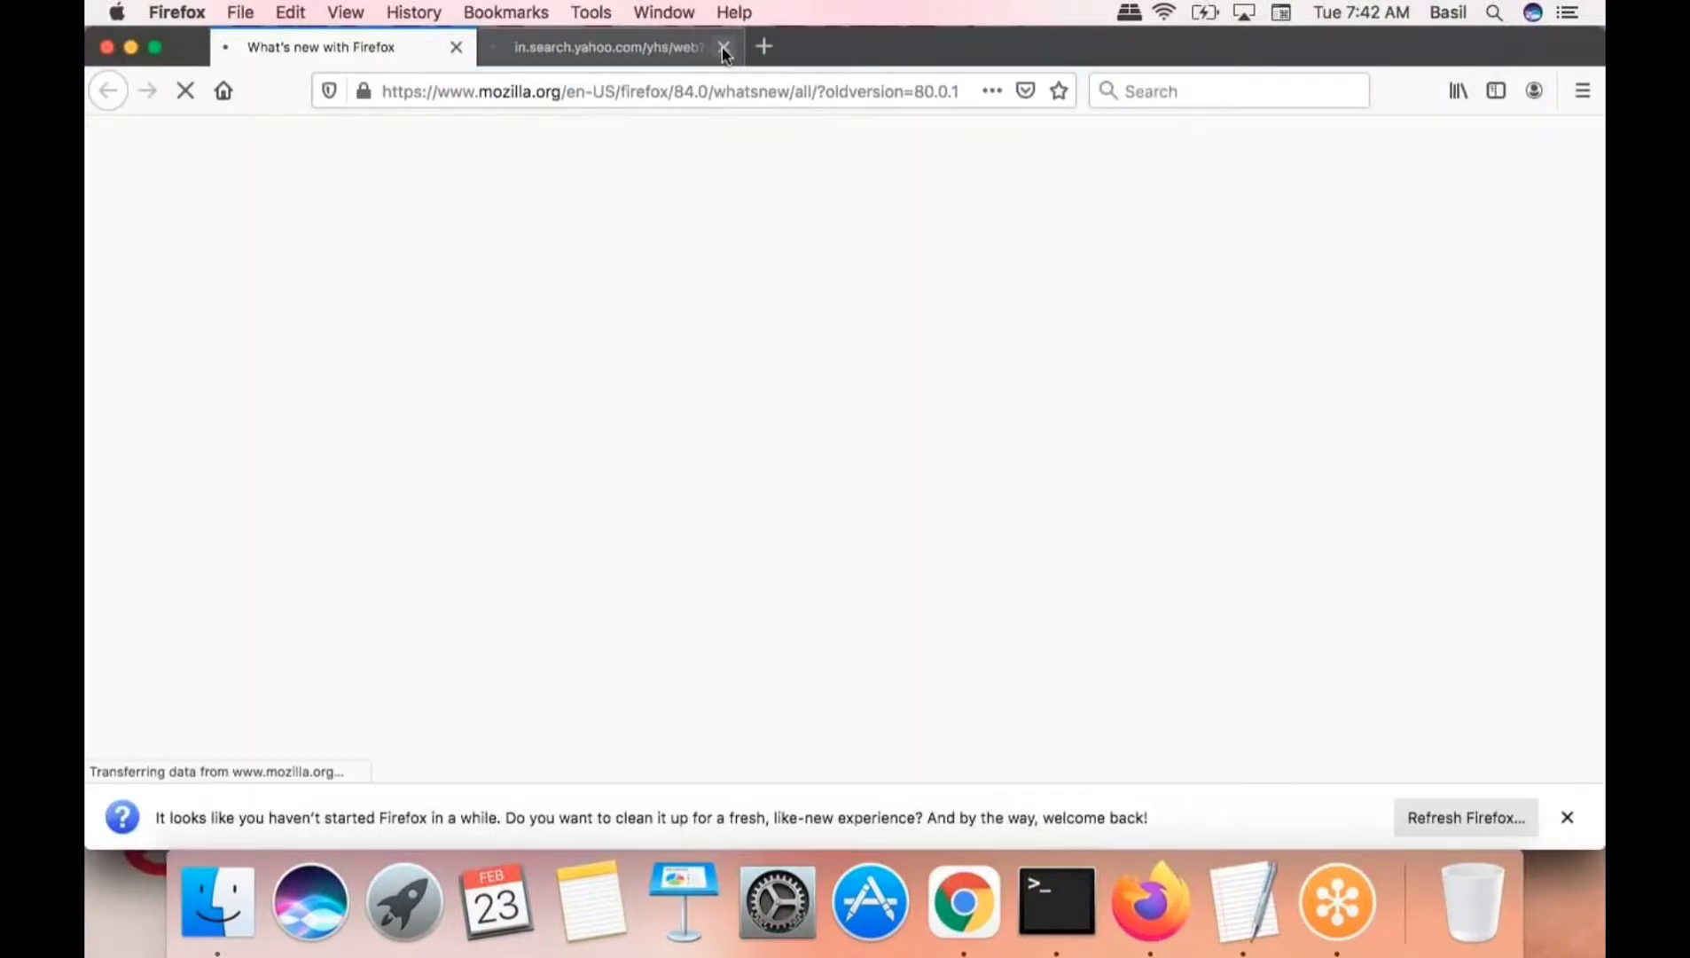
# - Close the Yahoo results tab and load the draw.io website in Firefox
pyautogui.click(717, 91)
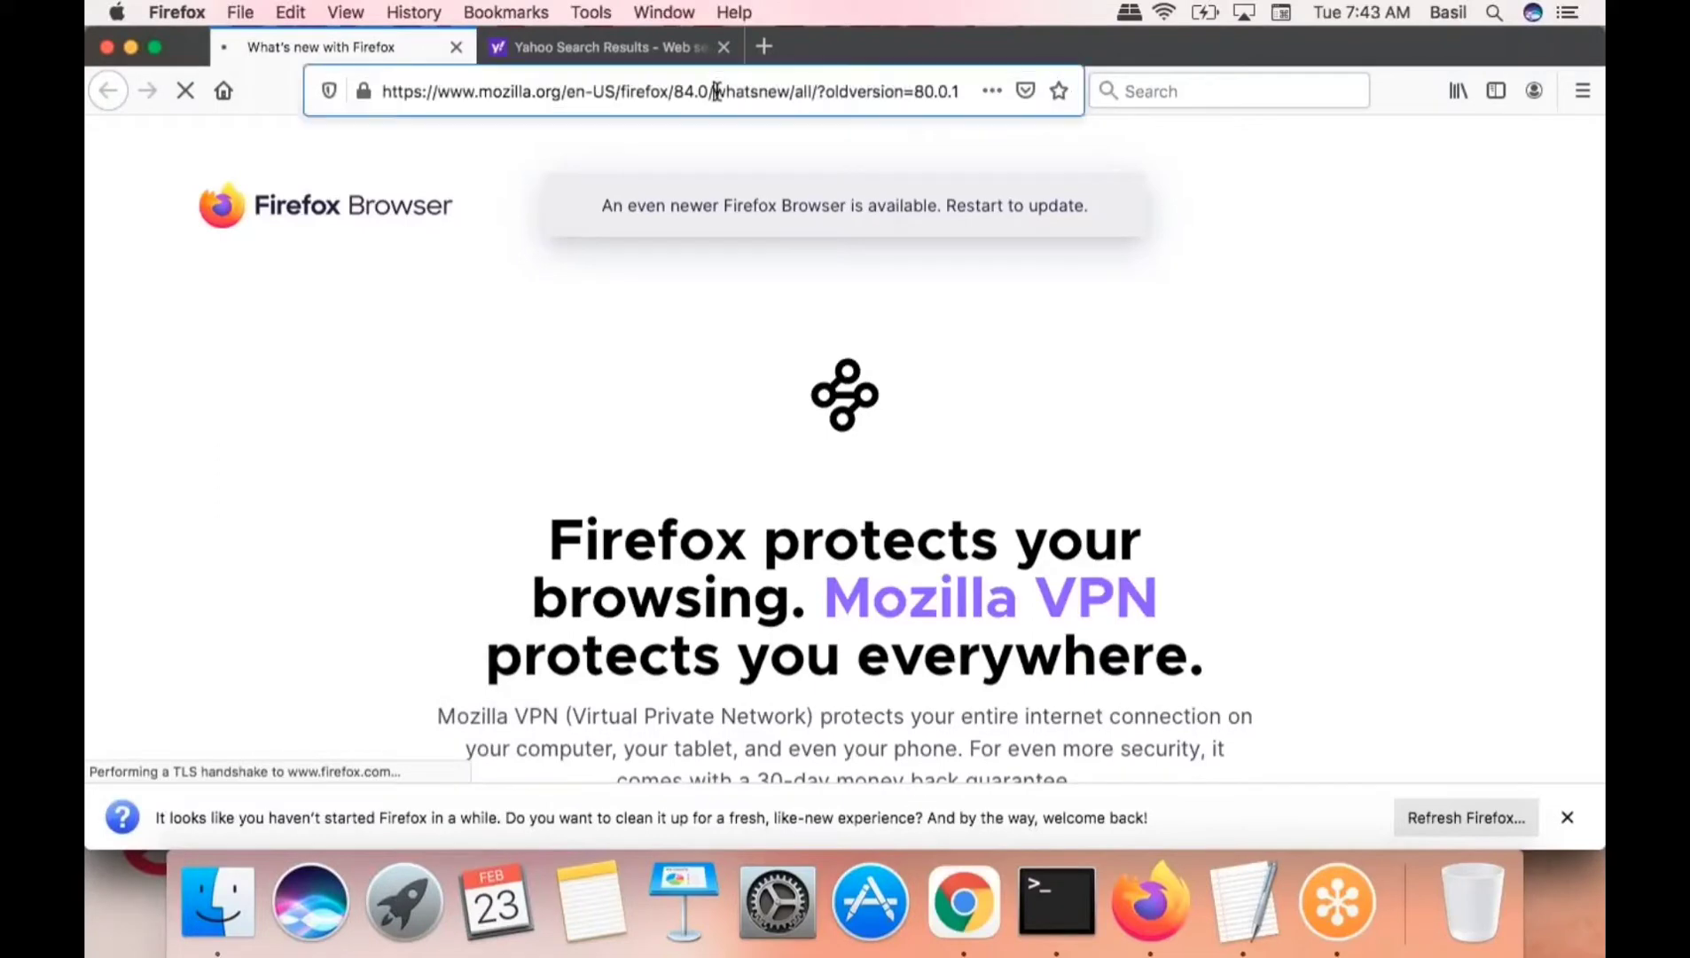
pyautogui.write('dra')
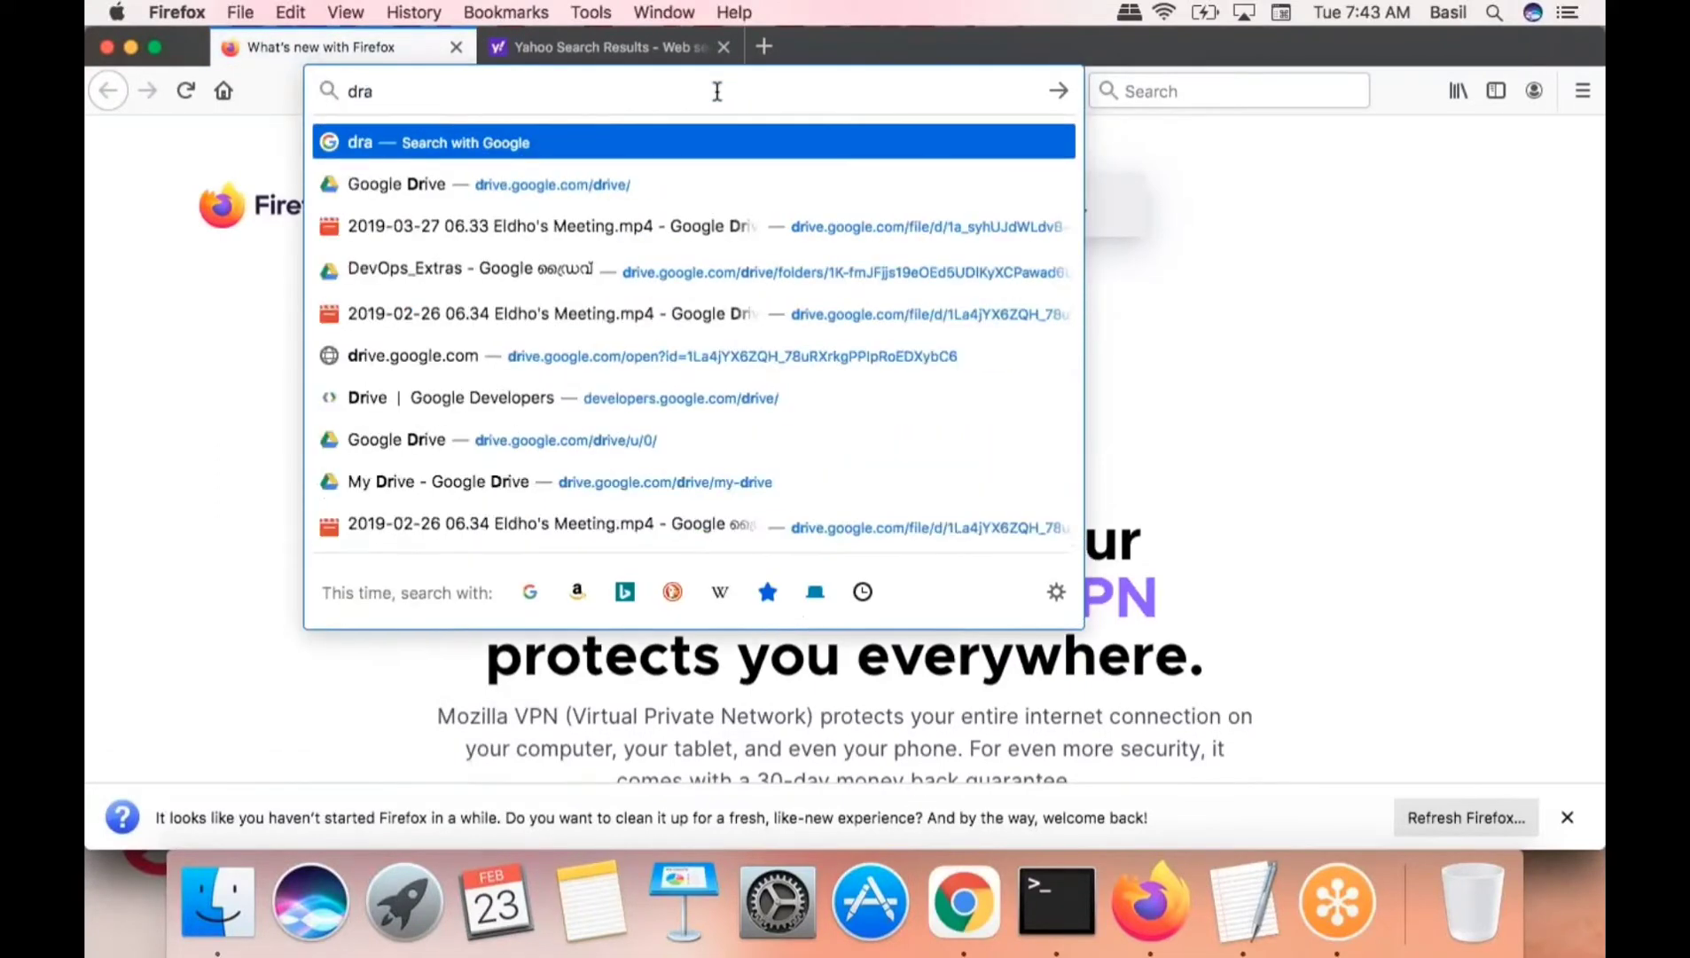
pyautogui.write('w.io')
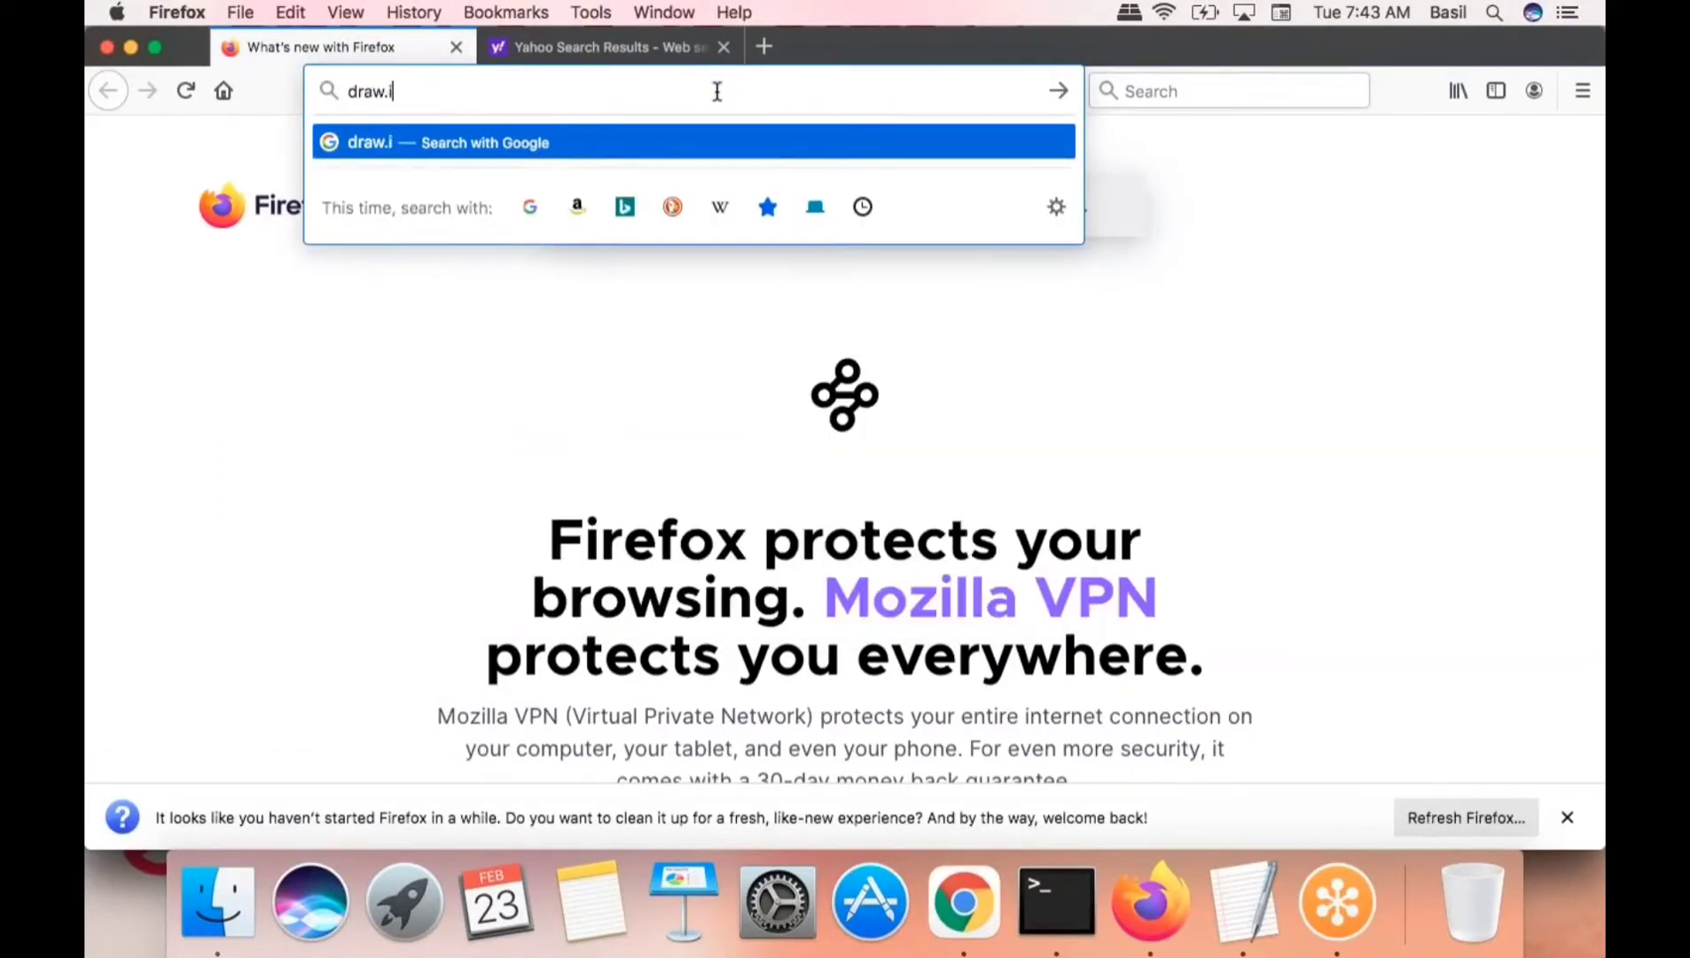
pyautogui.click(723, 47)
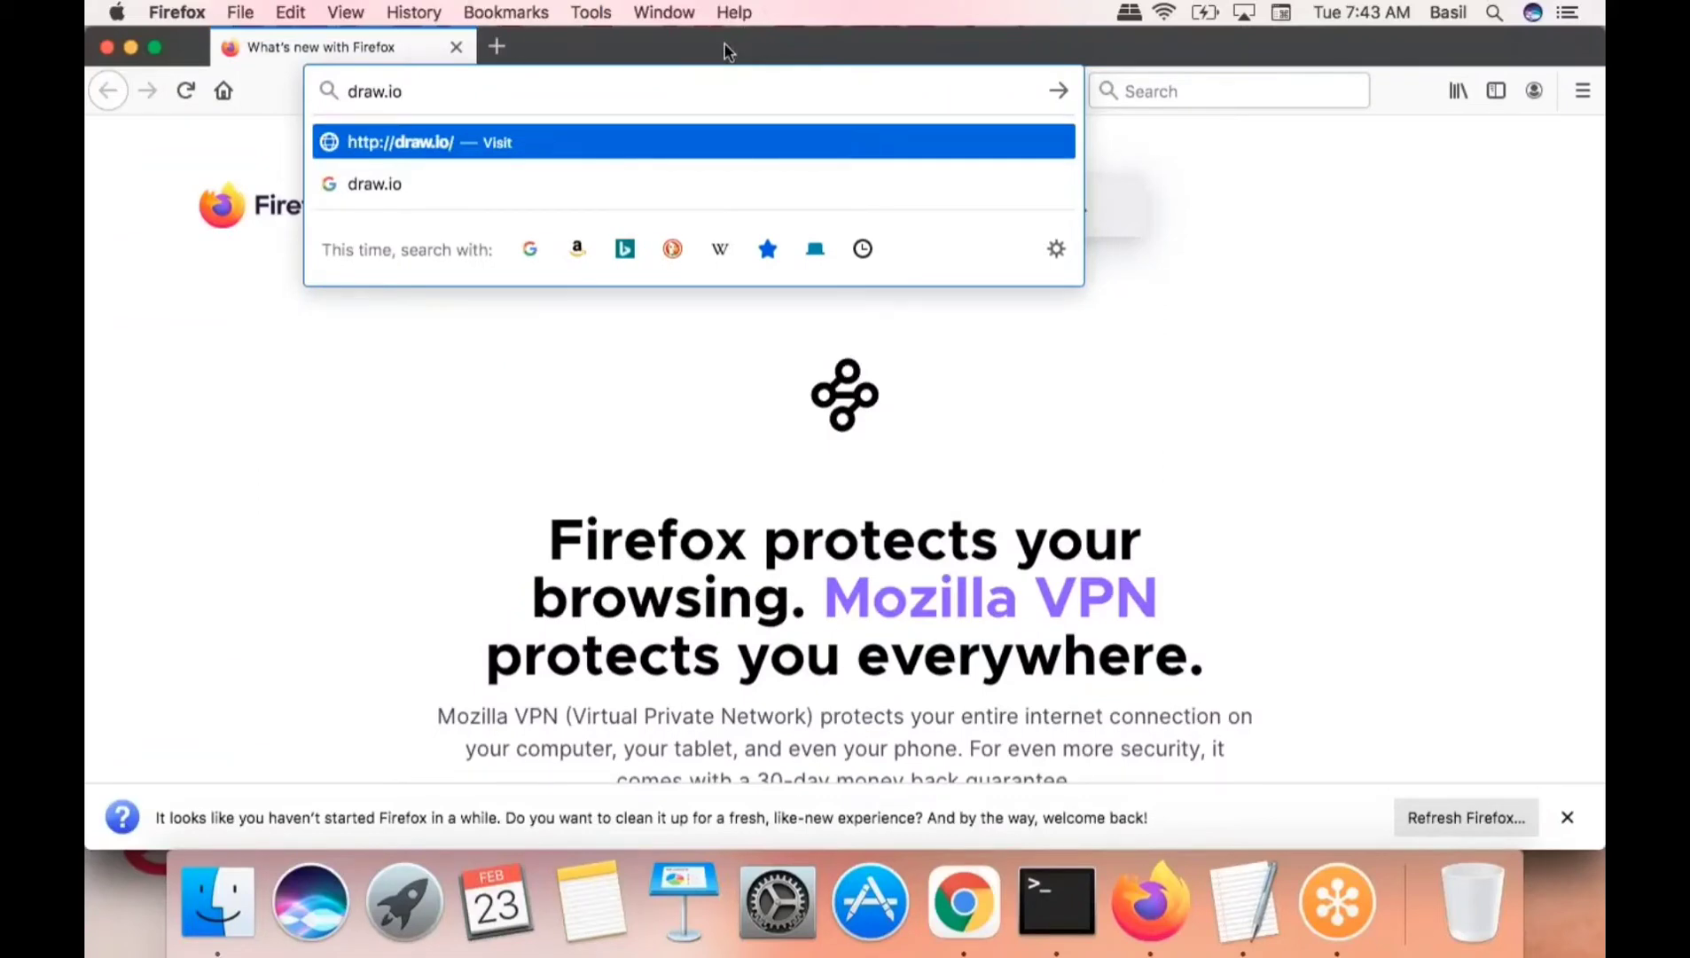
pyautogui.click(764, 146)
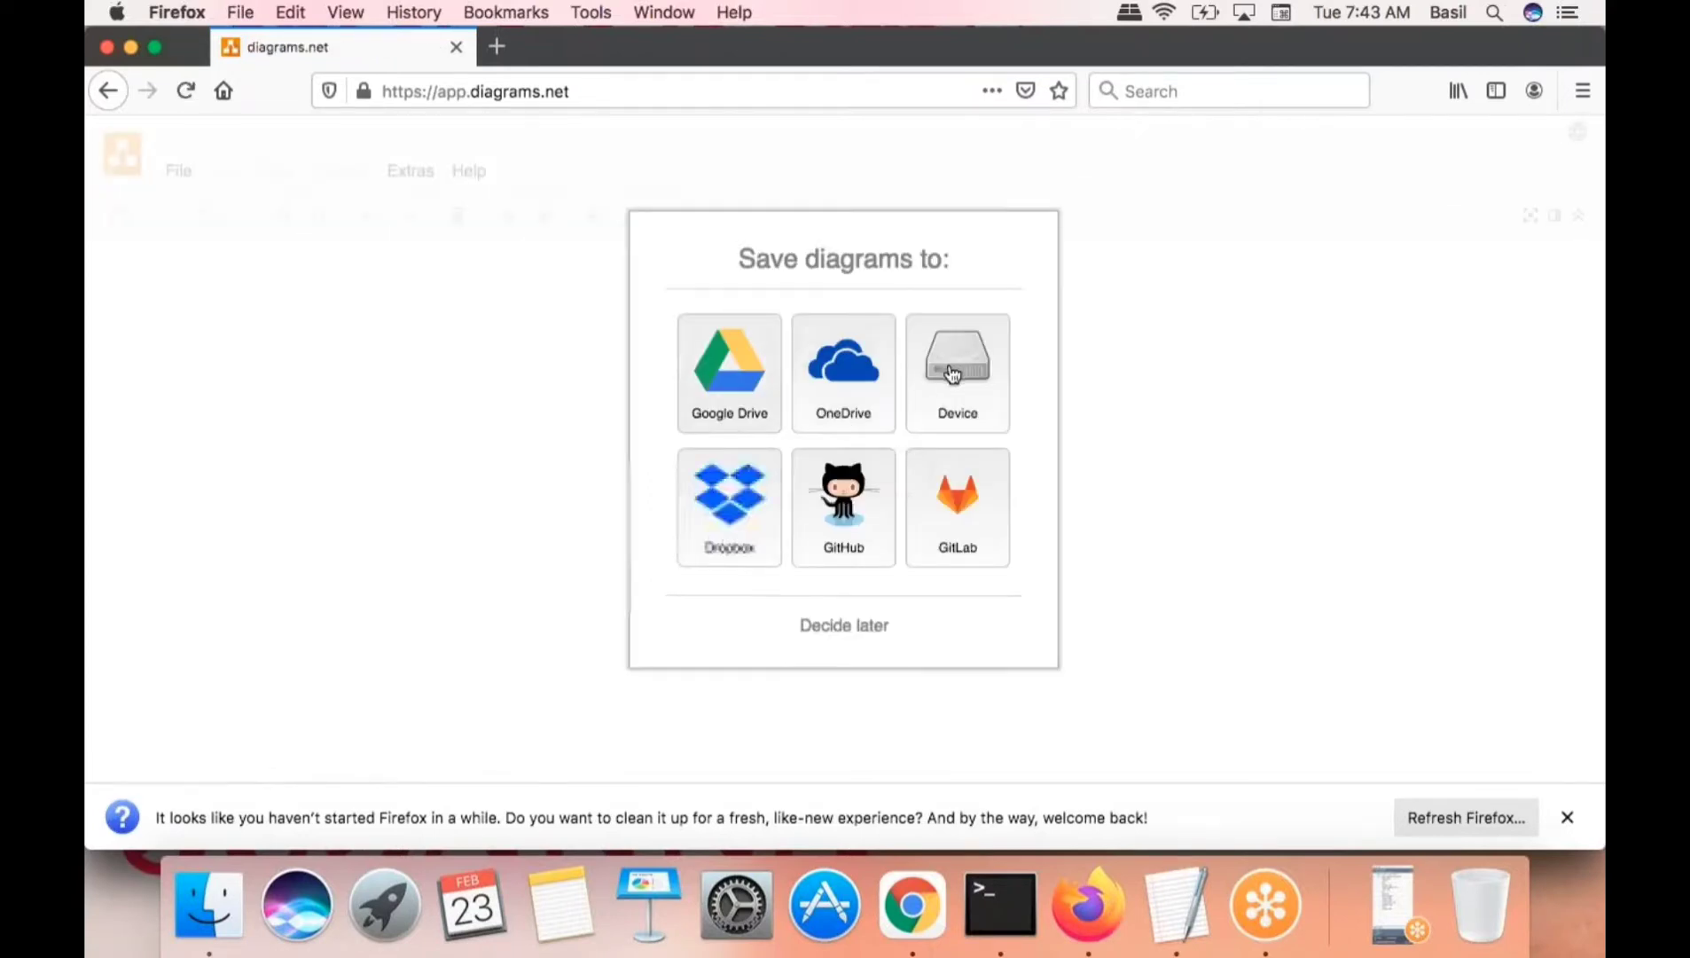
# - Choose Device storage and create a Blank Diagram named Untitled Diagram.drawio
pyautogui.click(952, 375)
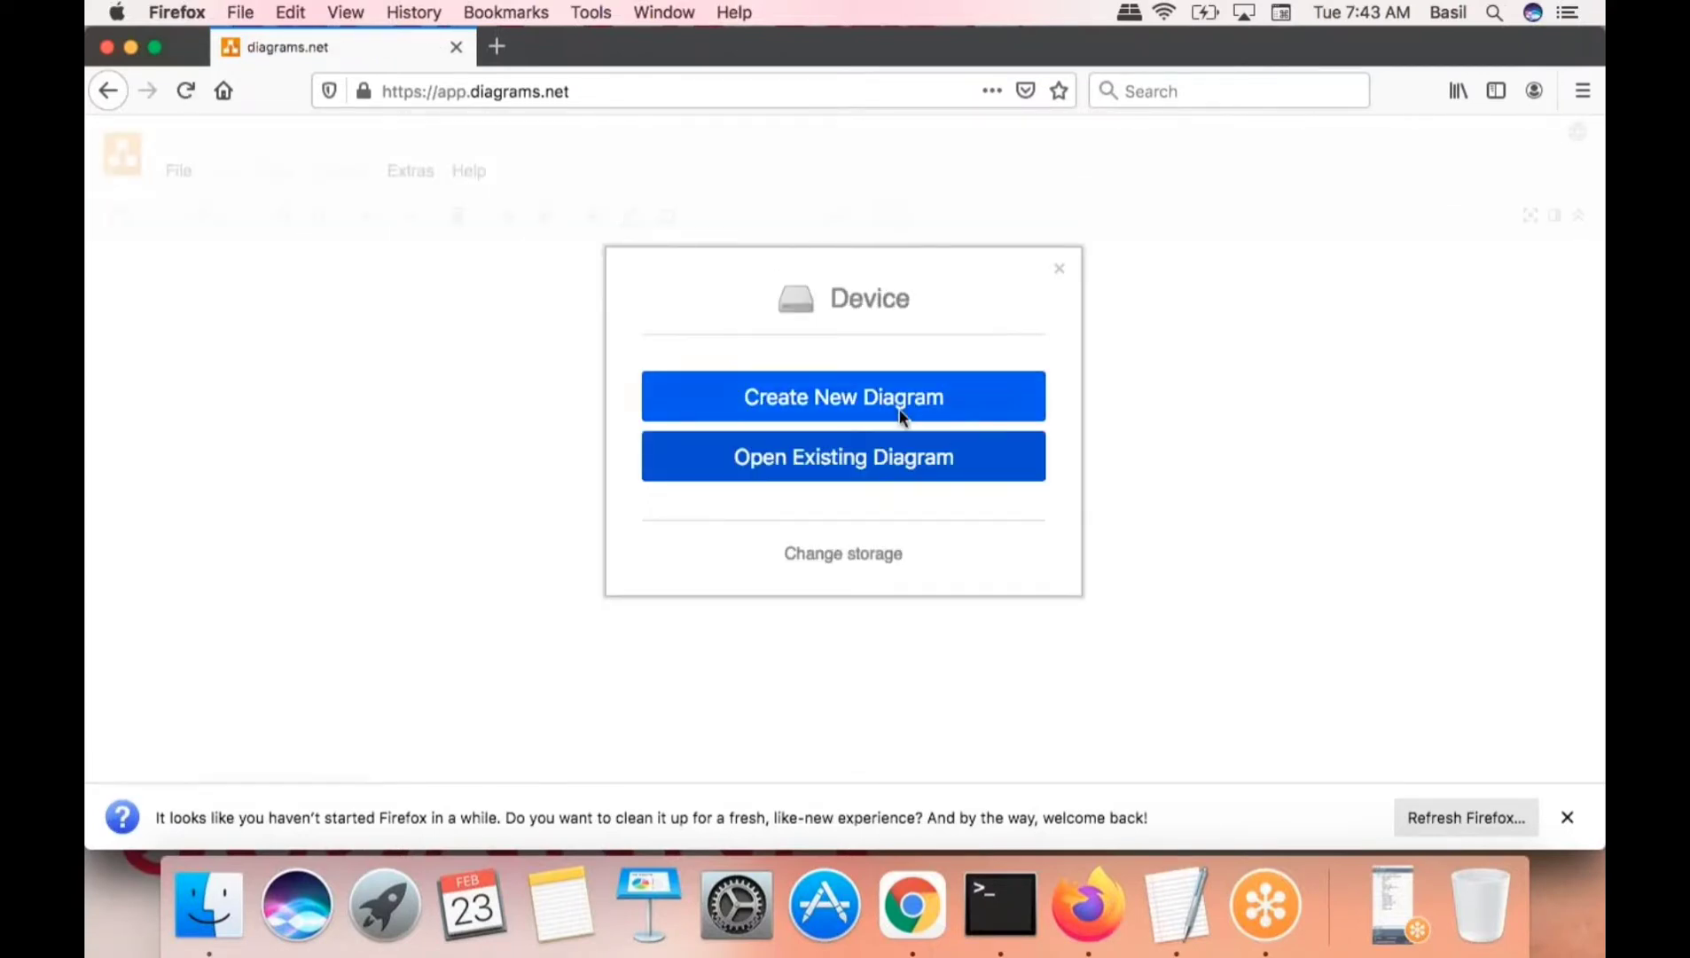
pyautogui.click(1020, 396)
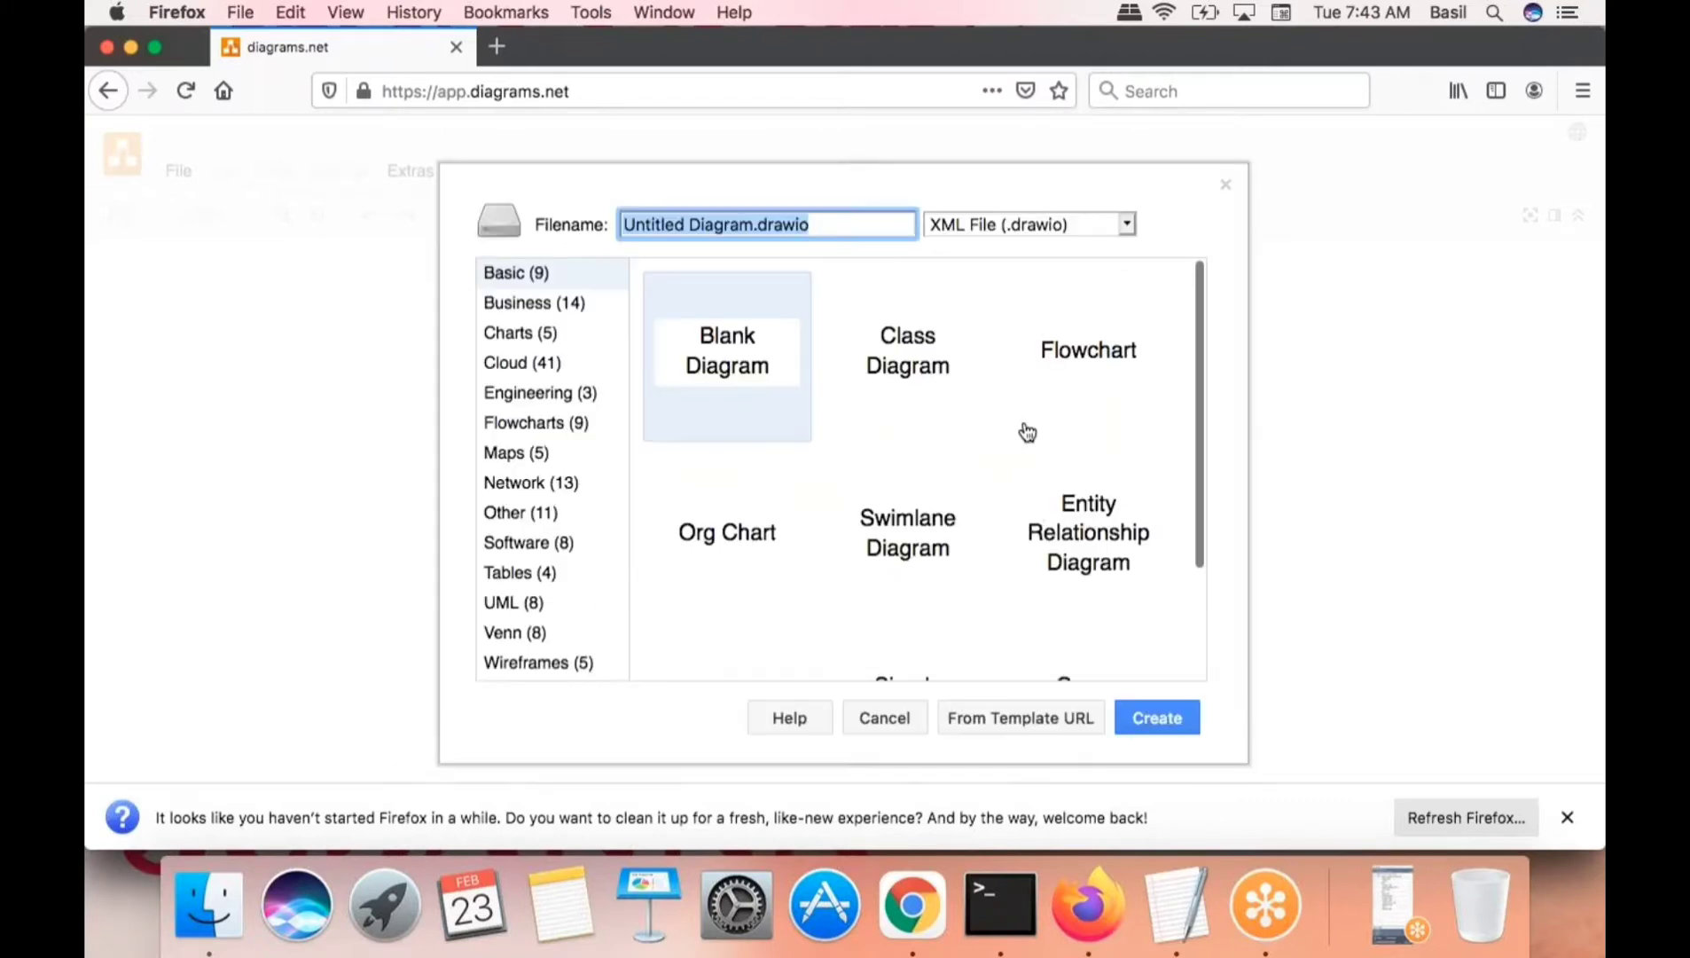
pyautogui.click(1153, 718)
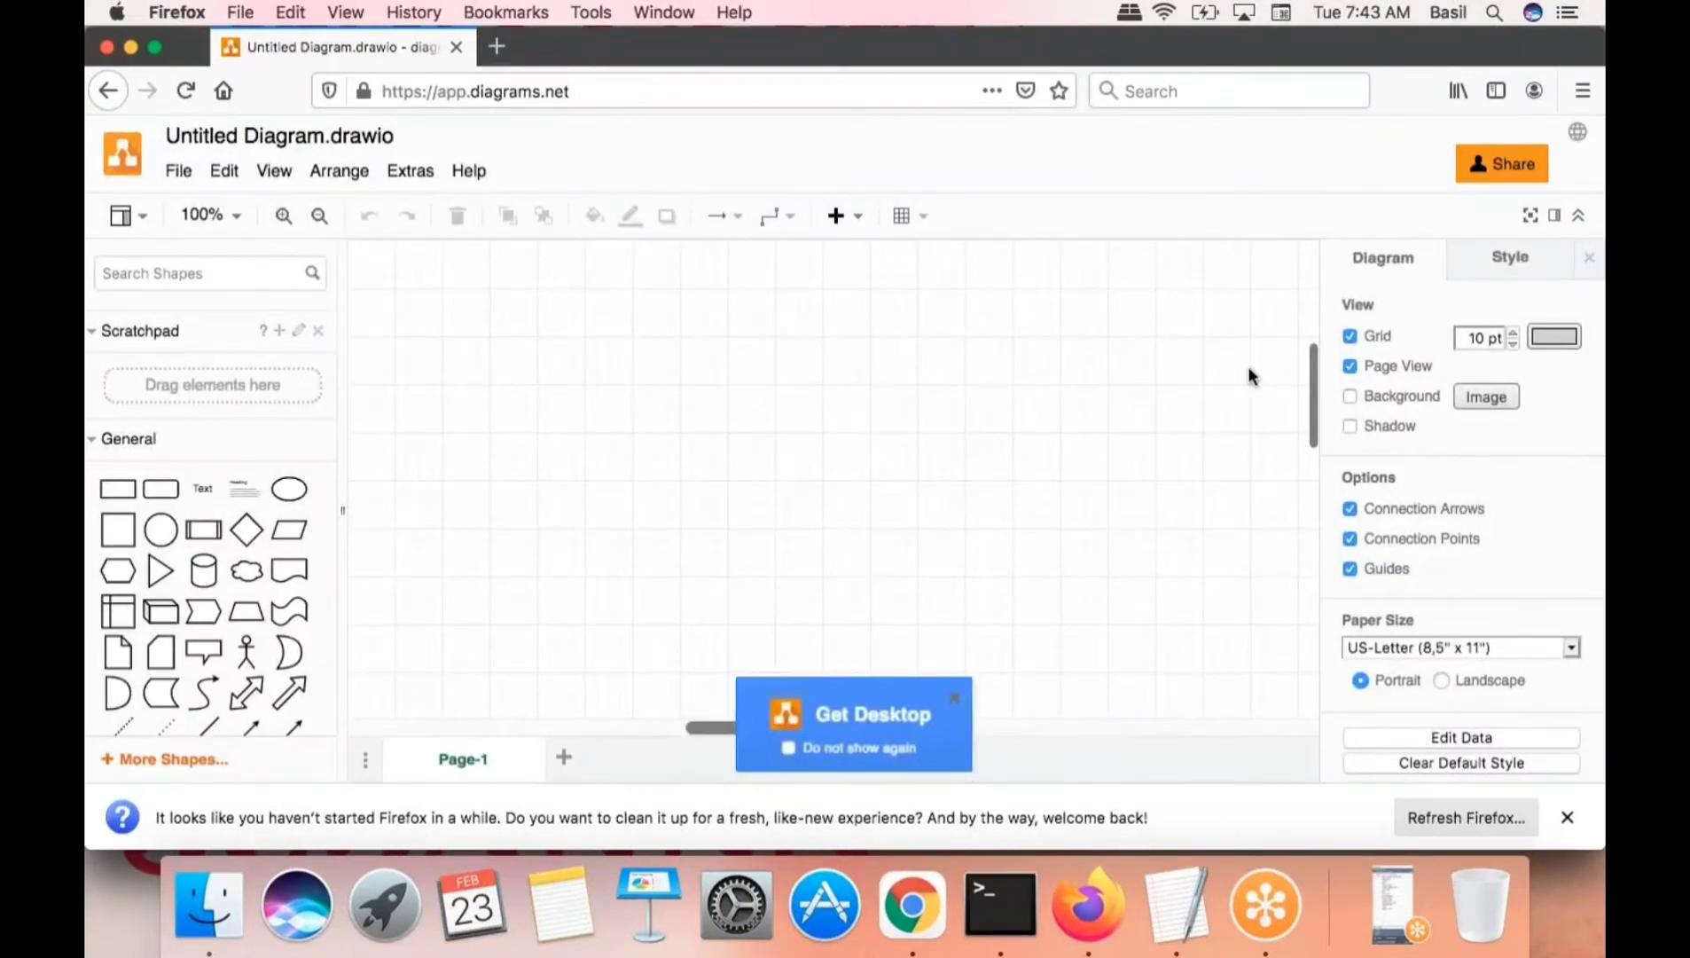
# - Turn off the grid, apply the dark navy theme, and hide the format panel
pyautogui.click(1349, 336)
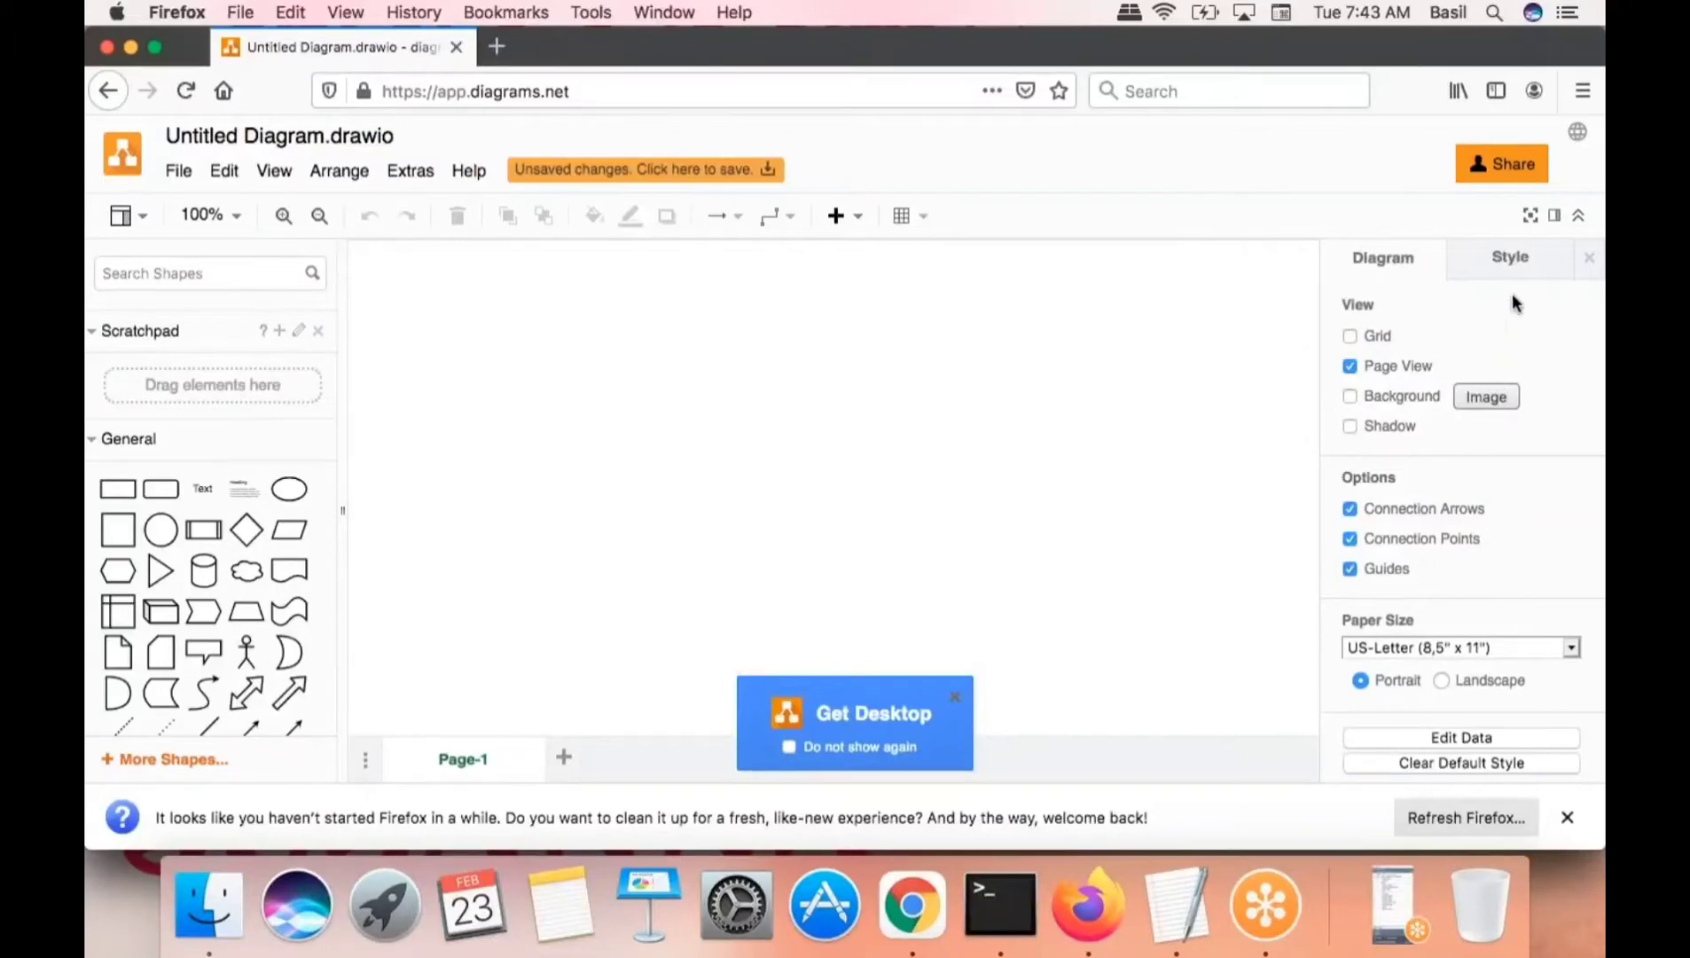
pyautogui.click(1511, 262)
pyautogui.scroll(-4, 1511, 737)
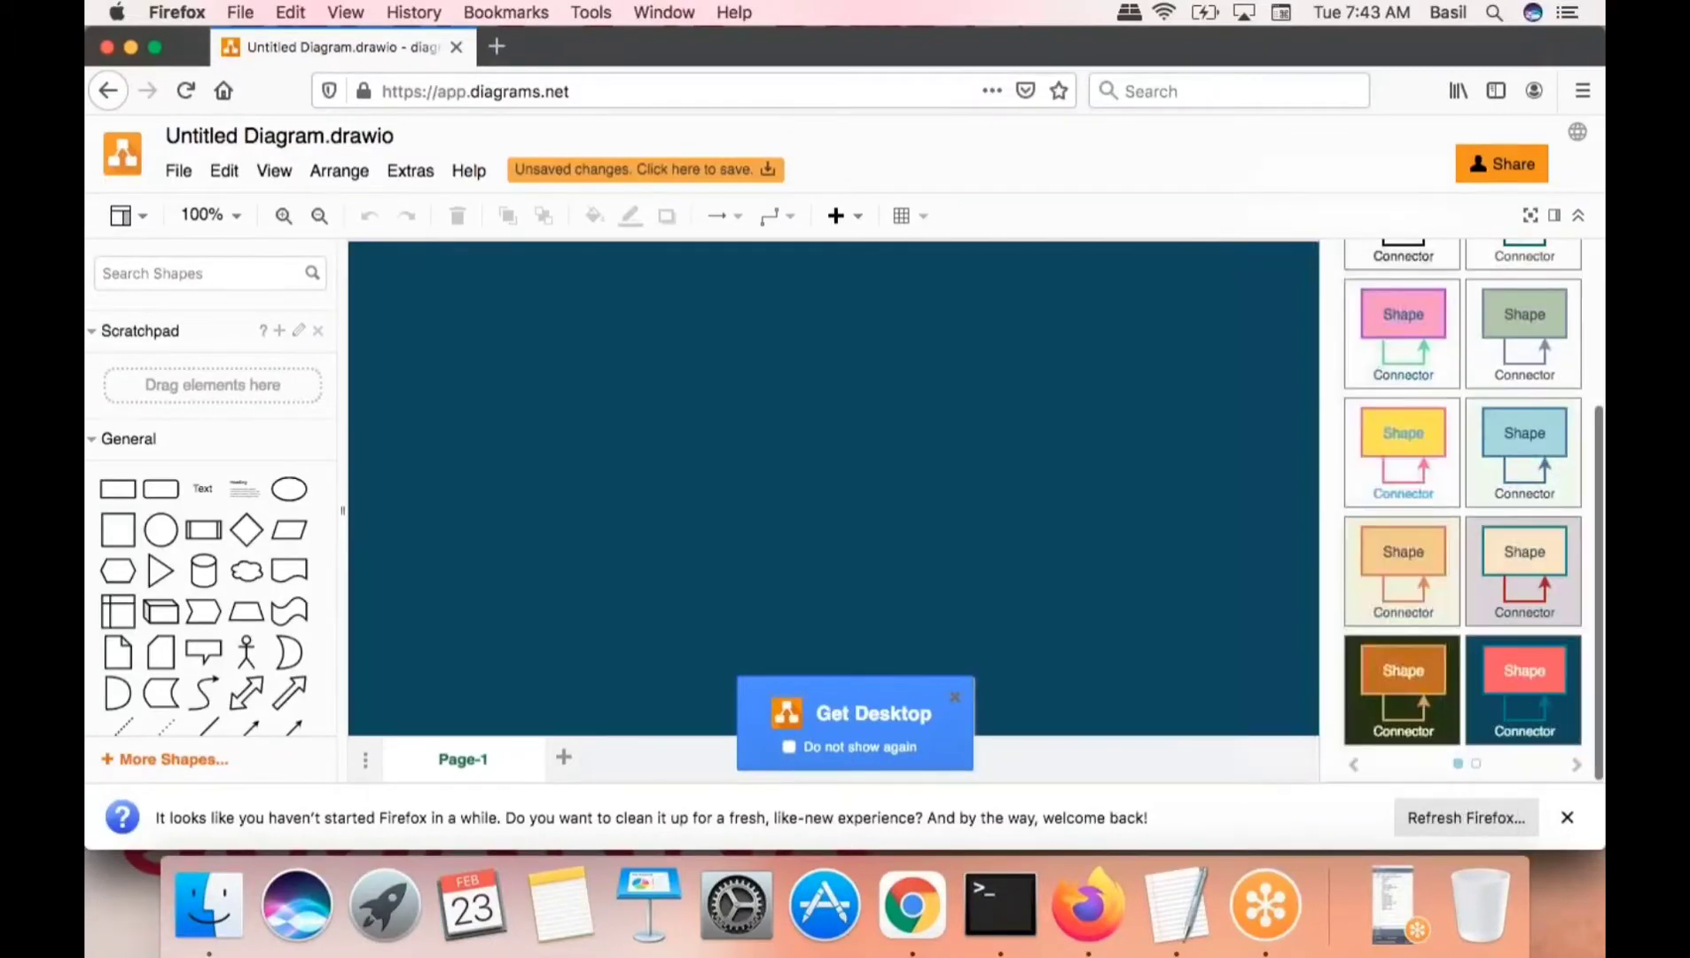
pyautogui.click(1476, 762)
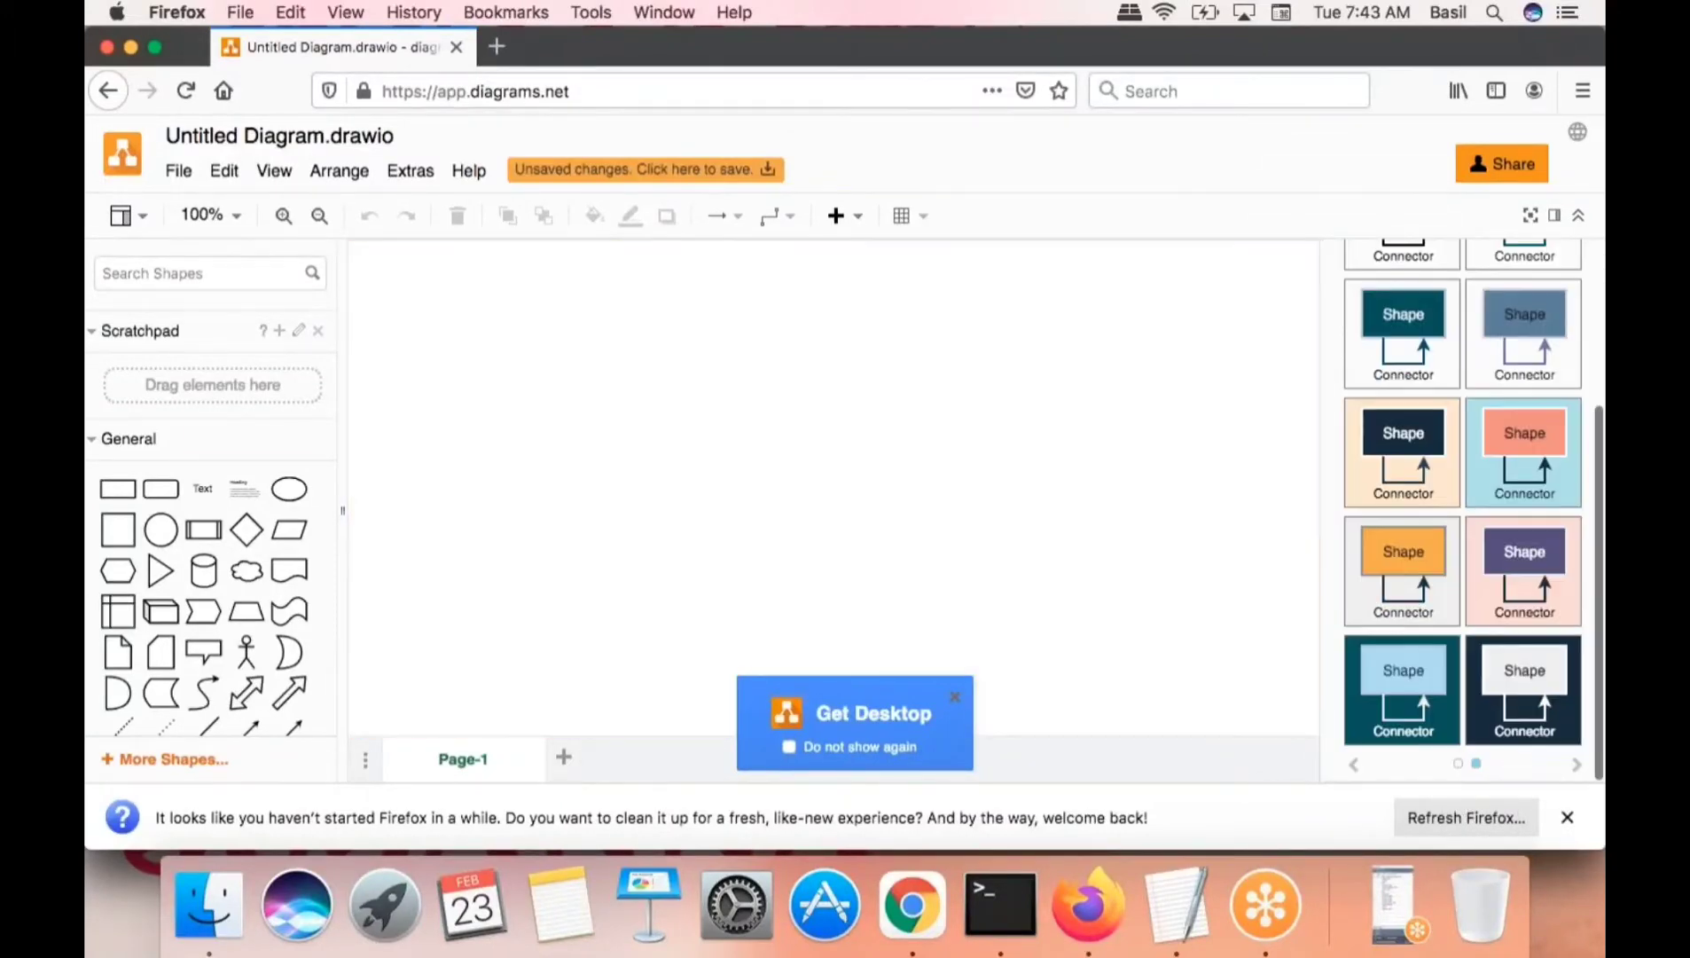
pyautogui.click(1527, 696)
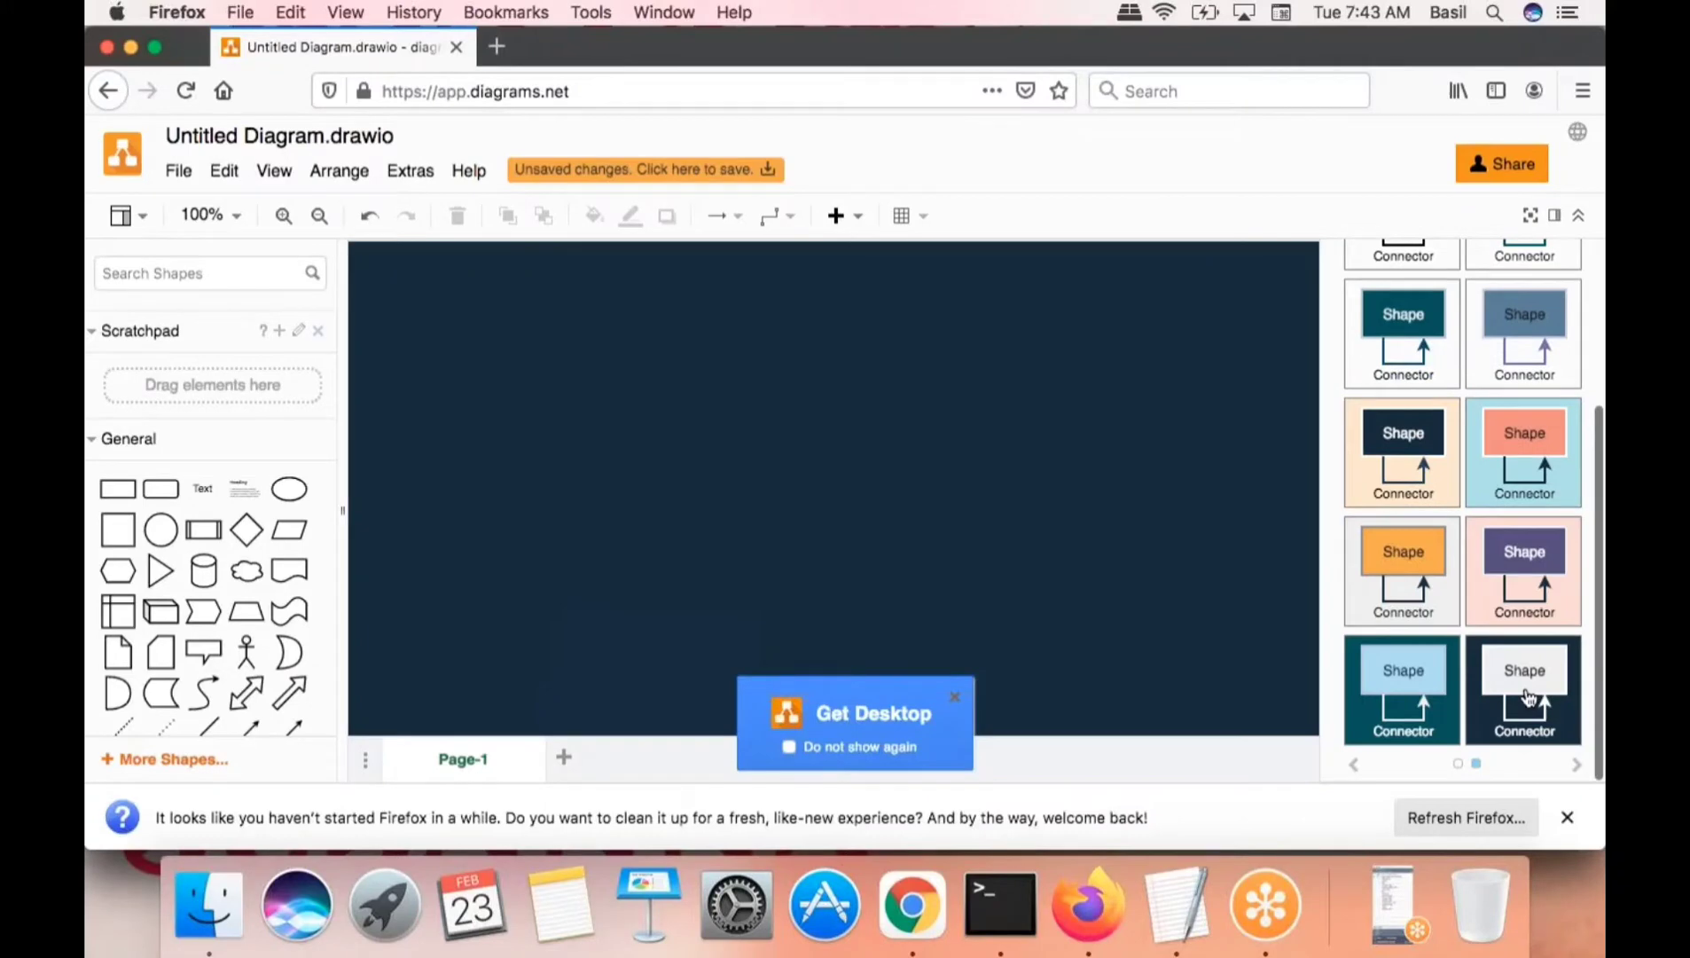
pyautogui.click(1554, 214)
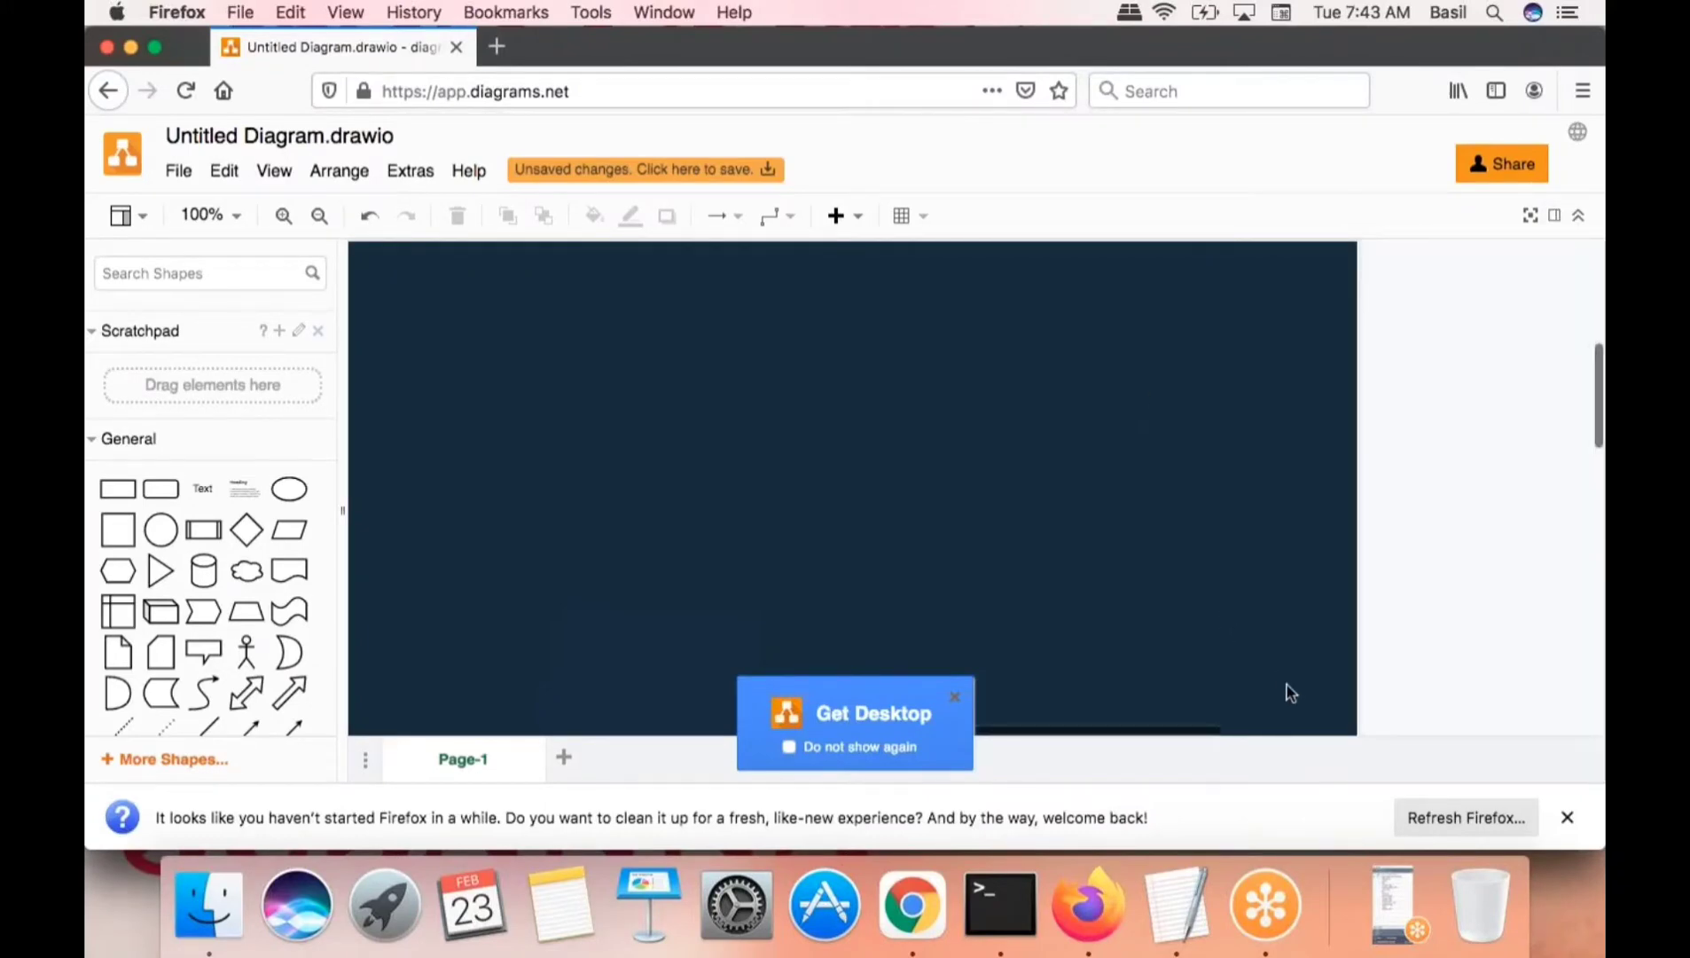
# - Zoom the canvas to 175% and dismiss the Get Desktop popup
pyautogui.click(283, 215)
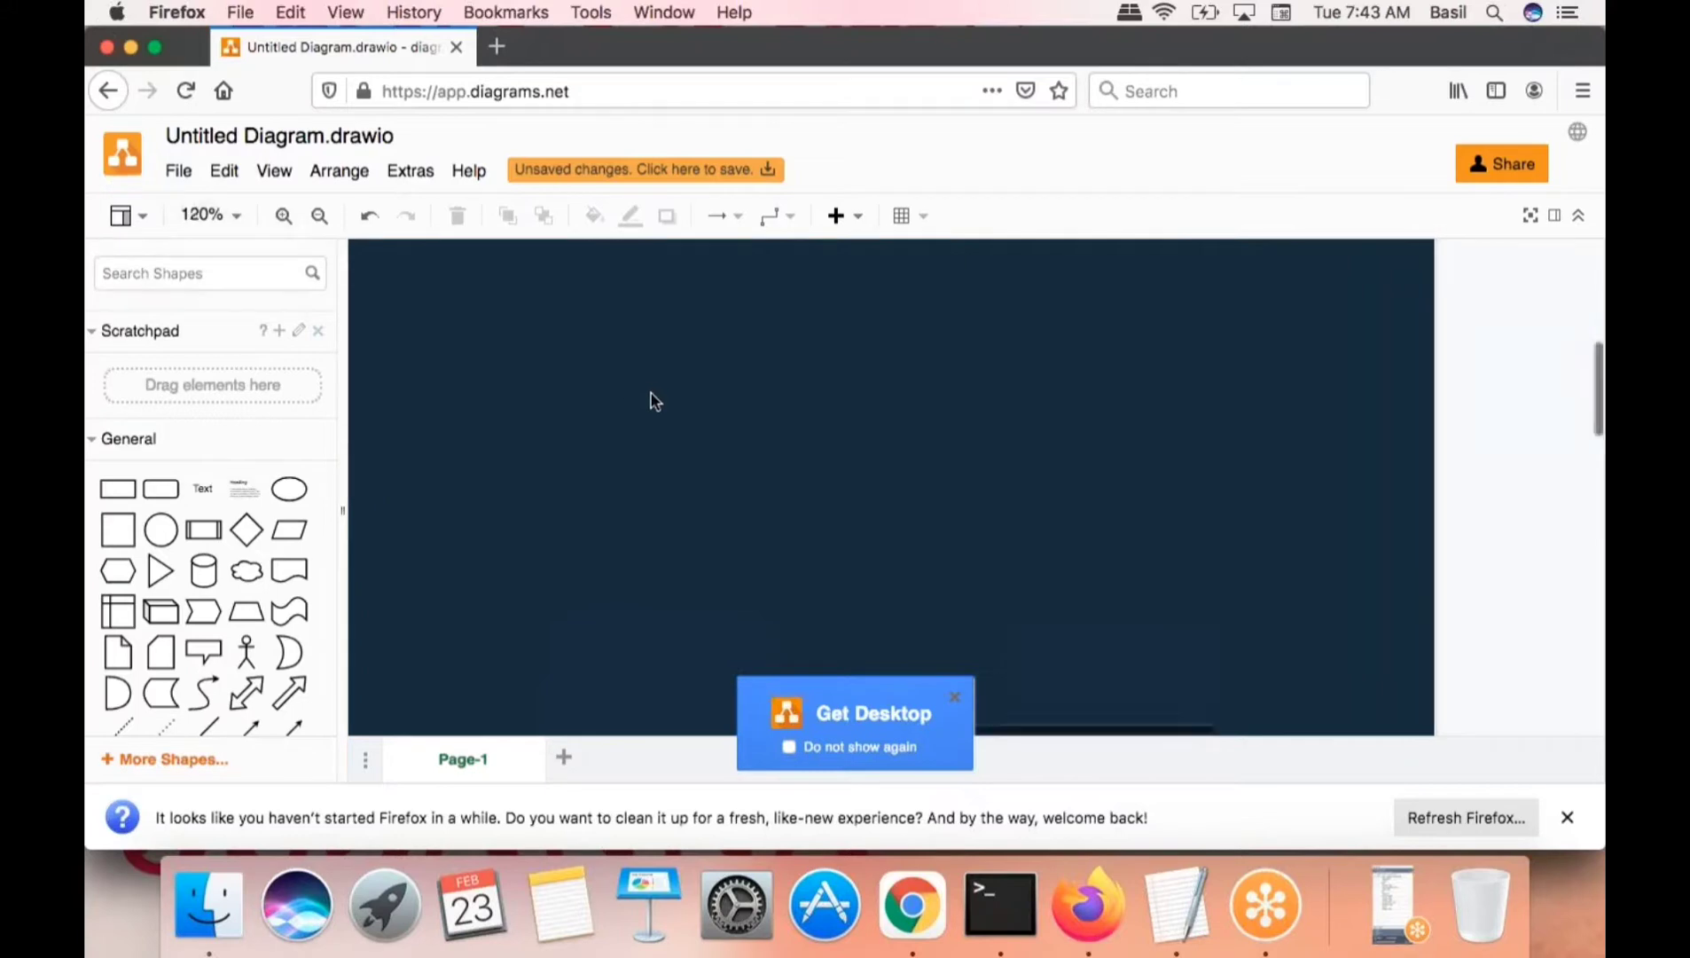
pyautogui.click(285, 219)
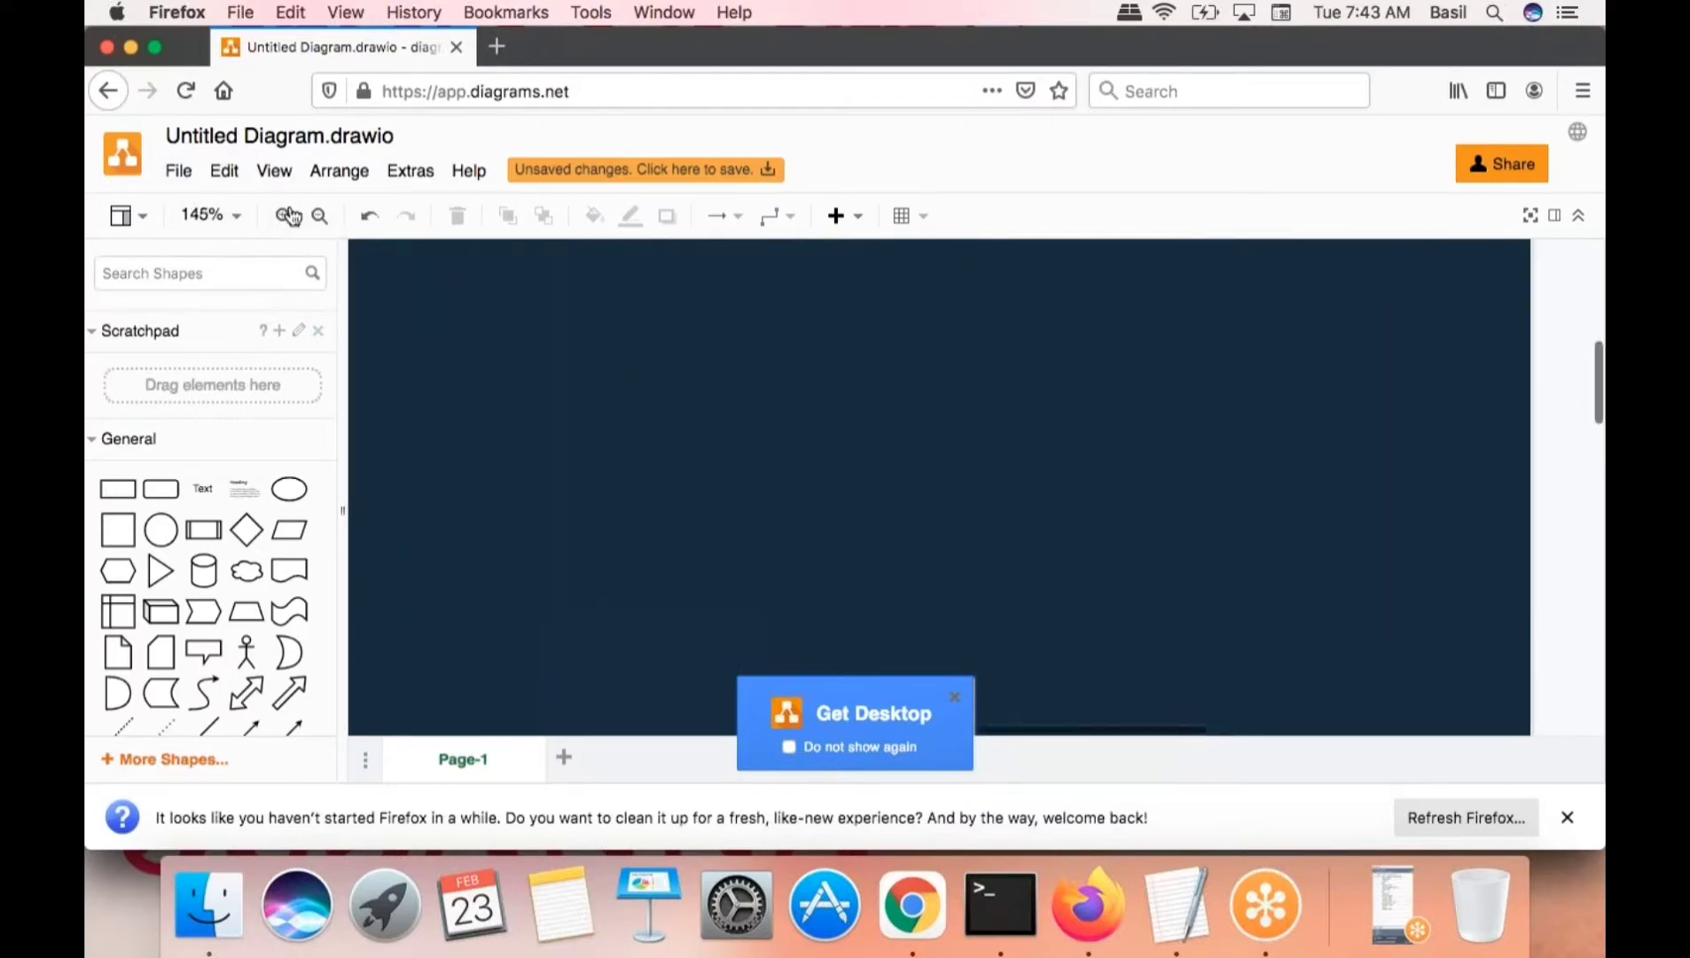
pyautogui.click(288, 216)
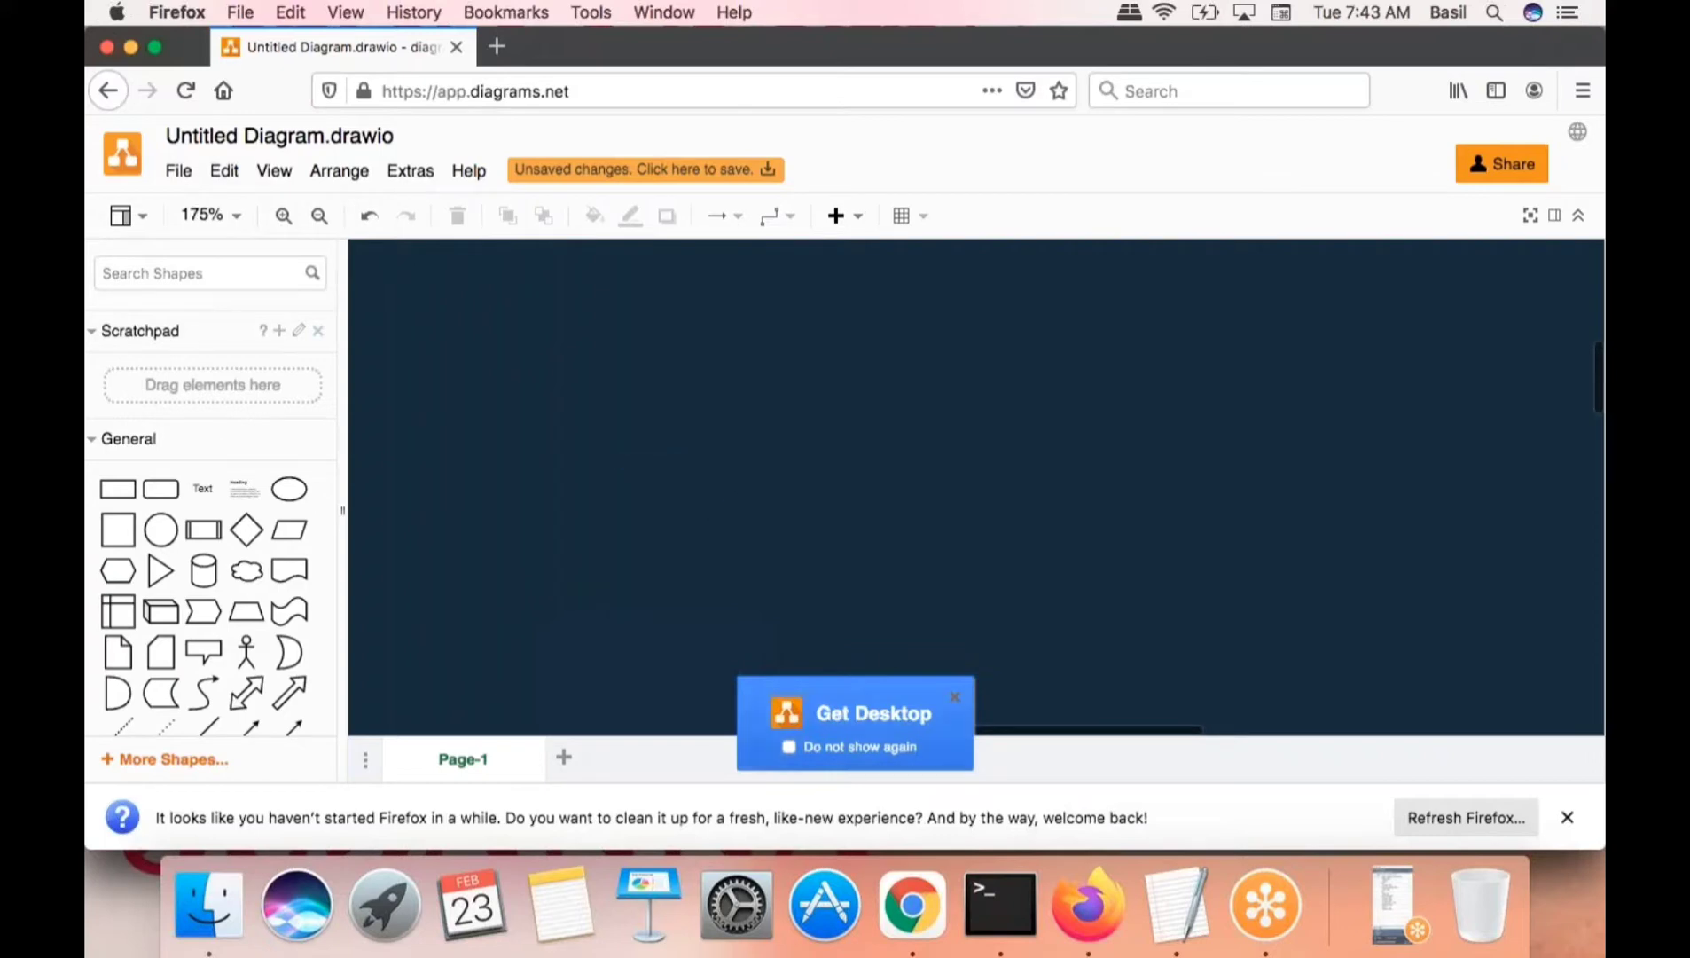
pyautogui.click(956, 698)
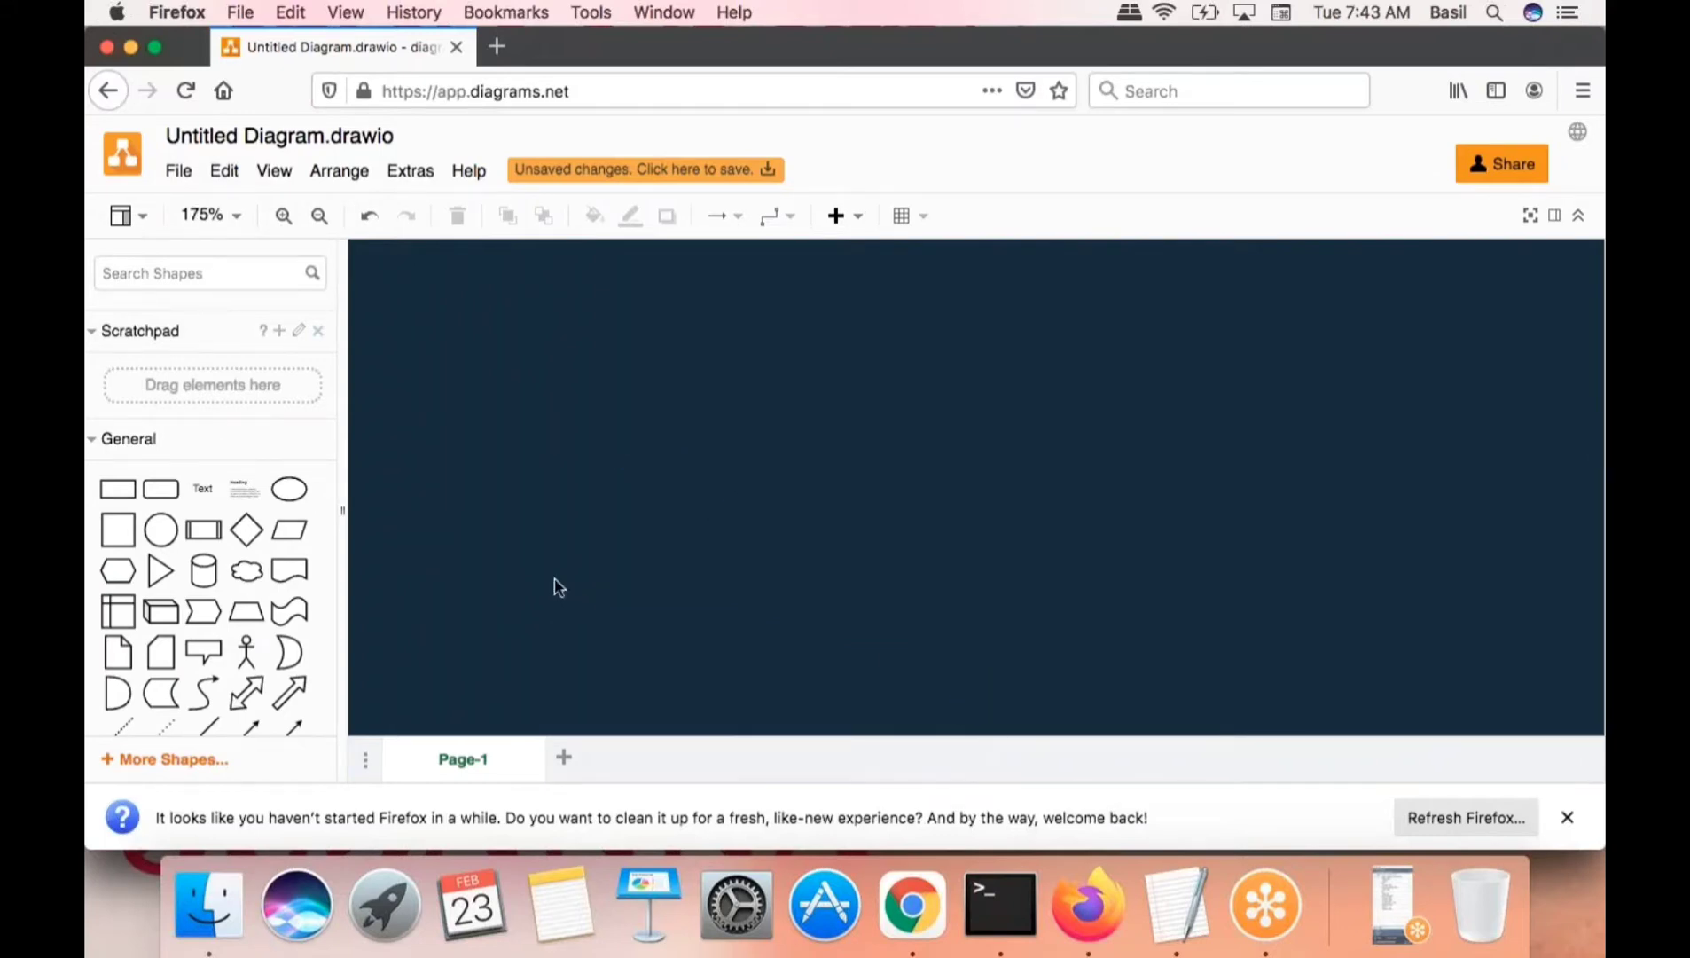
# - Enter 'server' in the Search Shapes box and dismiss Firefox's Refresh Firefox bar
pyautogui.write('server')
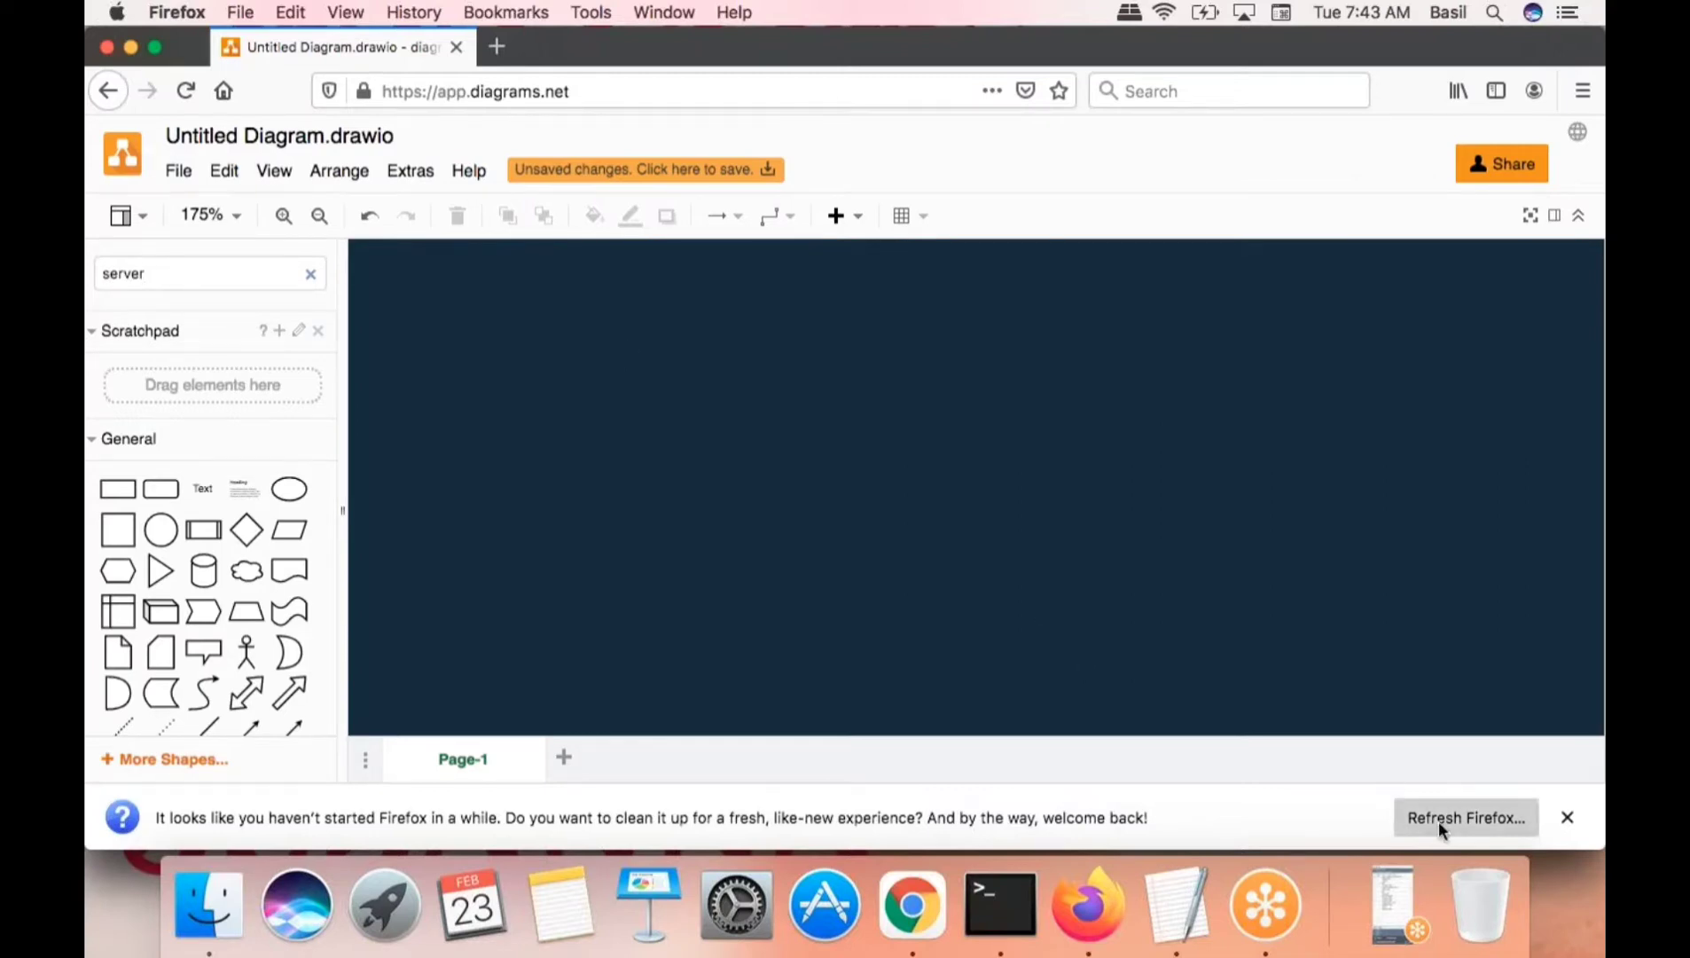
pyautogui.click(1567, 817)
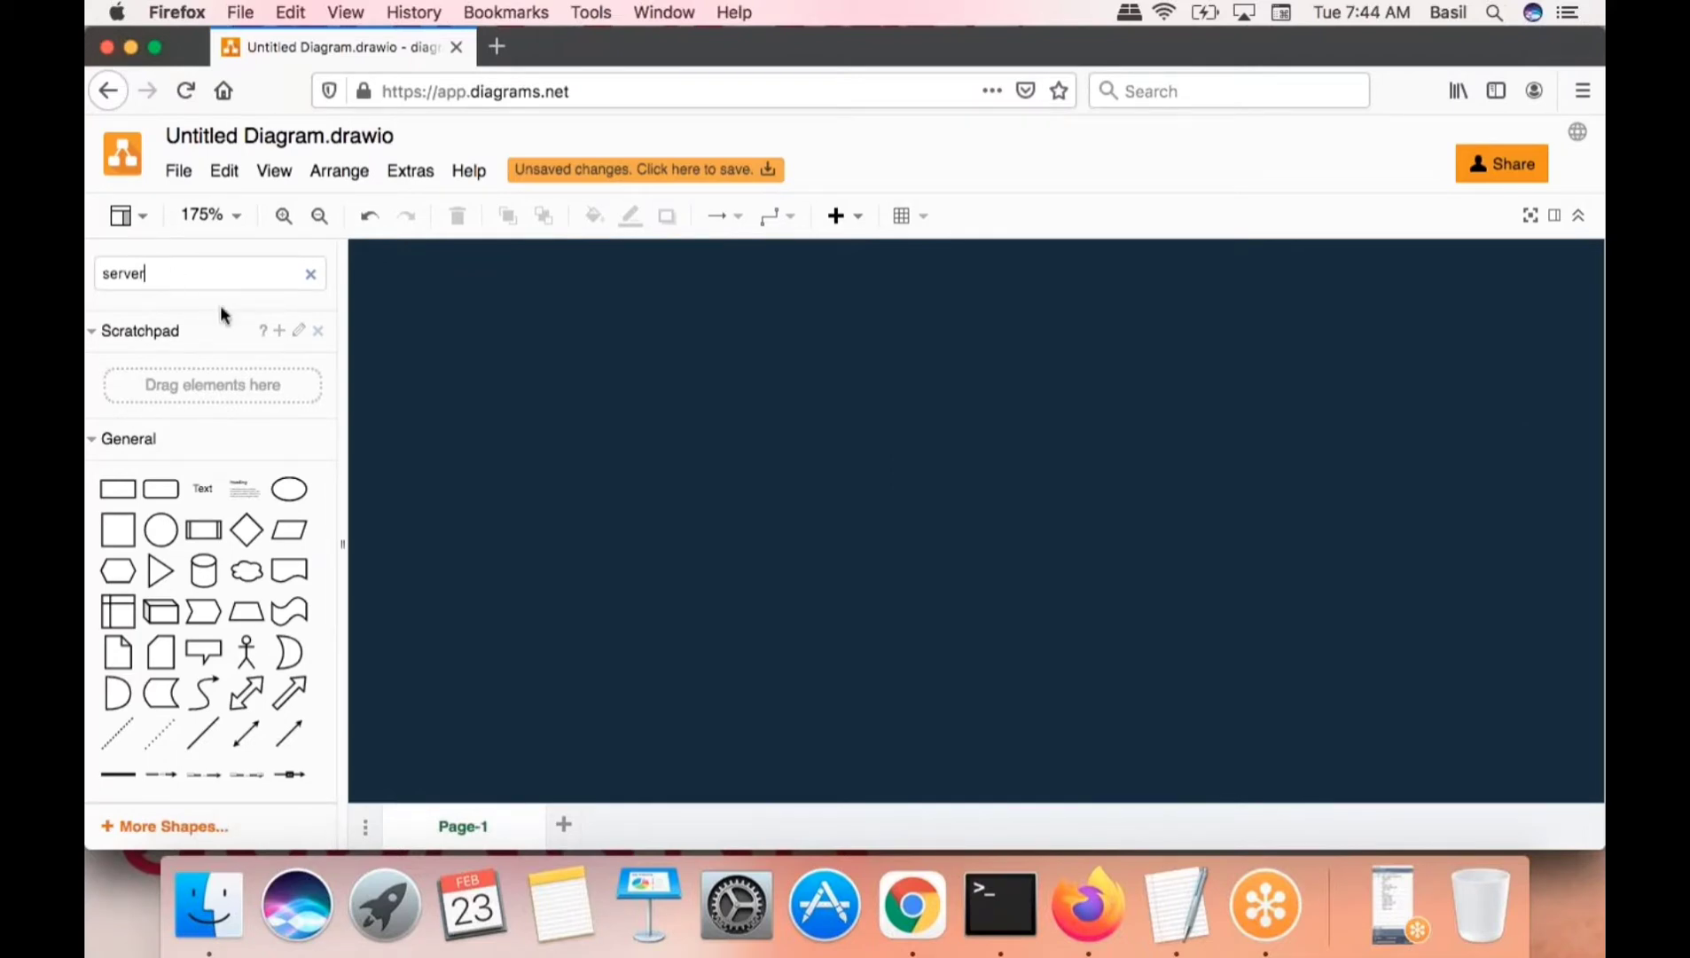
pyautogui.moveTo(221, 487)
pyautogui.scroll(-5, 226, 648)
pyautogui.scroll(5, 226, 652)
# - Drag a square from the General palette onto the canvas and label it 'Linux Server'
pyautogui.moveTo(116, 530); pyautogui.dragTo(1306, 495)
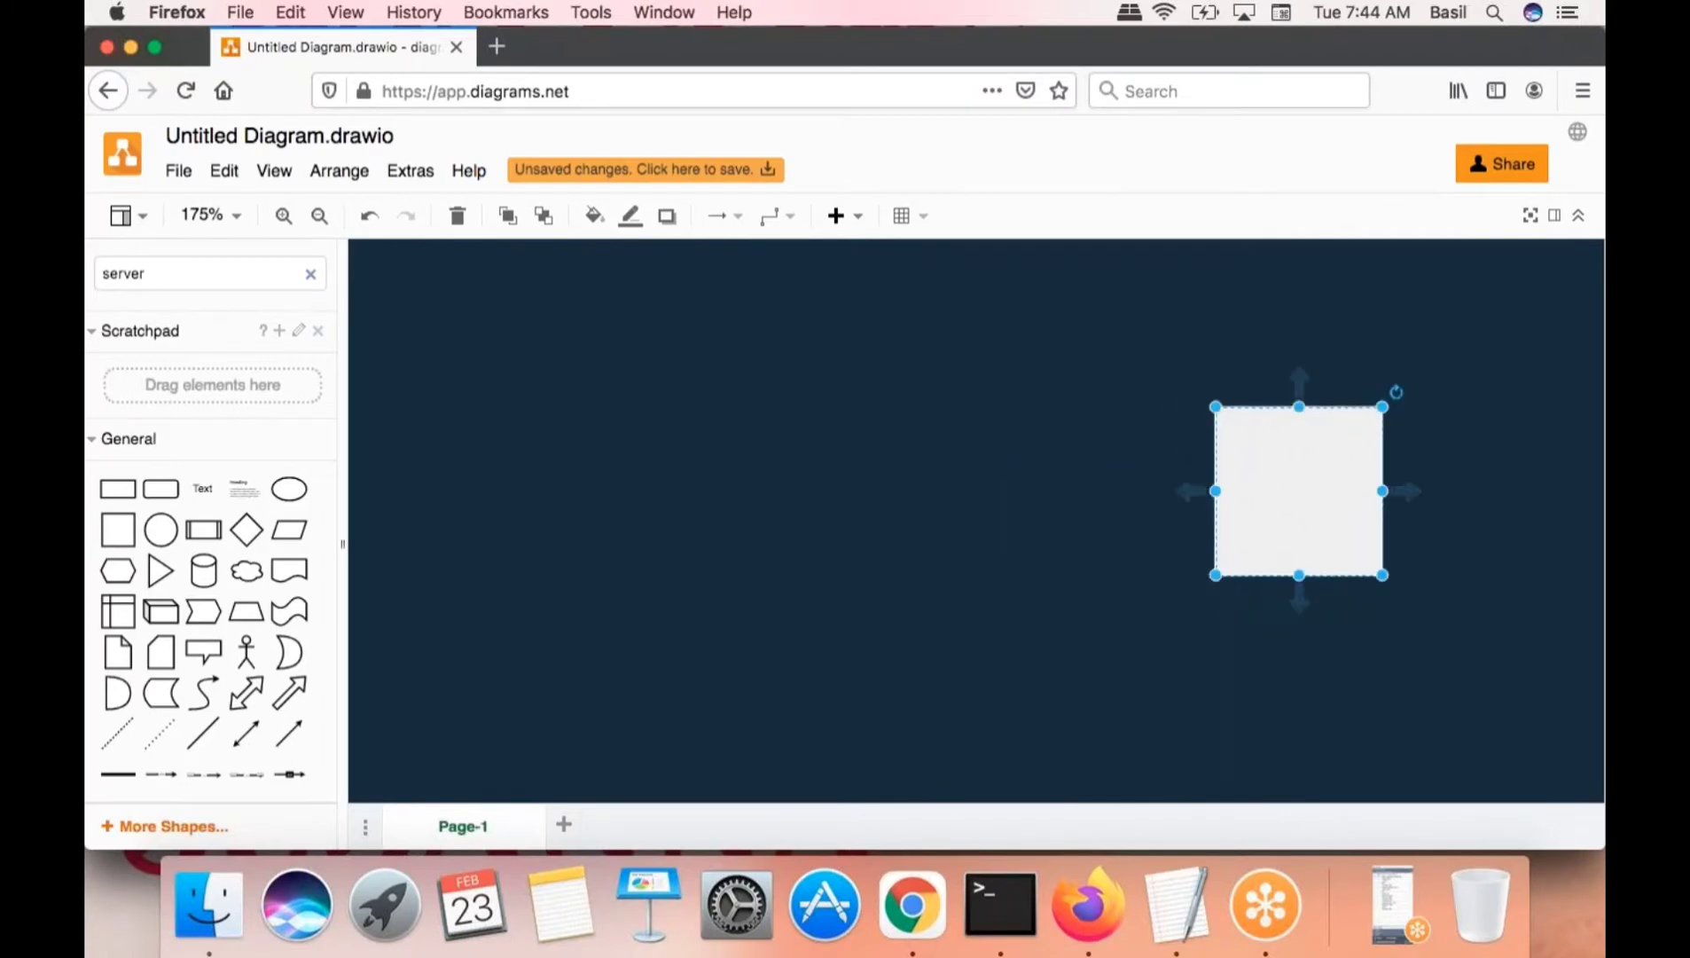
pyautogui.write('Linux S')
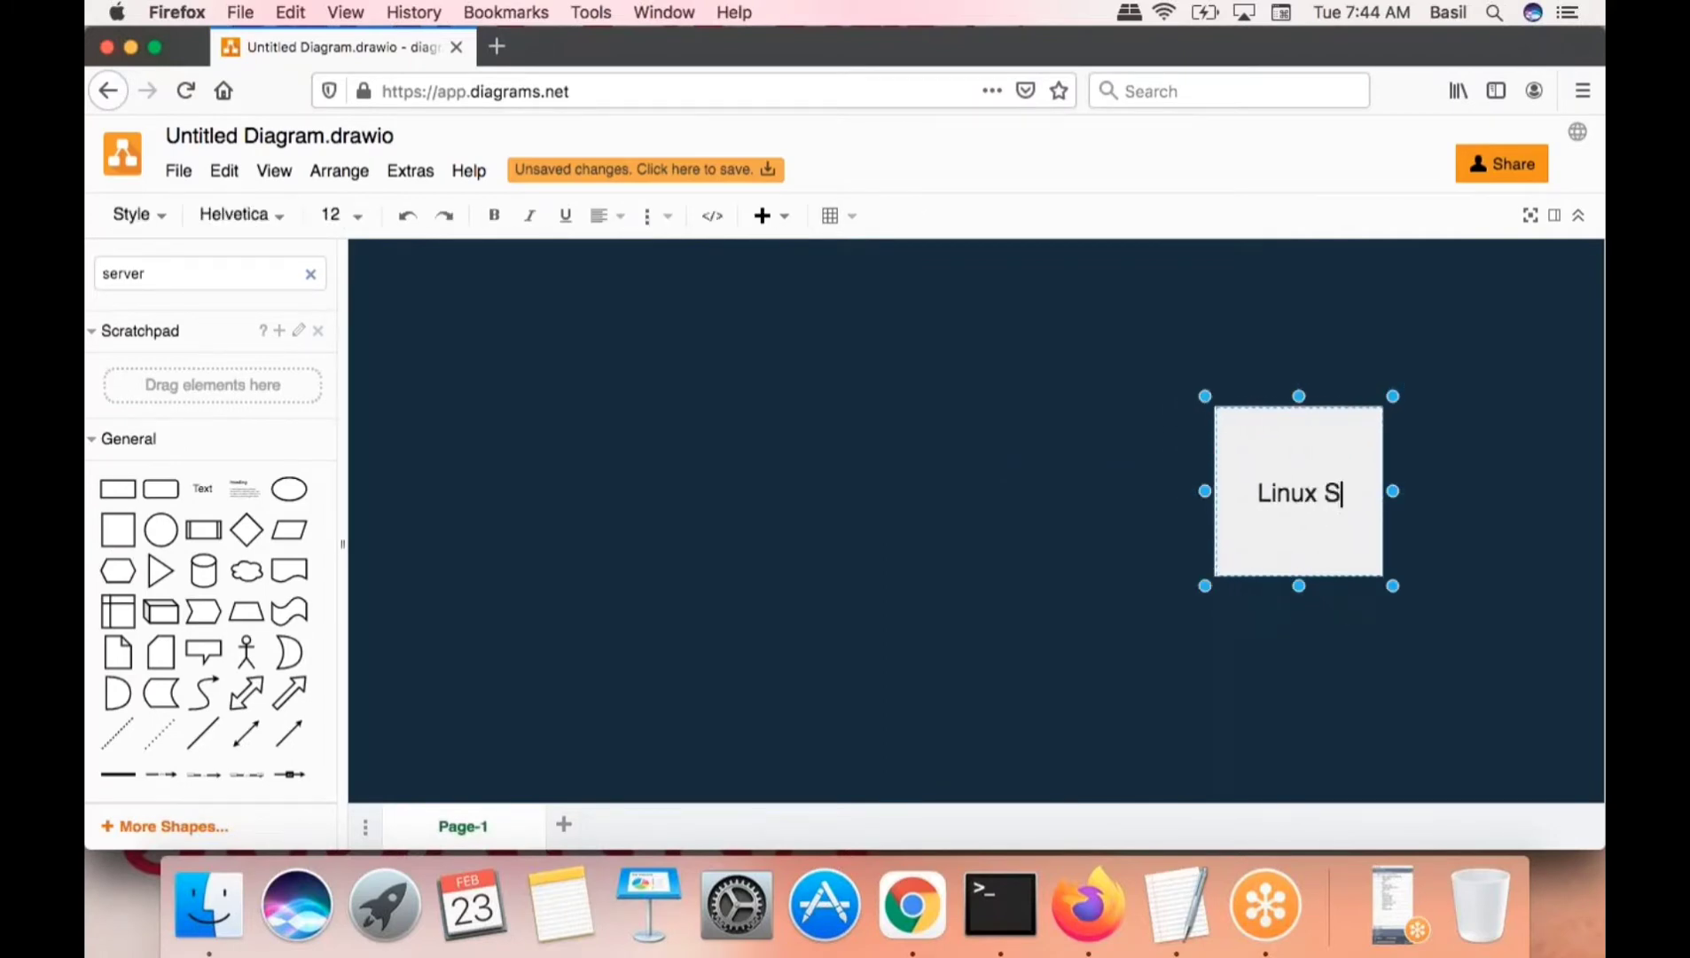
pyautogui.write('erver')
pyautogui.click(1322, 678)
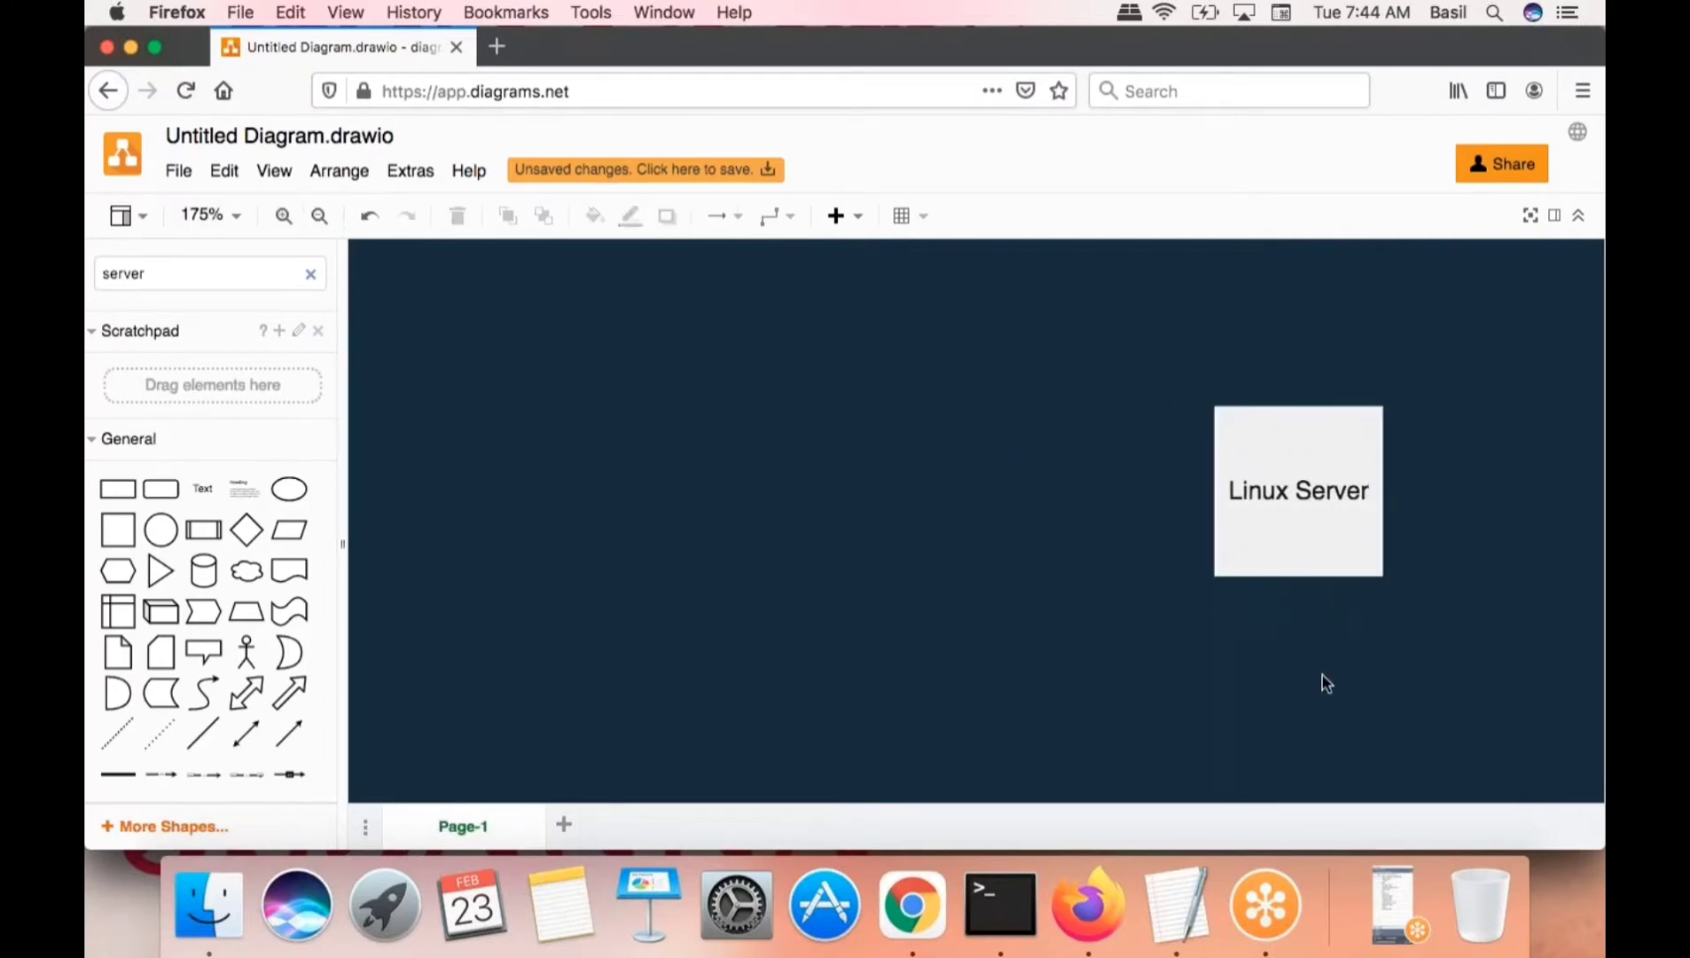
pyautogui.click(1318, 505)
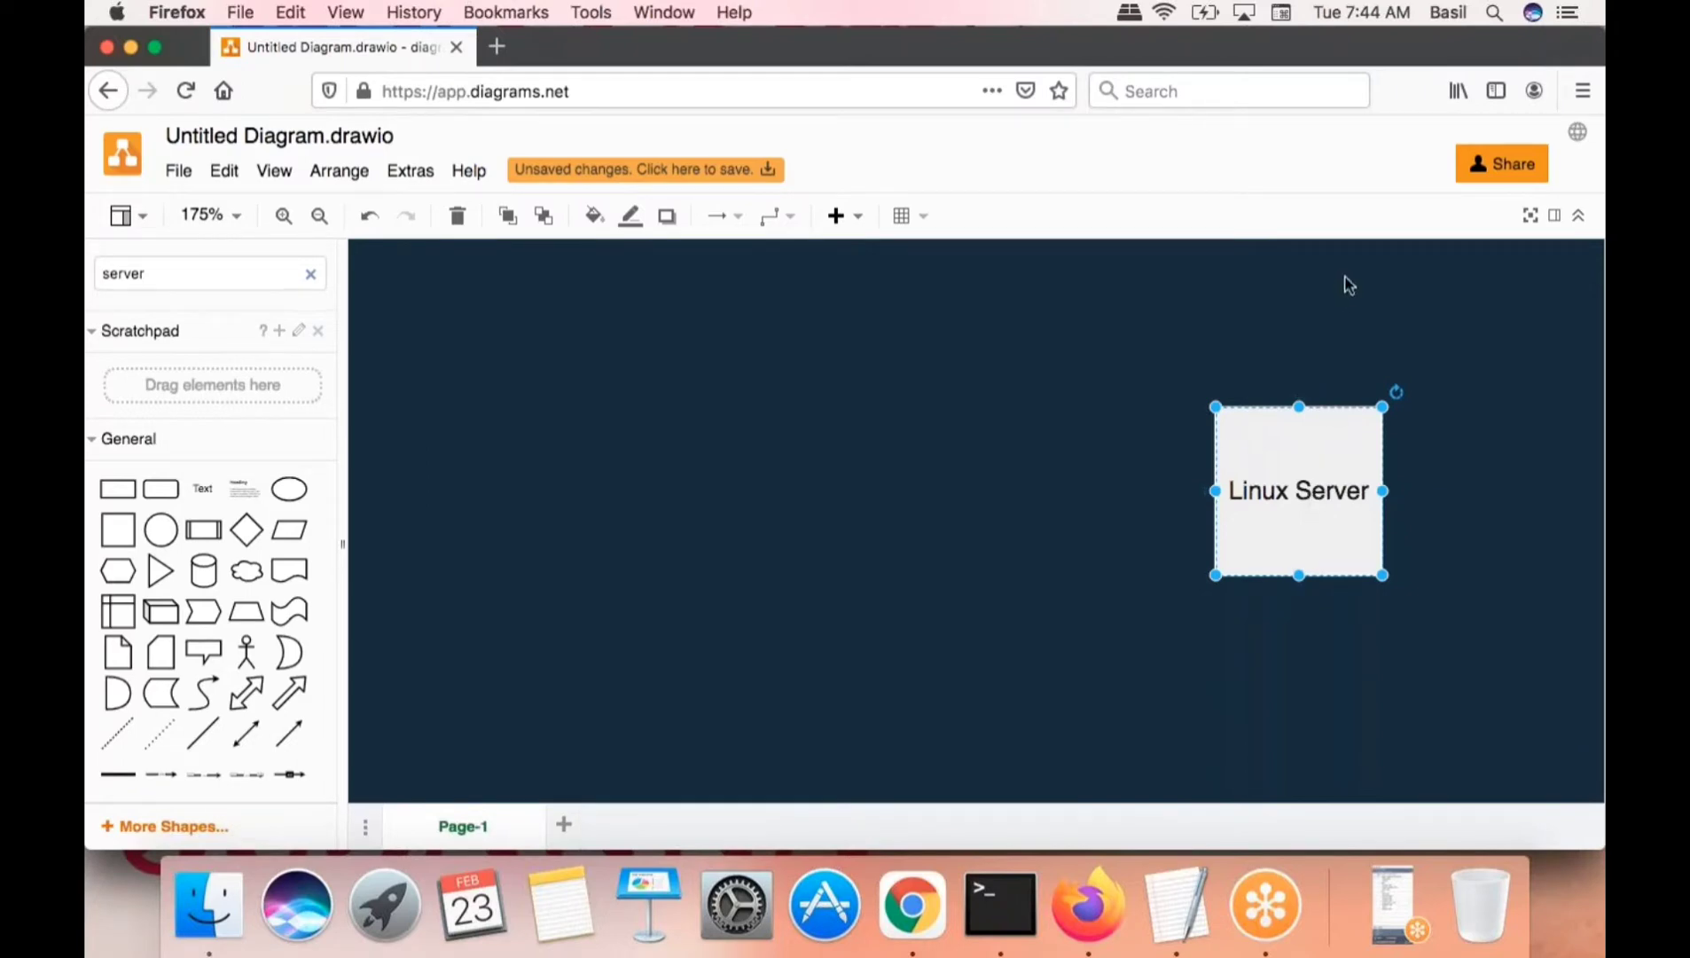
# - Add a triangle shape and move it to the left of the Linux Server box
pyautogui.click(1347, 286)
pyautogui.click(1290, 493)
pyautogui.click(161, 570)
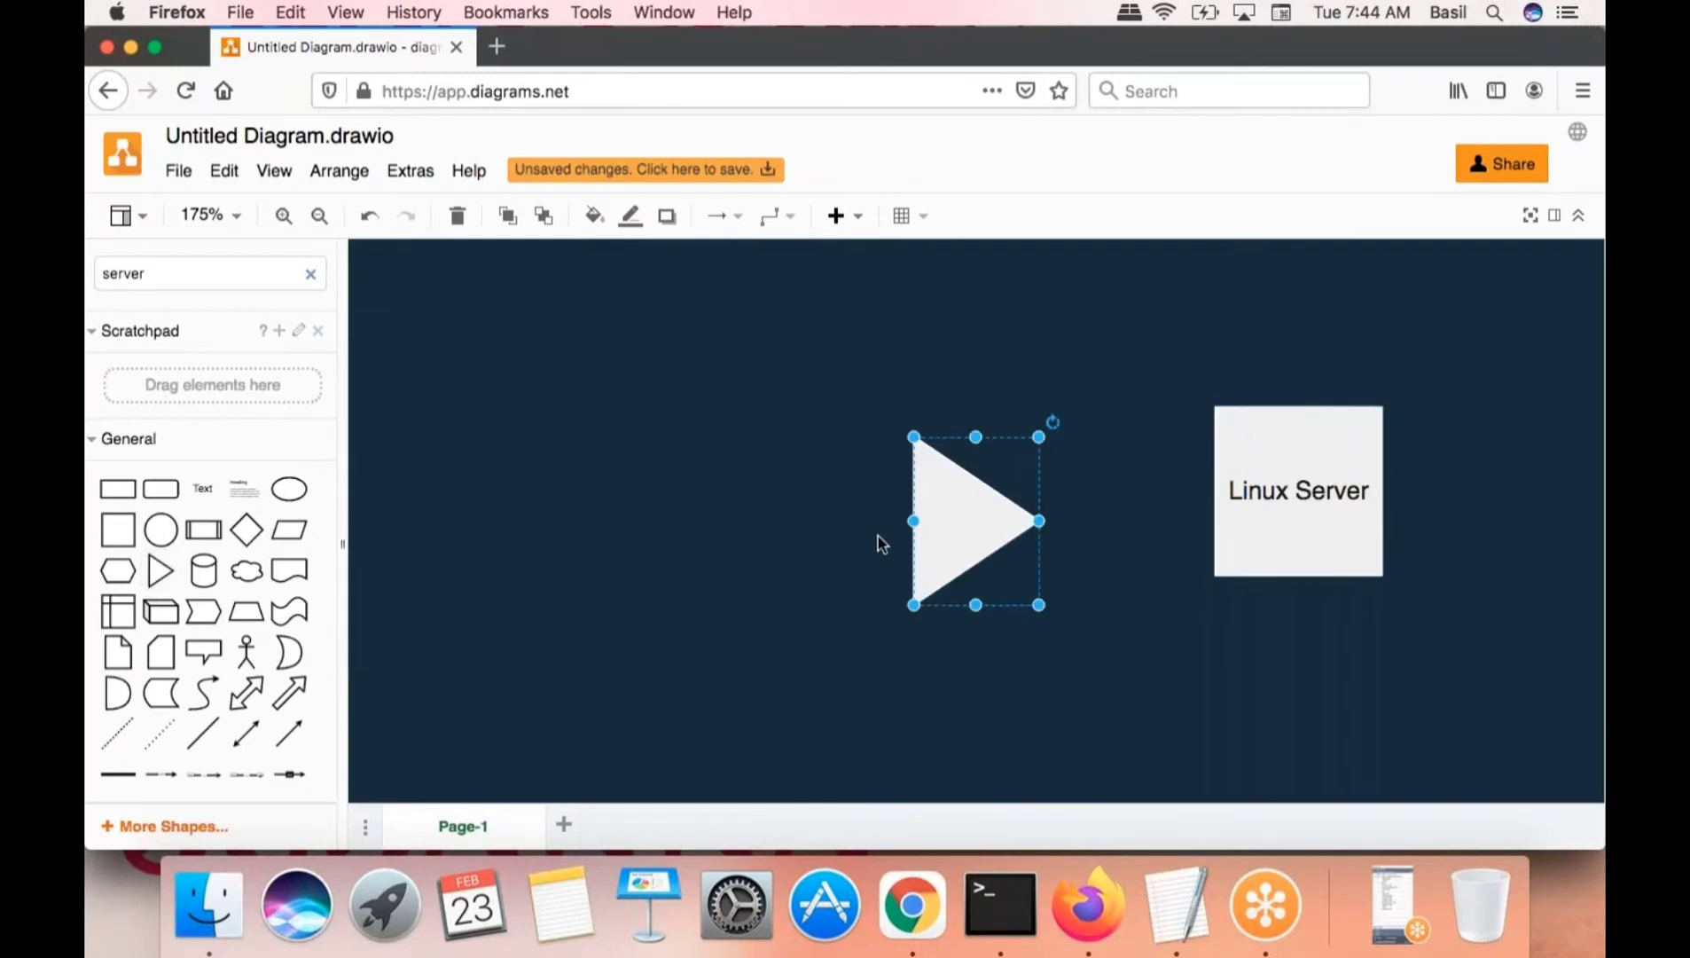
pyautogui.moveTo(931, 524); pyautogui.dragTo(560, 522)
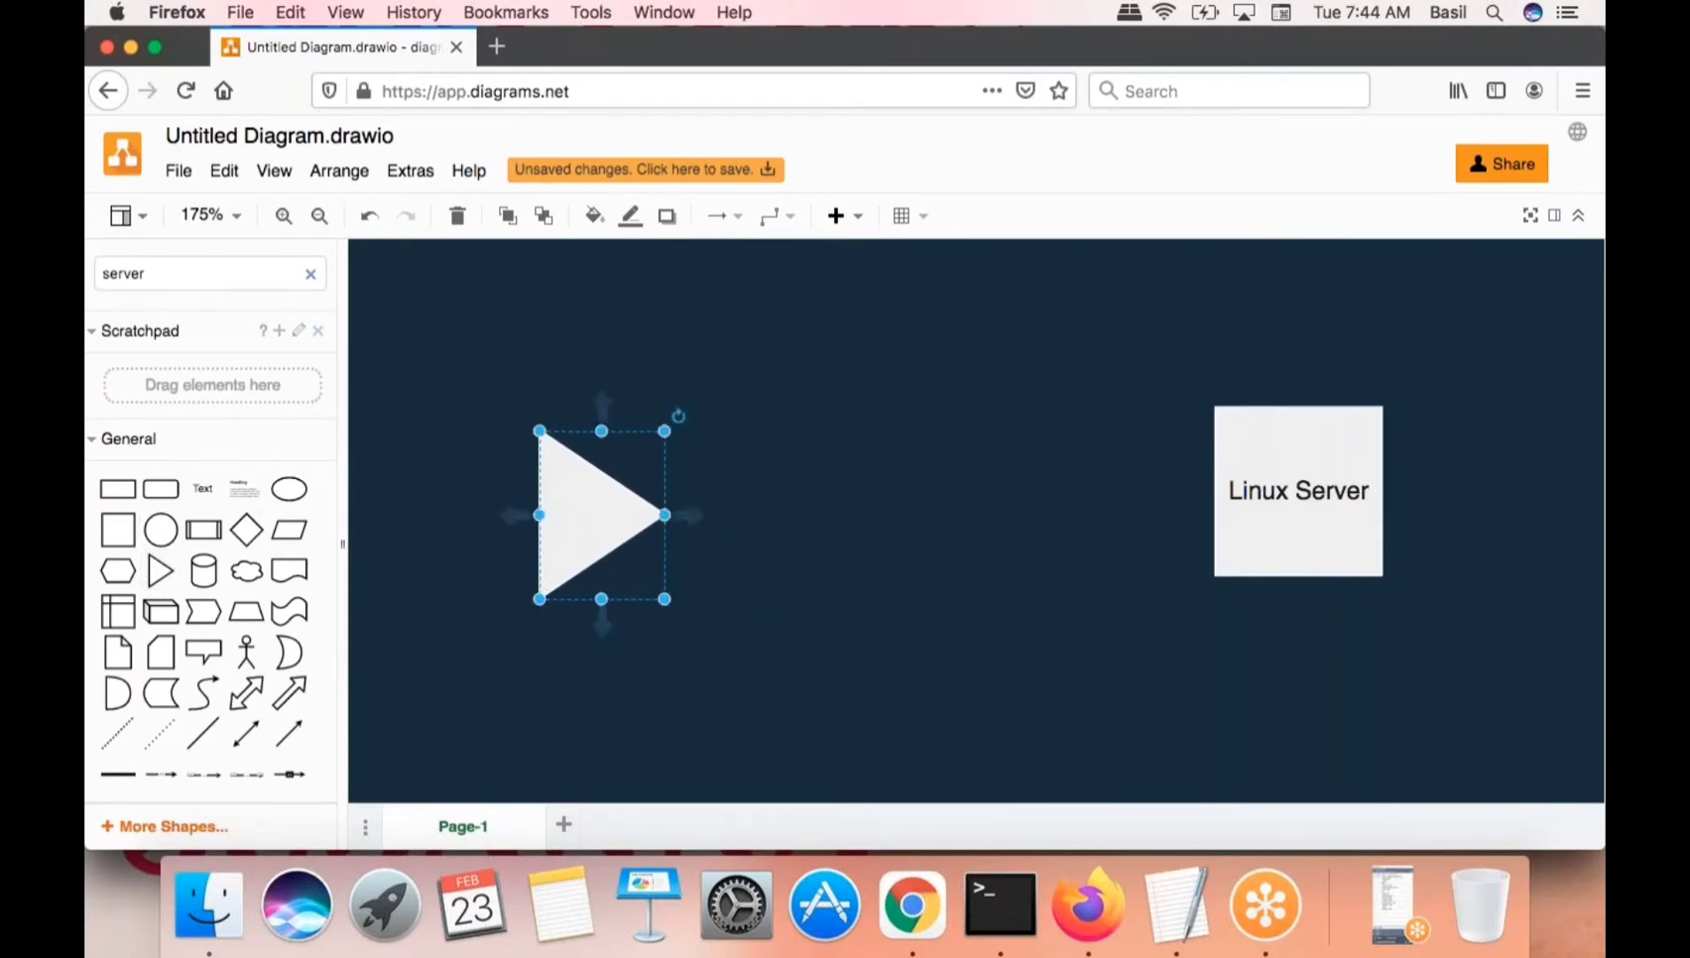
# - Connect the triangle to Linux Server with an arrow and align it so it is straight
pyautogui.moveTo(696, 515); pyautogui.dragTo(1222, 513)
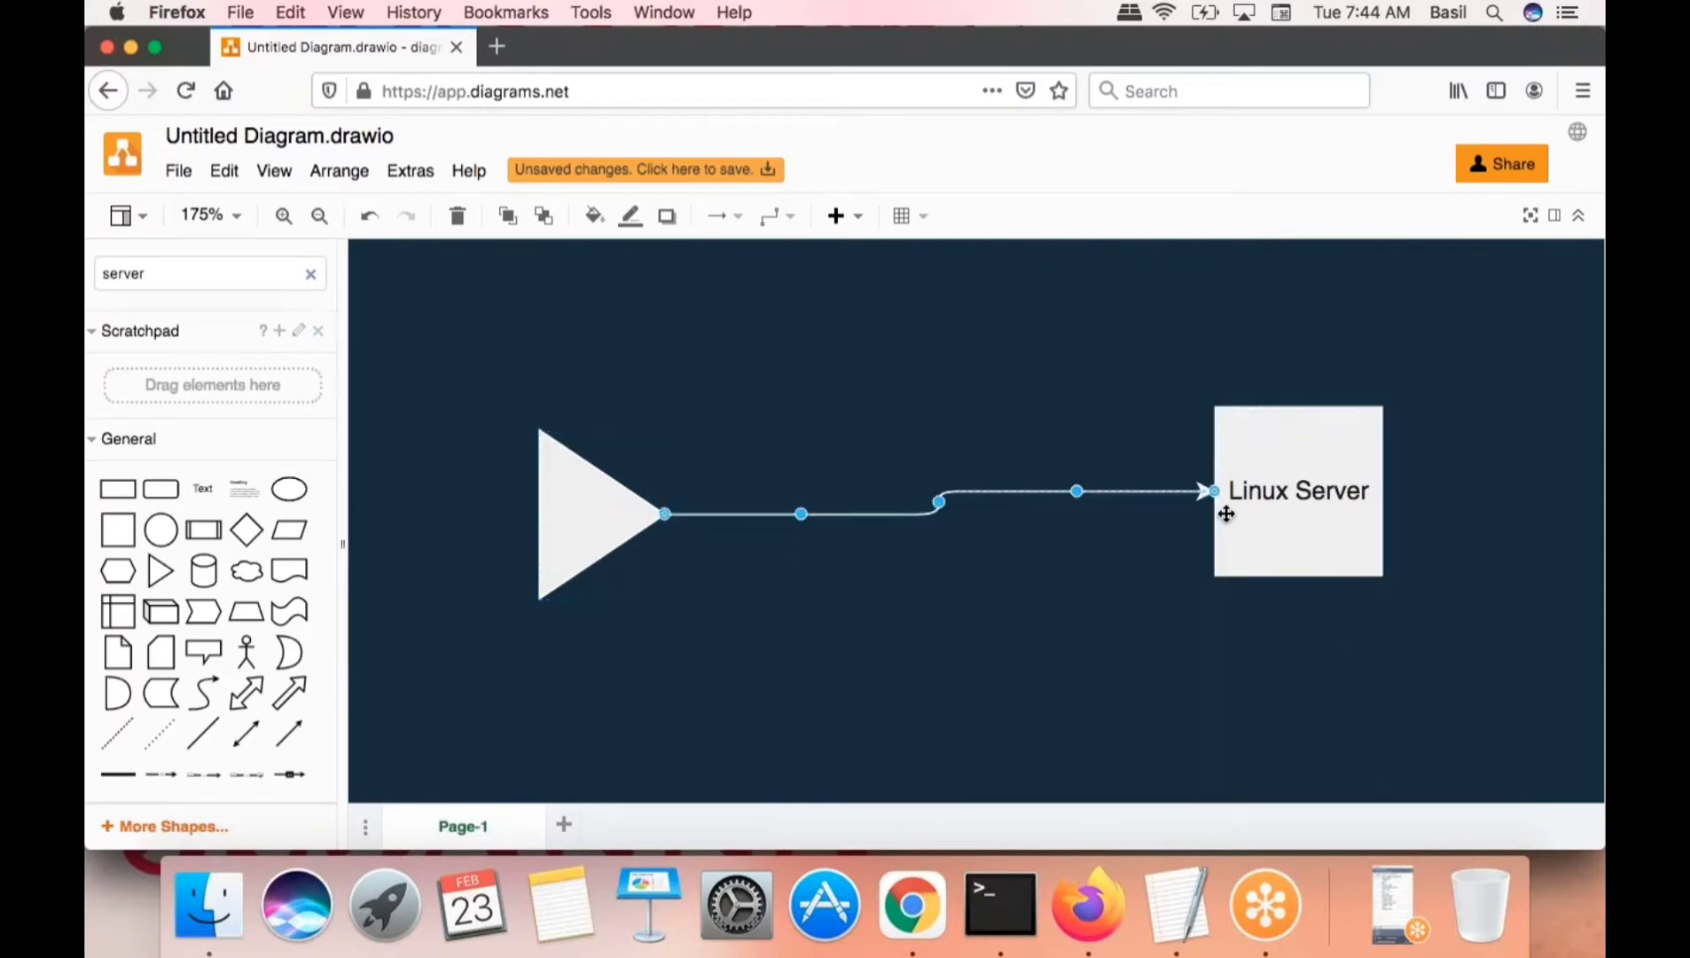
pyautogui.moveTo(593, 517); pyautogui.dragTo(592, 504)
pyautogui.click(905, 743)
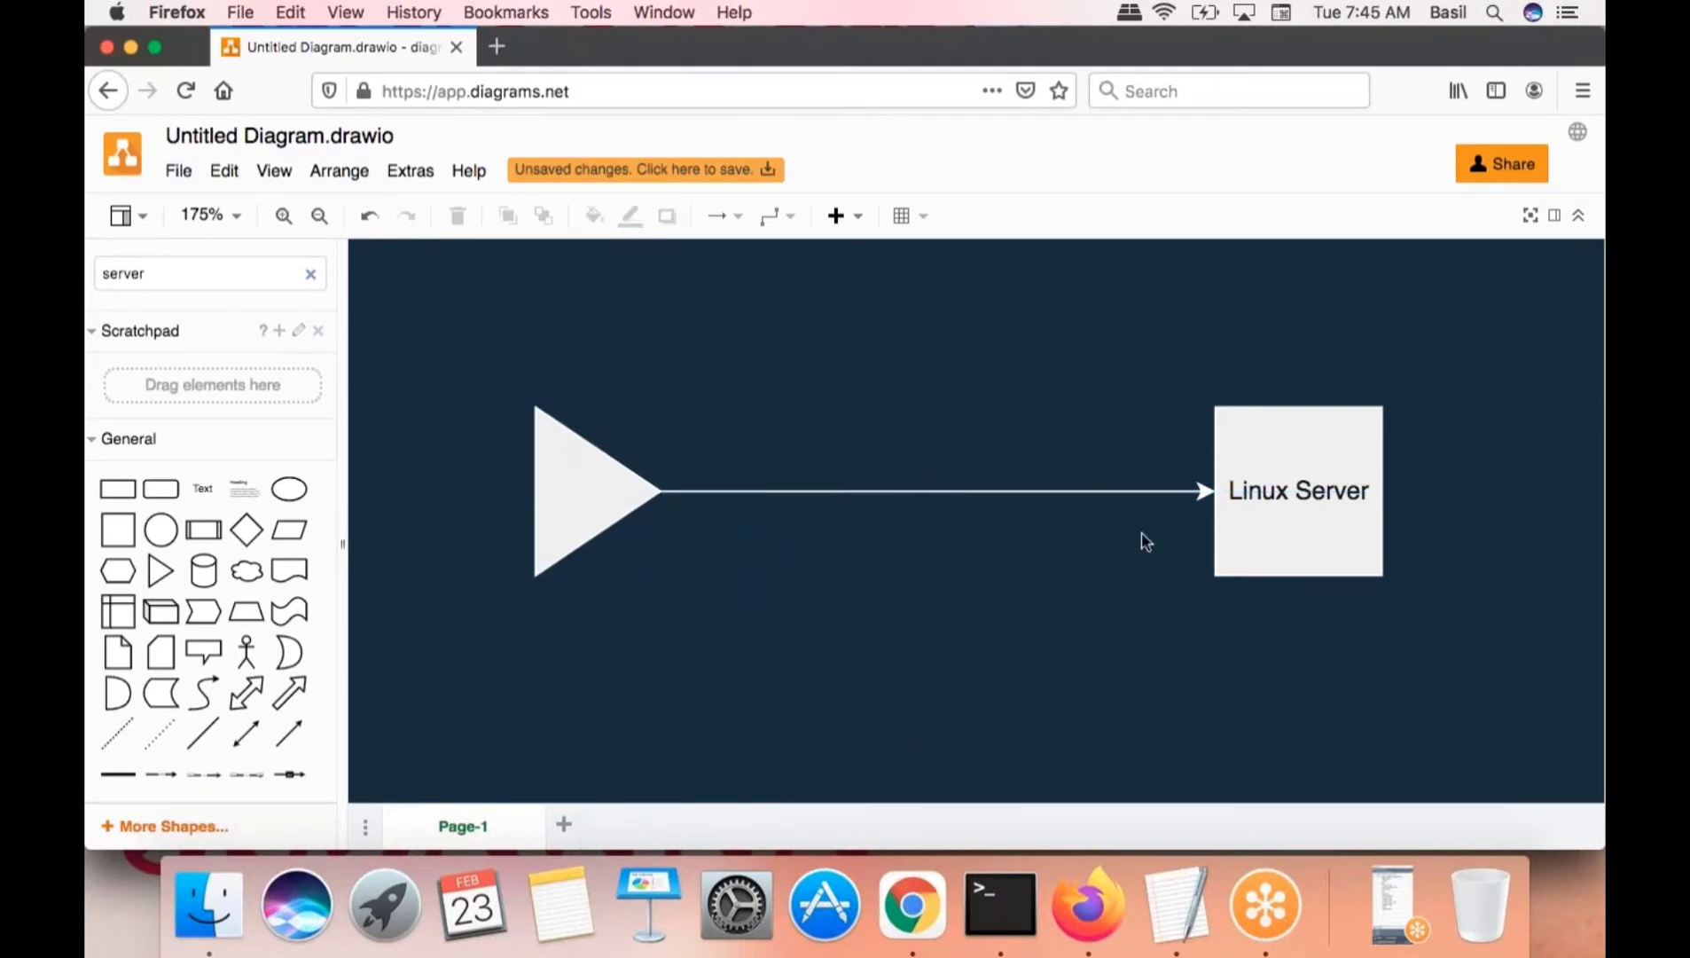
pyautogui.click(1317, 529)
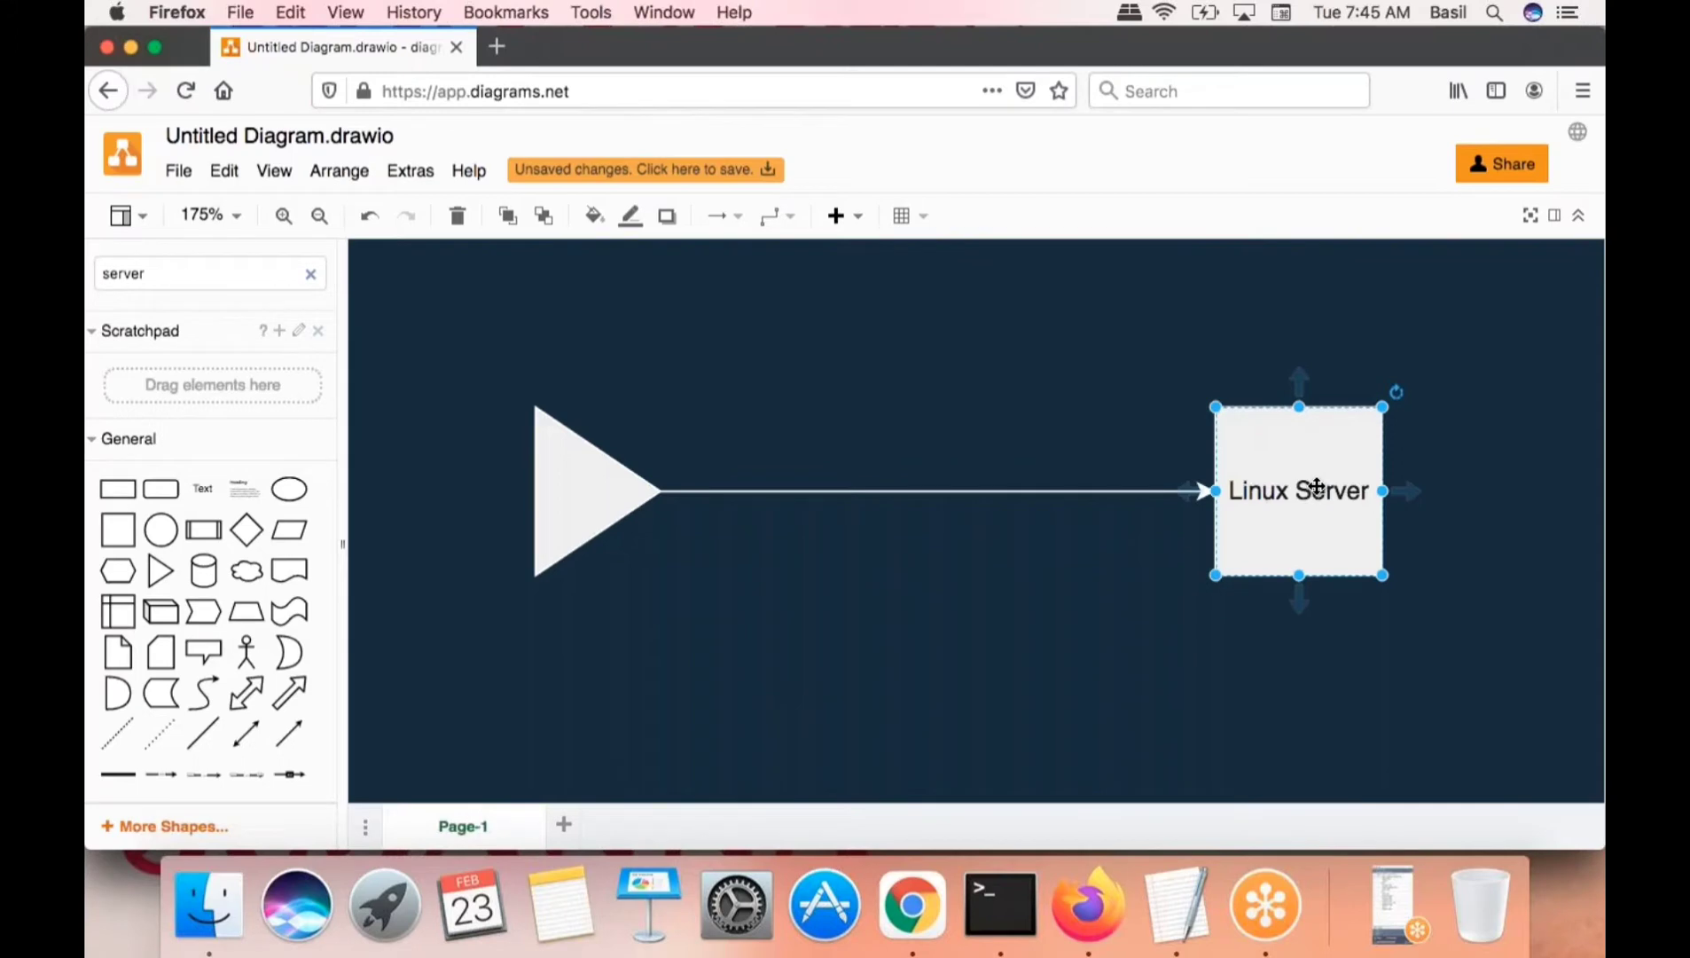
pyautogui.click(589, 510)
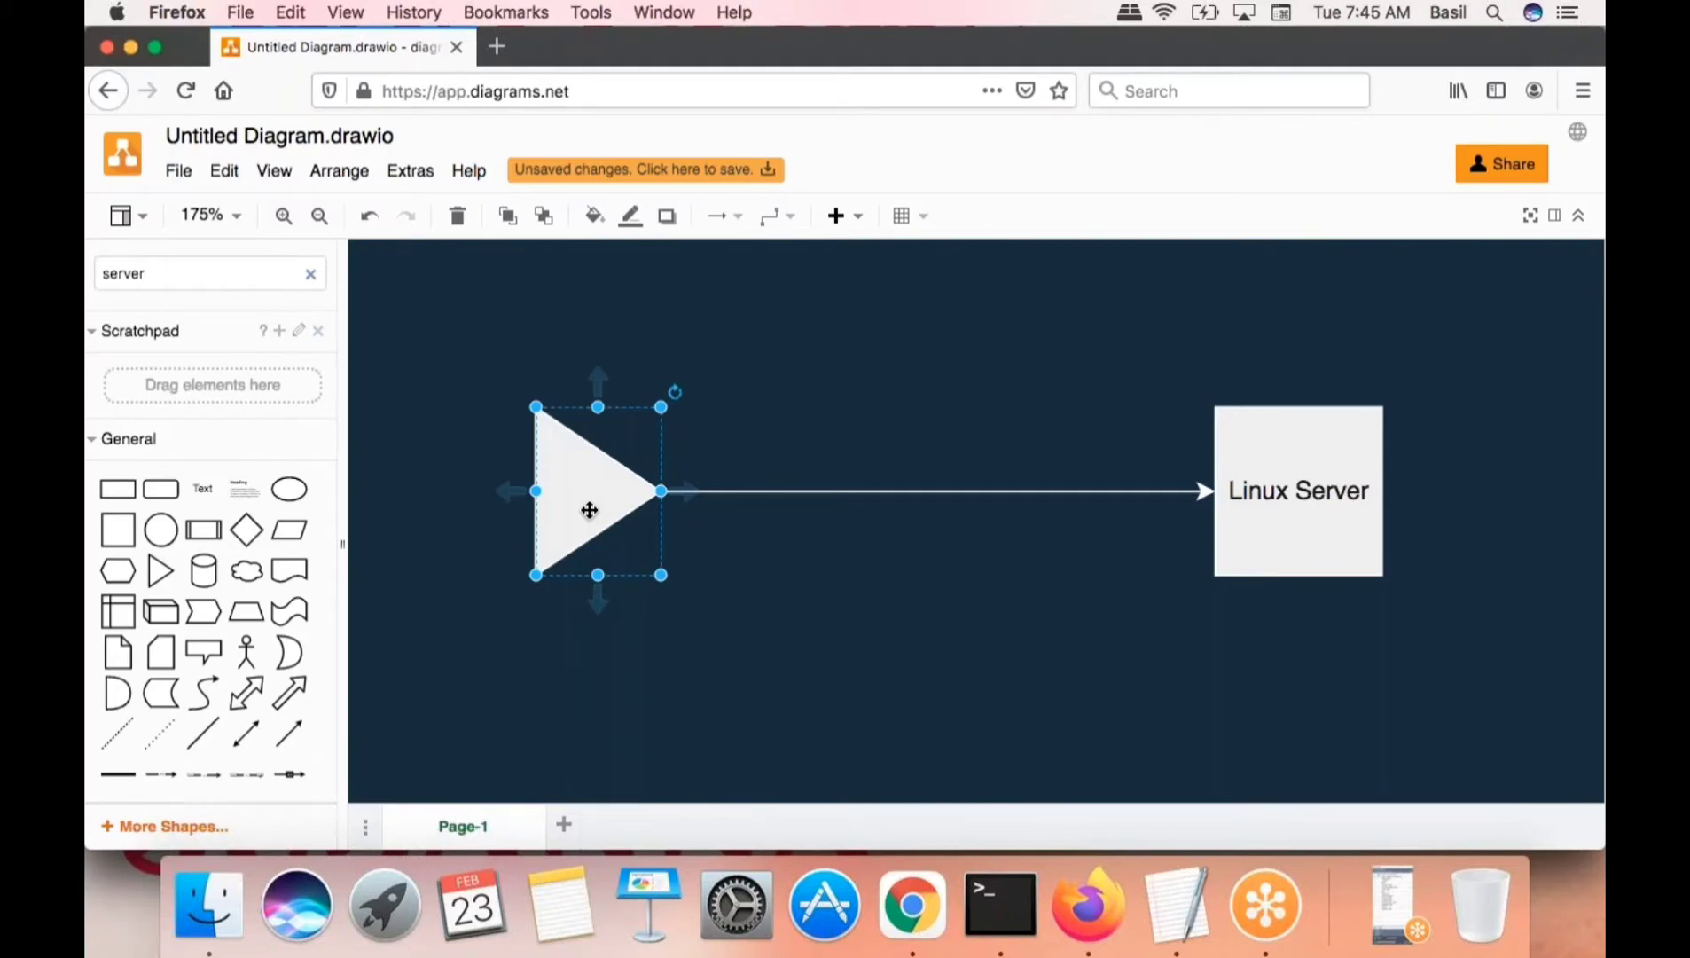
pyautogui.click(705, 440)
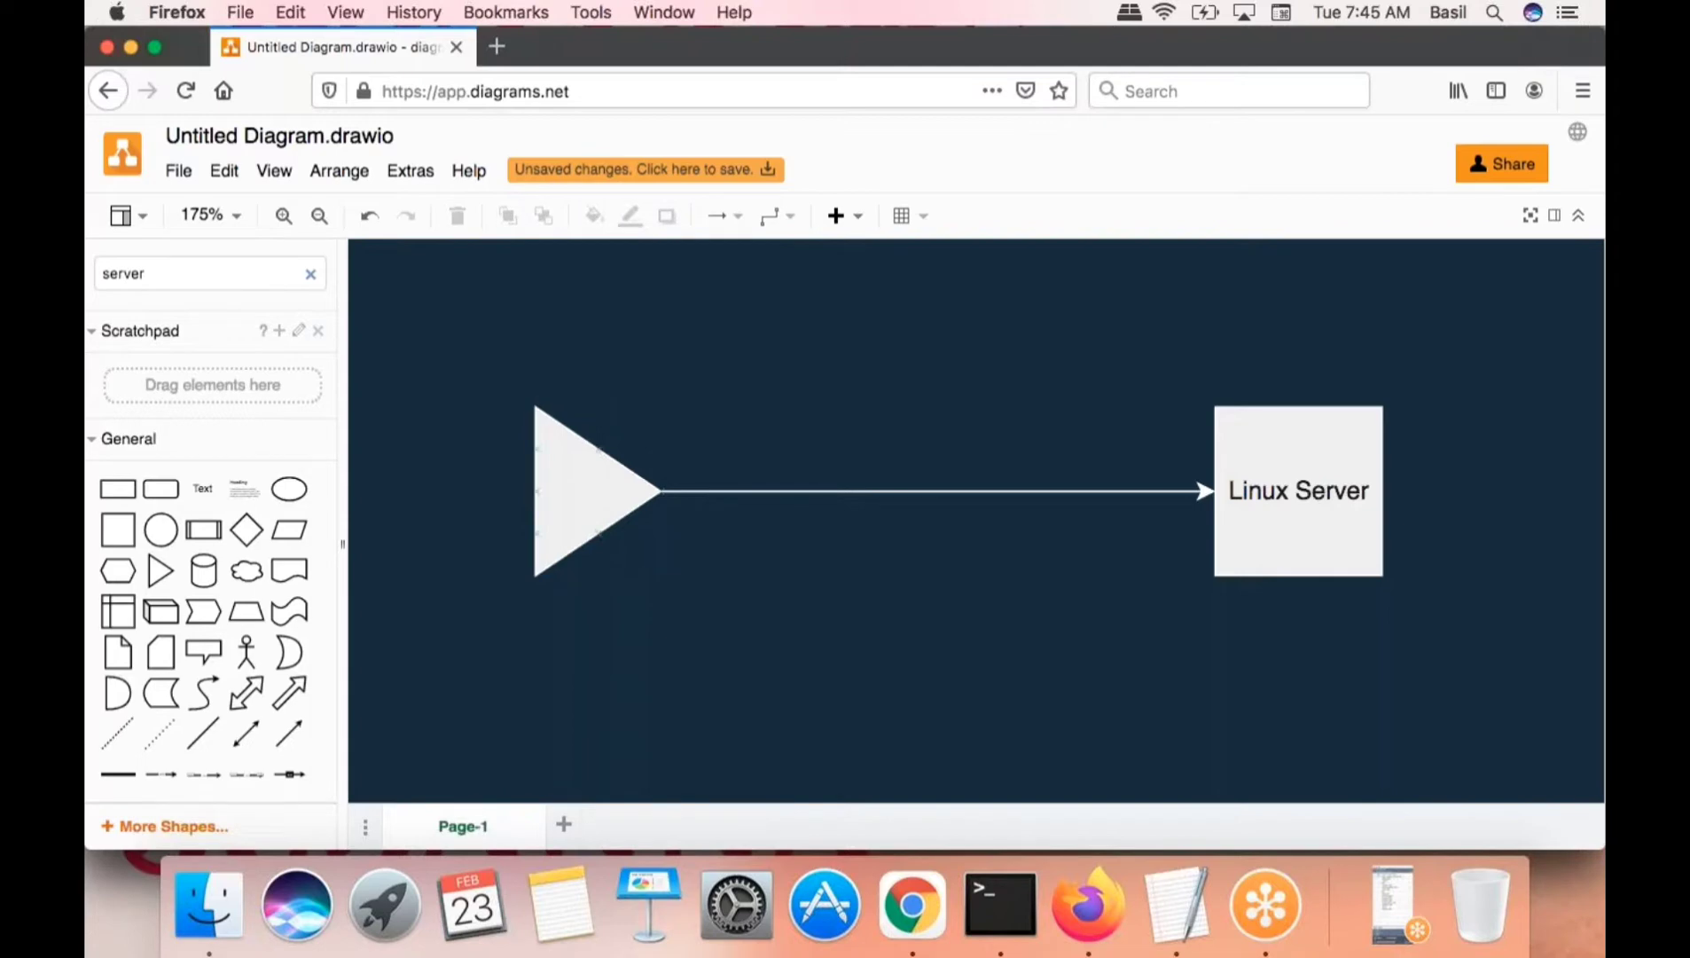
pyautogui.click(592, 494)
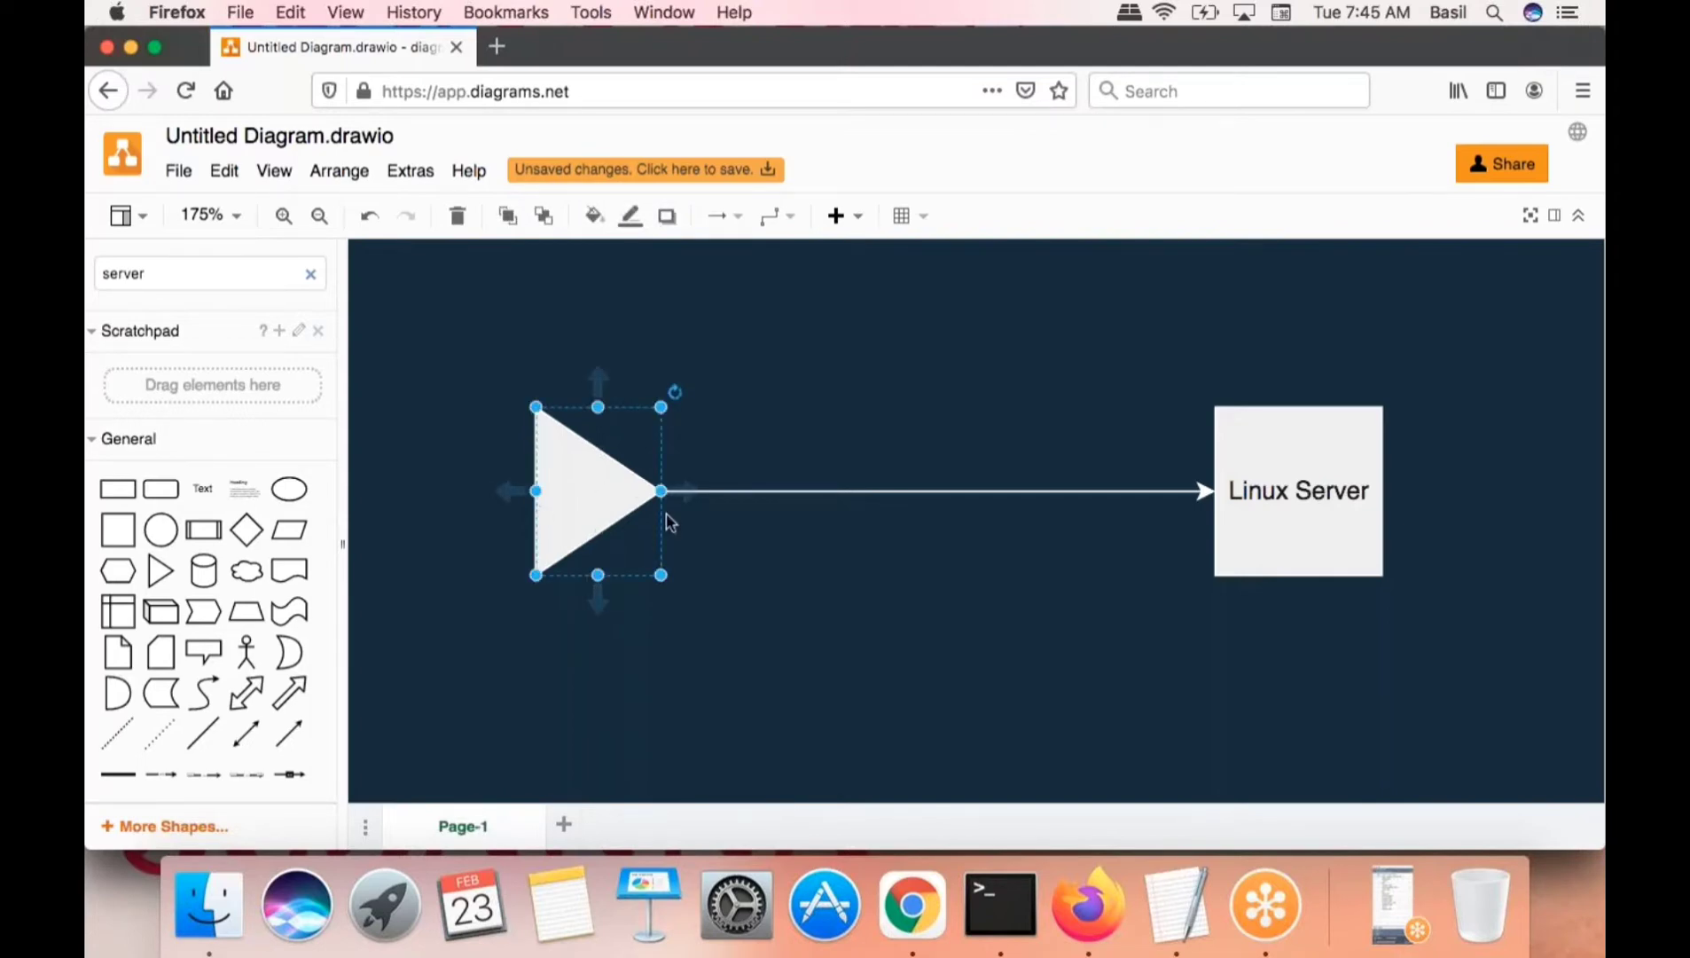
pyautogui.click(803, 567)
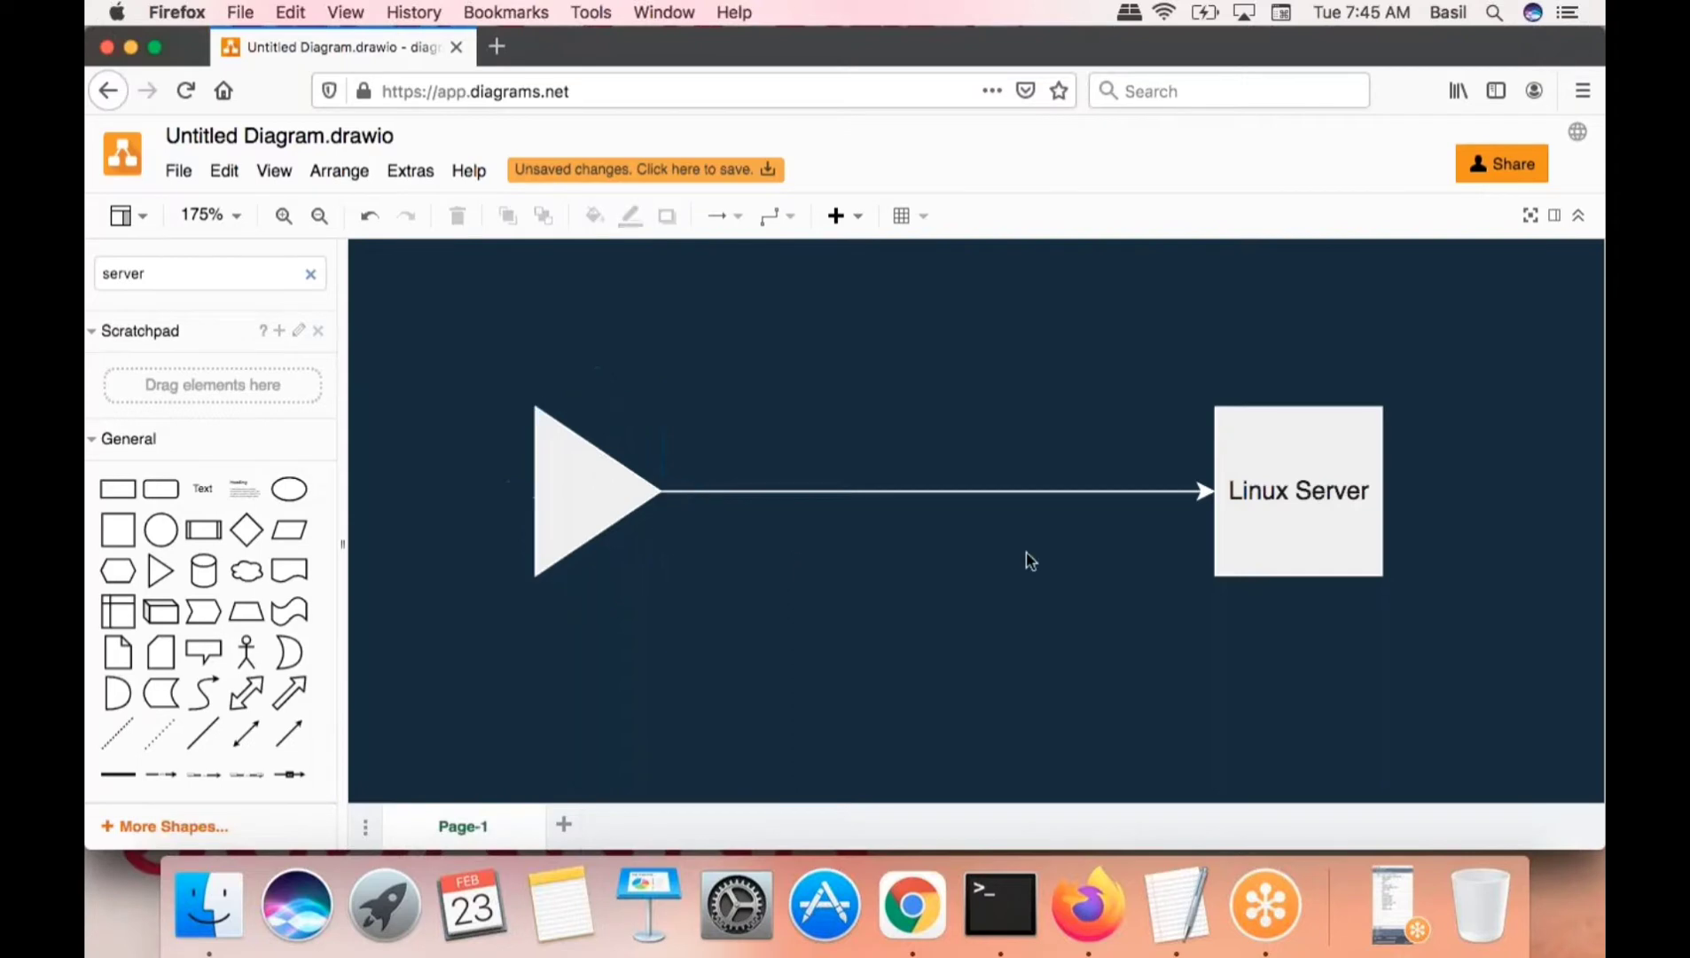
pyautogui.click(1302, 528)
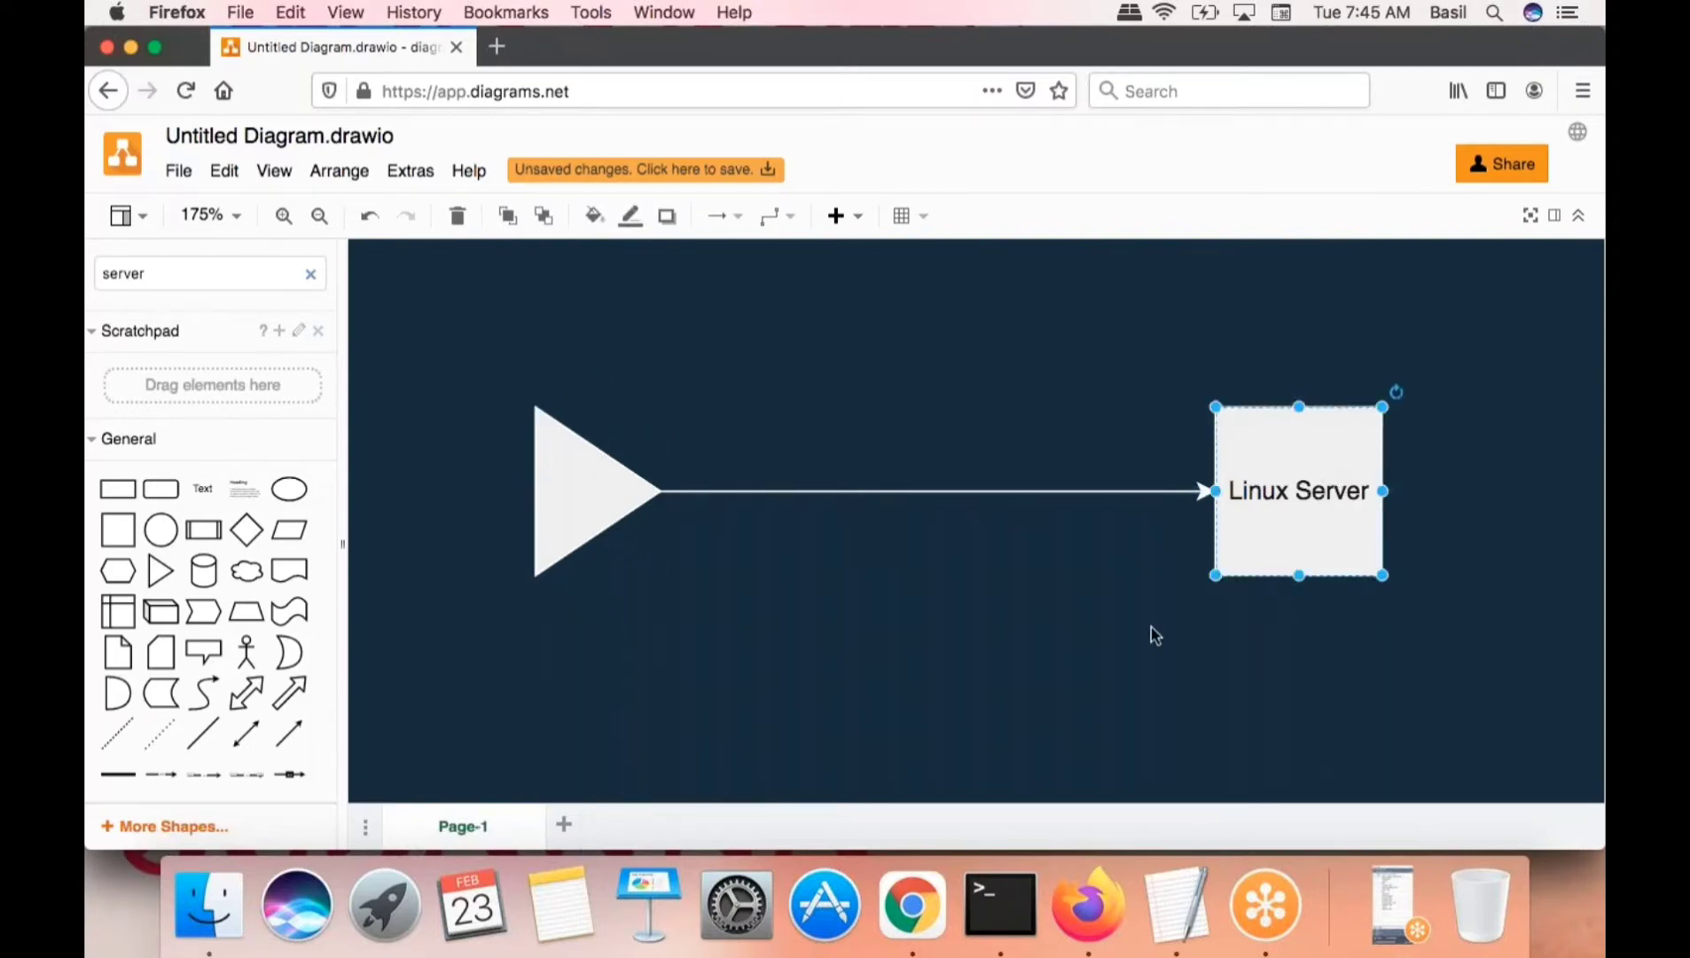
pyautogui.click(555, 465)
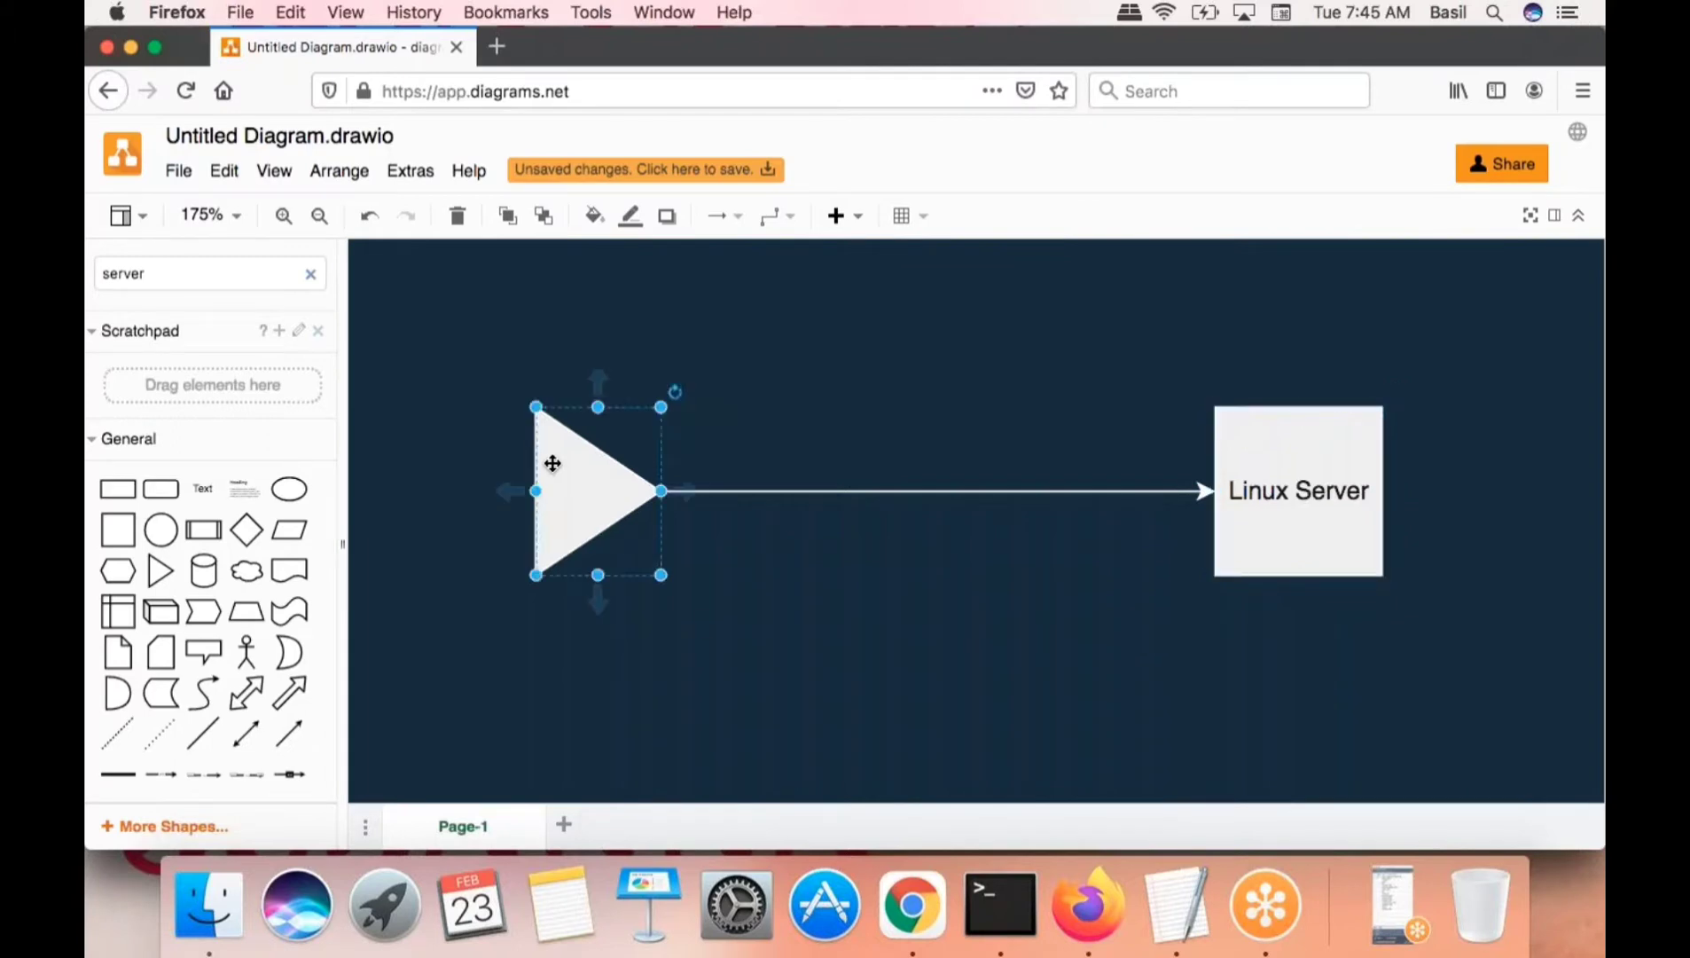
pyautogui.click(1340, 481)
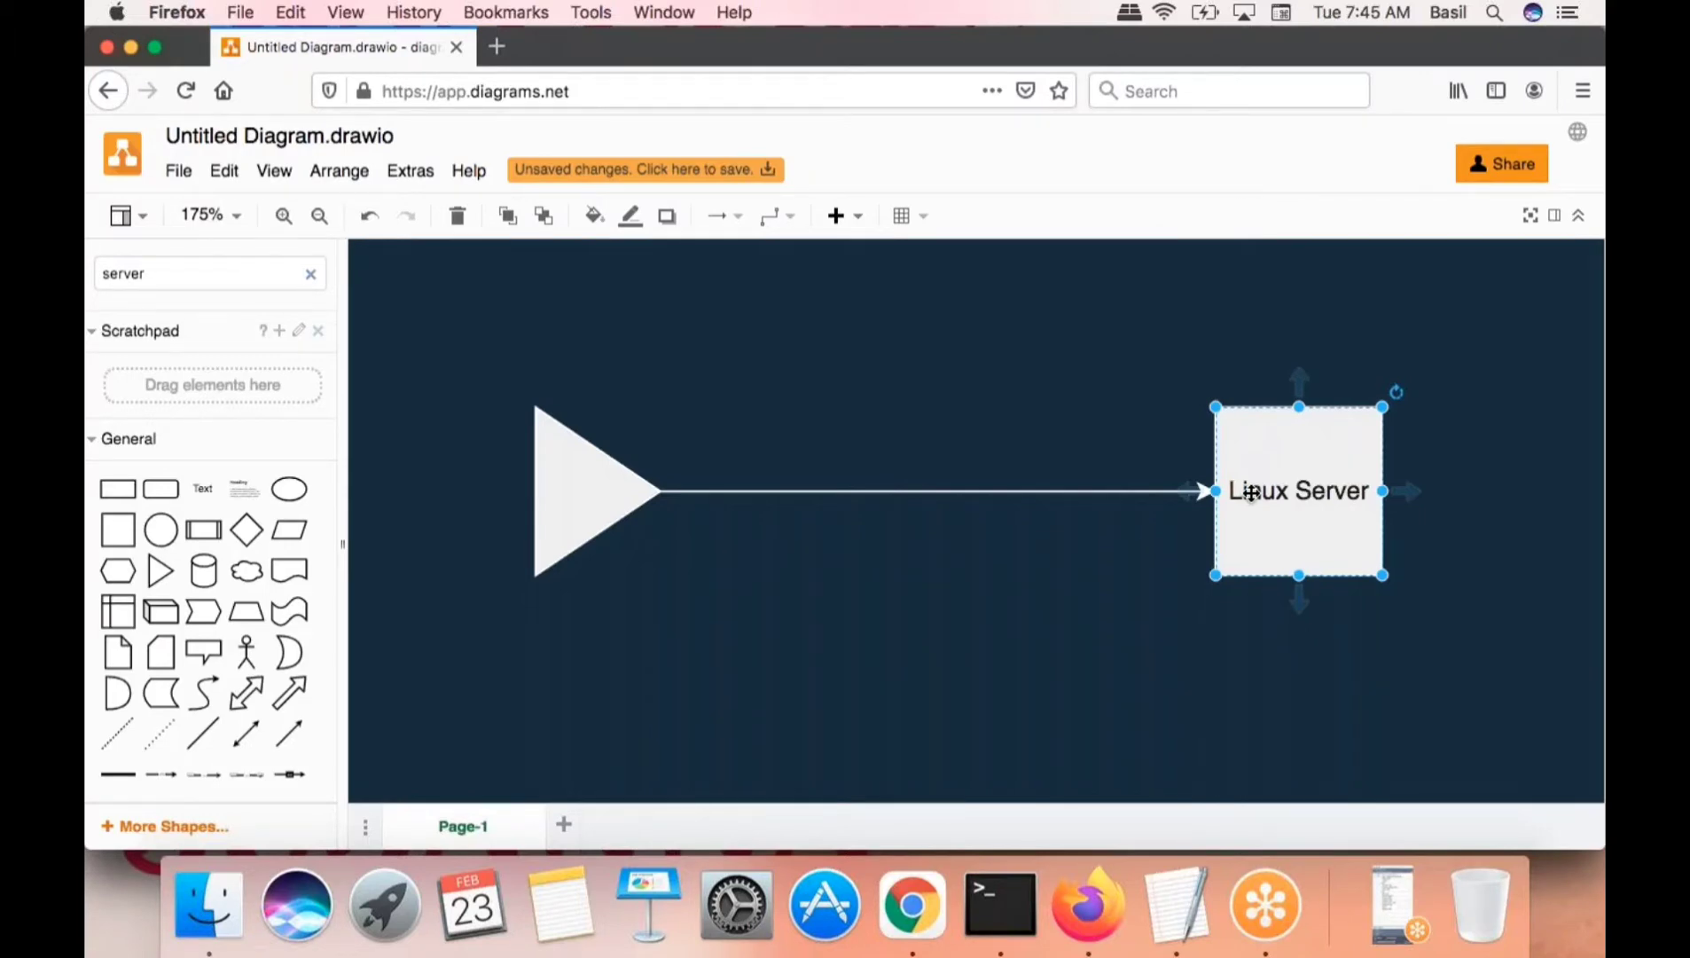
pyautogui.click(1152, 615)
pyautogui.click(543, 514)
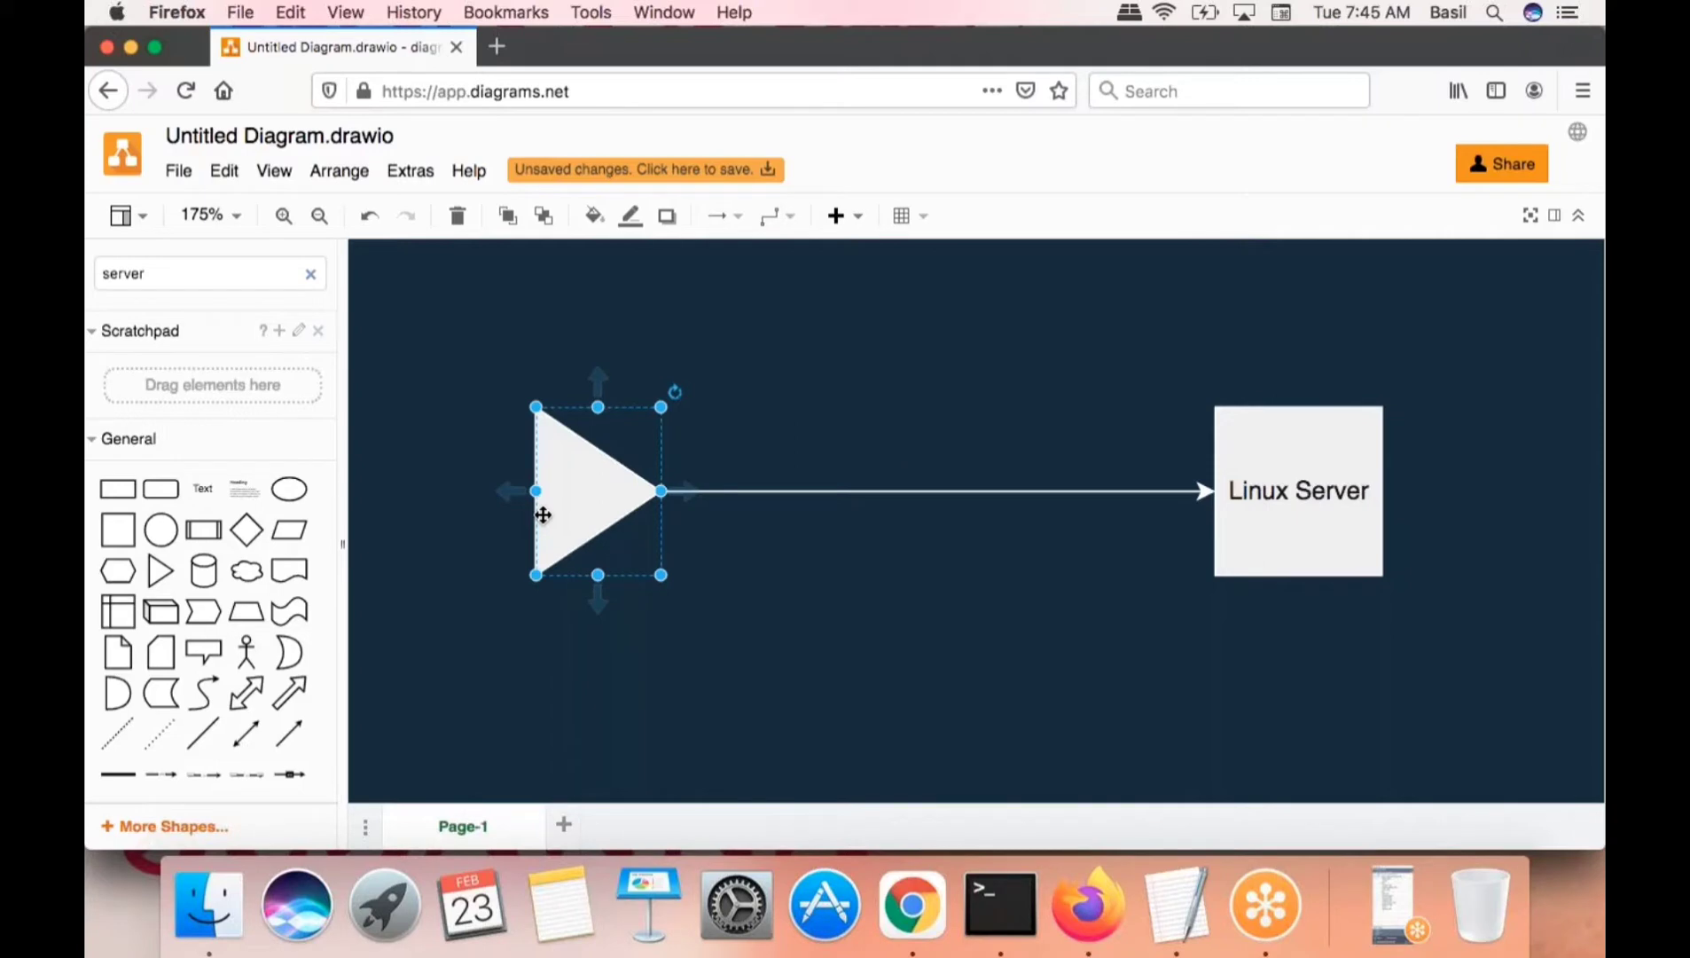
pyautogui.click(1304, 522)
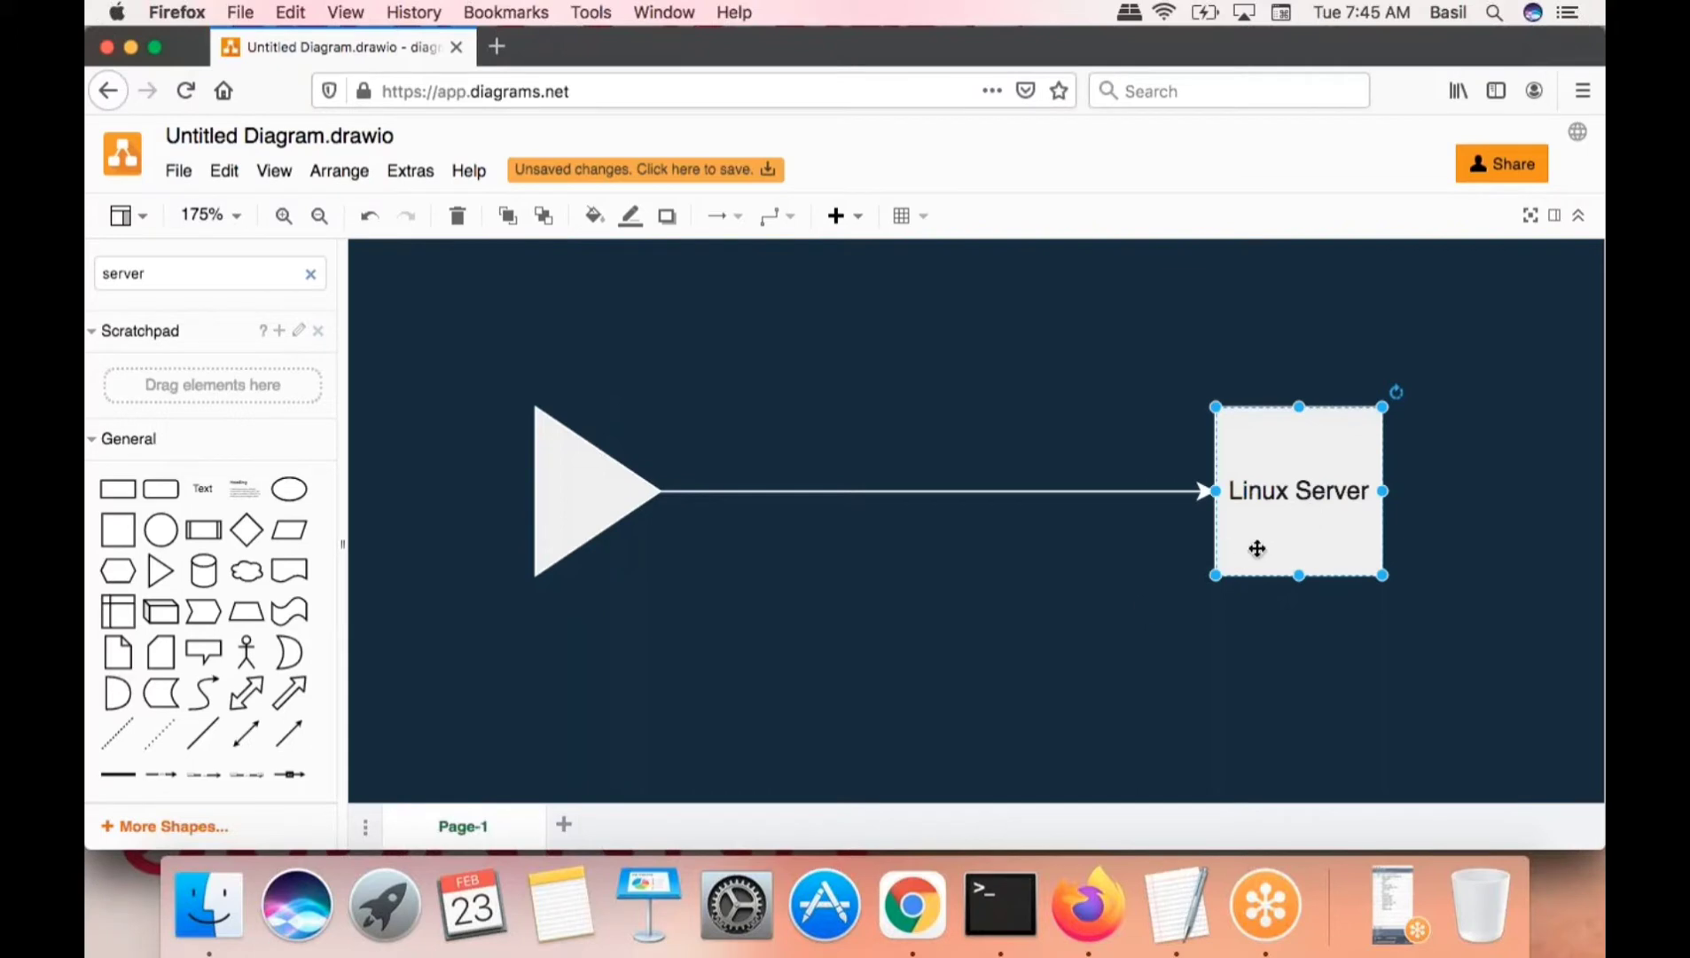
pyautogui.click(1088, 635)
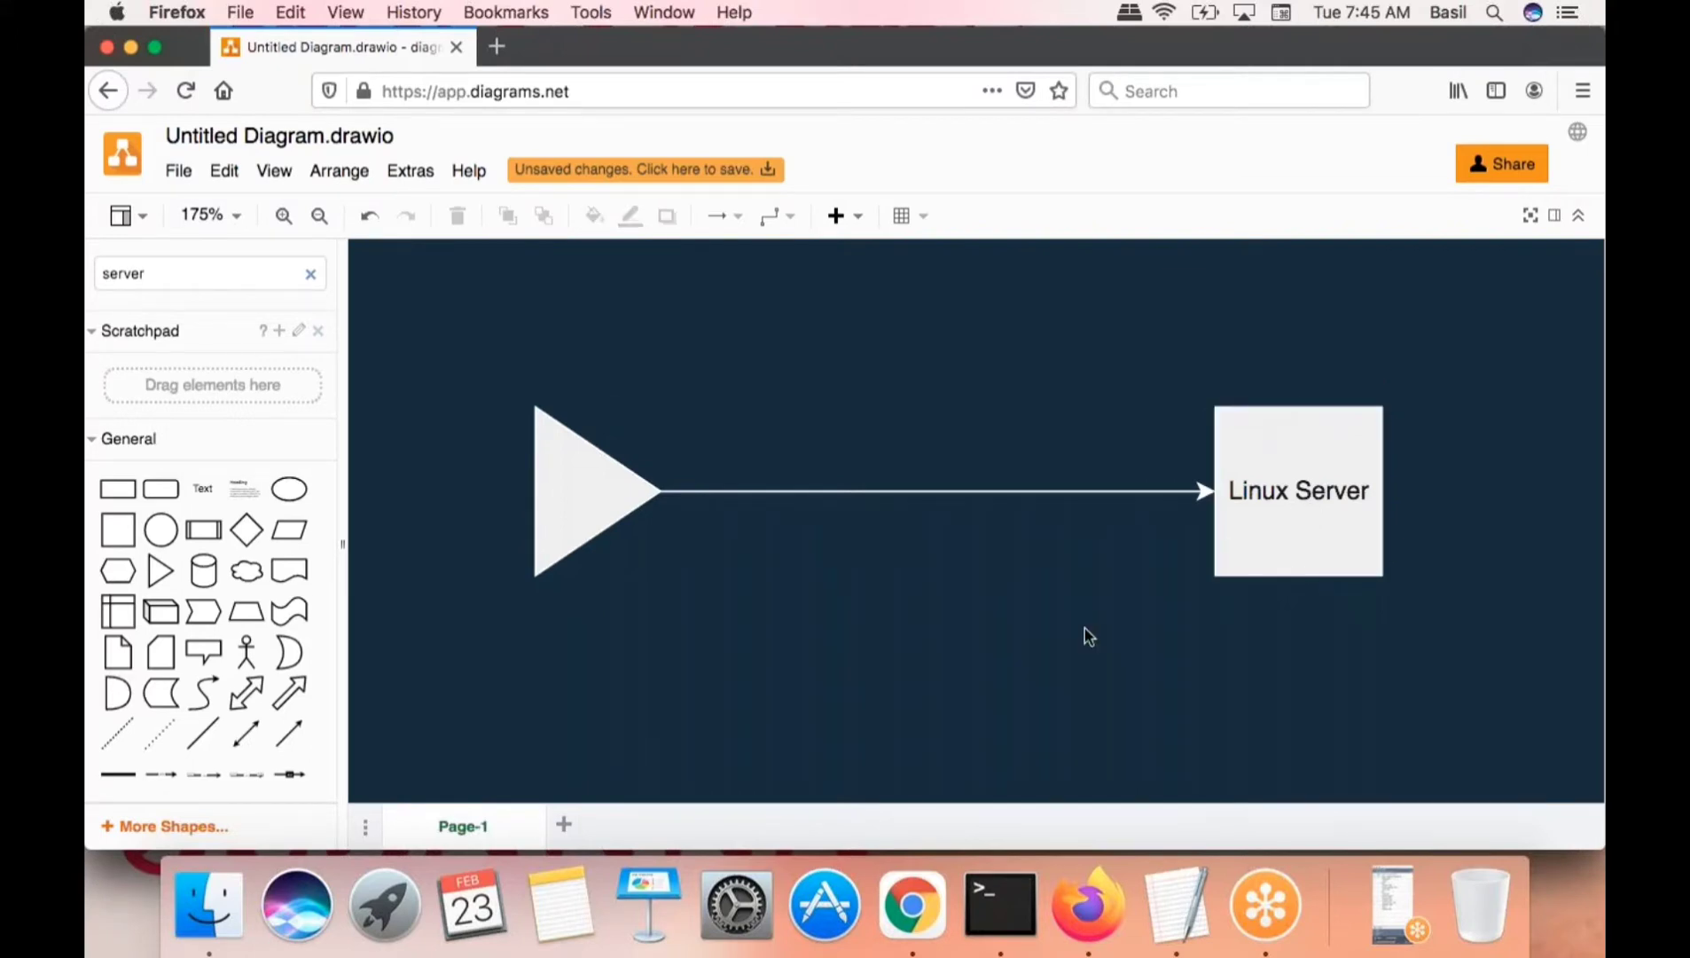
pyautogui.click(593, 499)
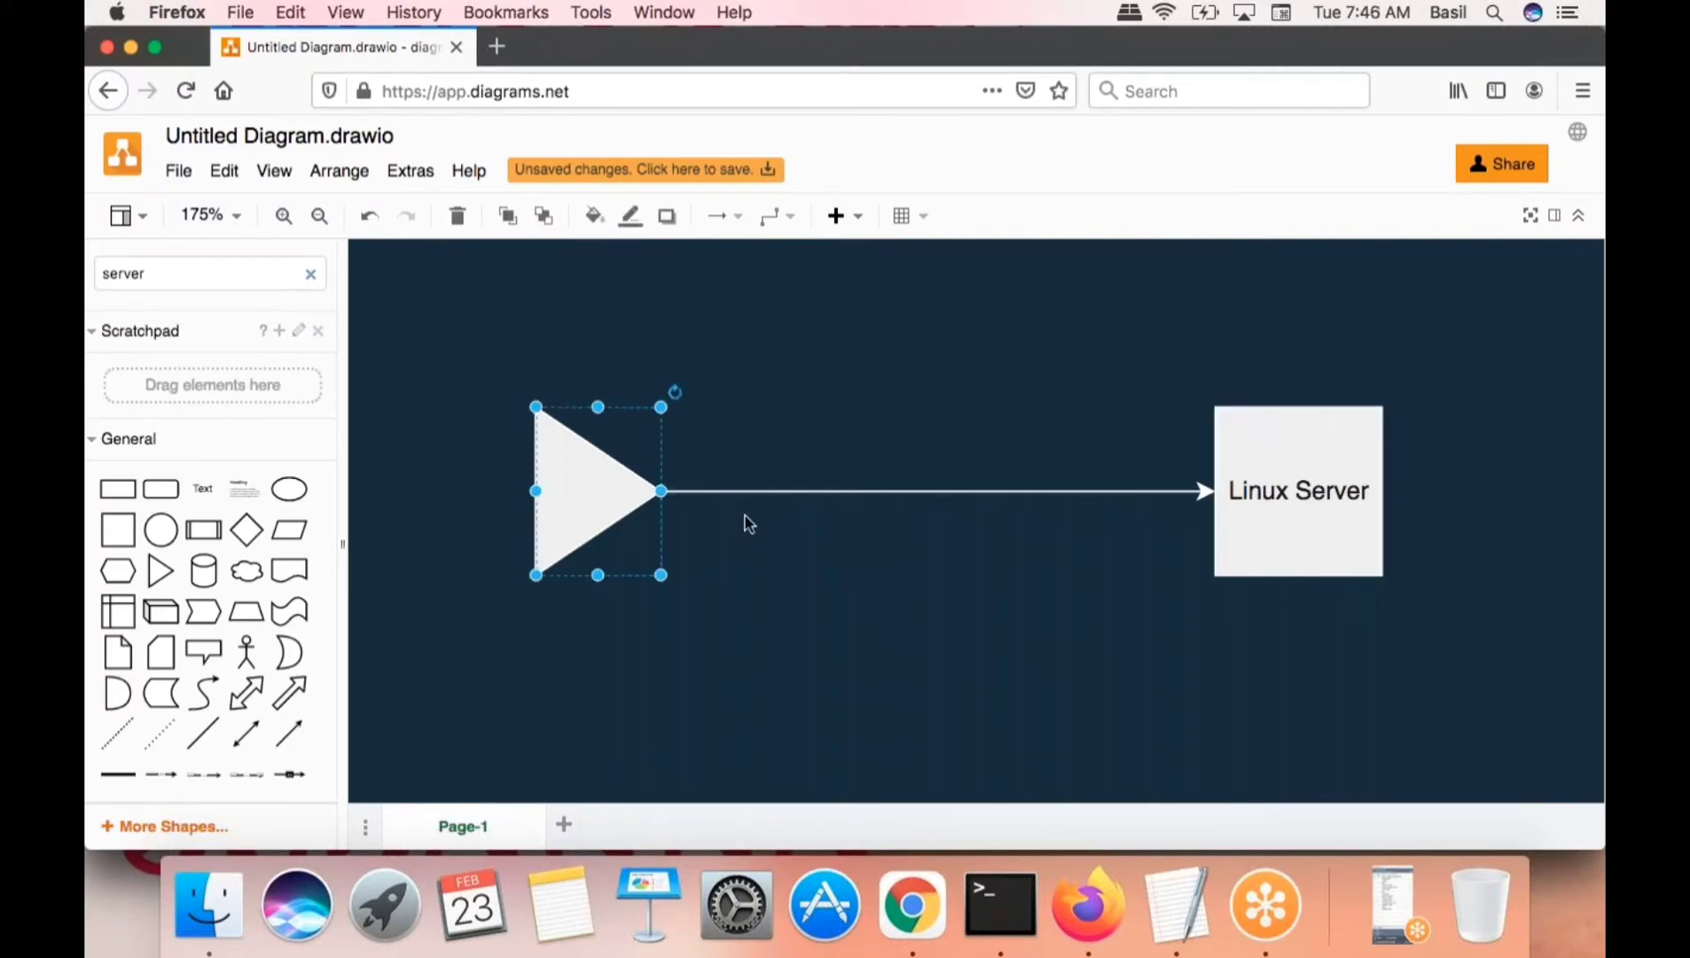
pyautogui.click(1280, 516)
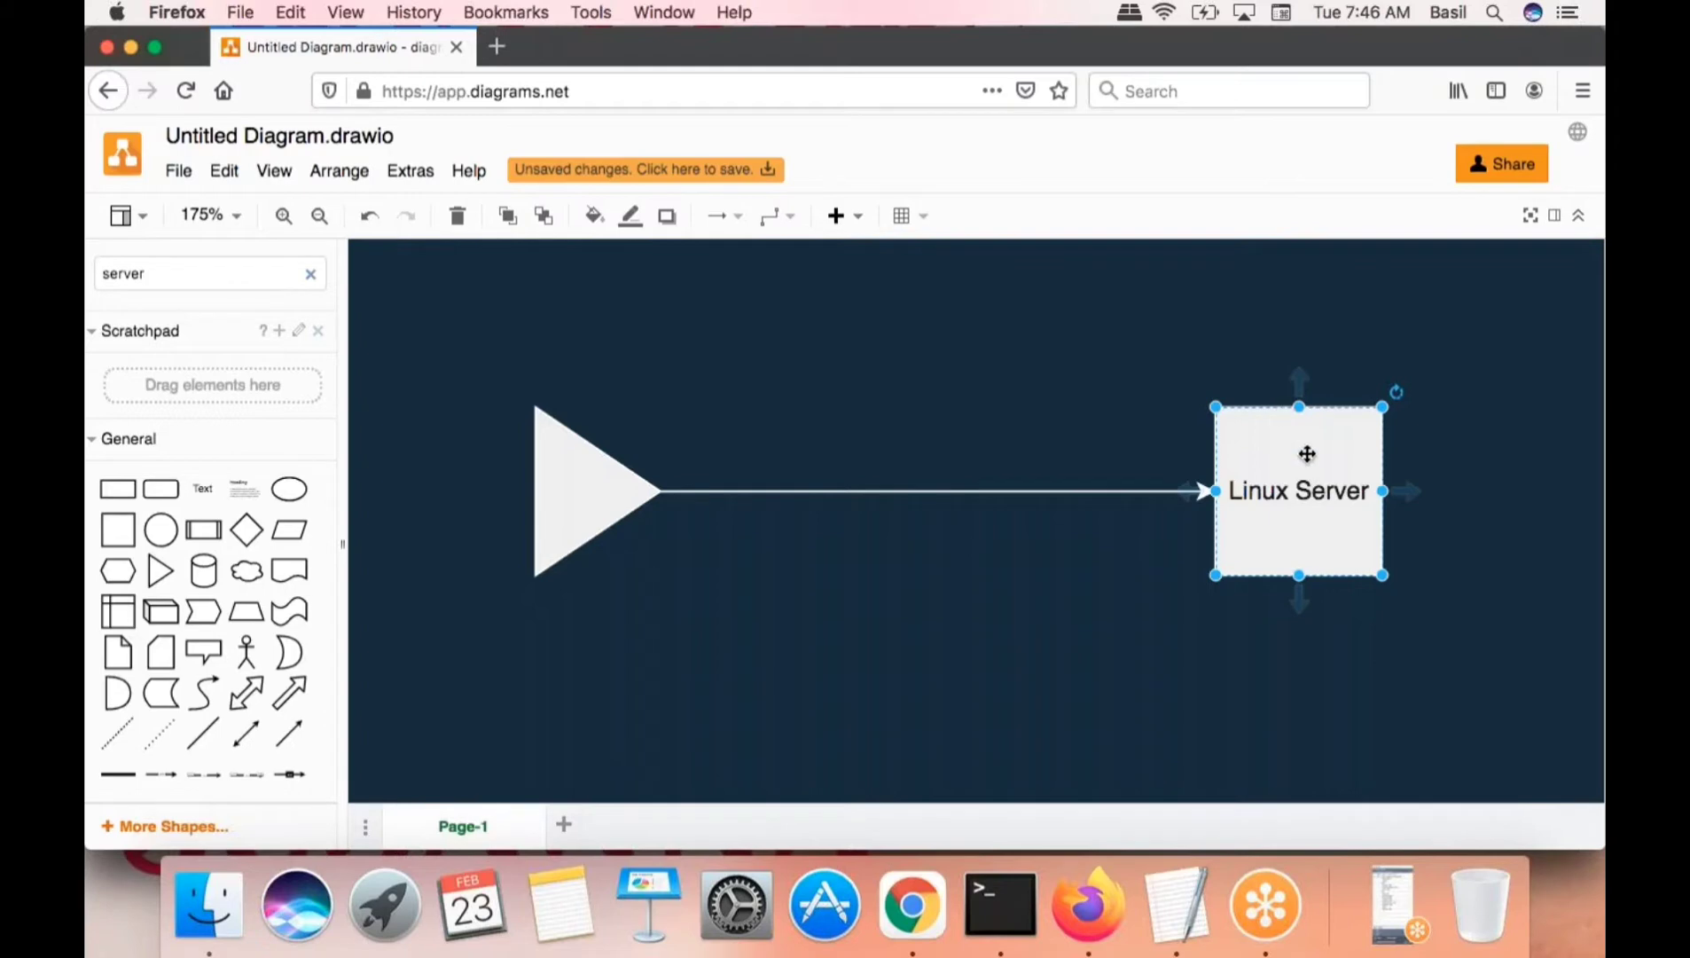
pyautogui.click(1055, 415)
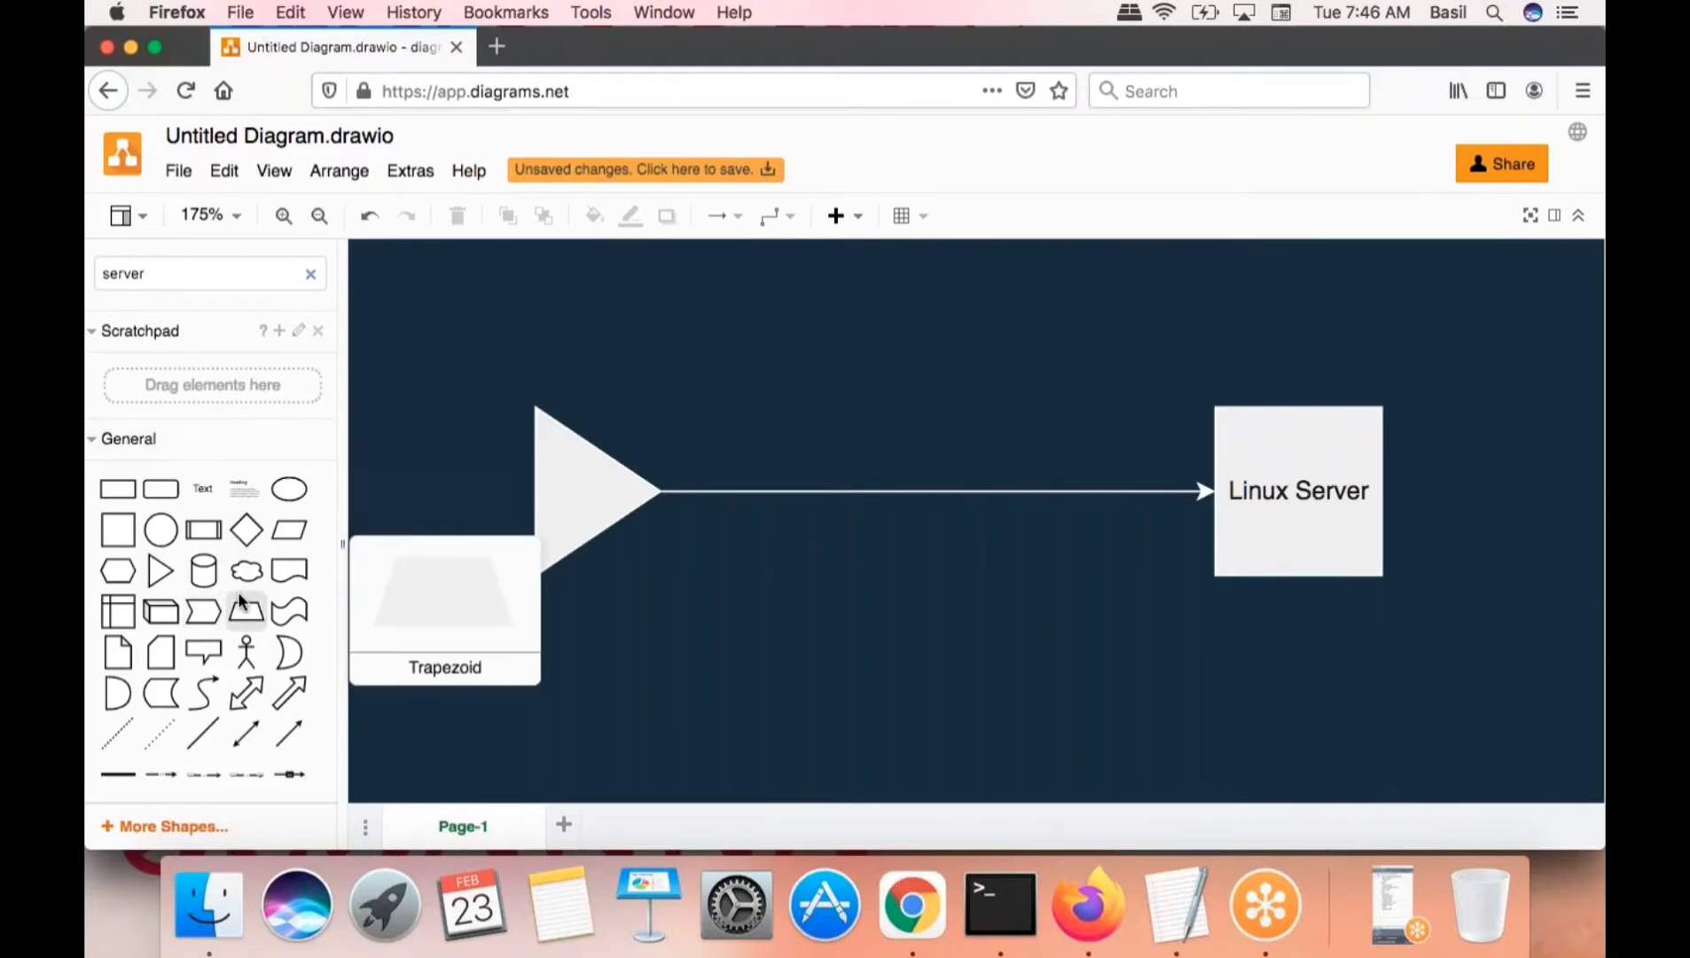
# - Move the blank rectangle below the arrow, between the triangle and Linux Server, slightly enlarged
pyautogui.scroll(-2, 235, 585)
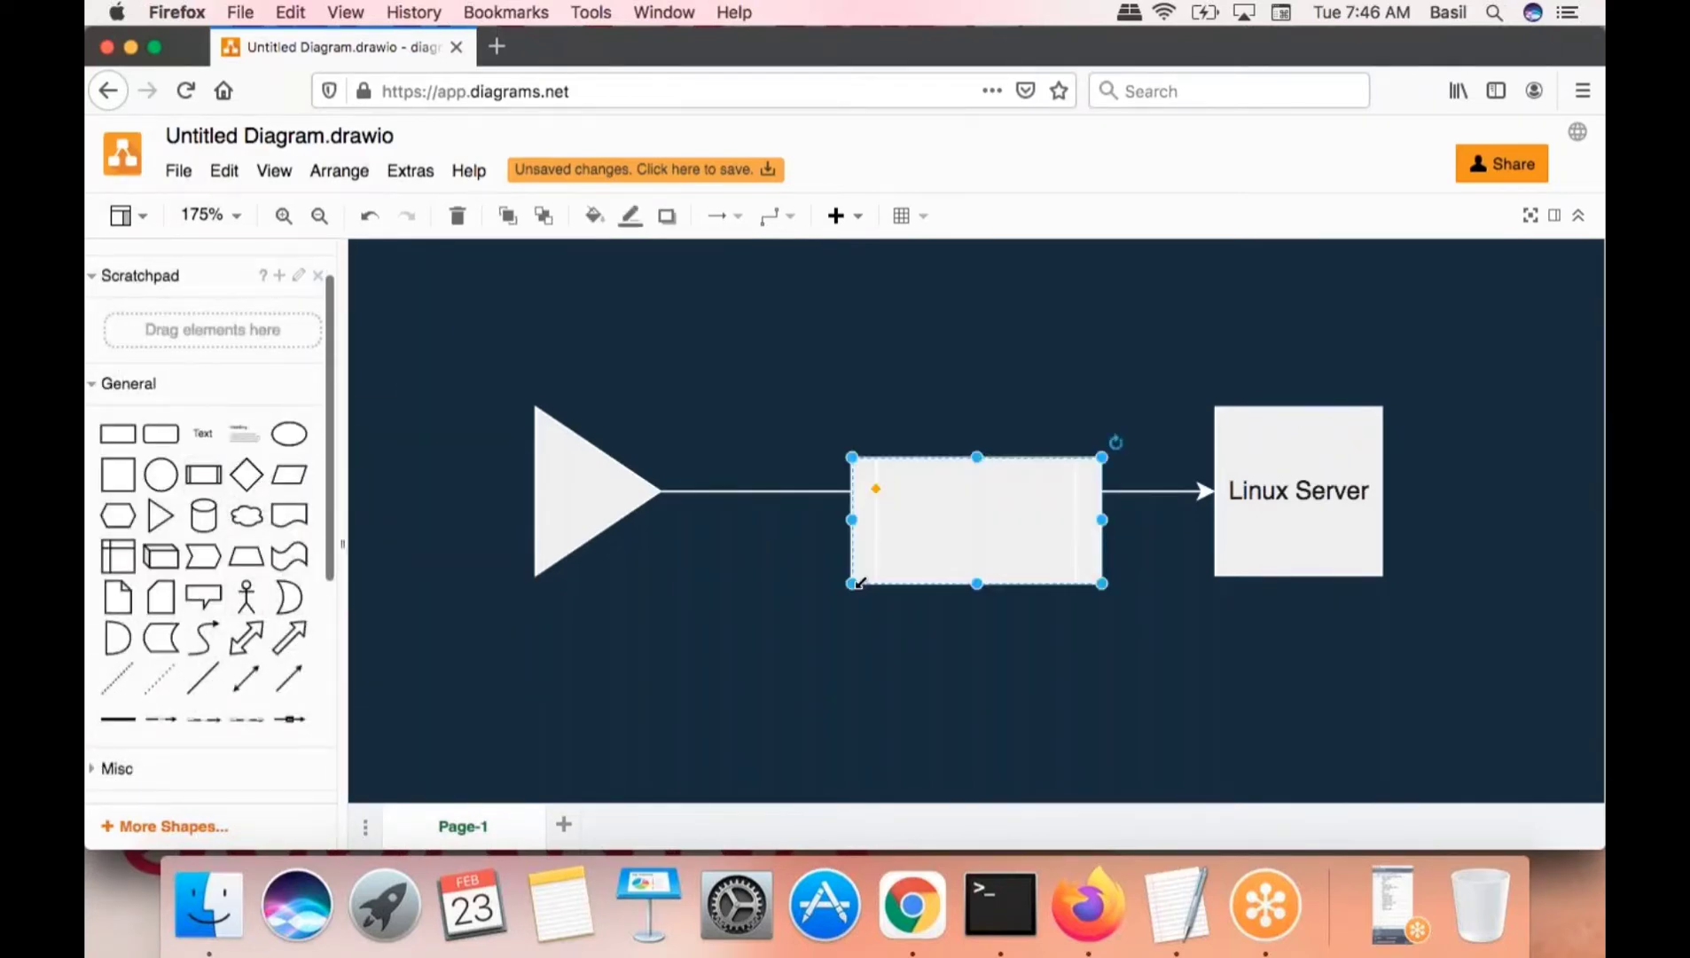
pyautogui.moveTo(940, 514); pyautogui.dragTo(772, 608)
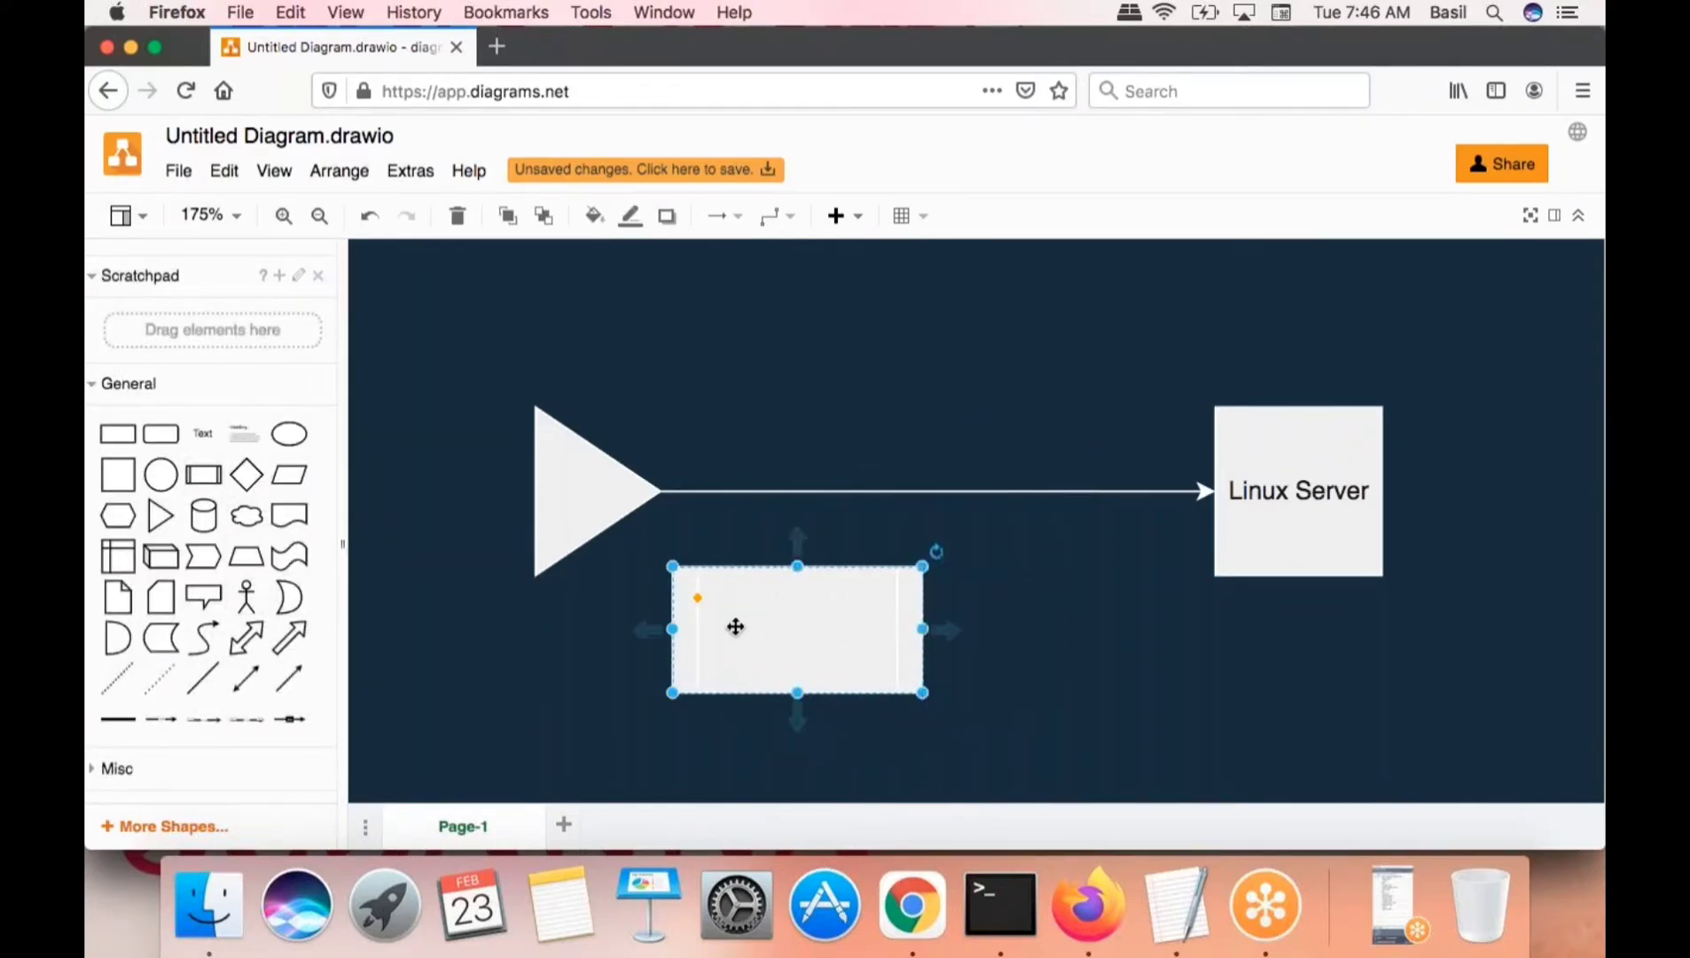
pyautogui.moveTo(672, 565); pyautogui.dragTo(667, 555)
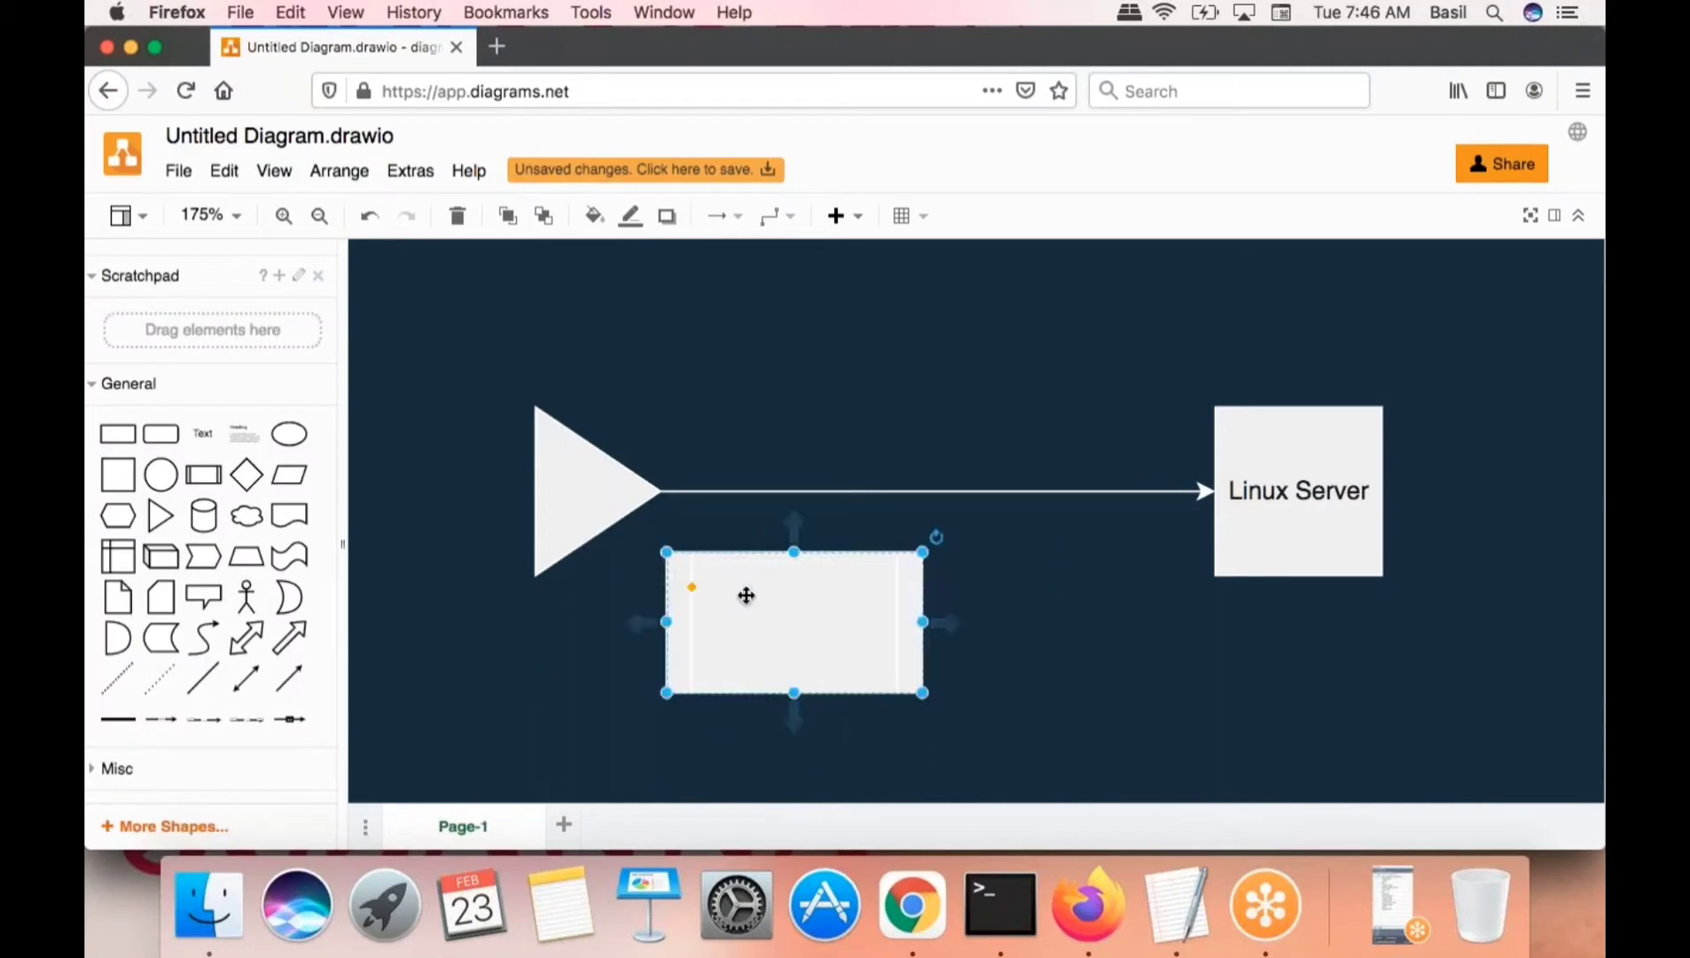
pyautogui.moveTo(746, 596); pyautogui.dragTo(716, 588)
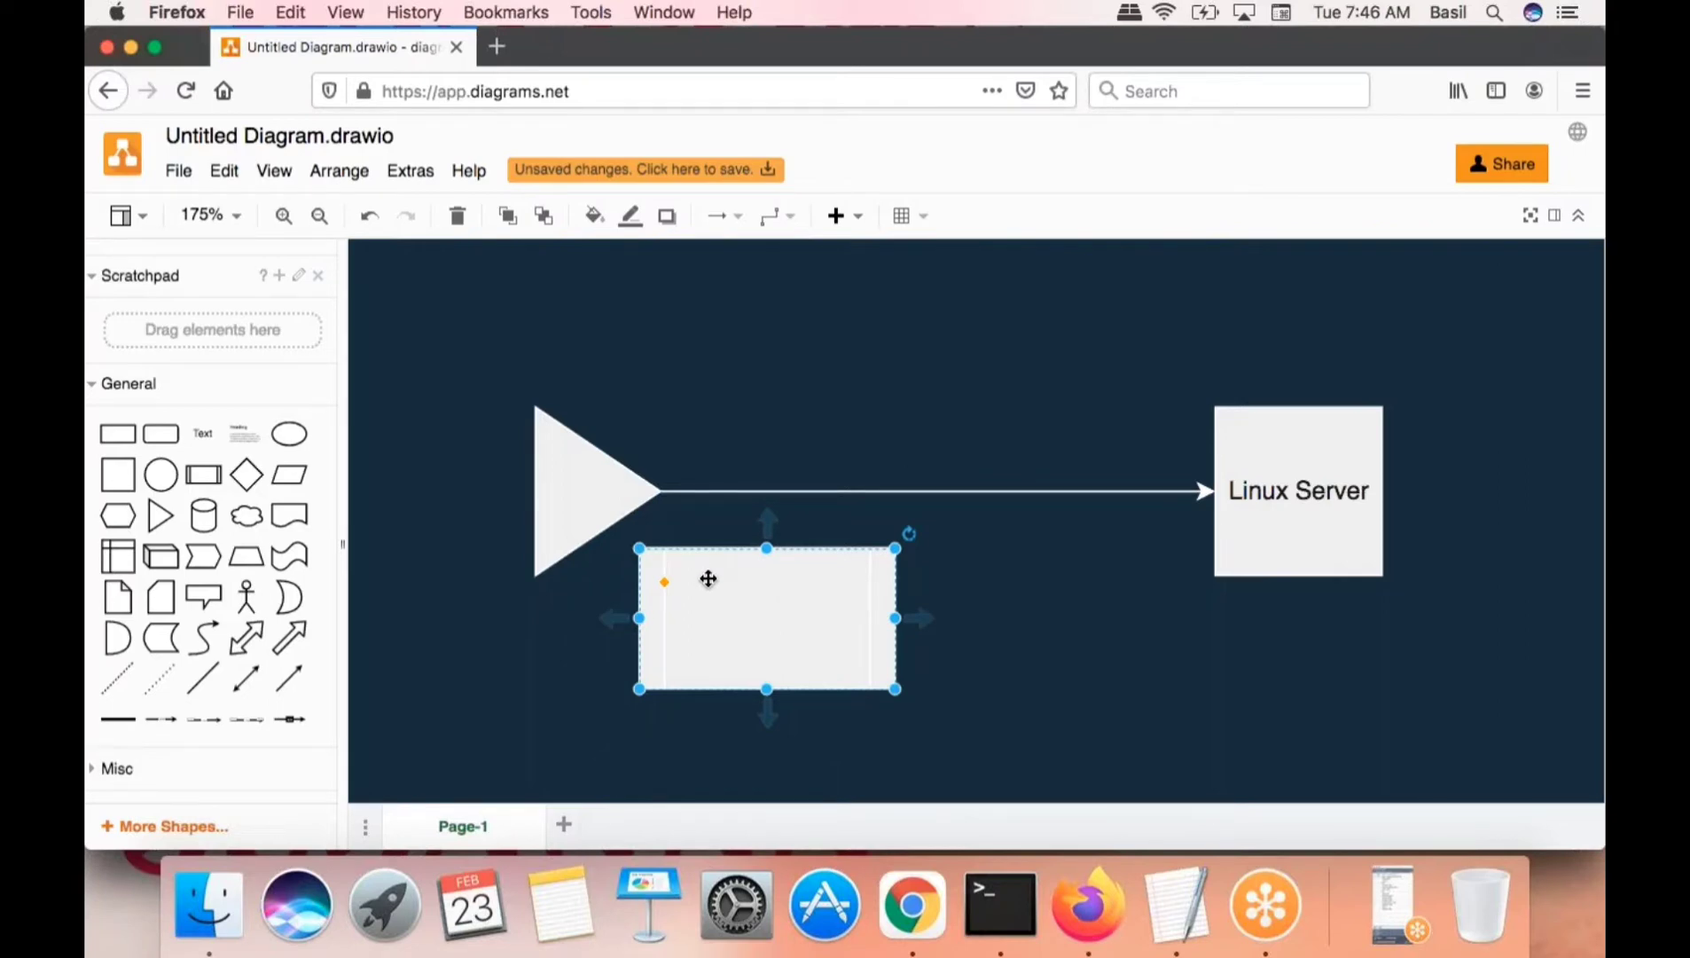
pyautogui.click(1272, 529)
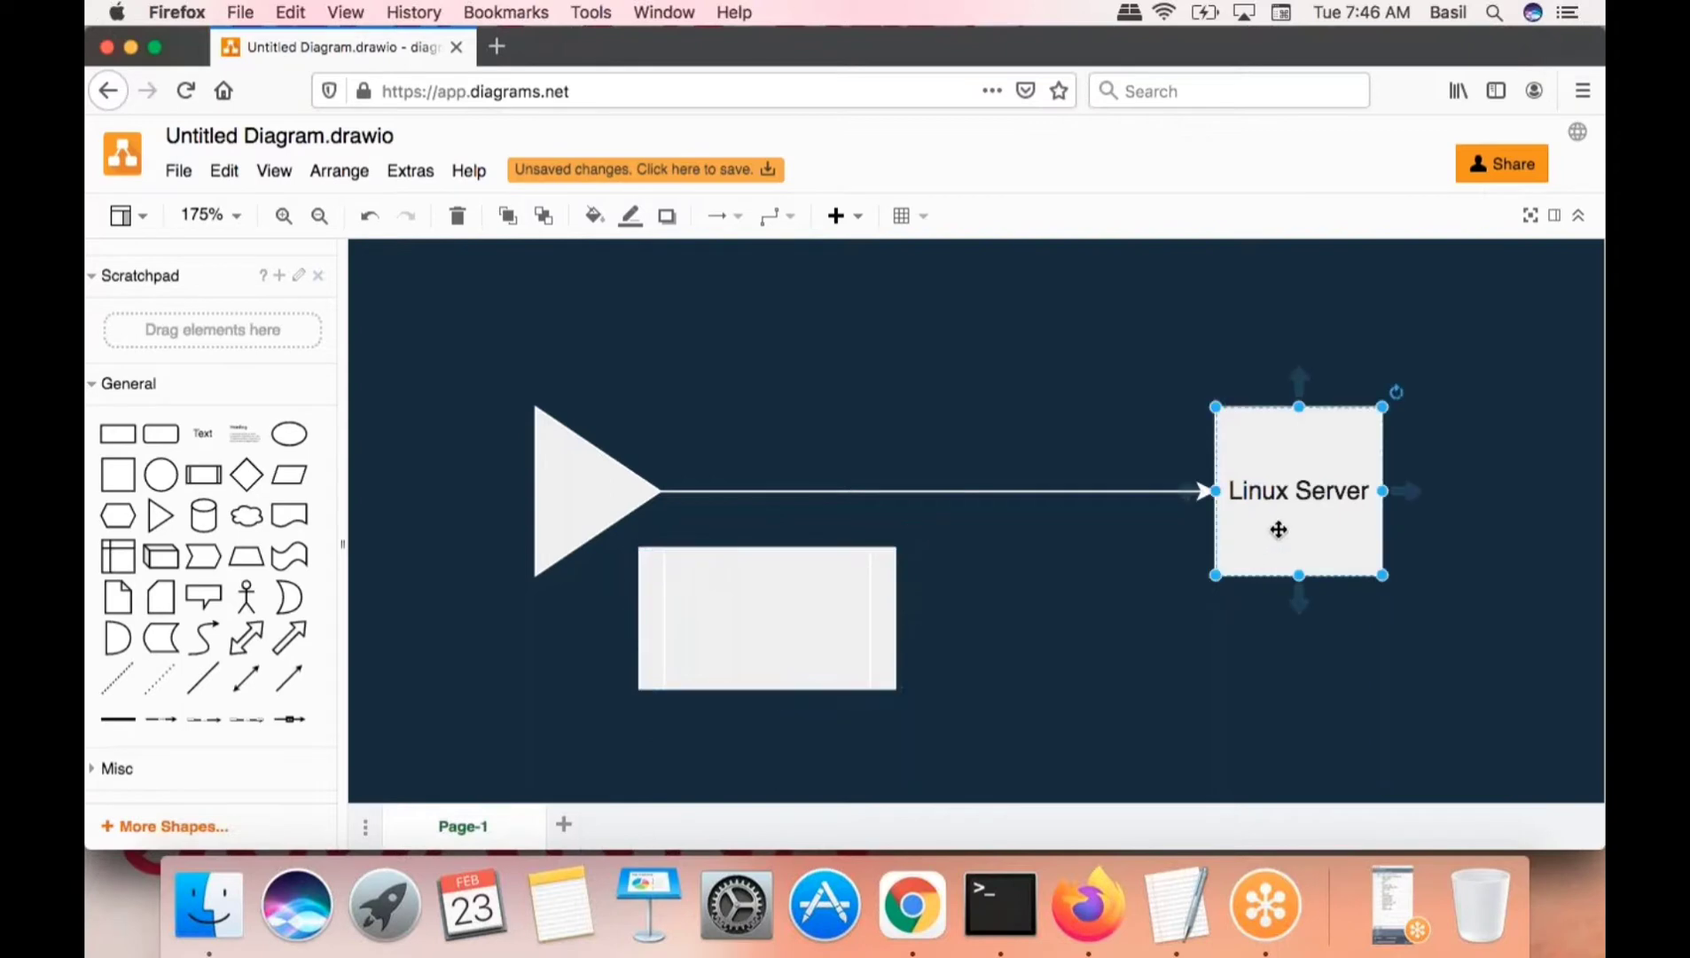
pyautogui.click(731, 654)
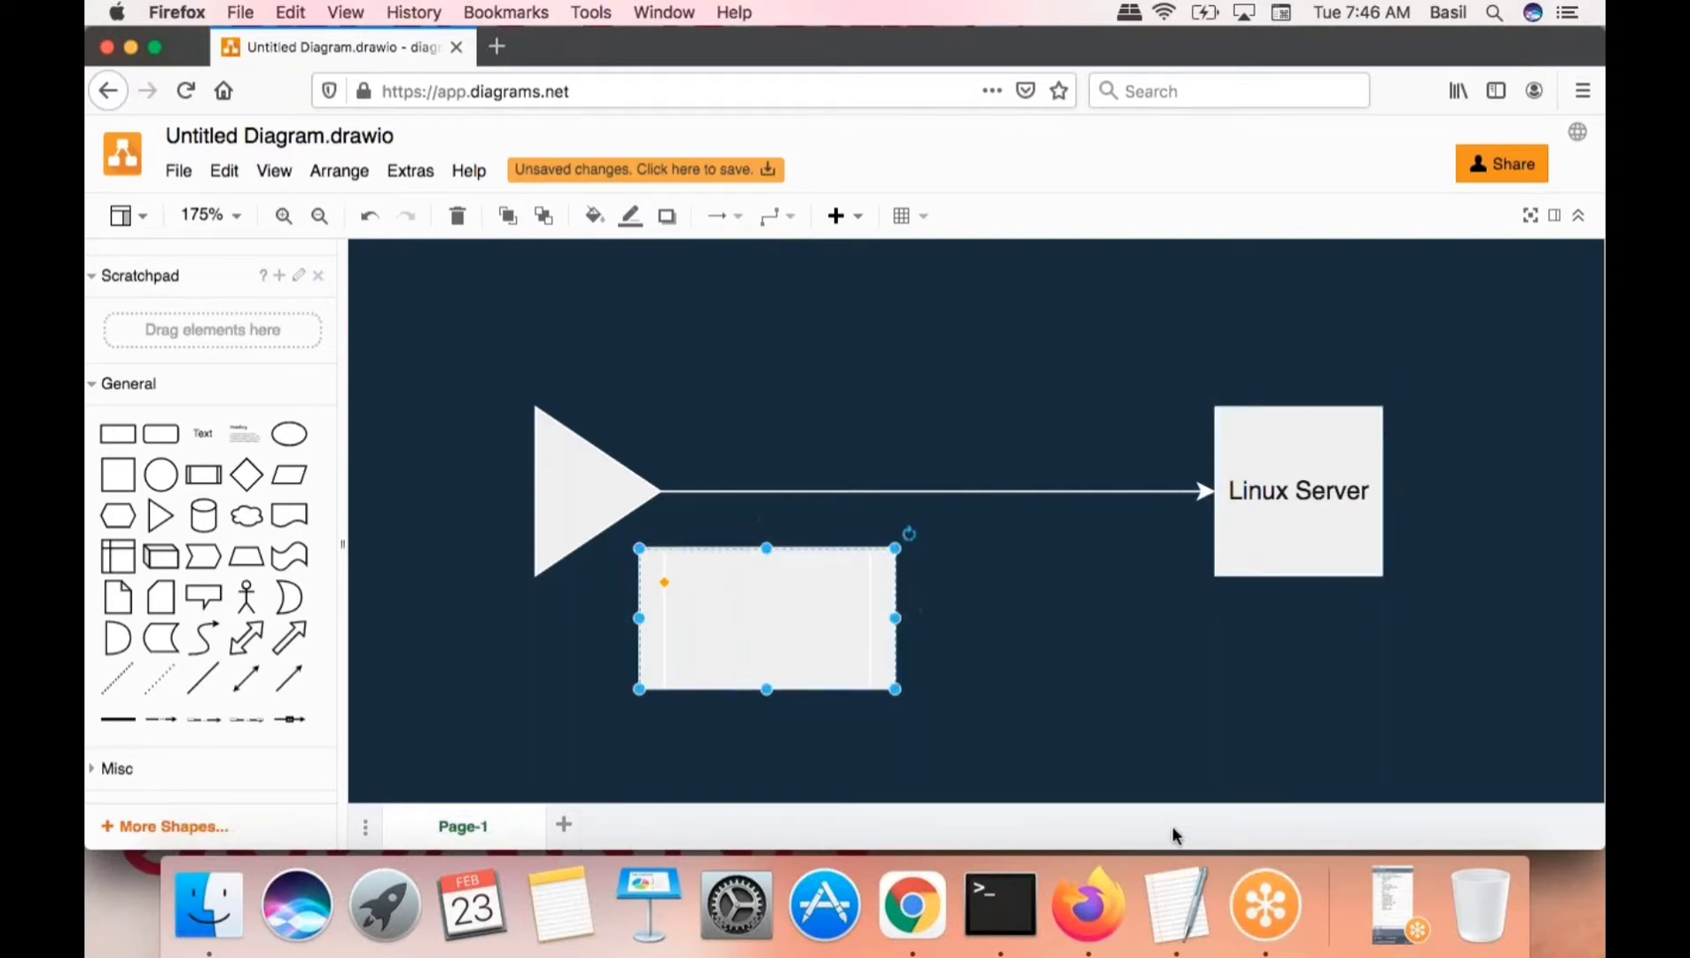
pyautogui.click(1259, 914)
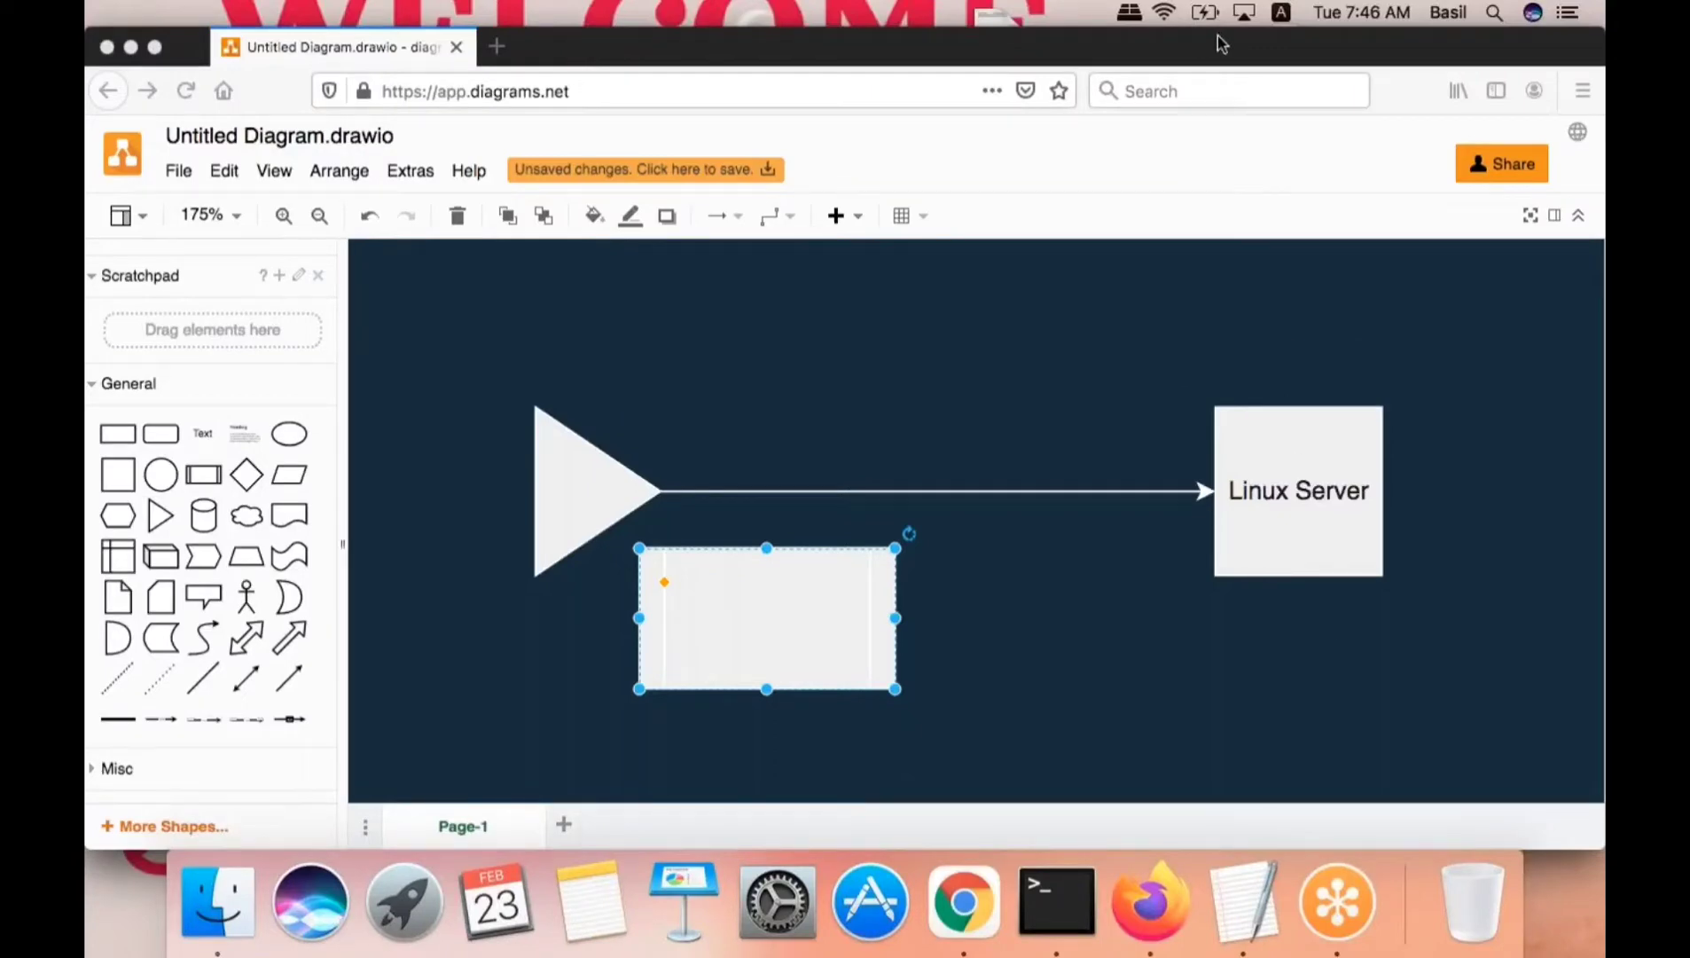
pyautogui.click(995, 653)
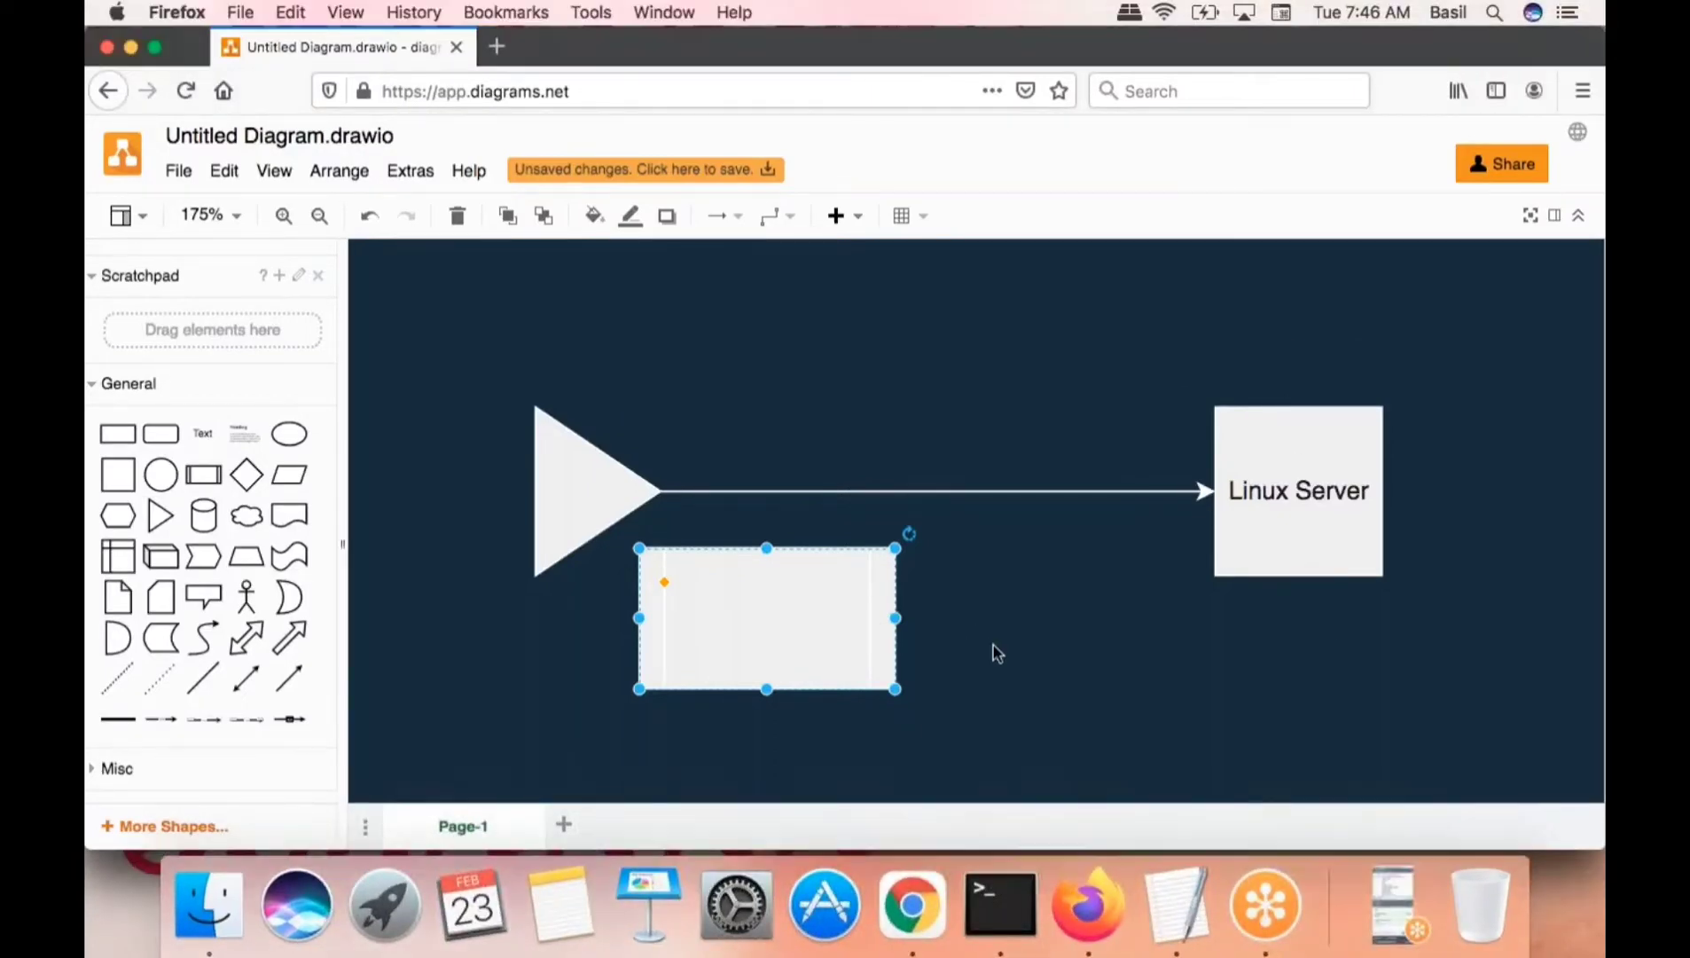
pyautogui.click(1040, 650)
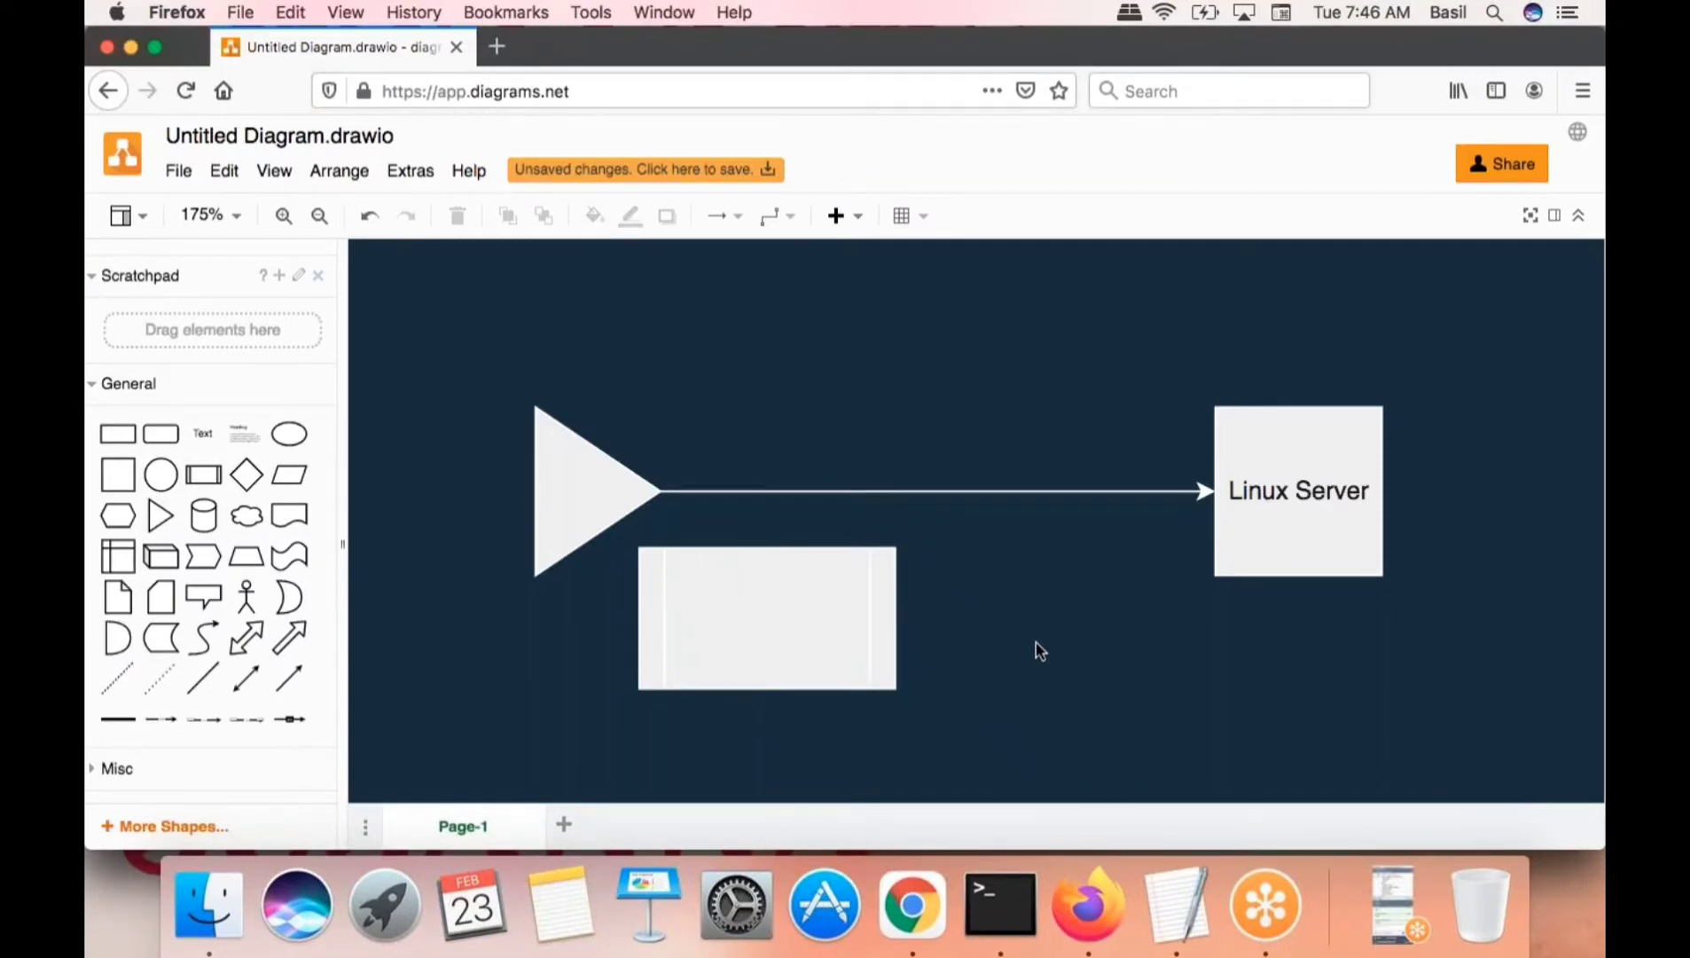
# - Check the triangle and Linux Server box, then bring up the toolbar's + Insert menu
pyautogui.click(1334, 504)
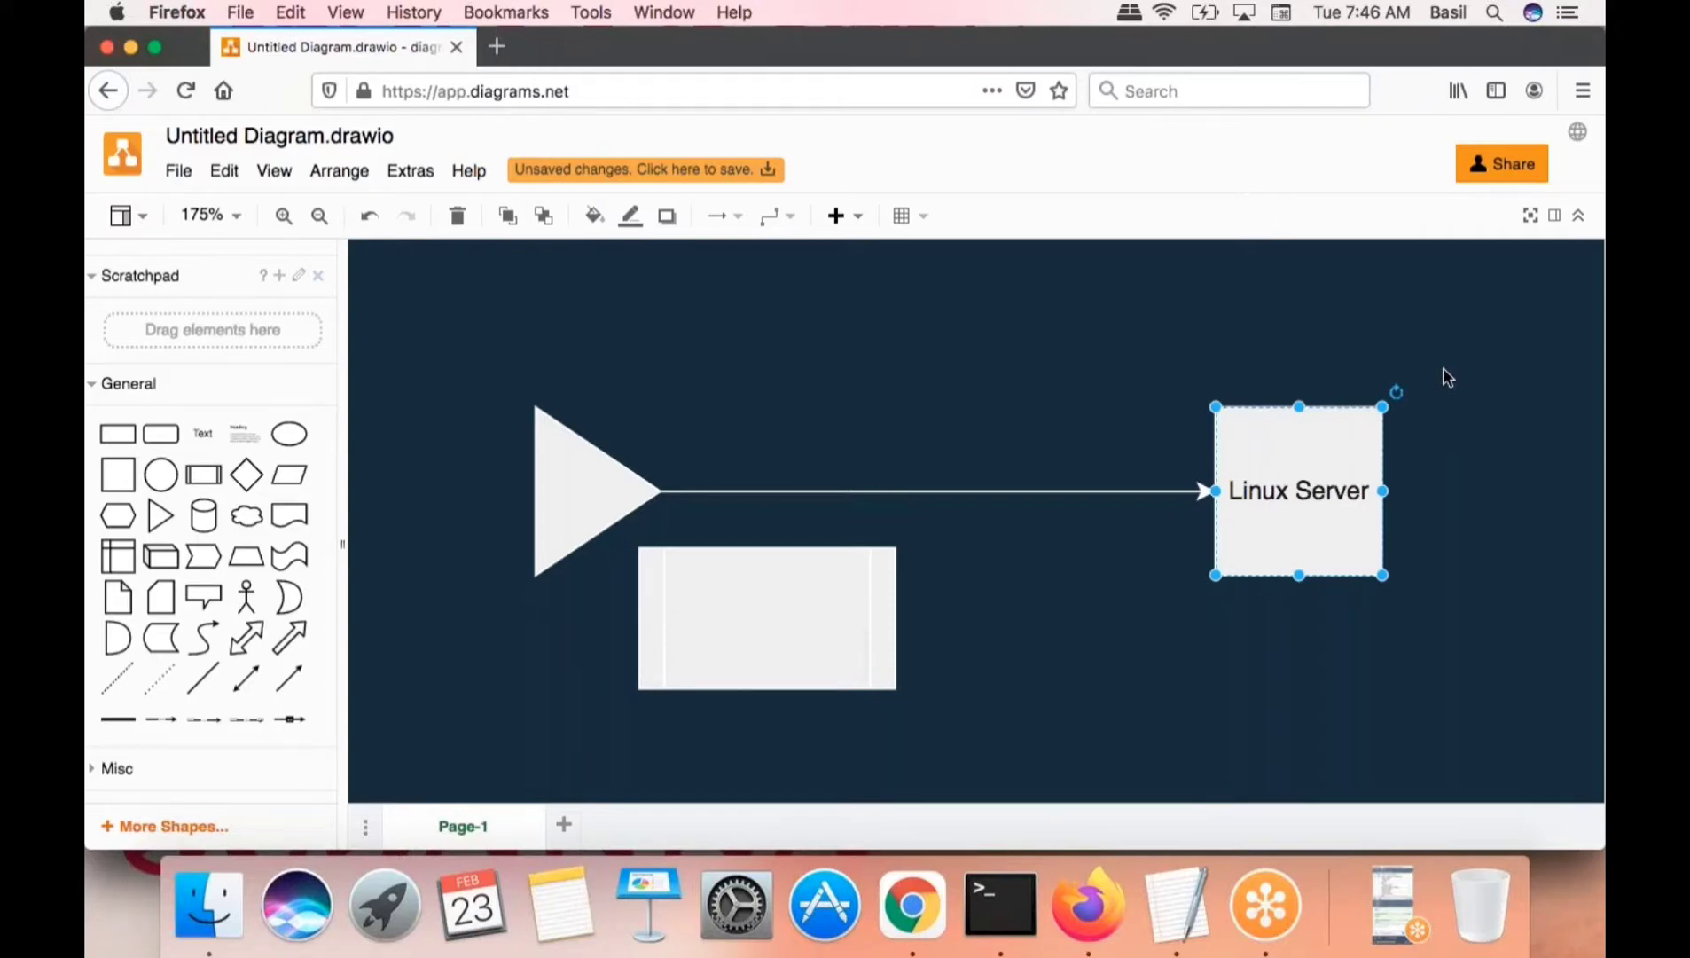
pyautogui.click(1377, 918)
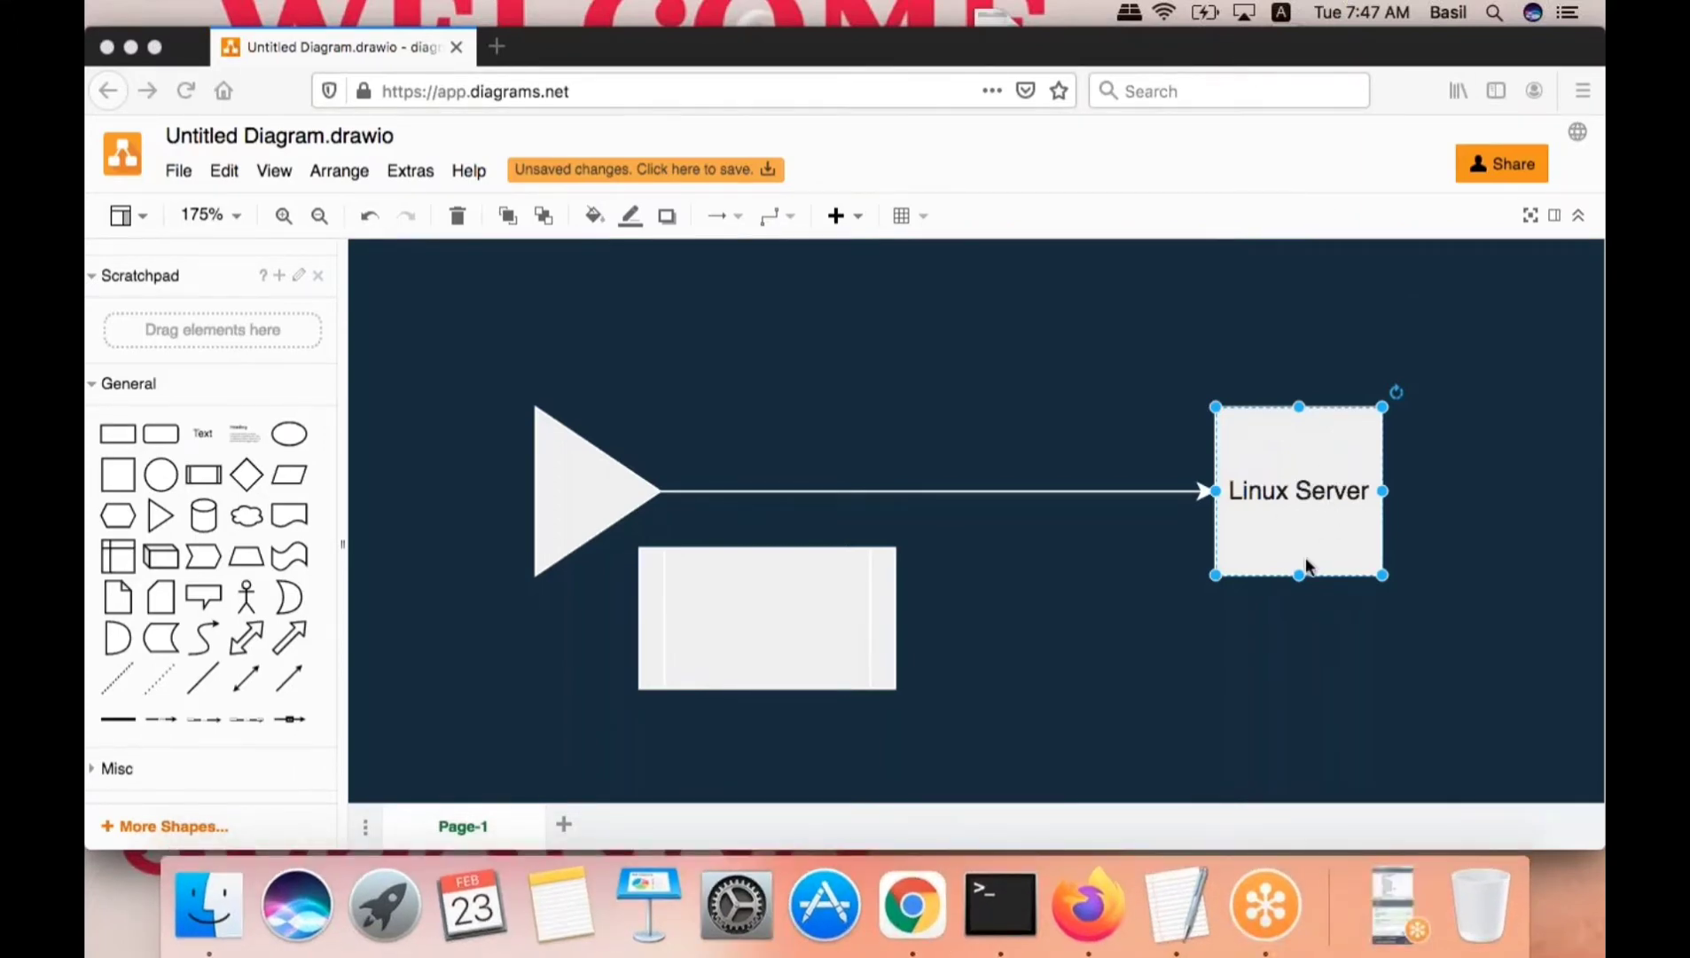
pyautogui.click(1324, 618)
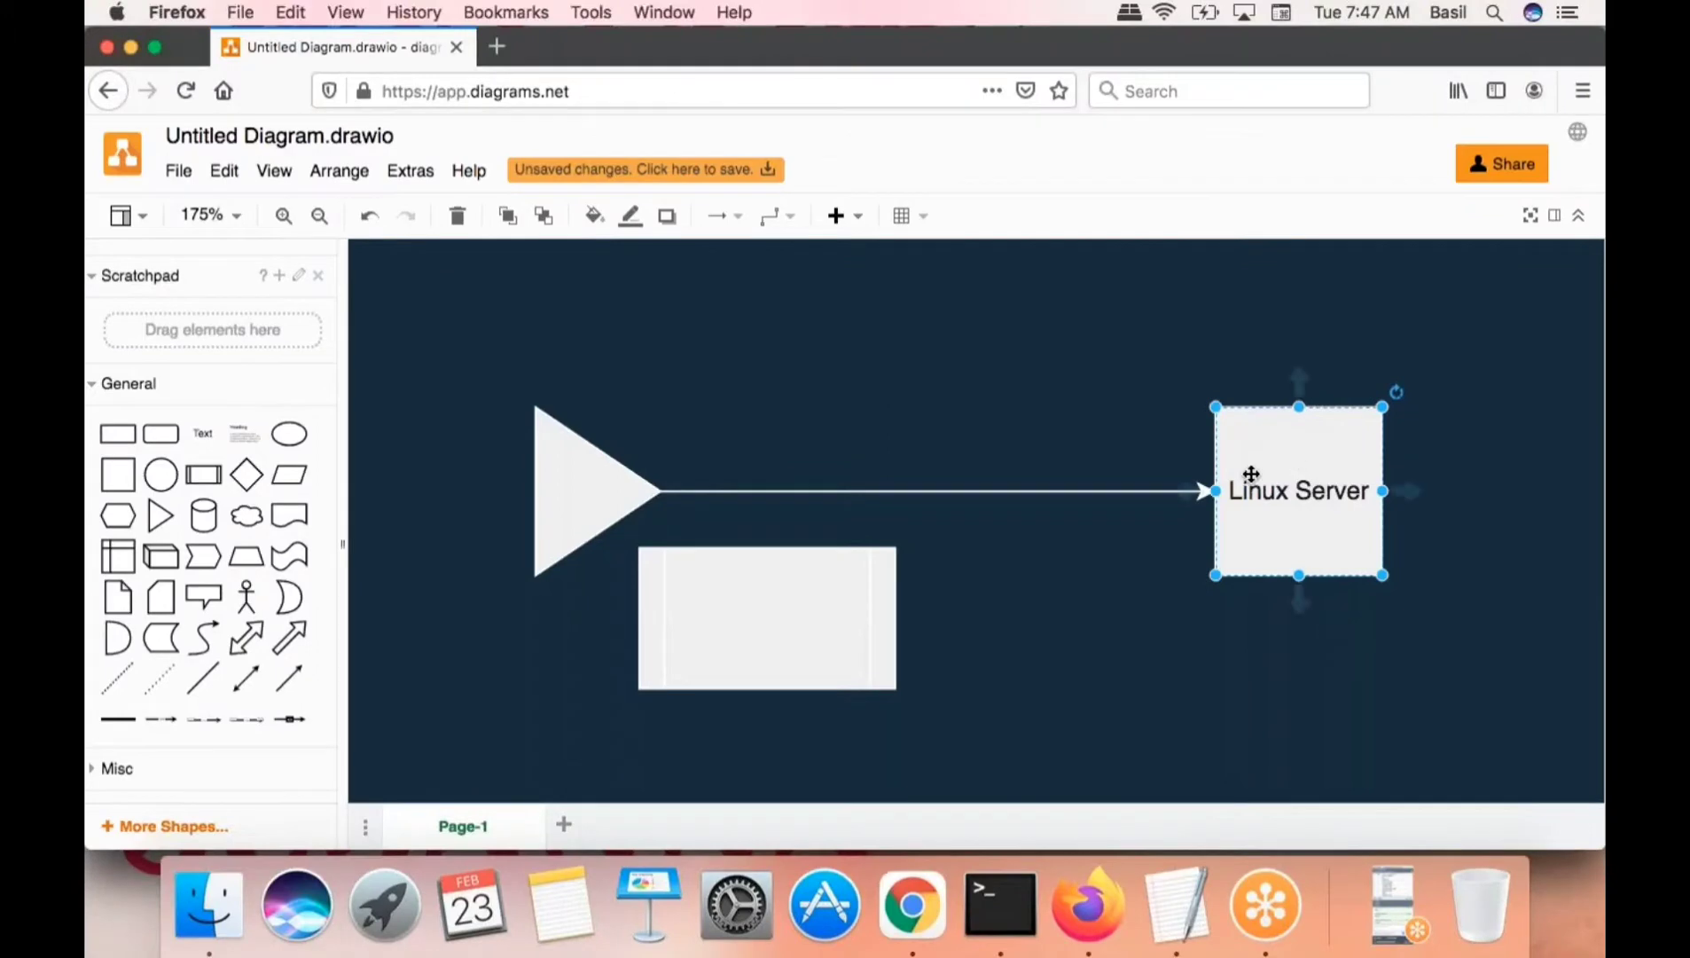
pyautogui.click(590, 514)
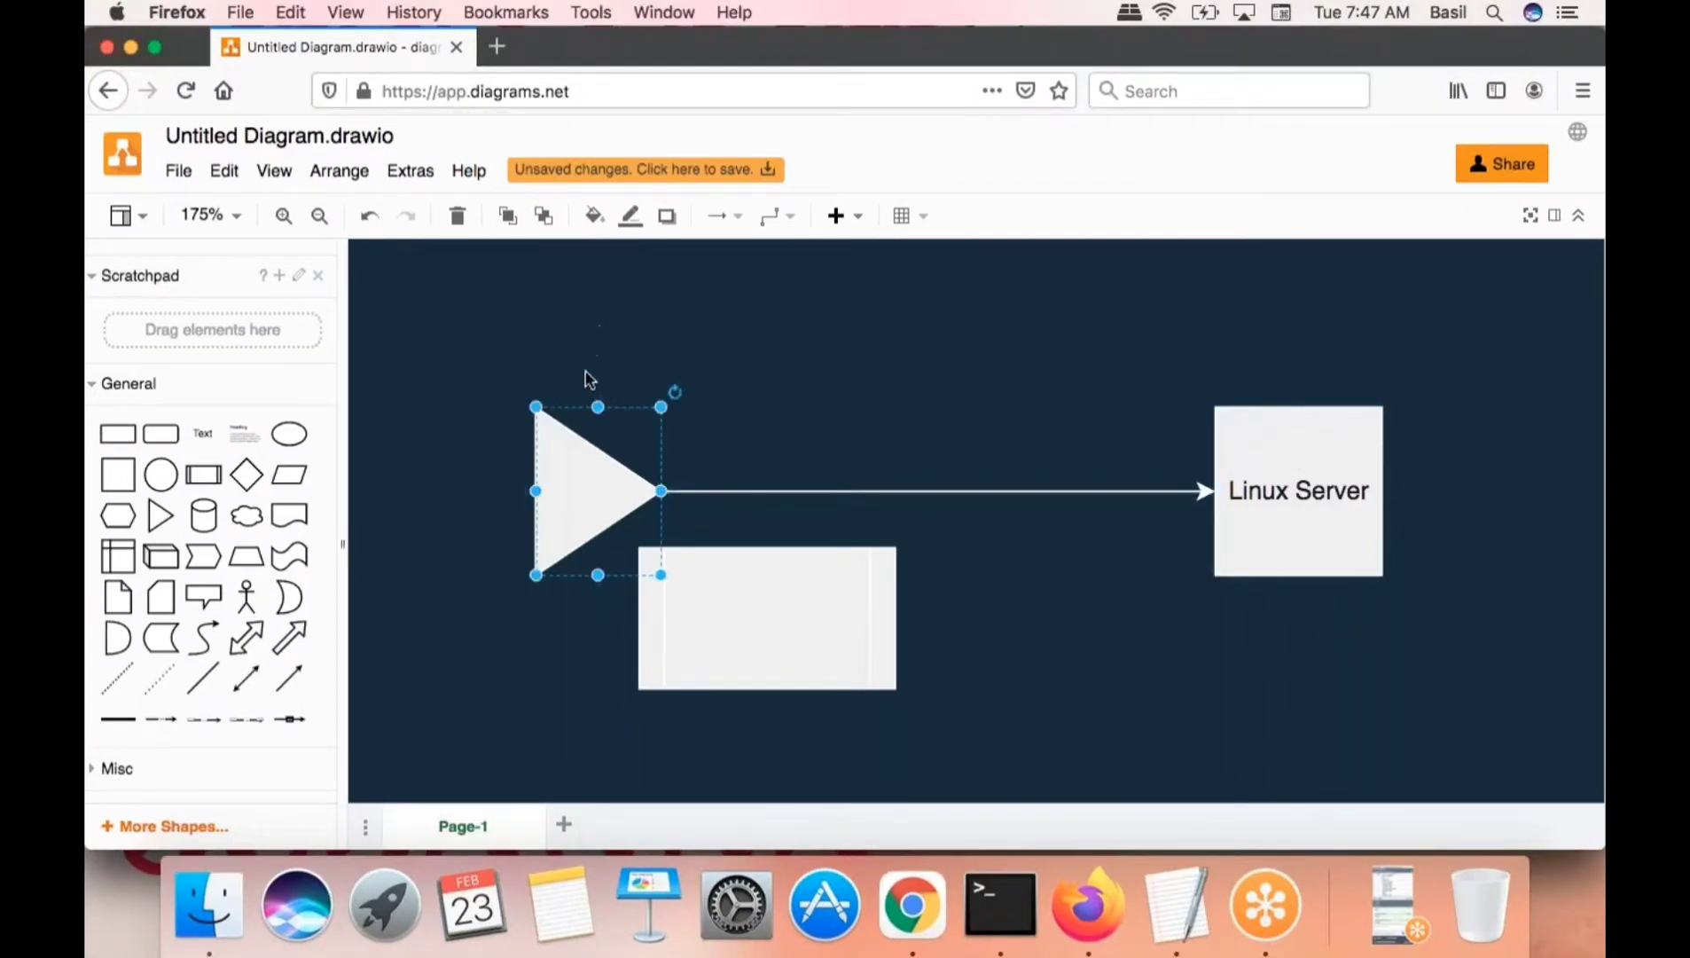
pyautogui.click(1213, 381)
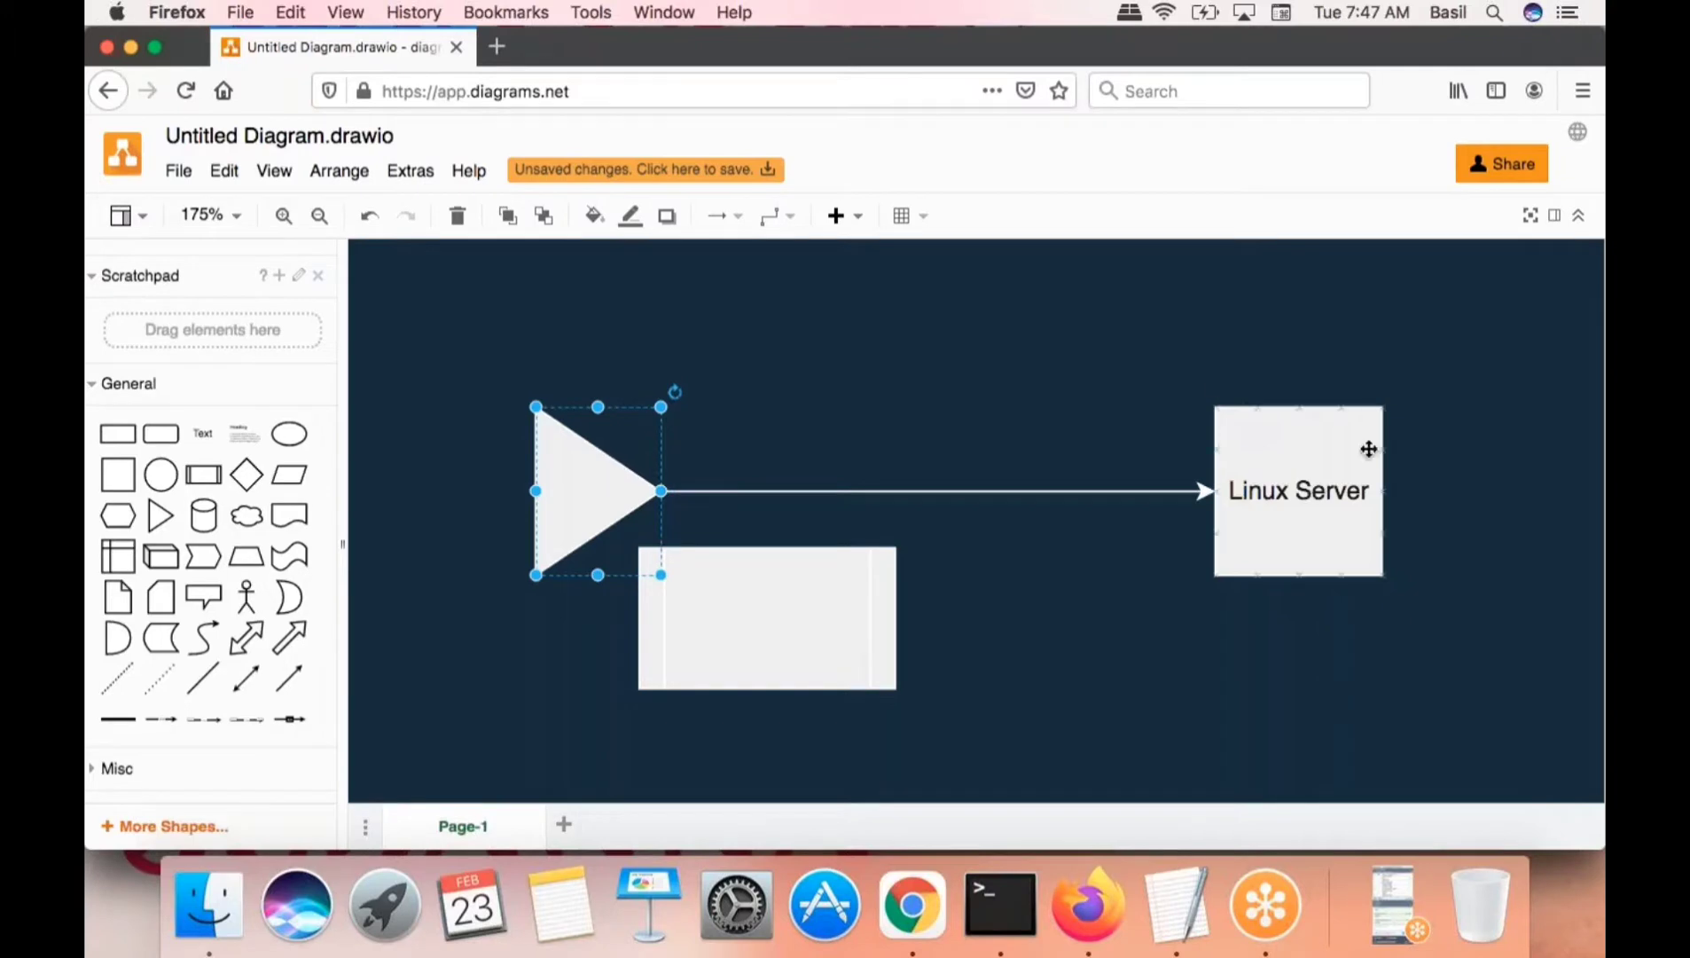
pyautogui.click(1313, 490)
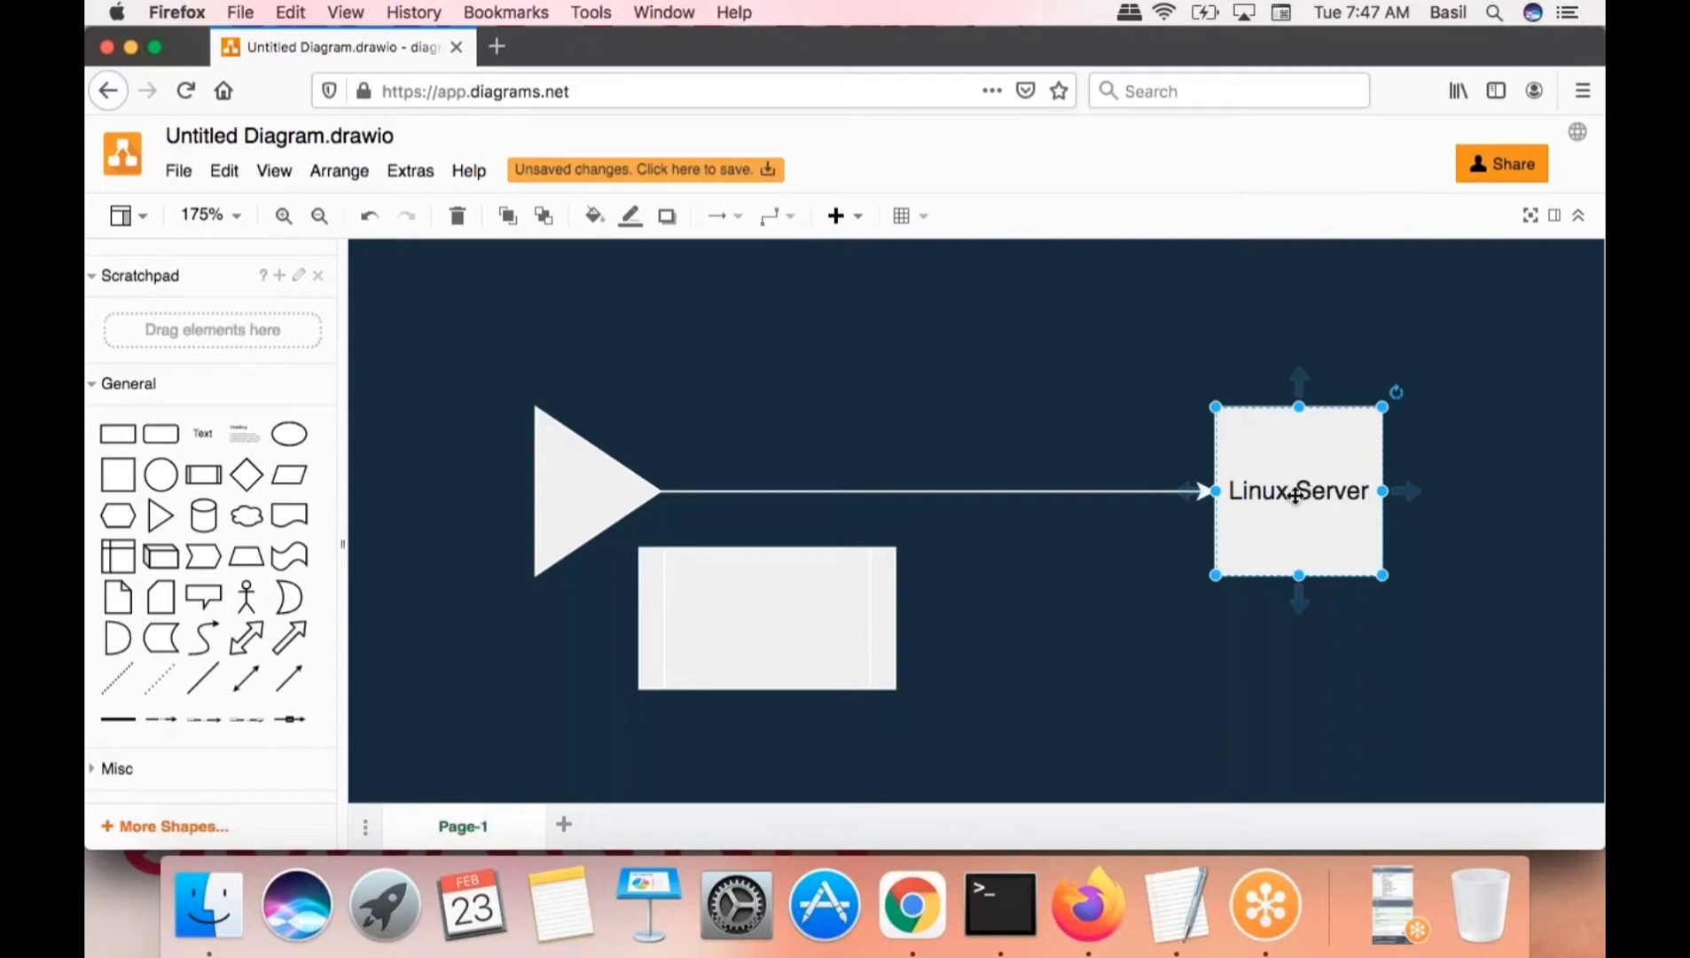
pyautogui.click(1191, 294)
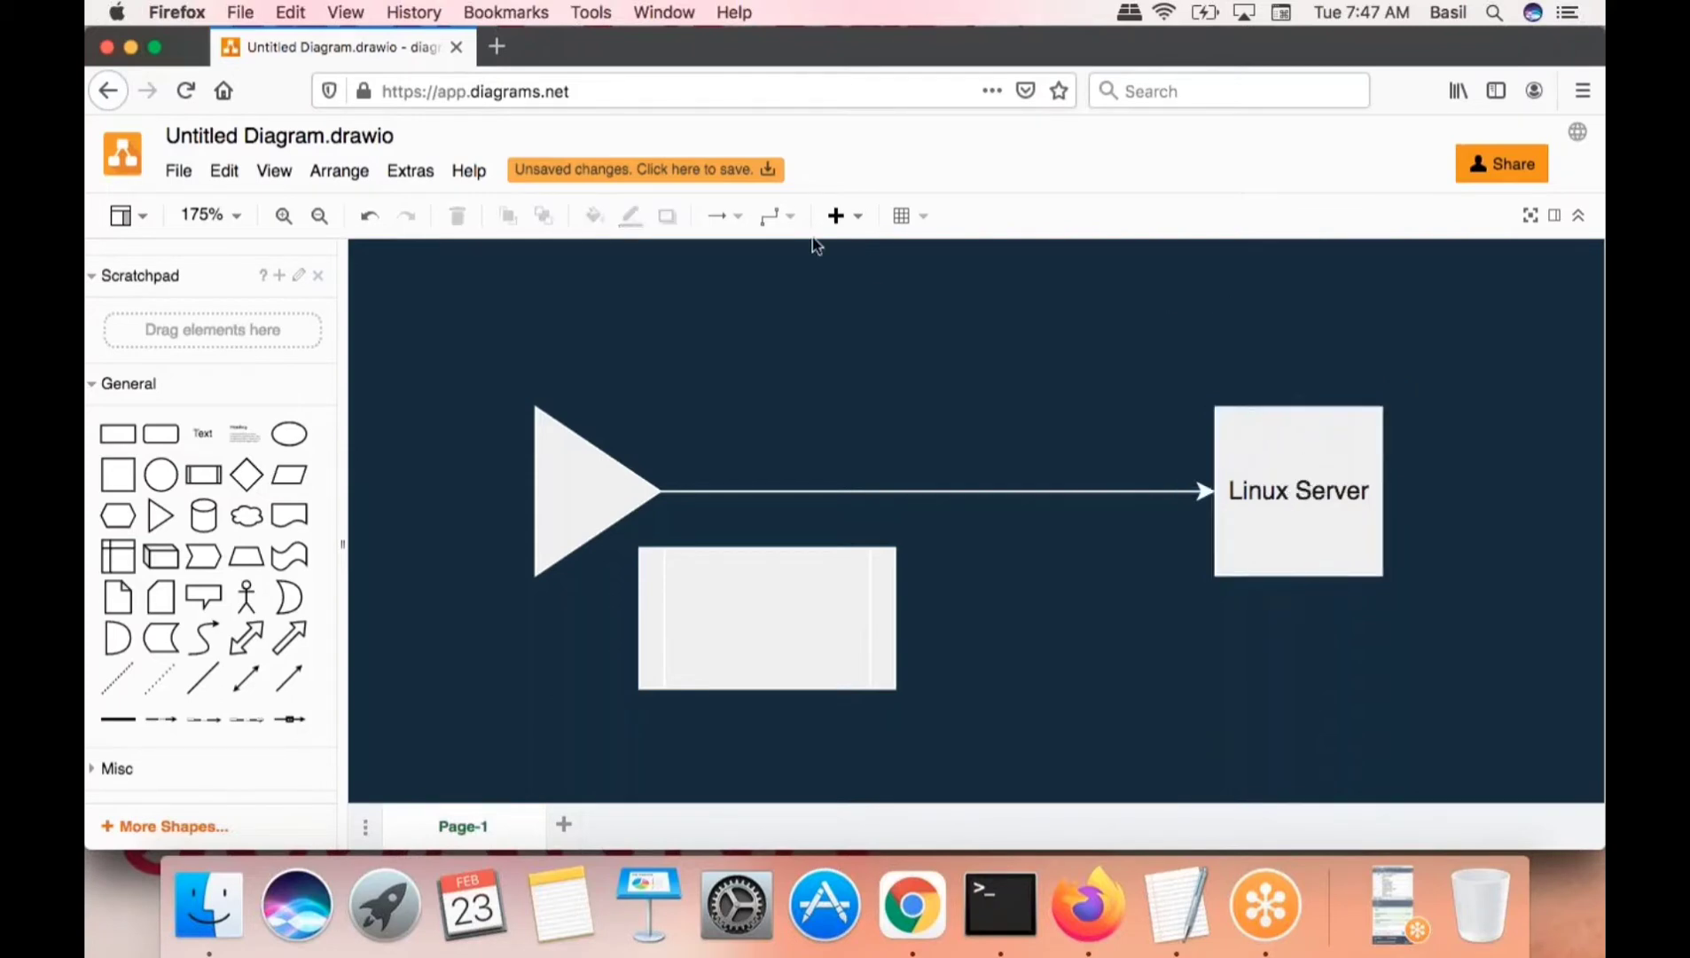
pyautogui.click(859, 218)
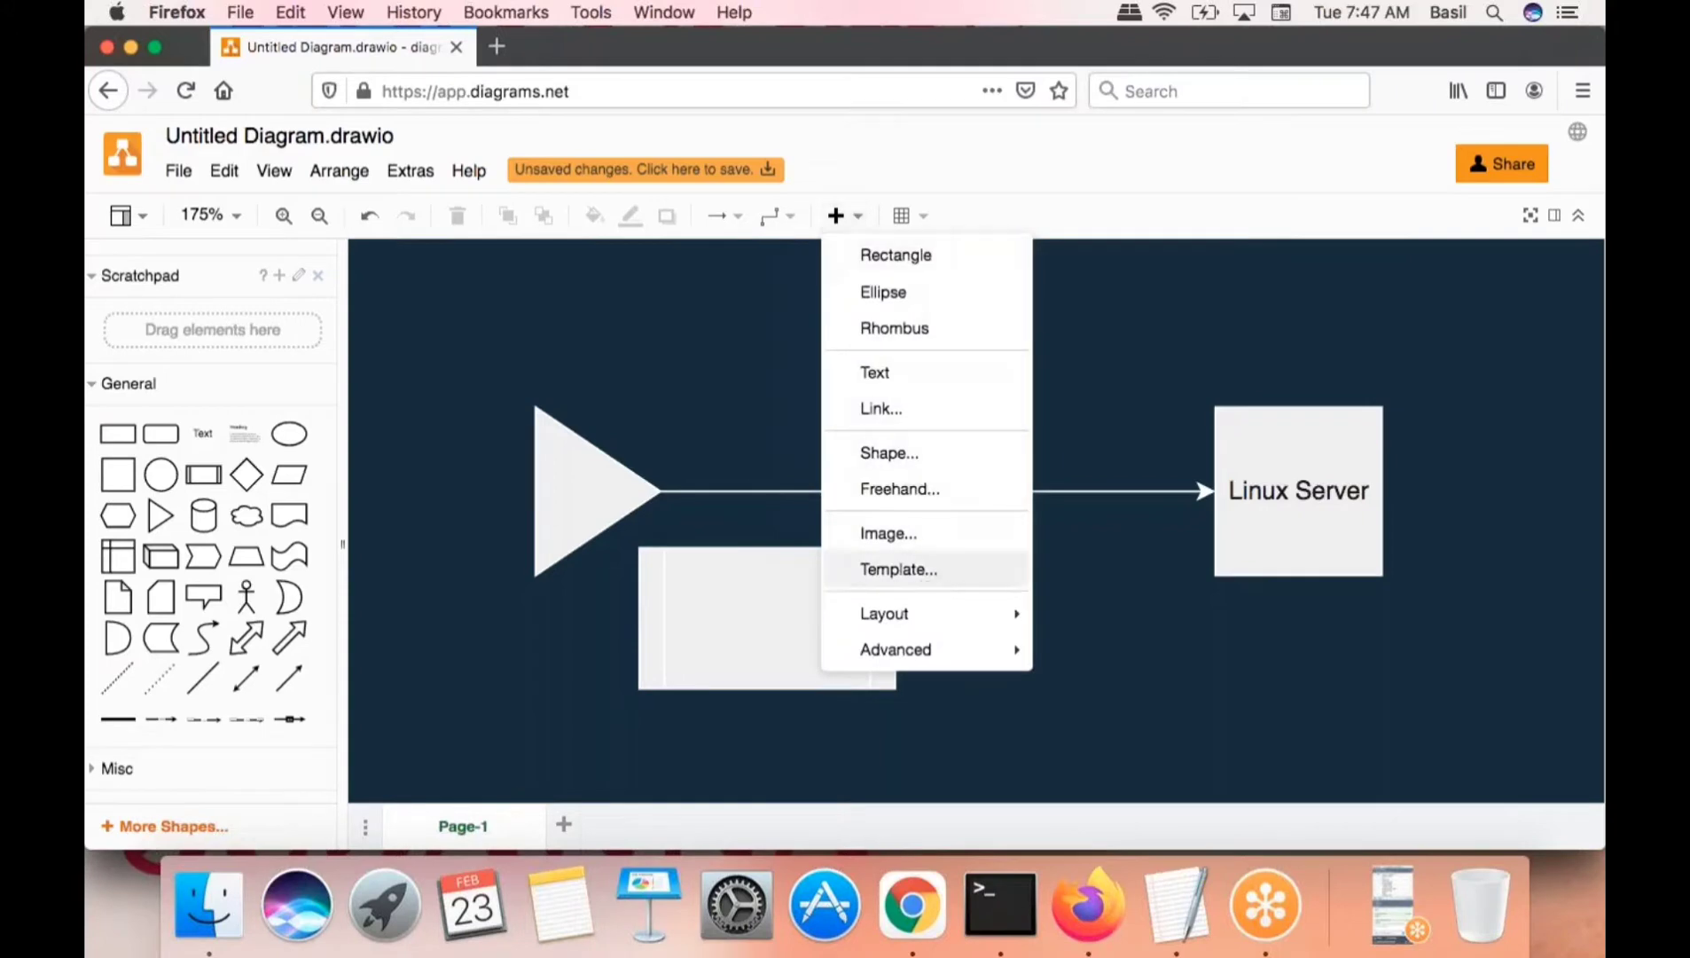
# - Switch to Freehand drawing and handwrite an underlined 'aws' with an arrow pointing at it
pyautogui.click(909, 493)
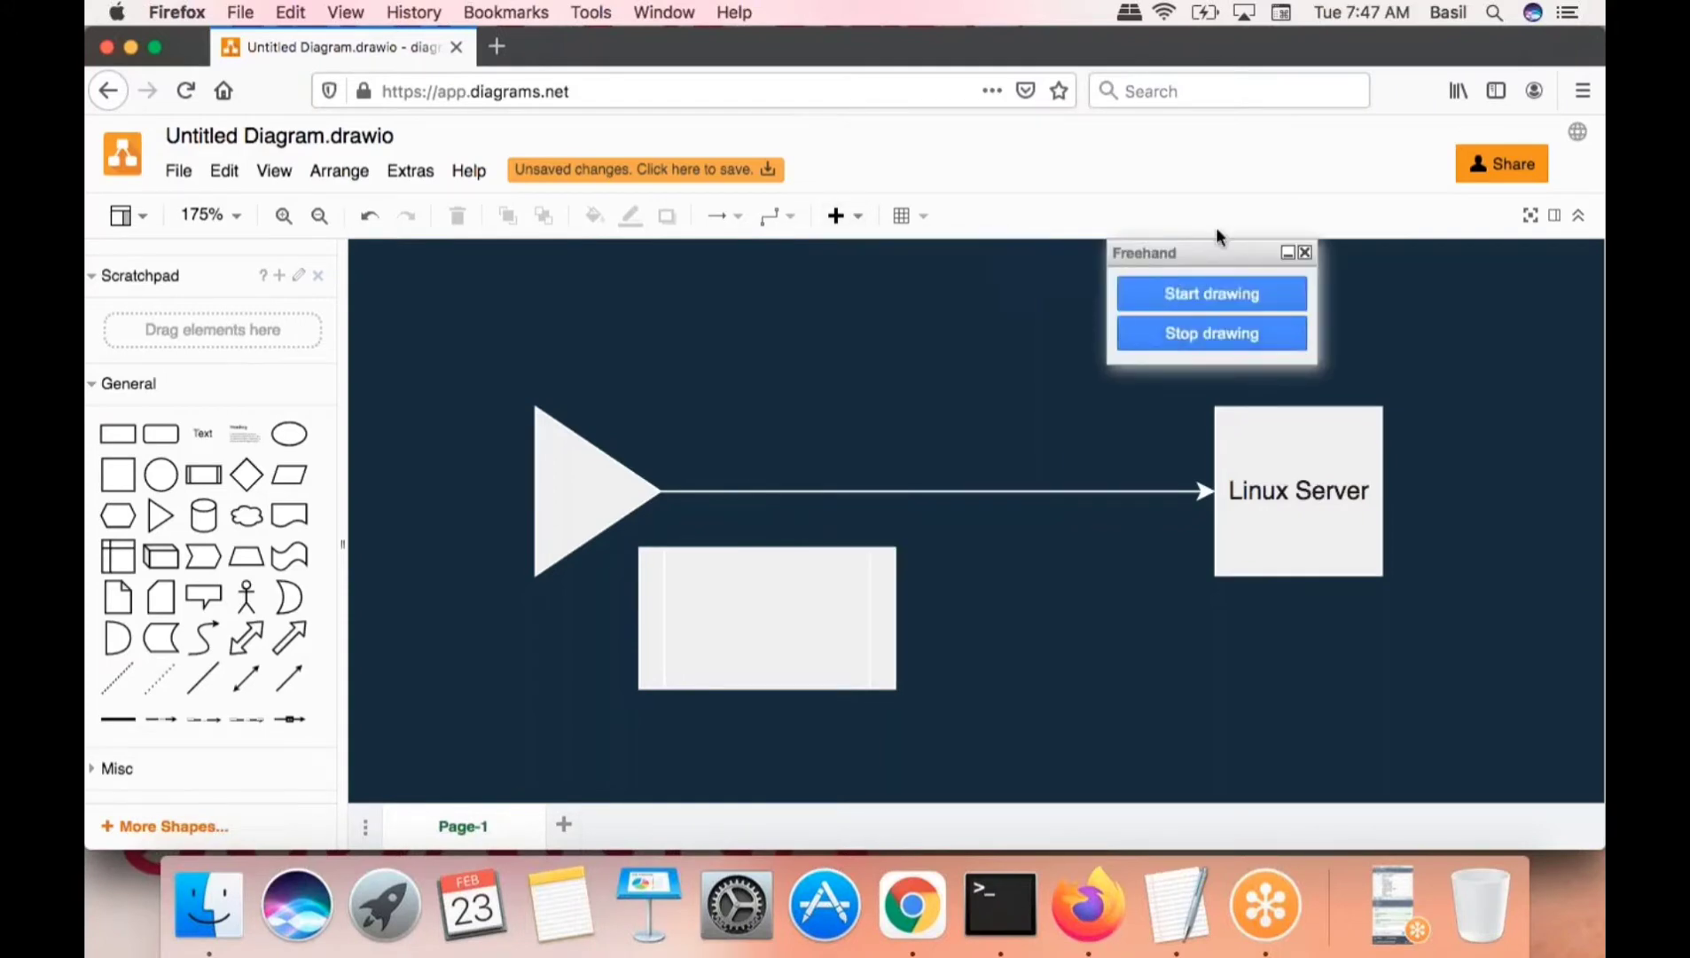
pyautogui.moveTo(1219, 254); pyautogui.dragTo(1202, 132)
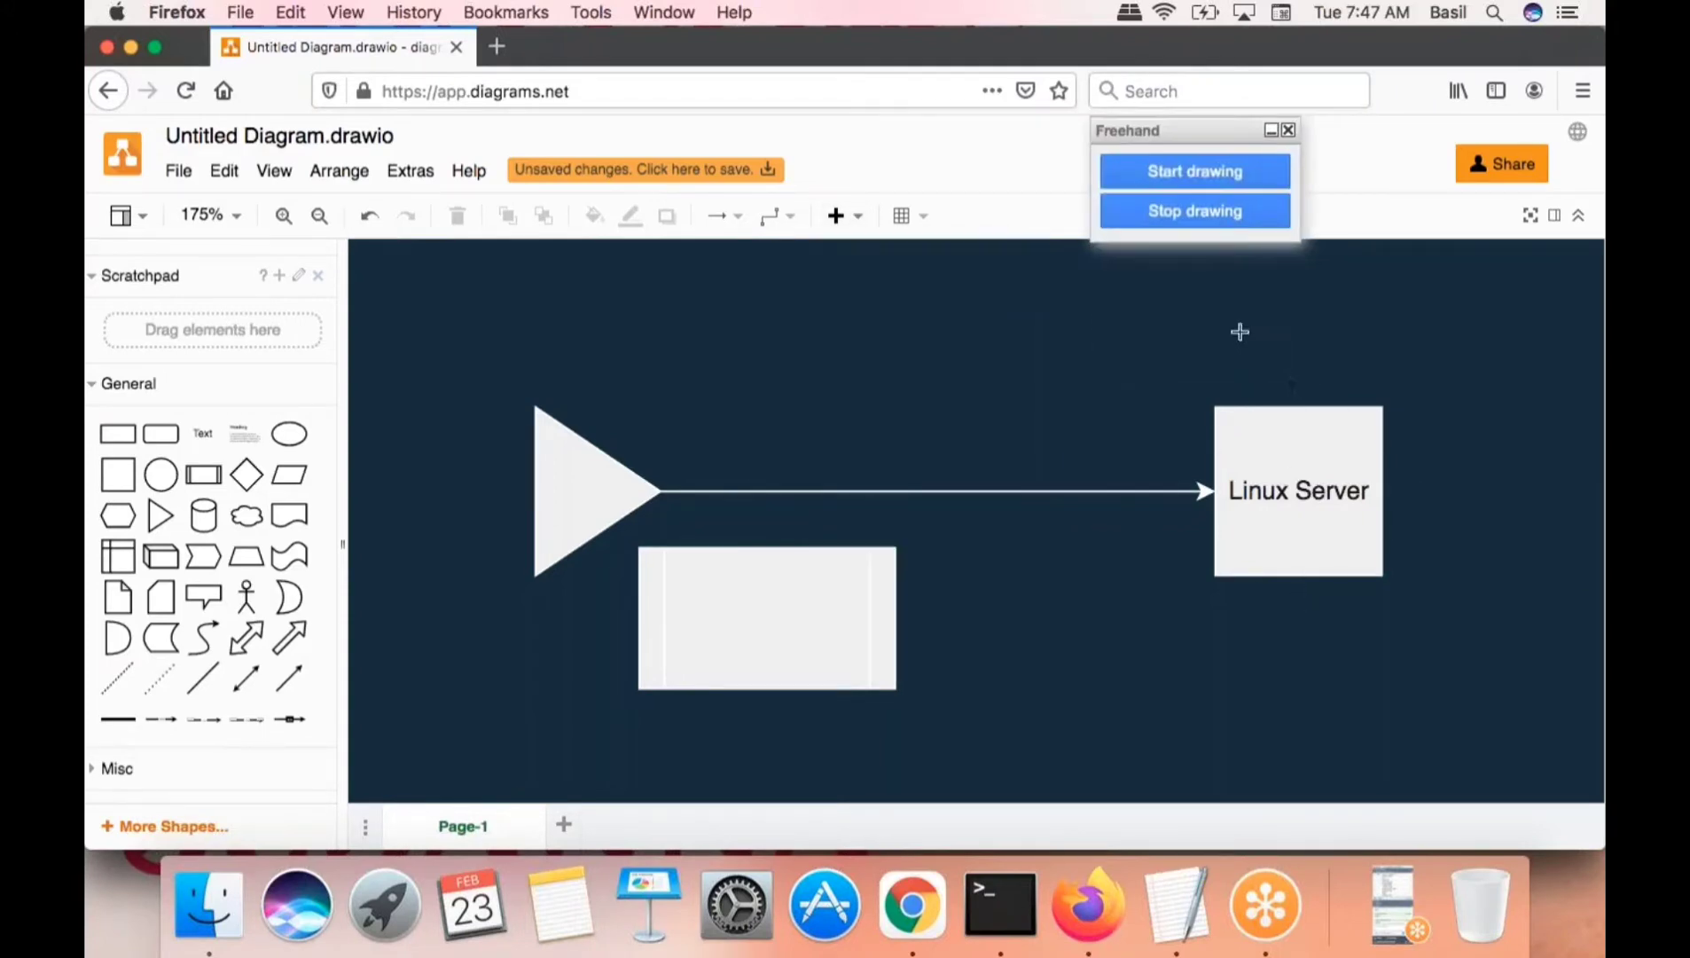
pyautogui.moveTo(1239, 291)
pyautogui.mouseDown()
pyautogui.moveTo(1267, 330)
pyautogui.moveTo(1271, 303)
pyautogui.moveTo(1338, 284)
pyautogui.moveTo(1348, 309)
pyautogui.mouseUp()
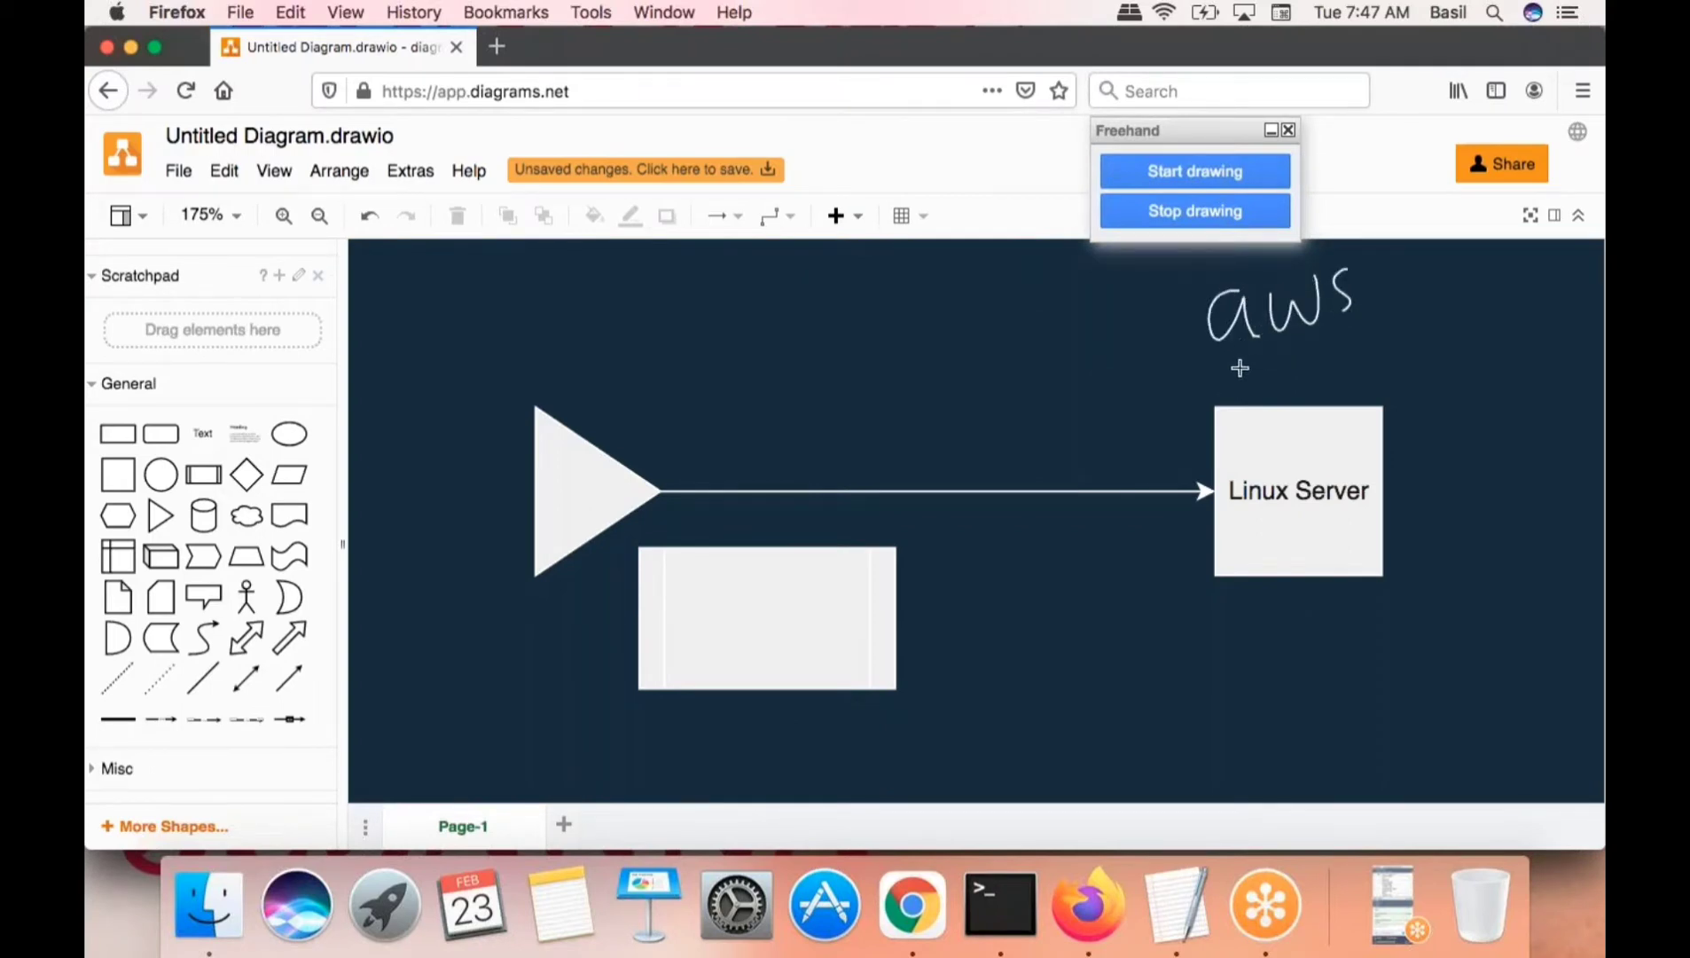
pyautogui.moveTo(1238, 367); pyautogui.dragTo(1383, 313)
pyautogui.moveTo(1452, 343)
pyautogui.mouseDown()
pyautogui.moveTo(1396, 321)
pyautogui.moveTo(1413, 321)
pyautogui.mouseUp()
# - Handwrite underlined 'CC' and 'DC' right of Linux Server and begin a circled 1
pyautogui.moveTo(1484, 374)
pyautogui.mouseDown()
pyautogui.moveTo(1453, 388)
pyautogui.moveTo(1479, 424)
pyautogui.mouseUp()
pyautogui.moveTo(1537, 374); pyautogui.dragTo(1540, 412)
pyautogui.moveTo(1470, 454); pyautogui.dragTo(1546, 445)
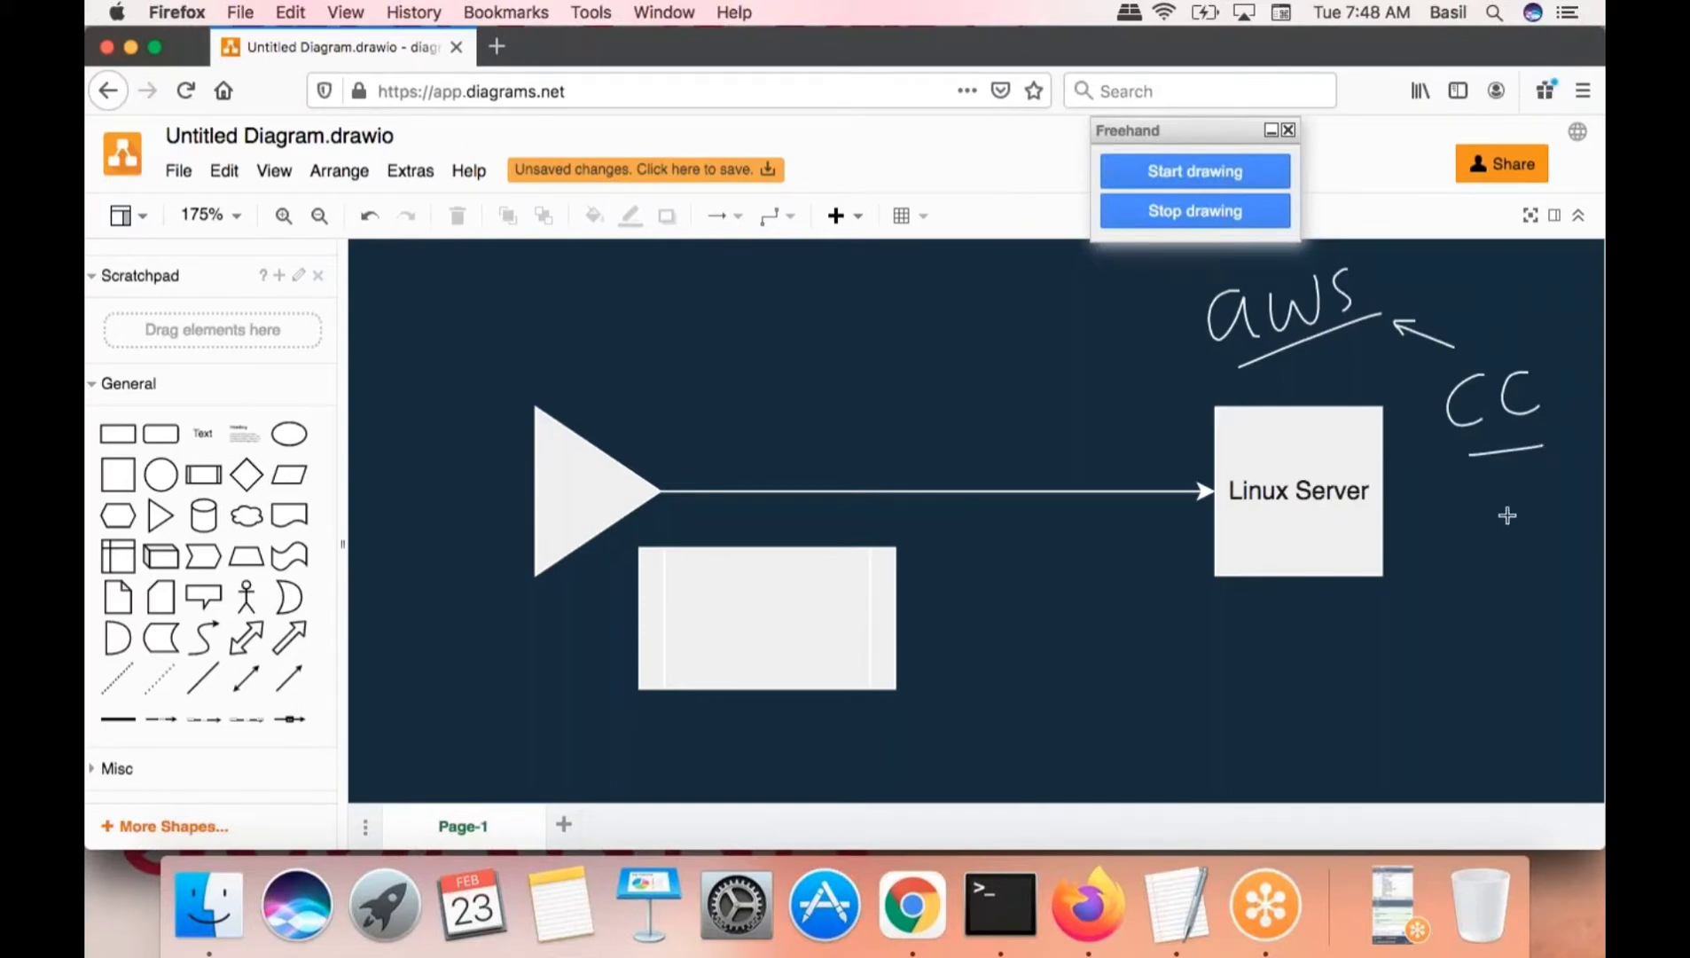
pyautogui.moveTo(1486, 513)
pyautogui.mouseDown()
pyautogui.moveTo(1486, 554)
pyautogui.moveTo(1514, 532)
pyautogui.moveTo(1486, 562)
pyautogui.mouseUp()
pyautogui.moveTo(1546, 493); pyautogui.dragTo(1562, 537)
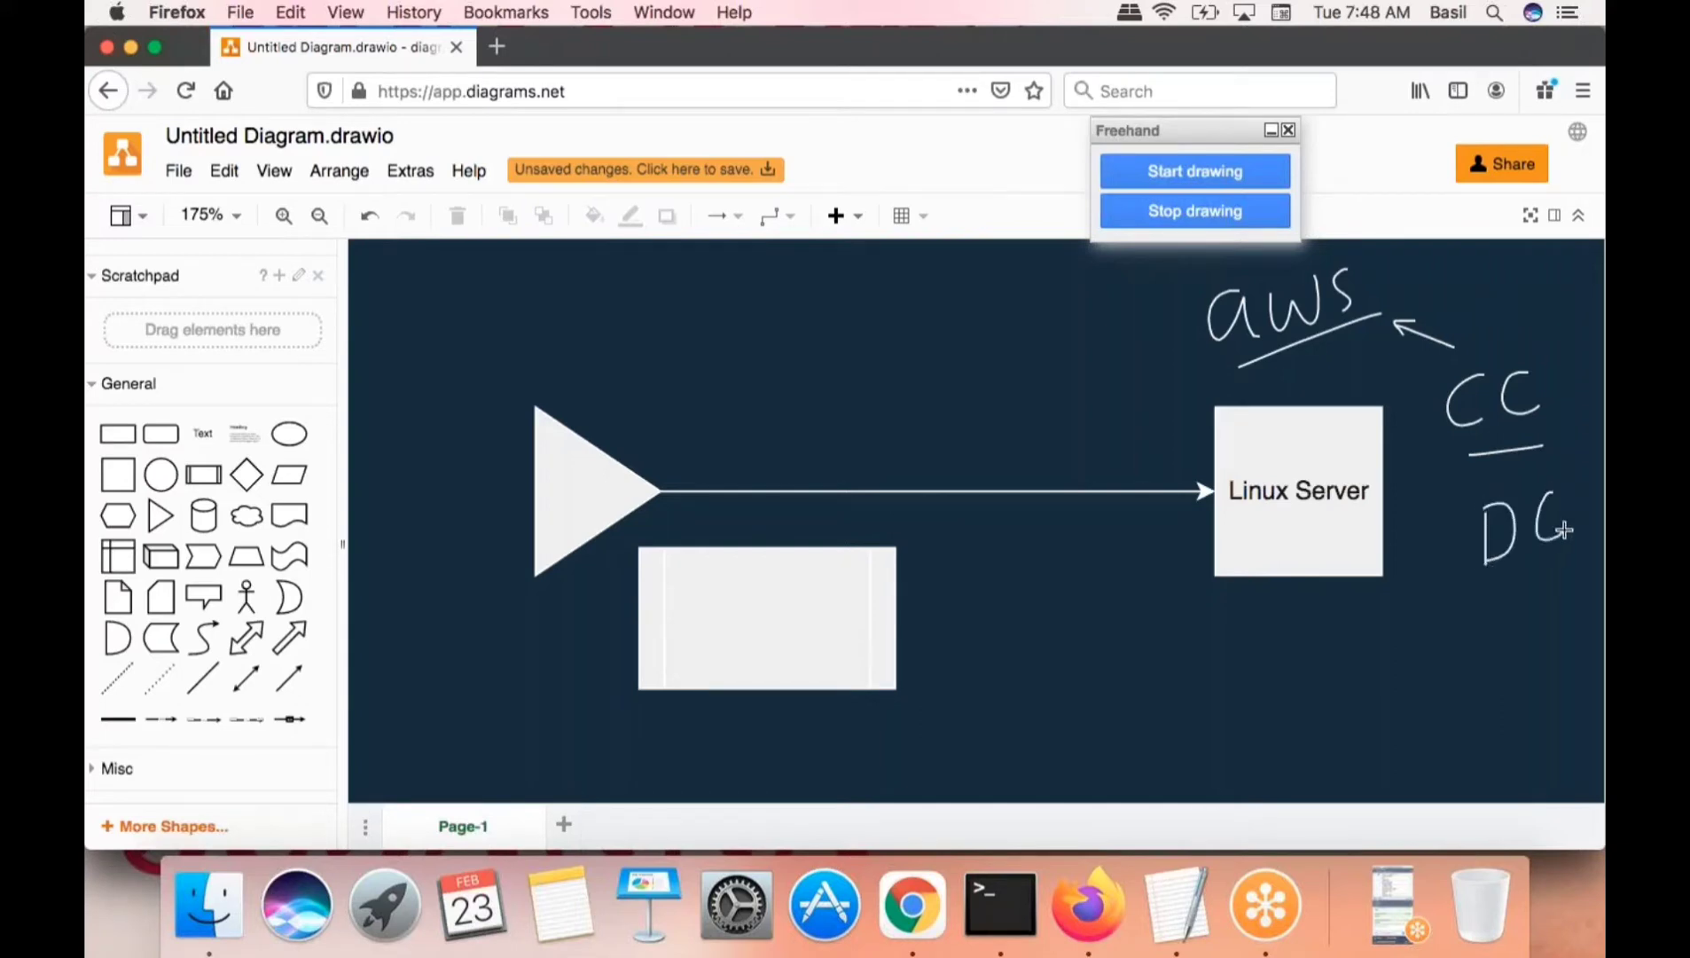
pyautogui.moveTo(1500, 592); pyautogui.dragTo(1581, 541)
pyautogui.moveTo(1444, 633)
pyautogui.mouseDown()
pyautogui.moveTo(1436, 687)
pyautogui.moveTo(1447, 626)
pyautogui.mouseUp()
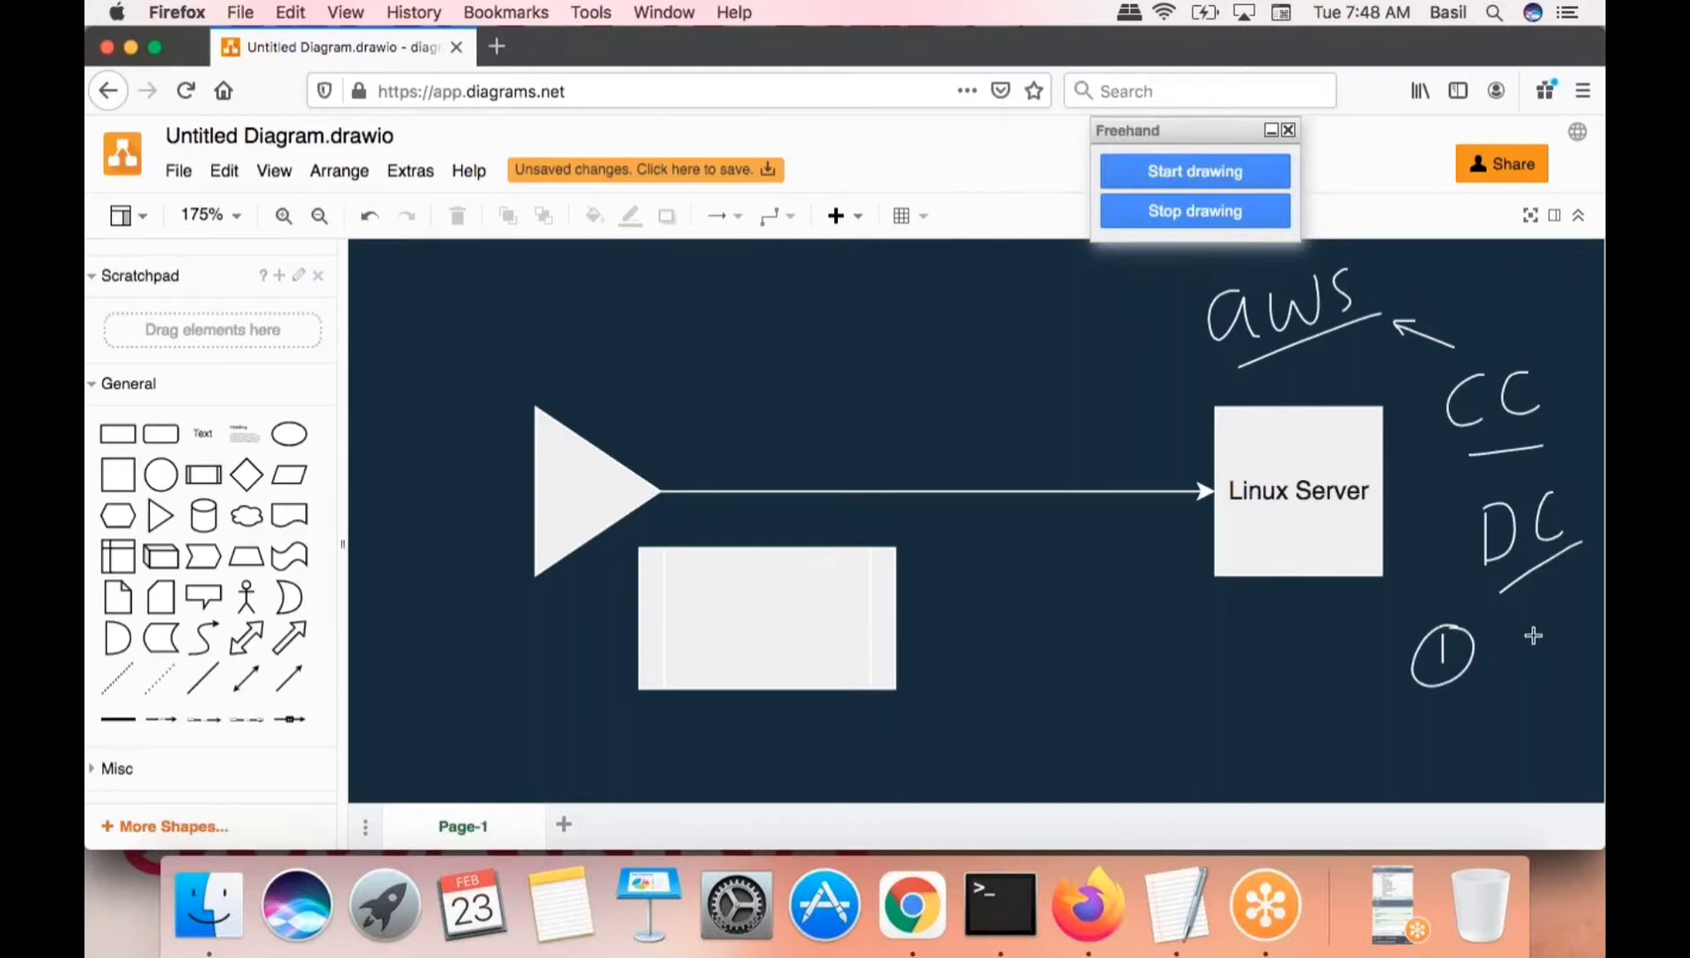
# - Draw a circled 2, strike through the numbers, ring 'aws', and loop around the CC/DC notes
pyautogui.moveTo(1533, 636)
pyautogui.mouseDown()
pyautogui.moveTo(1531, 681)
pyautogui.moveTo(1567, 679)
pyautogui.moveTo(1516, 676)
pyautogui.moveTo(1549, 614)
pyautogui.mouseUp()
pyautogui.moveTo(1349, 656); pyautogui.dragTo(1587, 656)
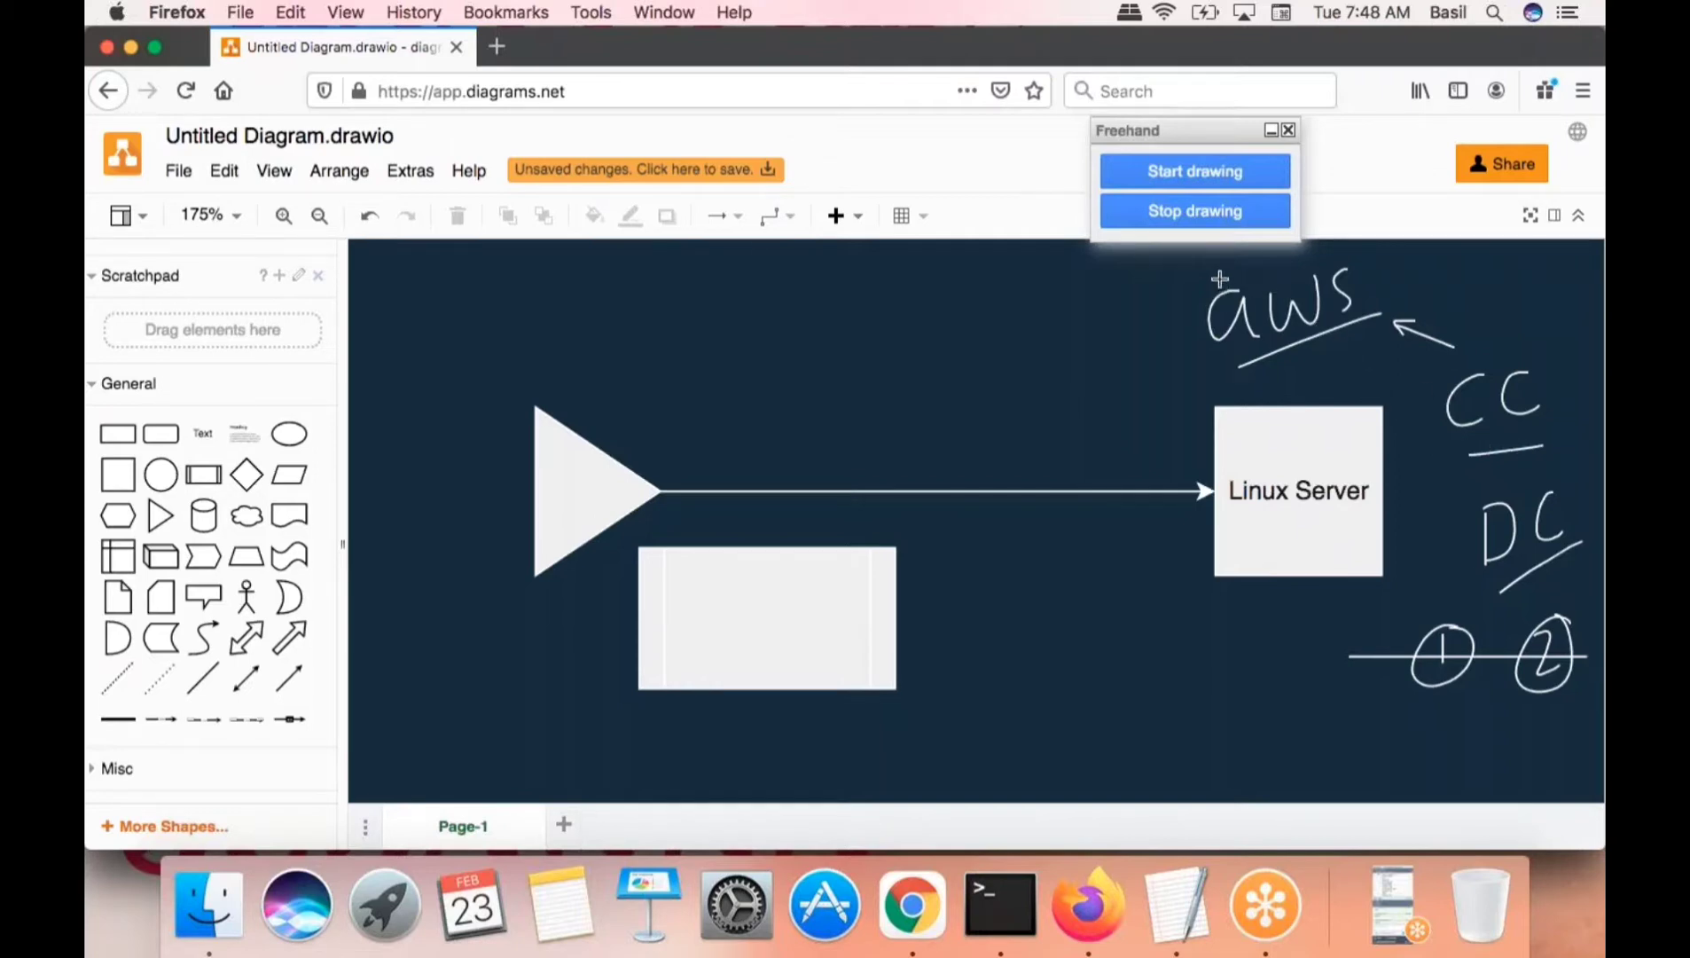
pyautogui.moveTo(1223, 286)
pyautogui.mouseDown()
pyautogui.moveTo(1160, 317)
pyautogui.moveTo(1360, 343)
pyautogui.moveTo(1276, 261)
pyautogui.moveTo(1199, 284)
pyautogui.mouseUp()
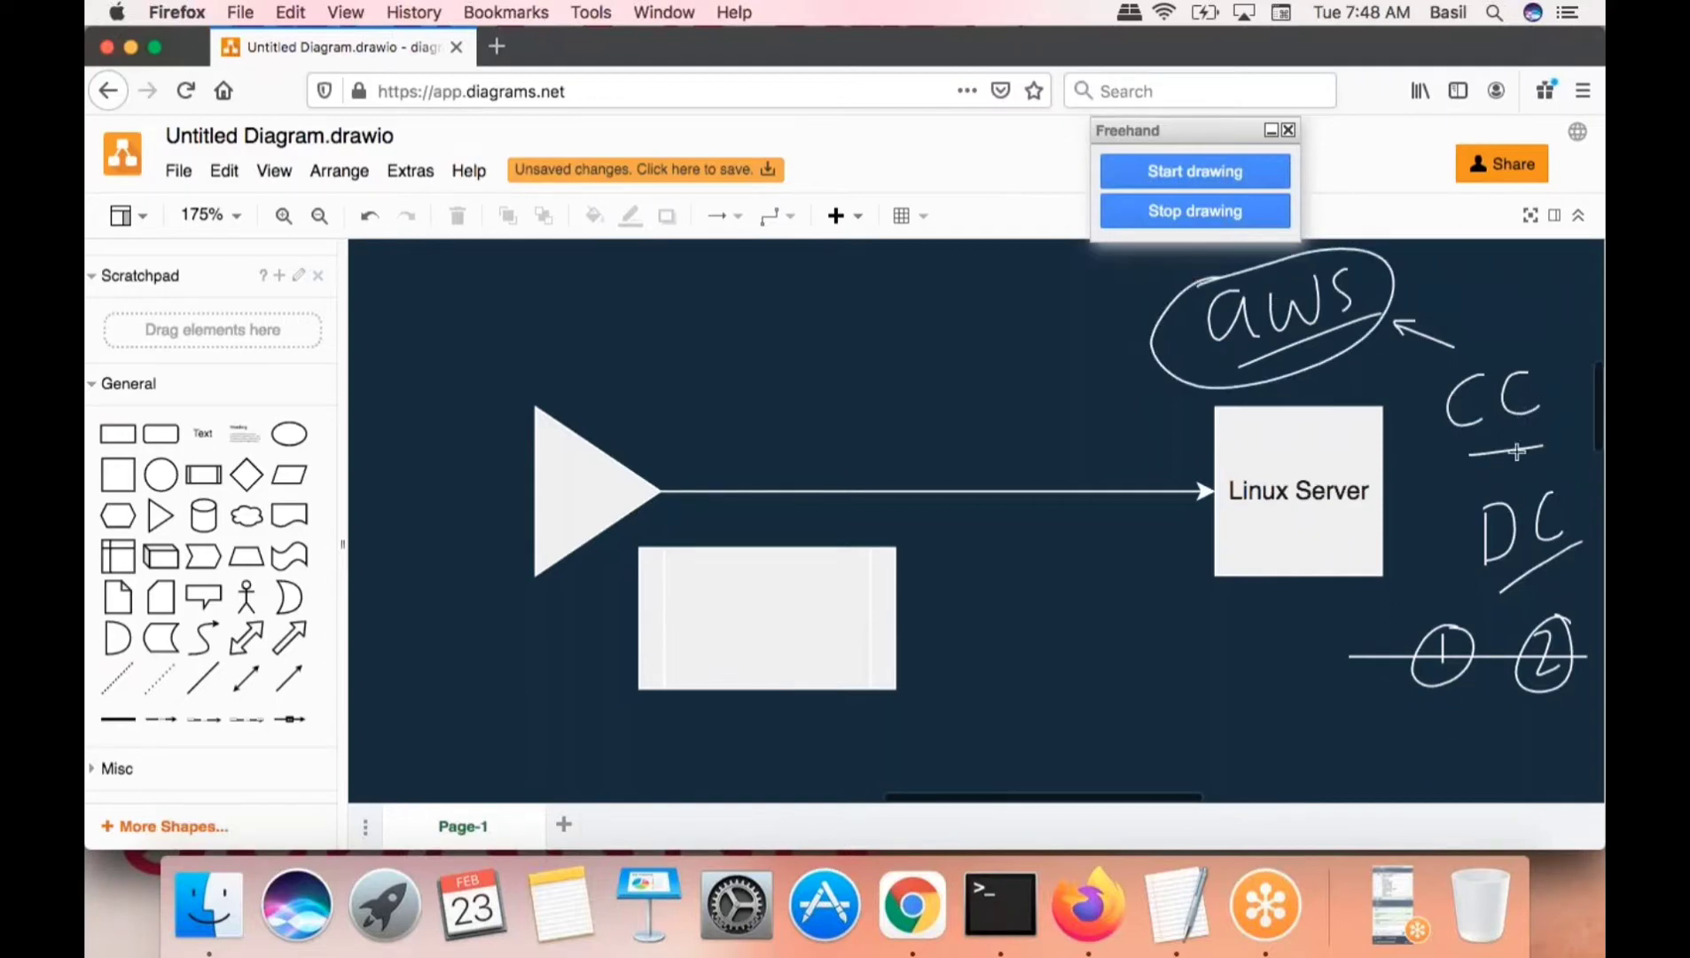
pyautogui.moveTo(1501, 319)
pyautogui.mouseDown()
pyautogui.moveTo(1445, 543)
pyautogui.moveTo(1381, 679)
pyautogui.moveTo(1552, 749)
pyautogui.moveTo(1576, 483)
pyautogui.moveTo(1561, 354)
pyautogui.moveTo(1512, 317)
pyautogui.moveTo(1495, 324)
pyautogui.mouseUp()
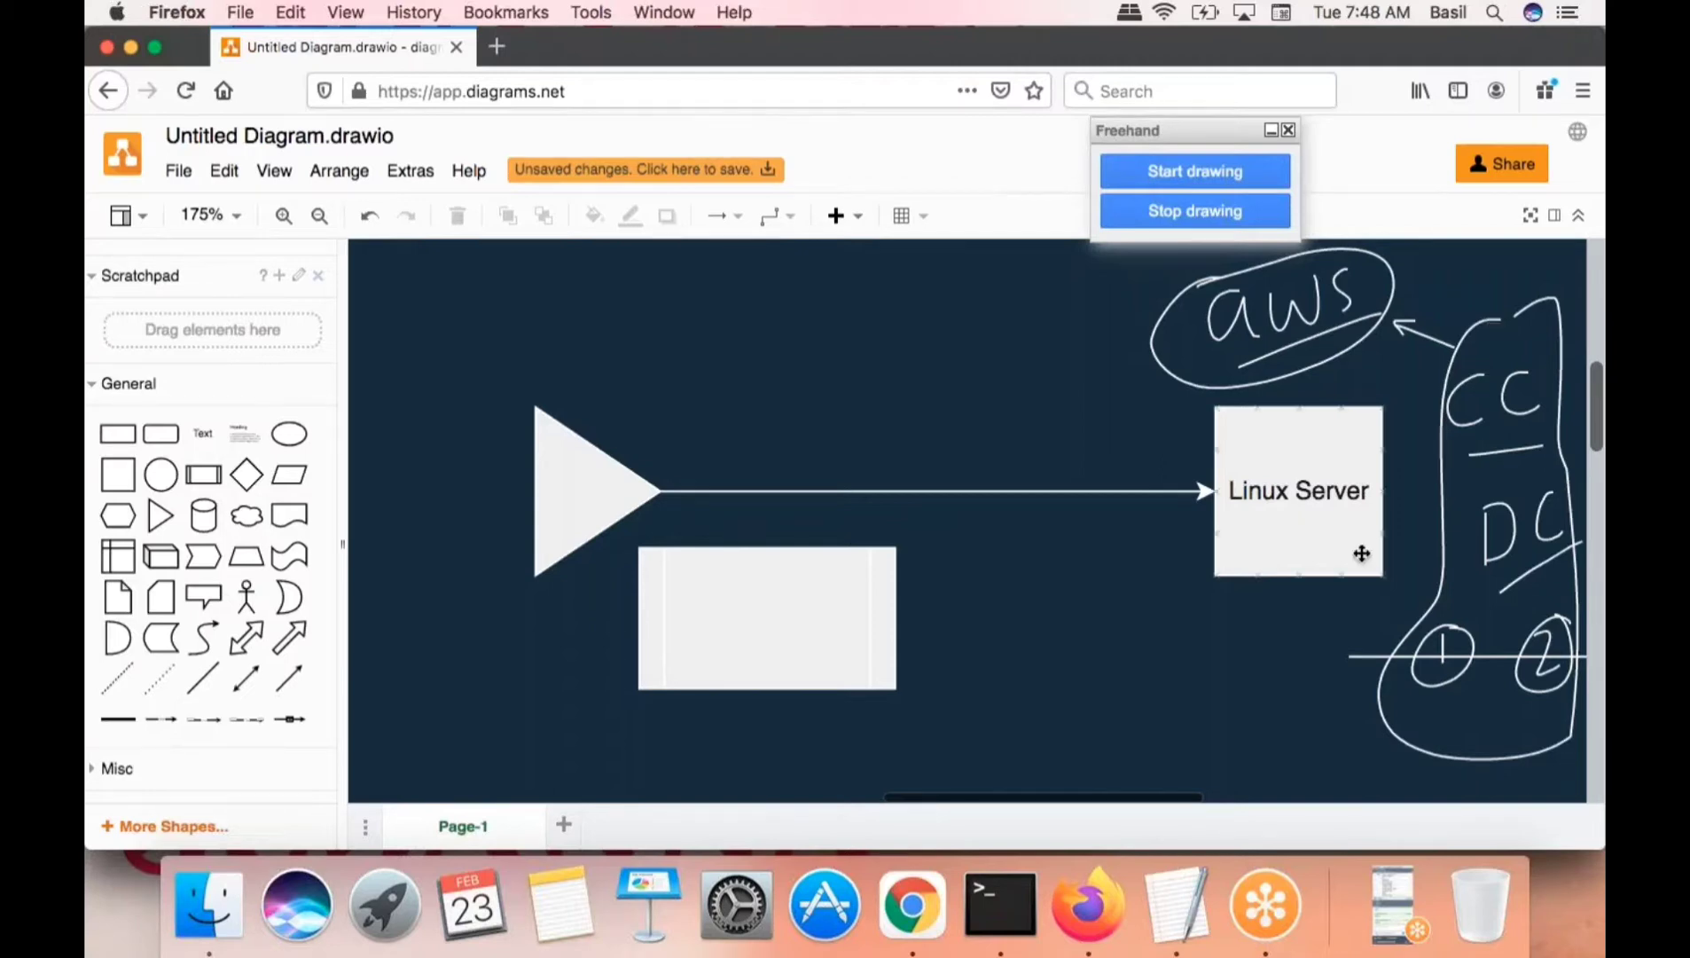
# - Handwrite a word below the notes and underline it
pyautogui.moveTo(1165, 697); pyautogui.dragTo(1165, 767)
pyautogui.moveTo(1164, 689)
pyautogui.mouseDown()
pyautogui.moveTo(1181, 718)
pyautogui.moveTo(1152, 776)
pyautogui.mouseUp()
pyautogui.moveTo(1267, 711)
pyautogui.mouseDown()
pyautogui.moveTo(1274, 728)
pyautogui.moveTo(1343, 684)
pyautogui.moveTo(1349, 708)
pyautogui.mouseUp()
pyautogui.moveTo(1230, 778); pyautogui.dragTo(1386, 713)
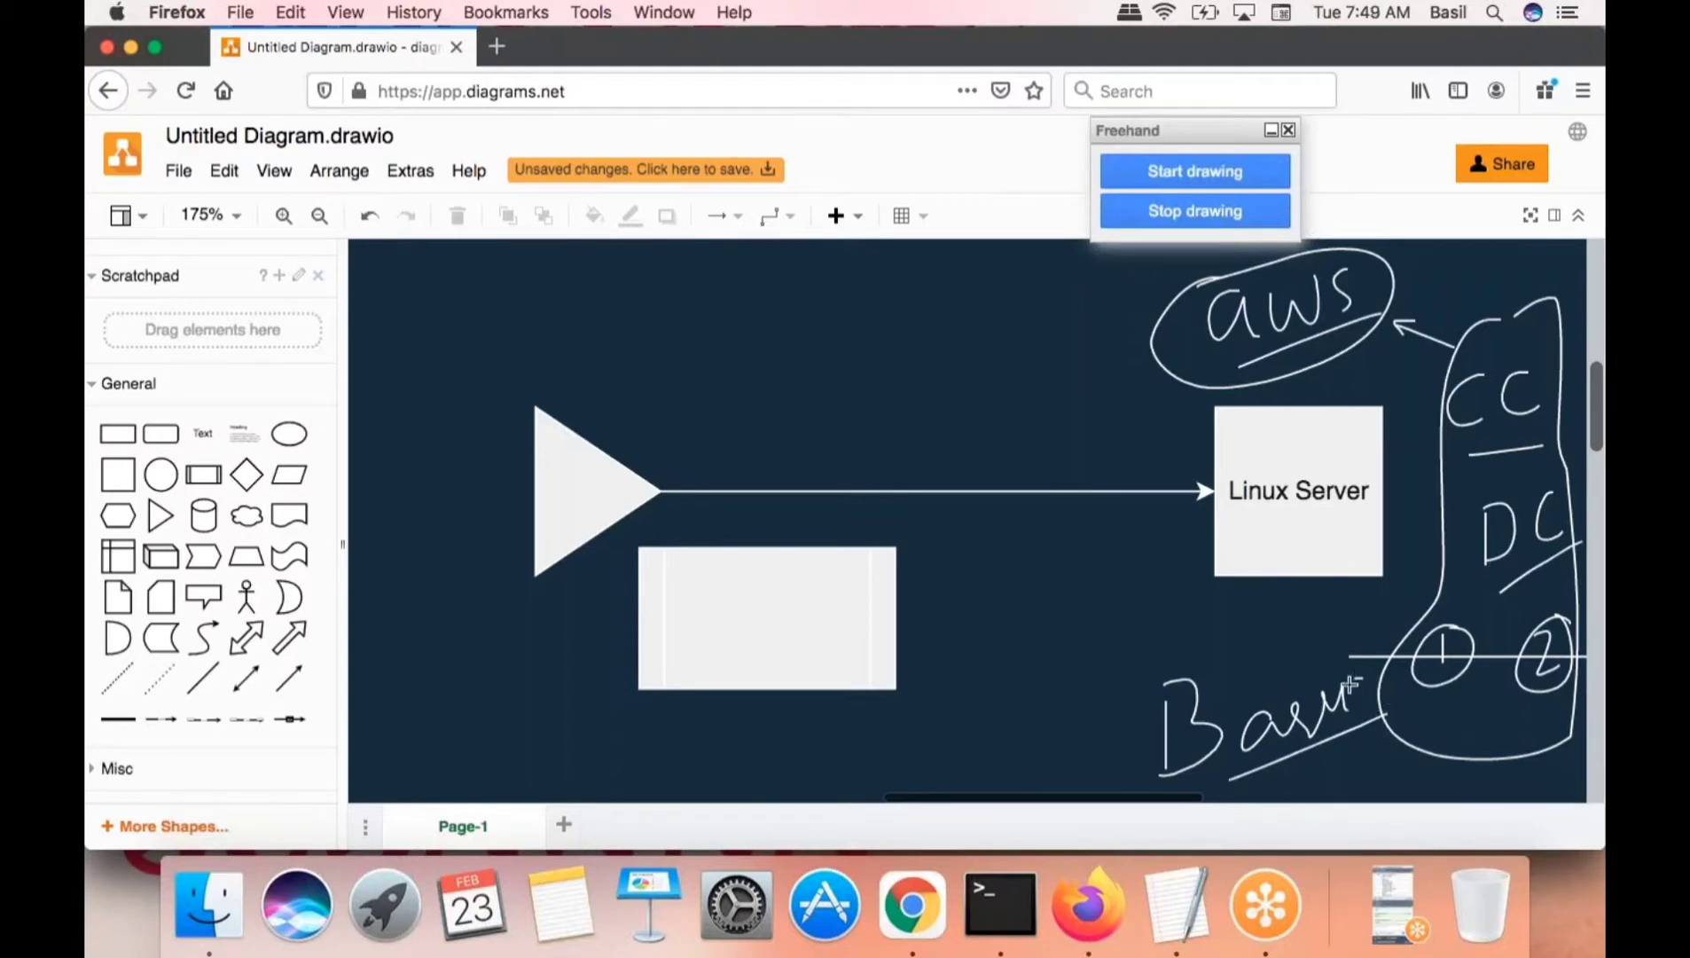
pyautogui.moveTo(1358, 691); pyautogui.dragTo(1369, 699)
# - Delete the freehand sketch, keeping only the triangle, arrow, Linux Server box and rectangle
pyautogui.press('Escape')
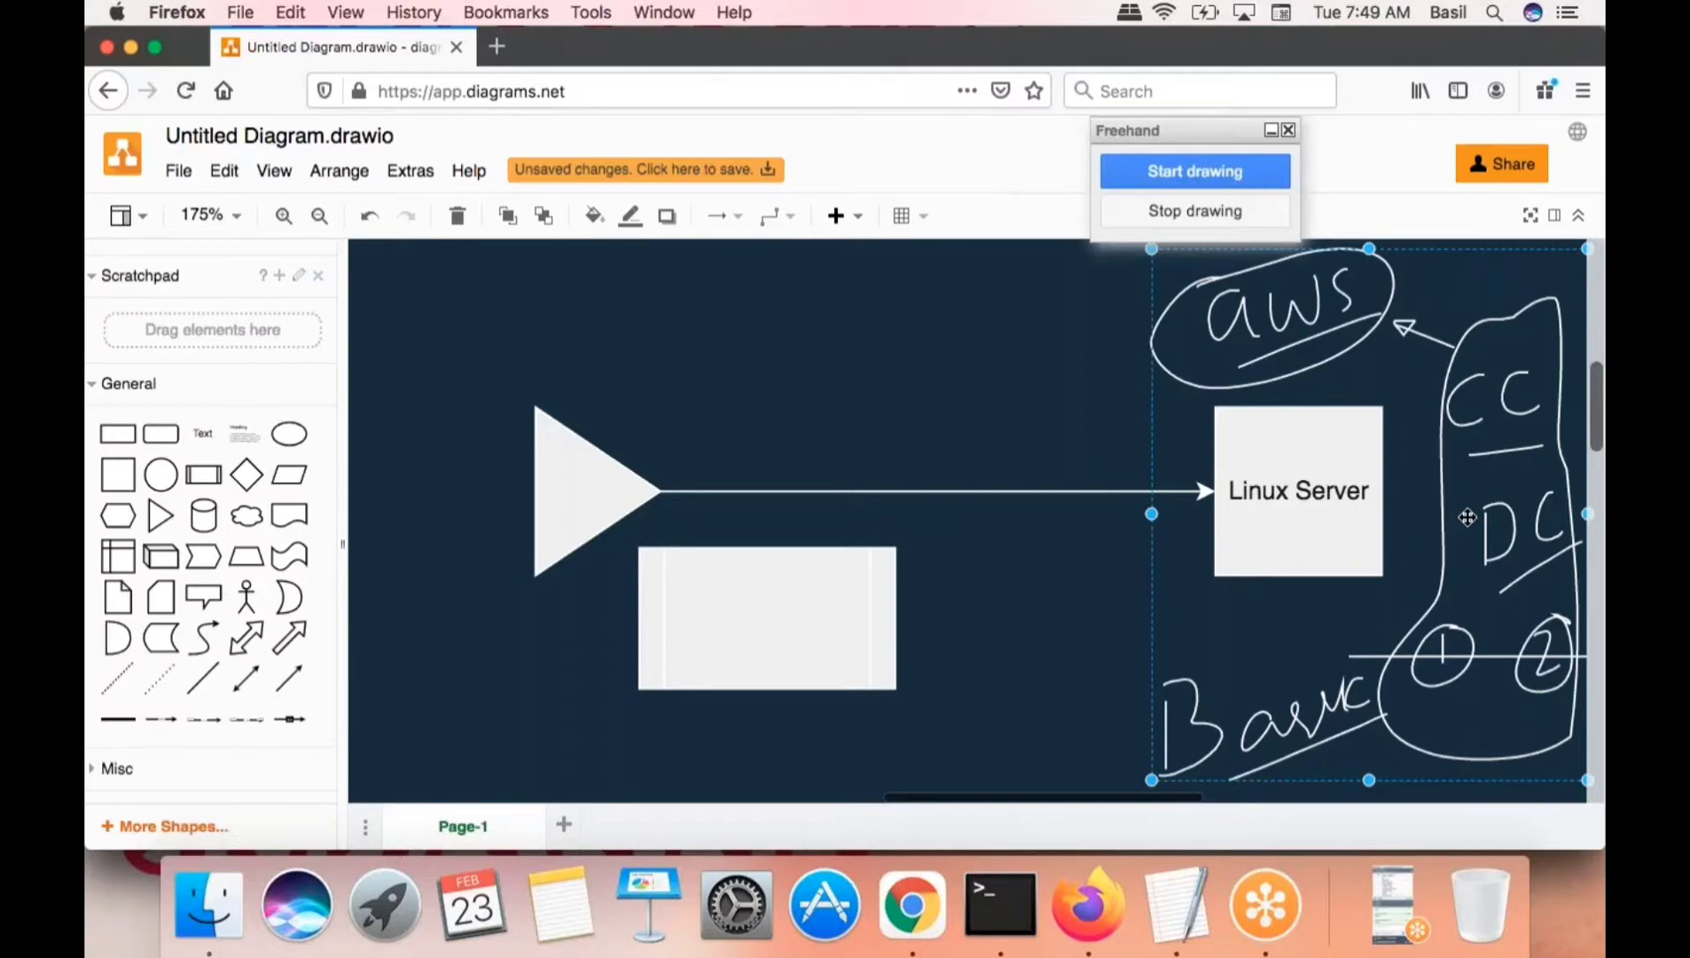
pyautogui.press('Delete')
pyautogui.click(1242, 513)
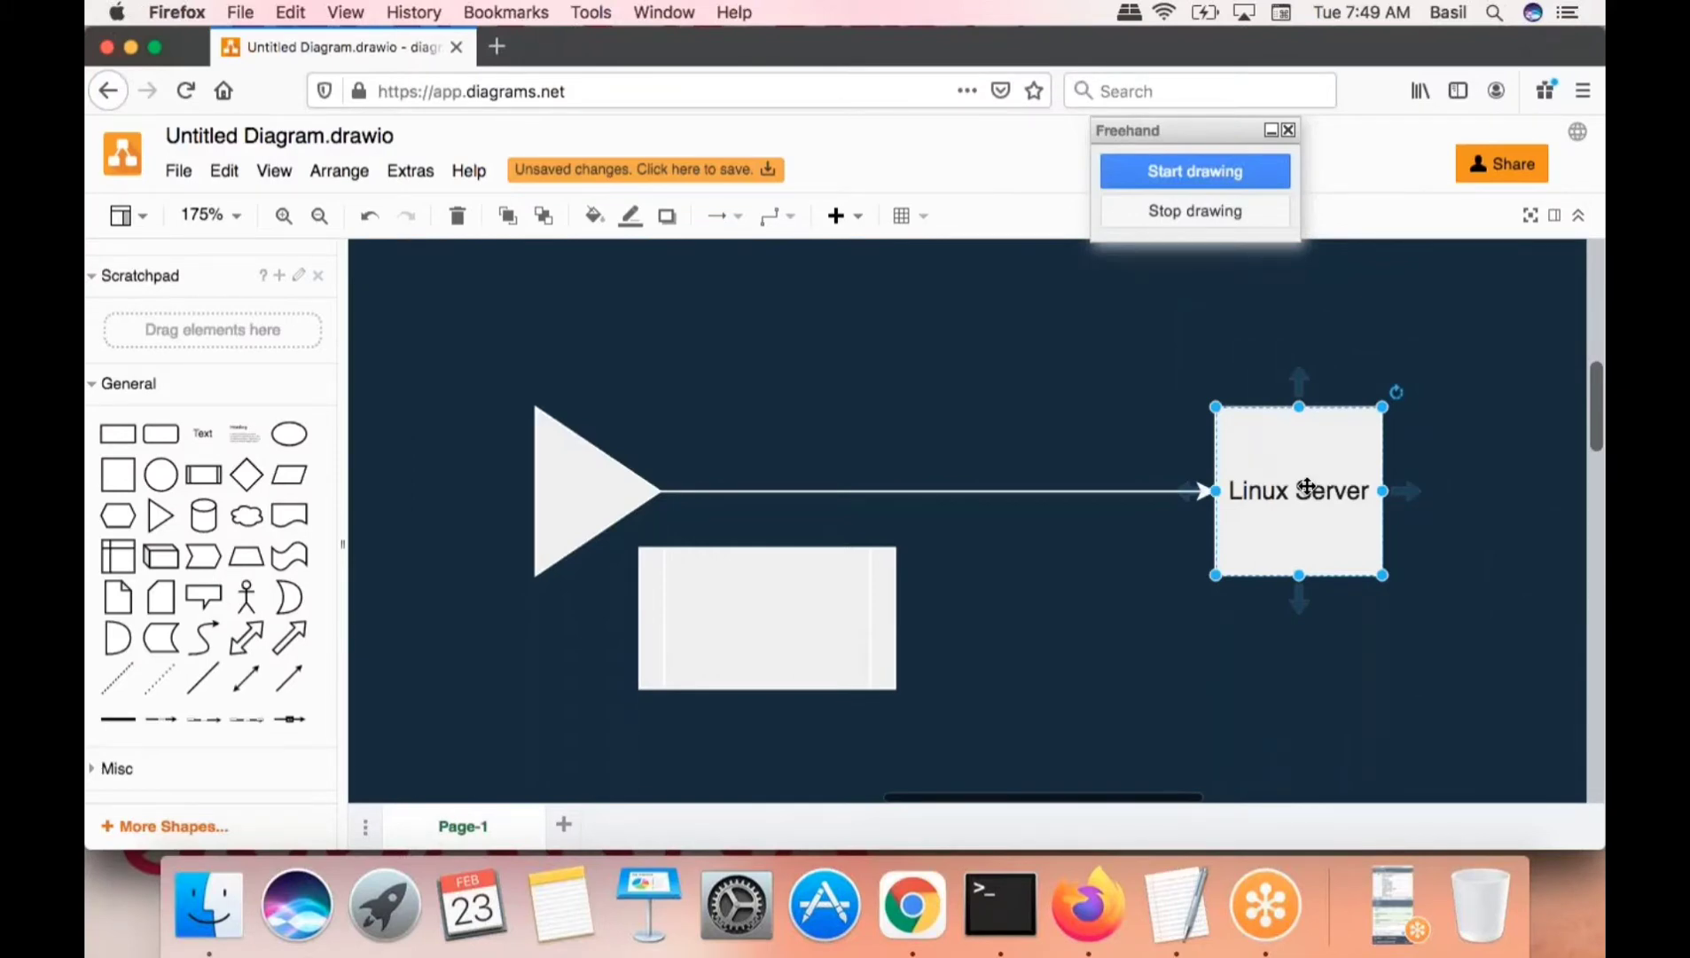
pyautogui.click(1408, 642)
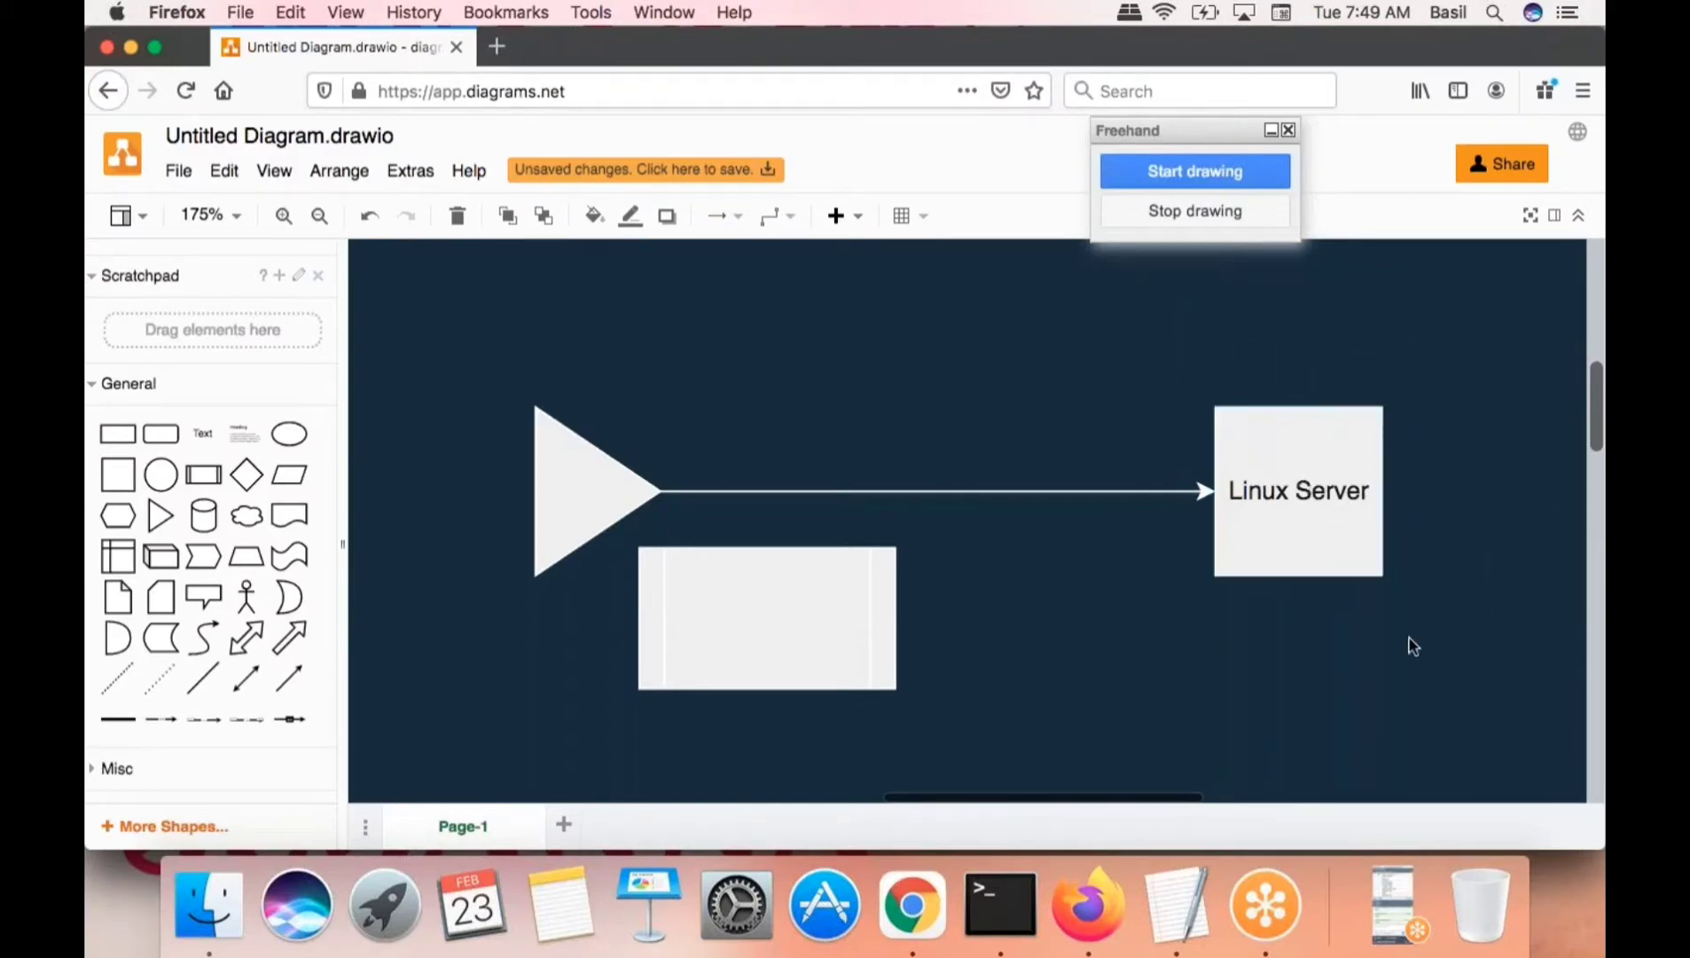
pyautogui.doubleClick(1310, 524)
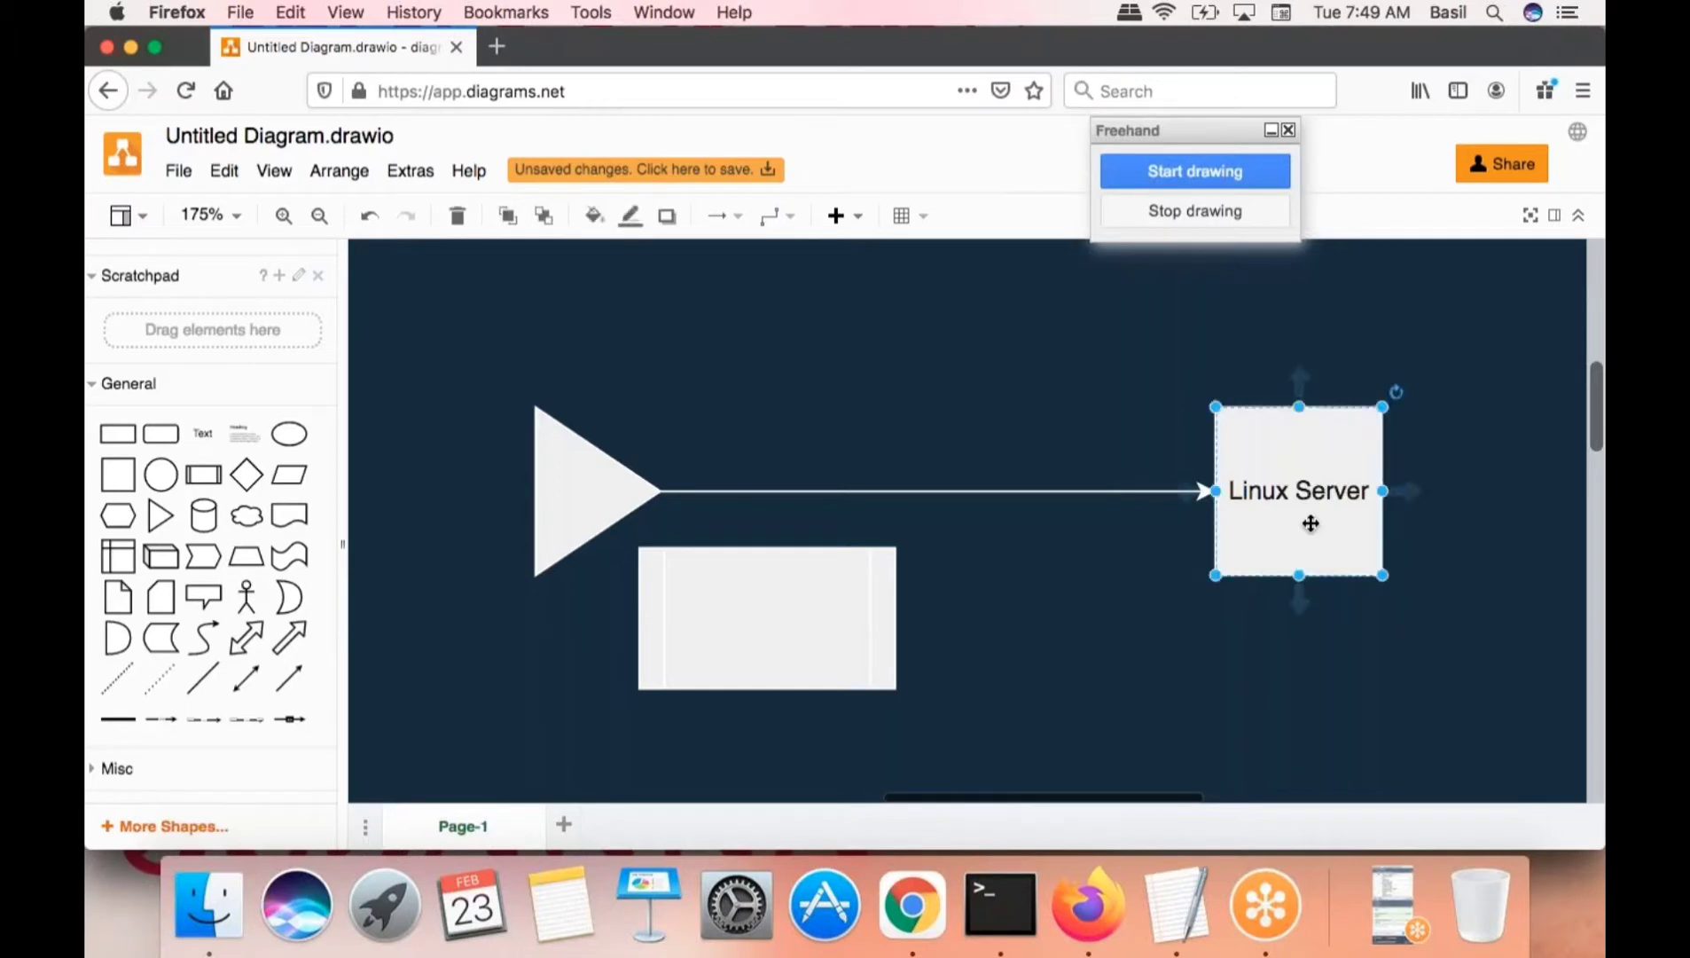
pyautogui.click(1376, 680)
pyautogui.click(564, 506)
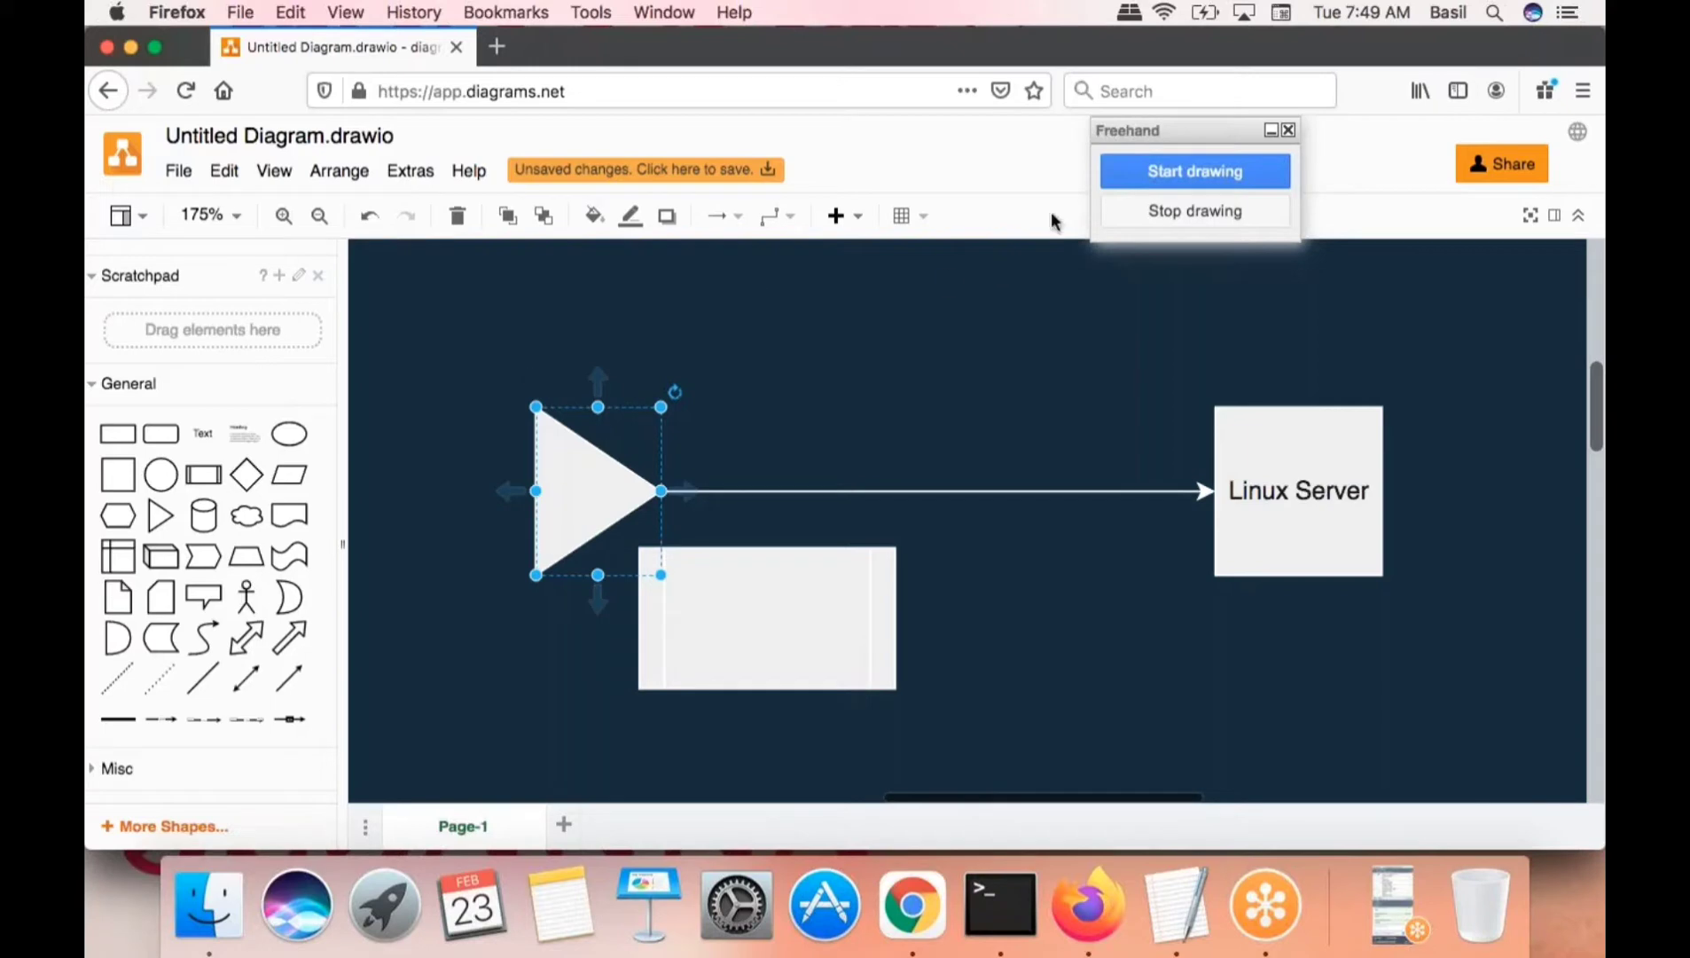
# - Sketch freehand labels 'Lap' over the triangle and 'Server' over the Linux Server box
pyautogui.click(1158, 170)
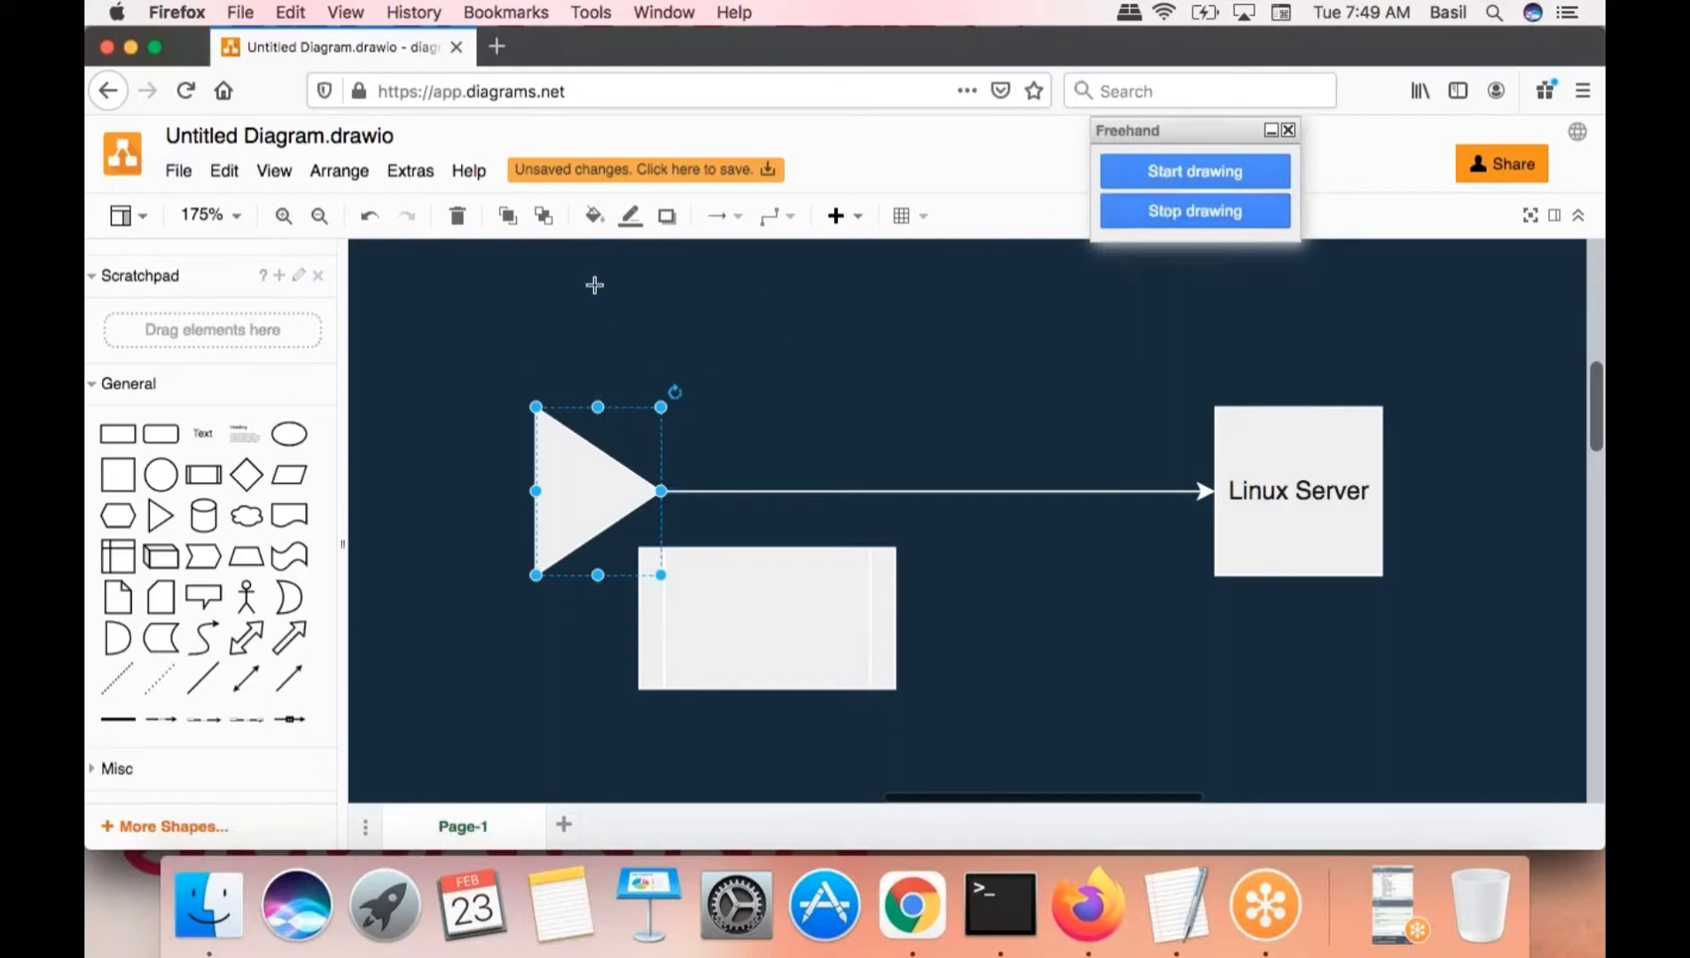
pyautogui.moveTo(593, 282)
pyautogui.mouseDown()
pyautogui.moveTo(631, 359)
pyautogui.moveTo(712, 339)
pyautogui.moveTo(707, 313)
pyautogui.mouseUp()
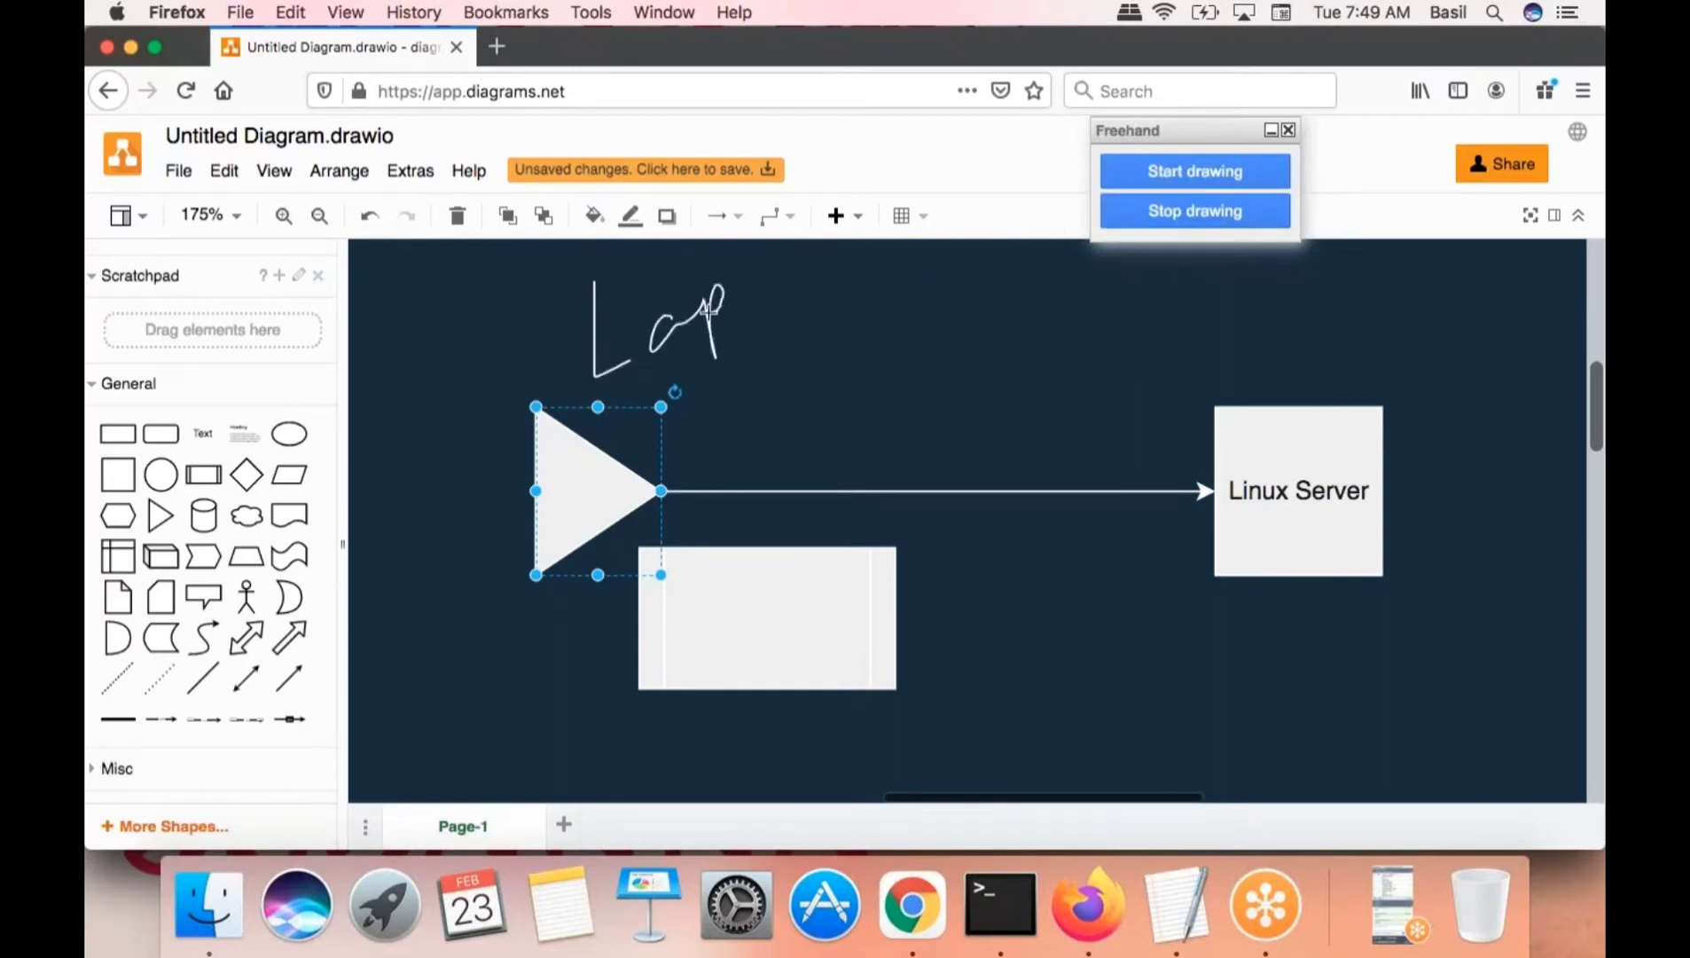
pyautogui.moveTo(1204, 300)
pyautogui.mouseDown()
pyautogui.moveTo(1211, 343)
pyautogui.moveTo(1304, 300)
pyautogui.moveTo(1397, 327)
pyautogui.mouseUp()
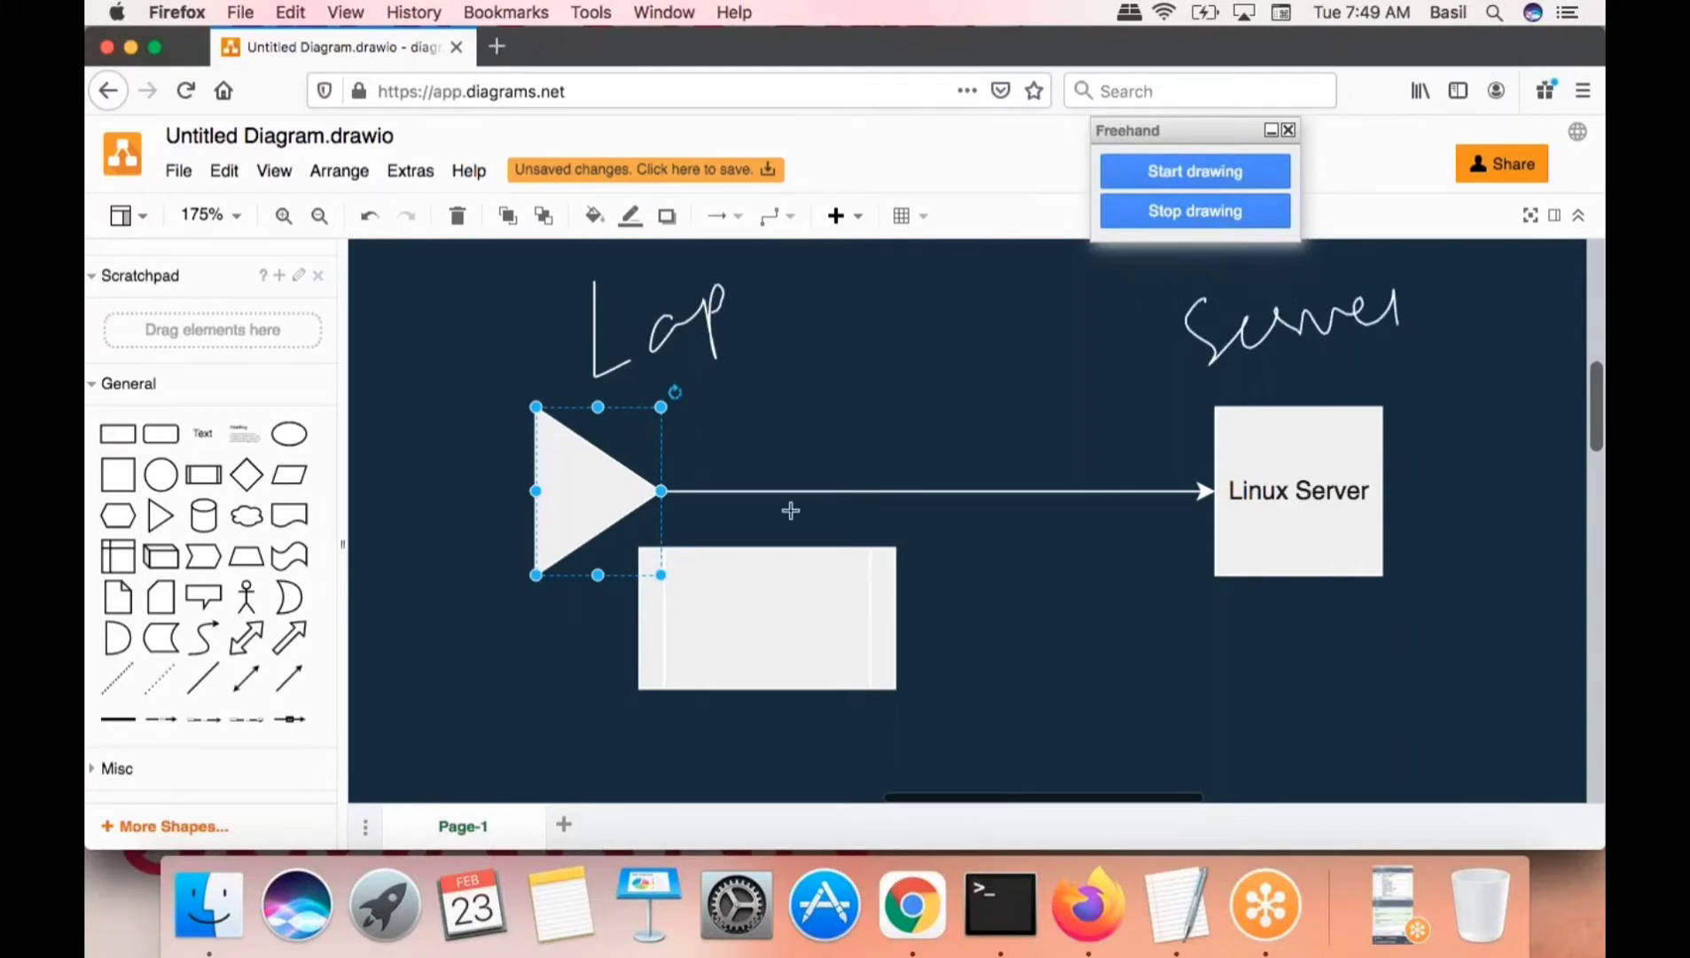
pyautogui.click(1195, 219)
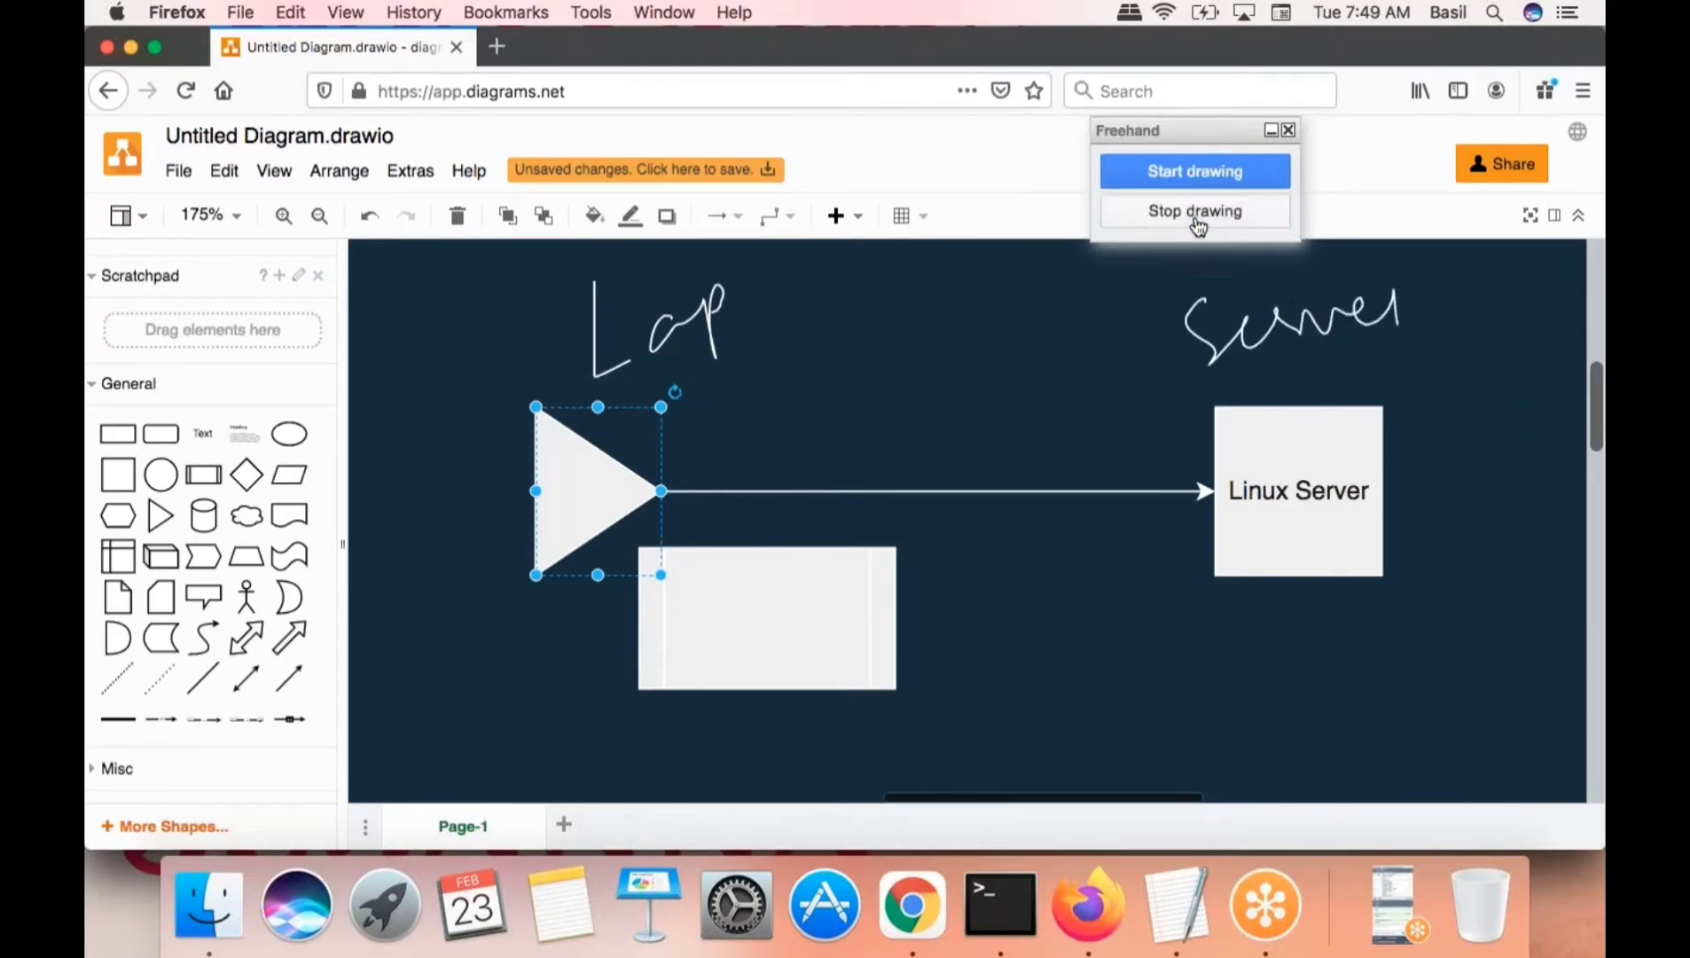
# - Delete the Lap and Server strokes and give the triangle the typed label 'laptop'
pyautogui.press('Delete')
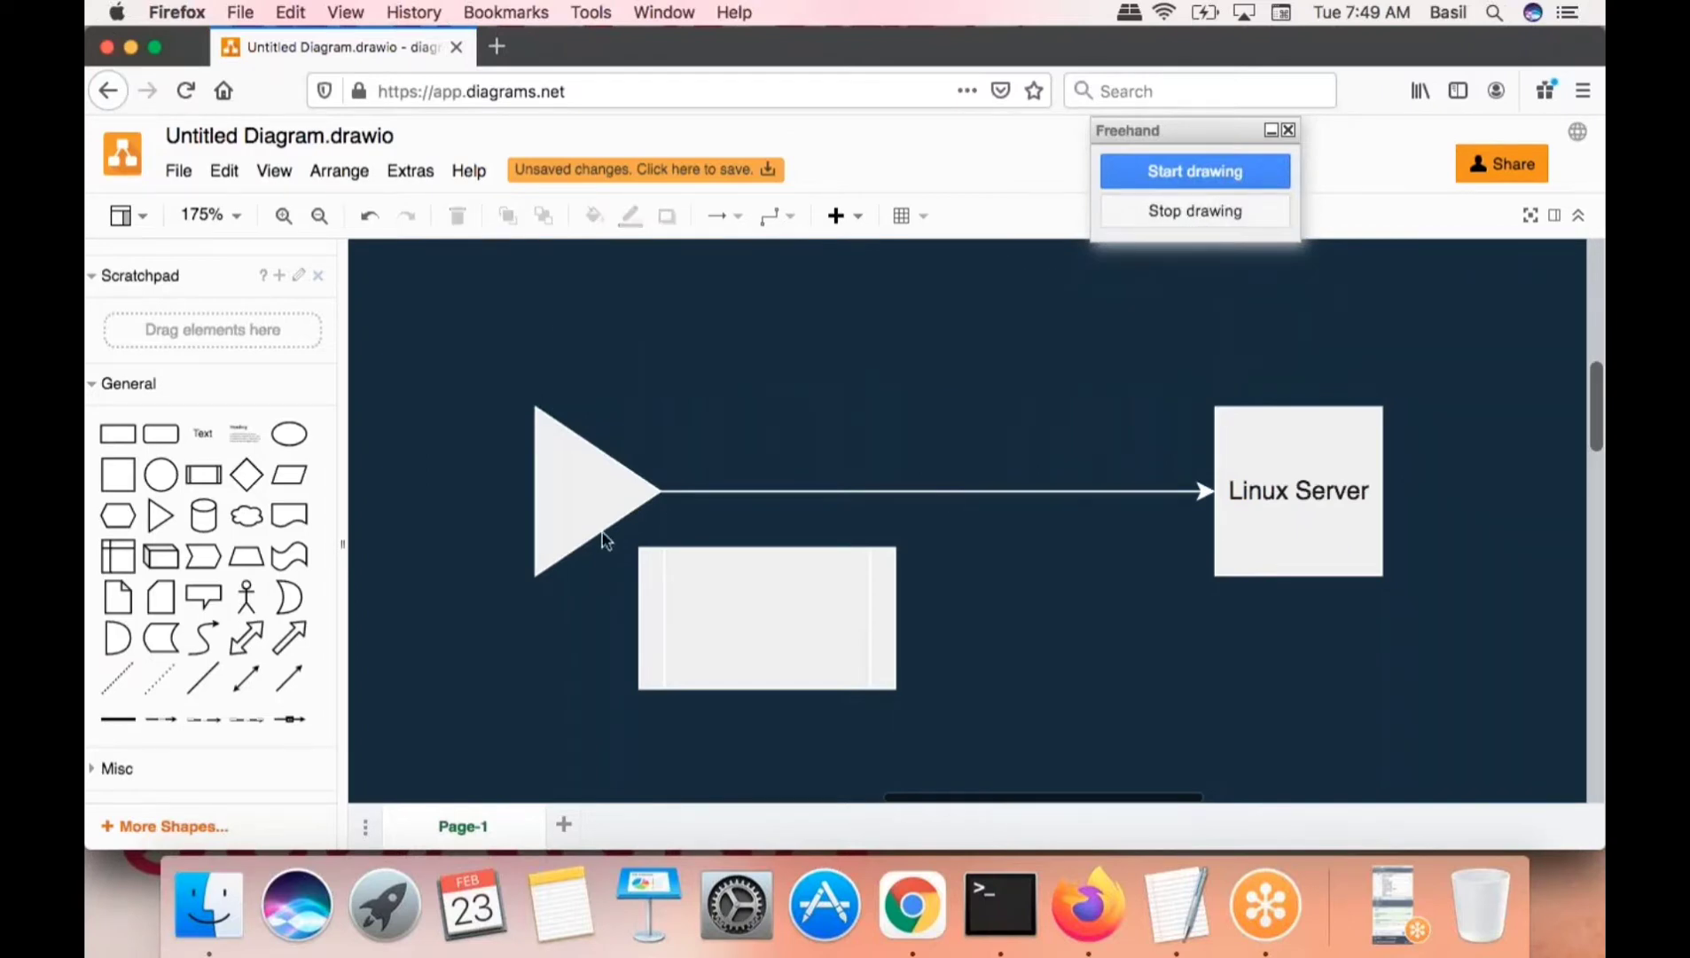
pyautogui.click(553, 523)
pyautogui.write('laptop')
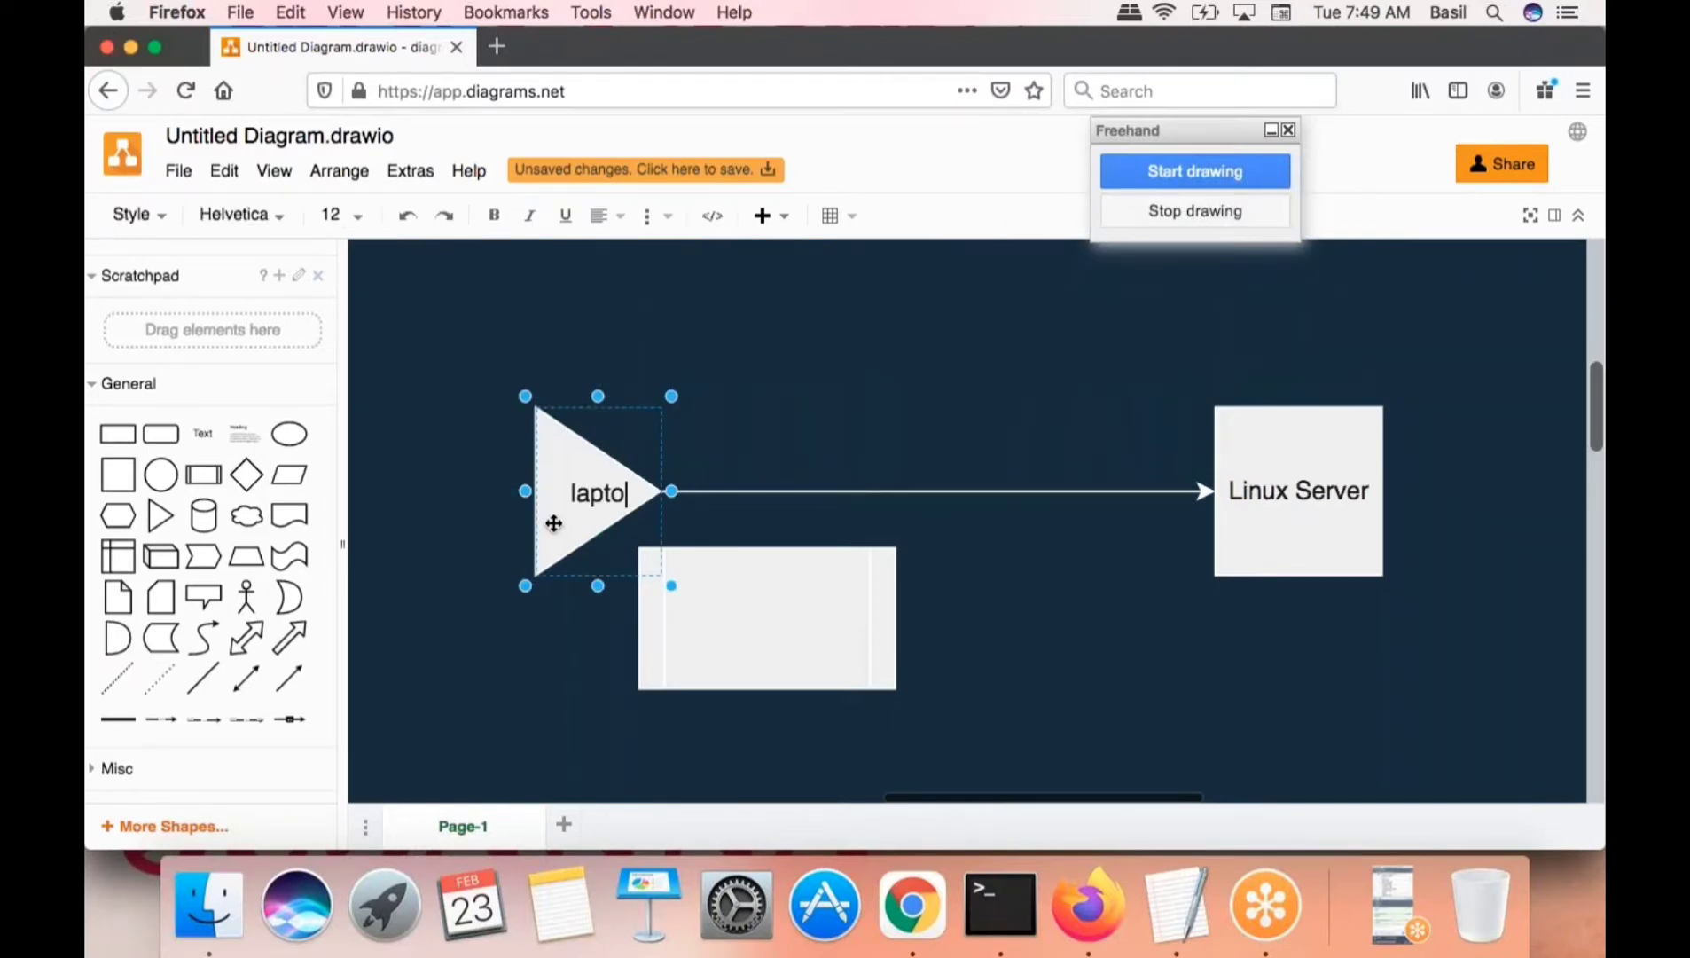
pyautogui.click(844, 416)
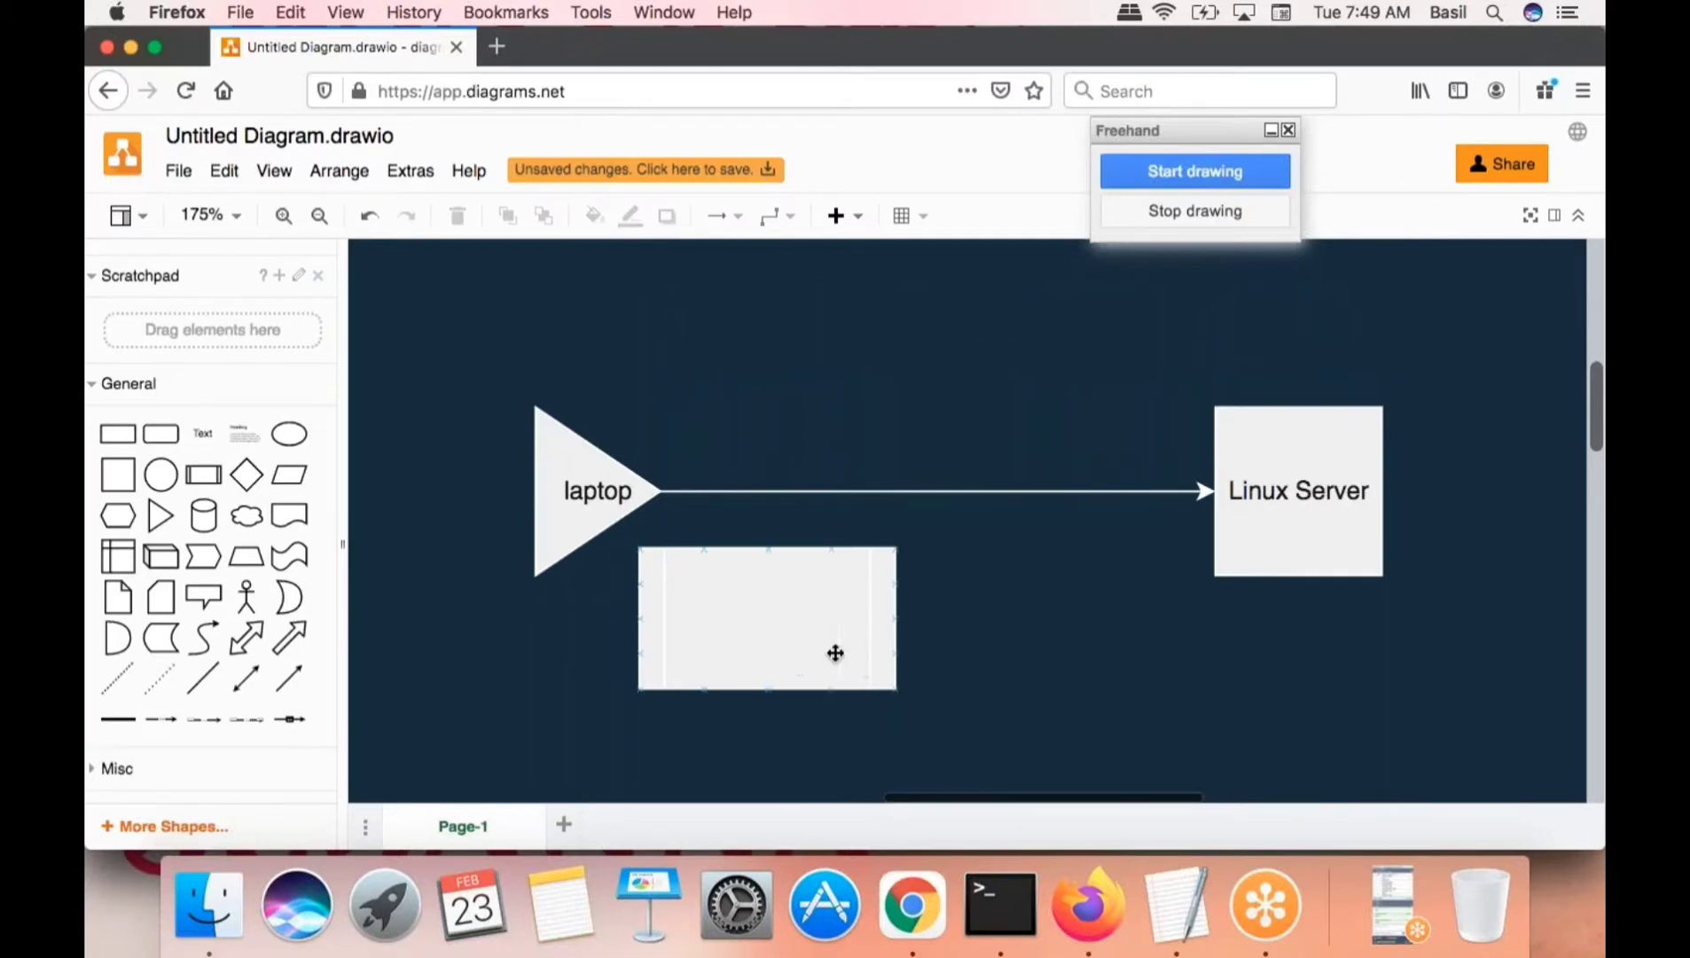
pyautogui.click(580, 499)
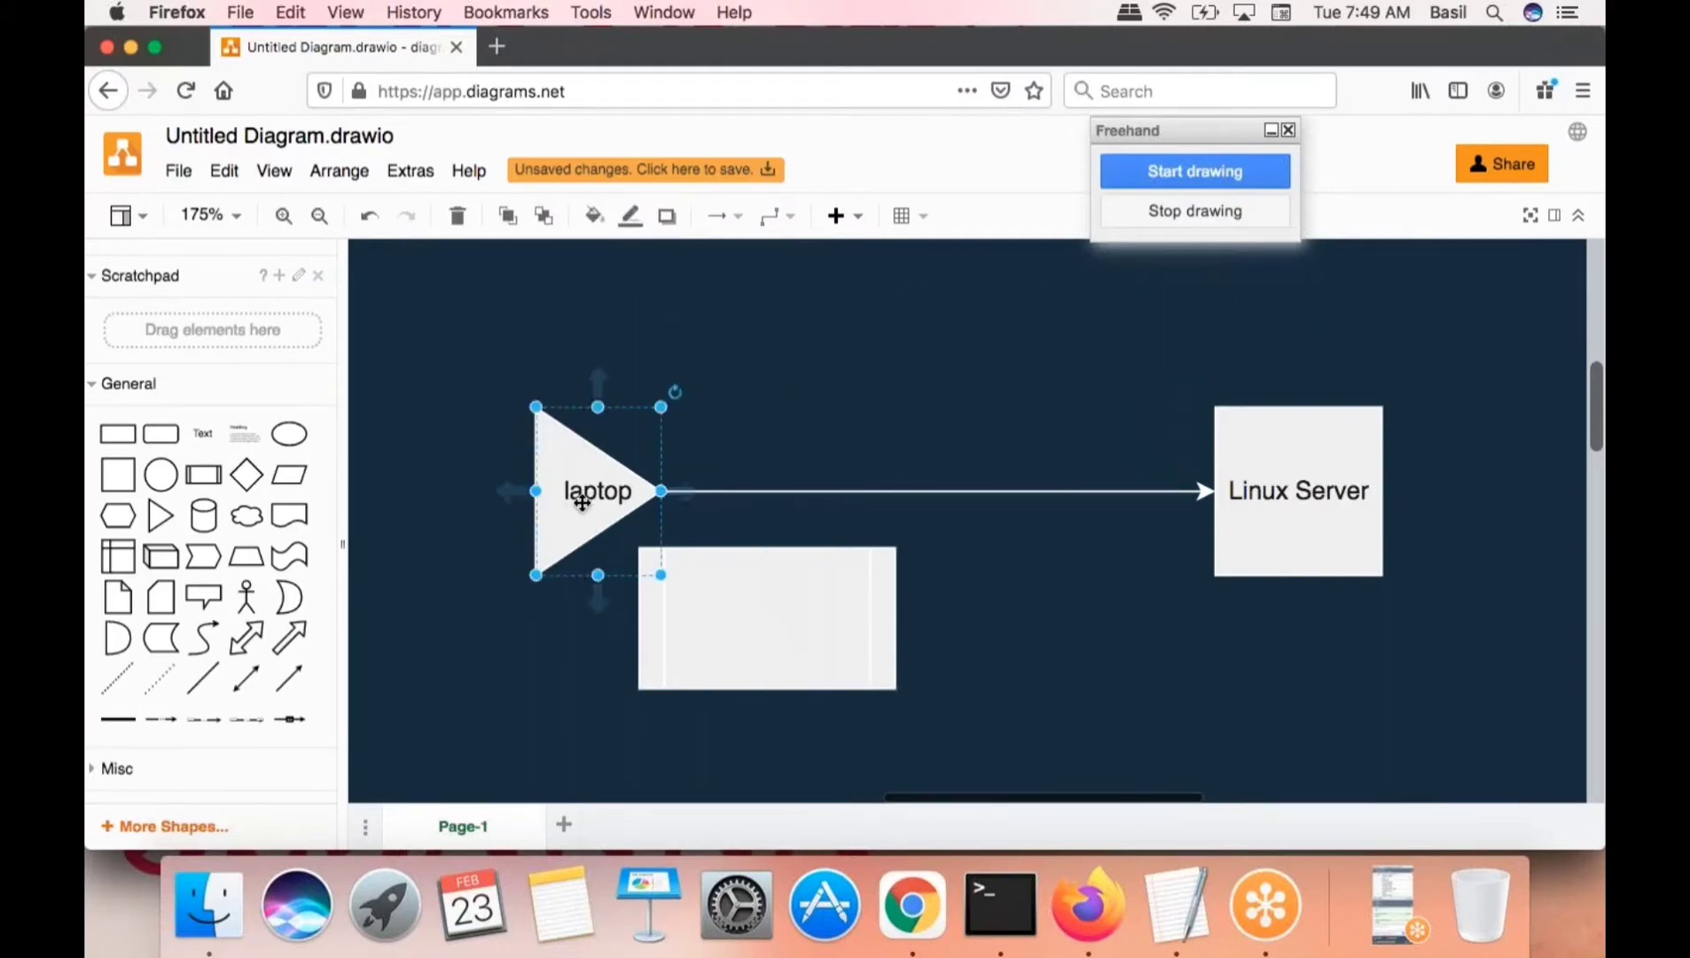
pyautogui.click(1330, 488)
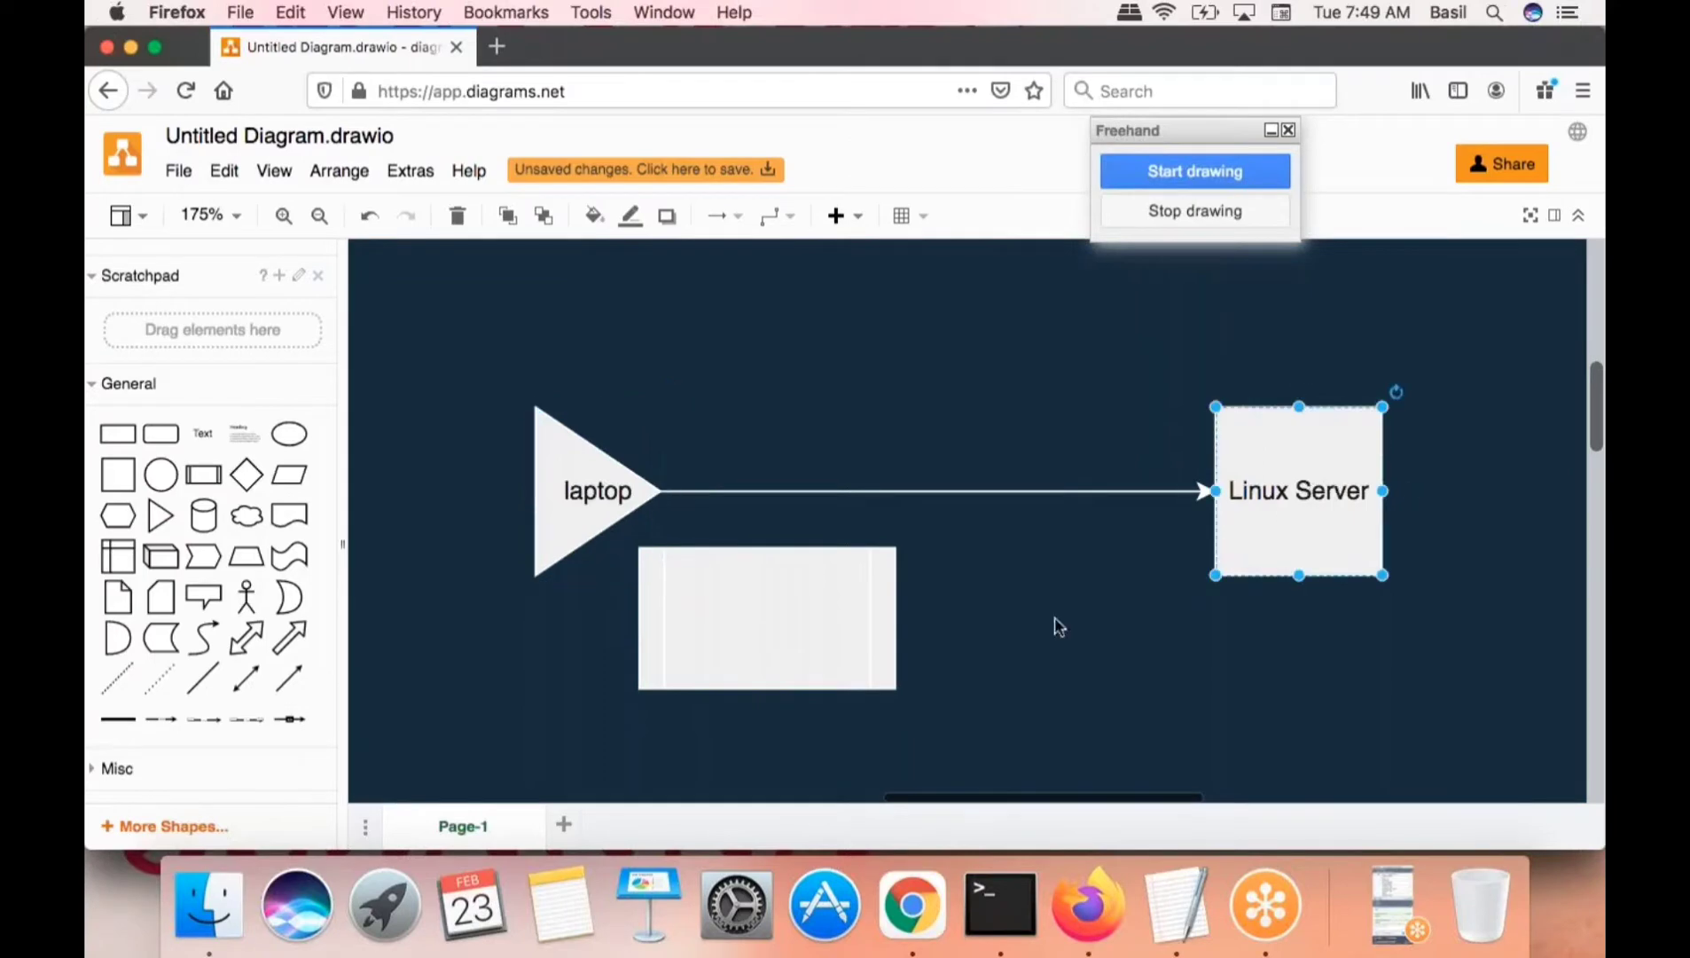
pyautogui.click(790, 628)
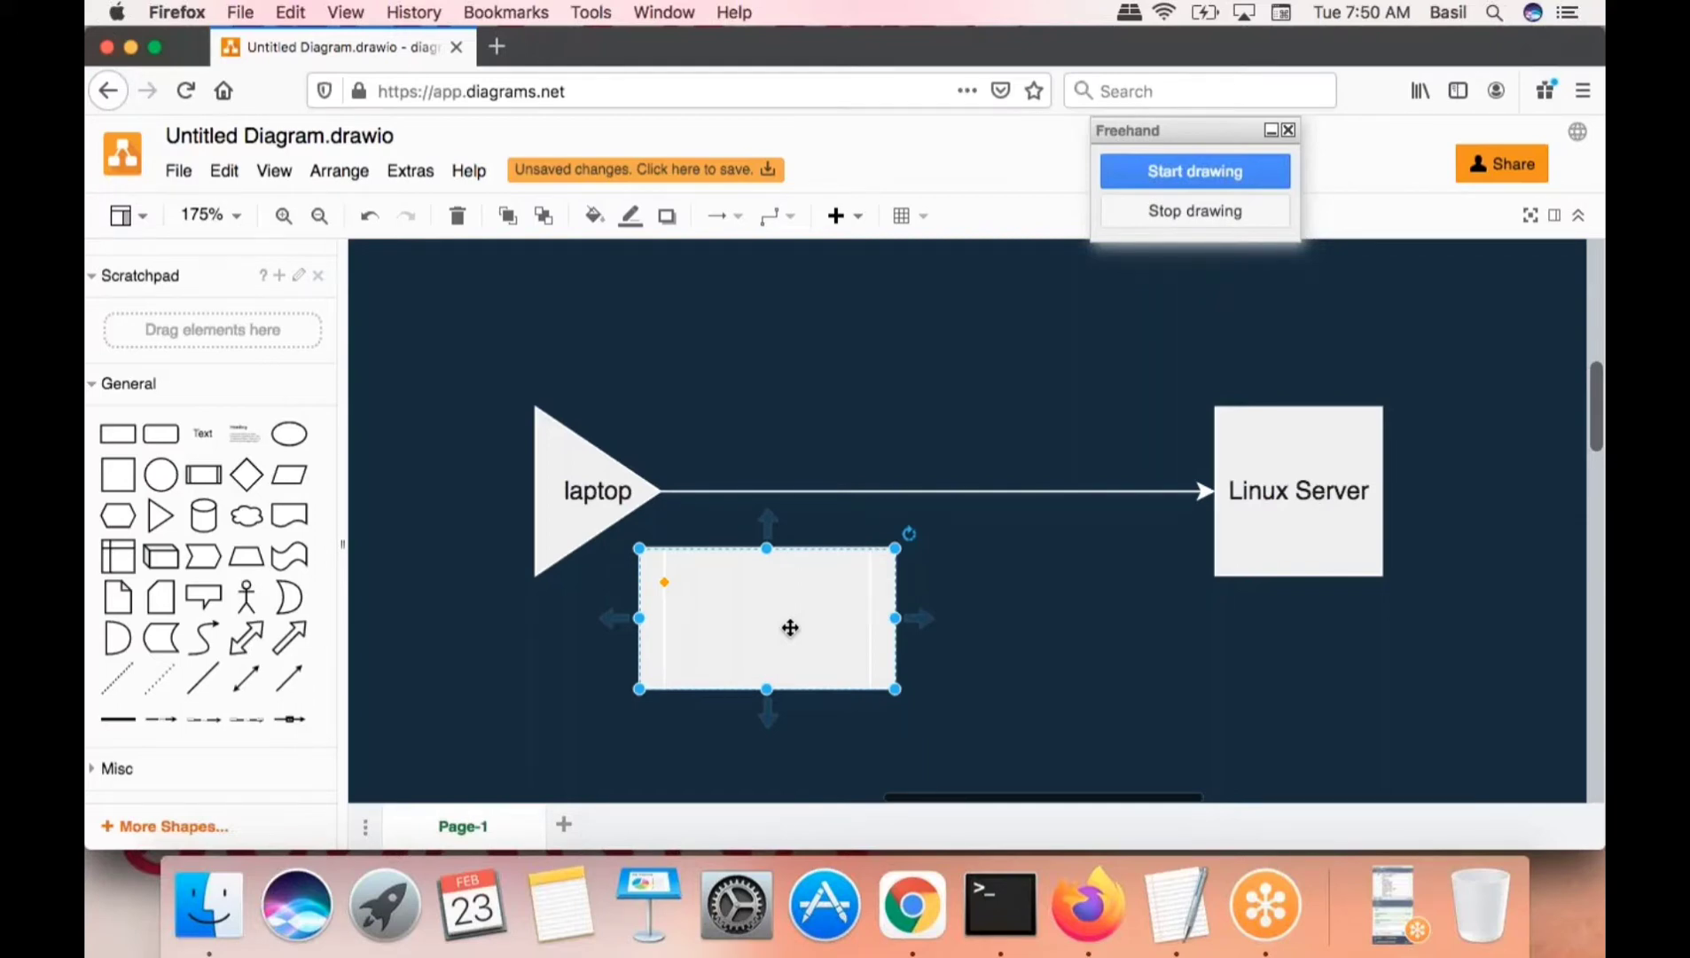
pyautogui.click(1330, 521)
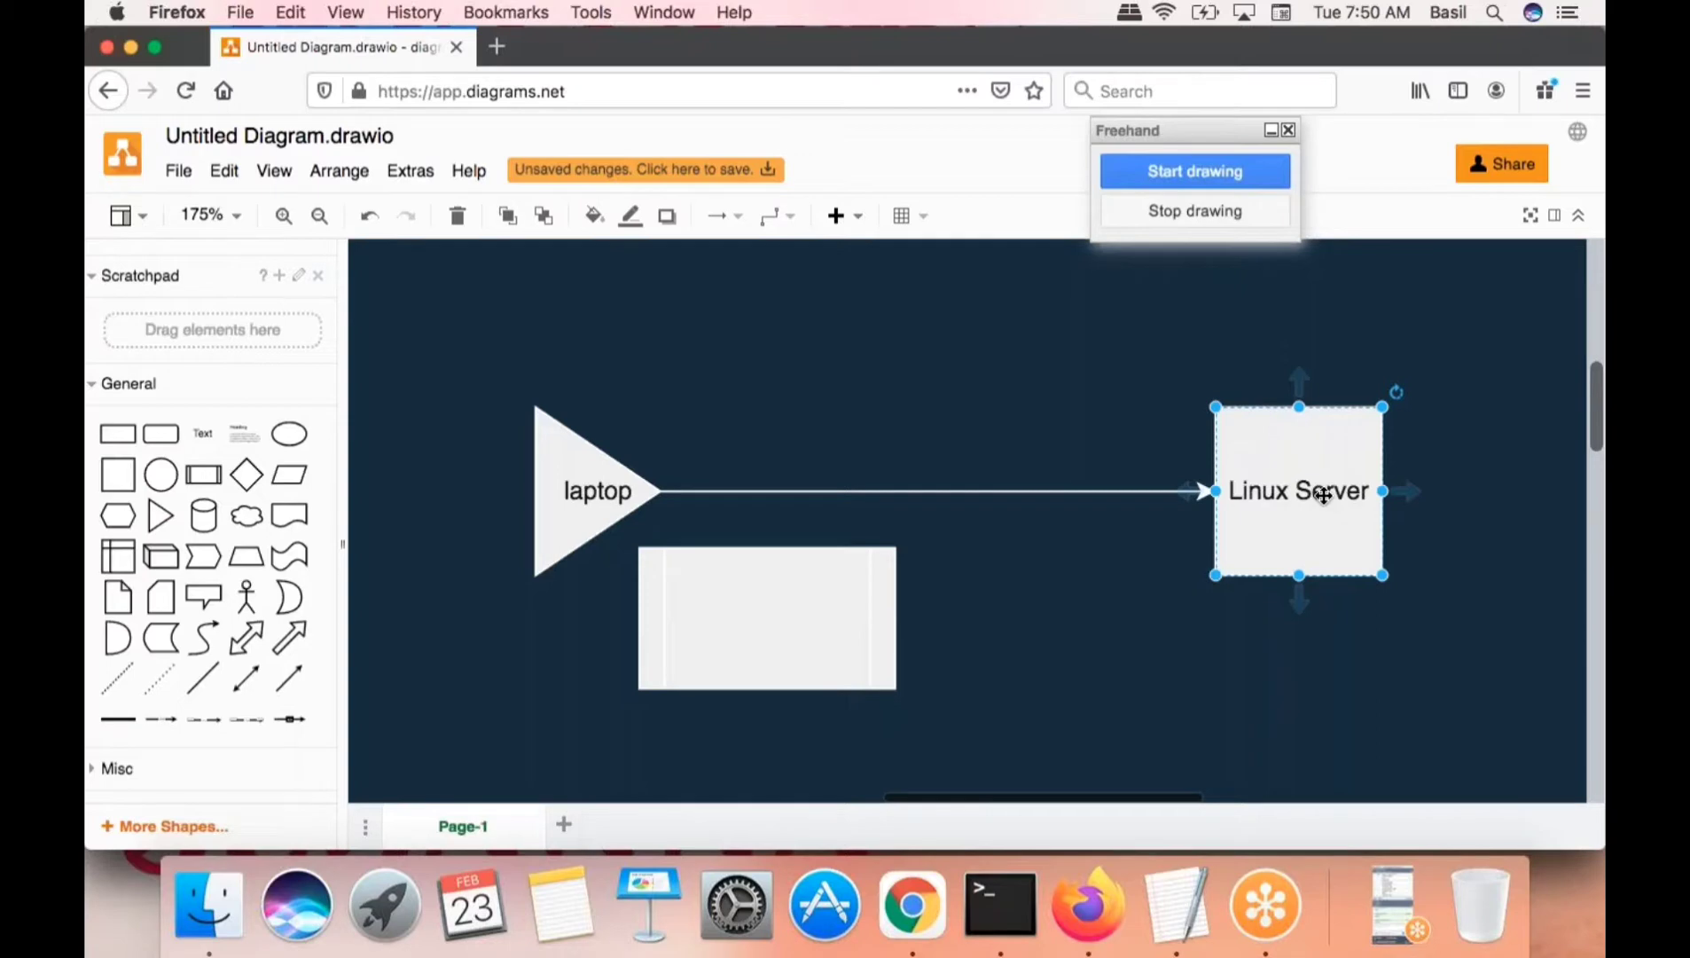
pyautogui.click(779, 629)
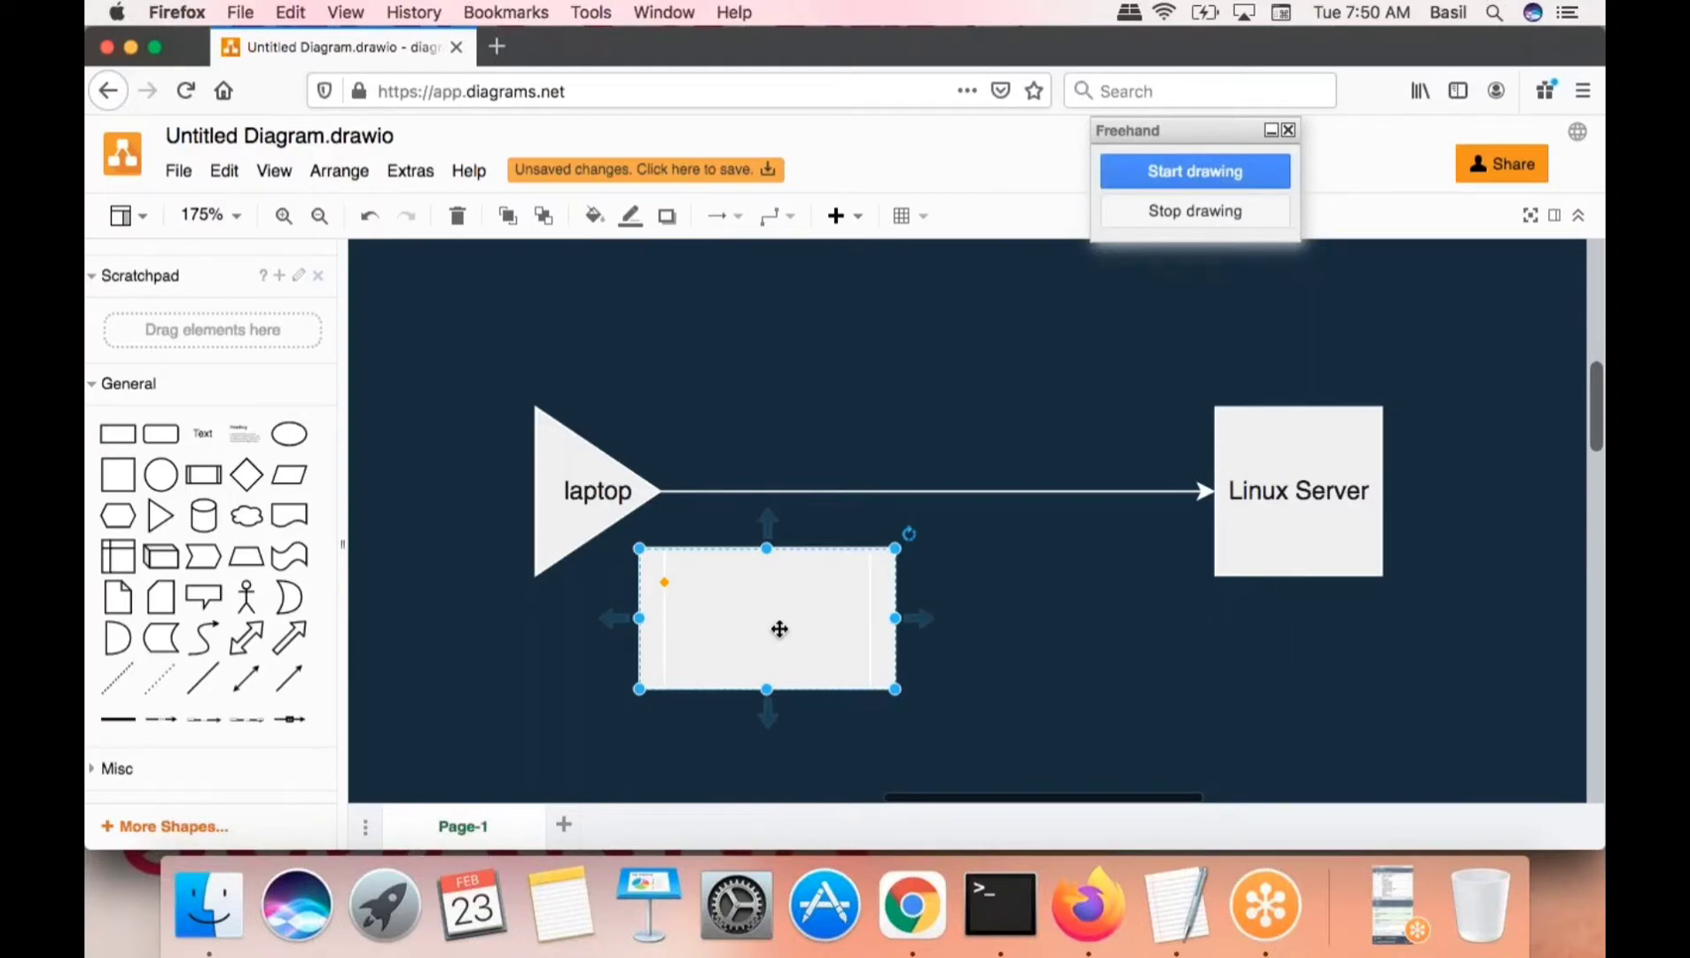
pyautogui.click(993, 603)
pyautogui.click(782, 626)
pyautogui.click(1092, 651)
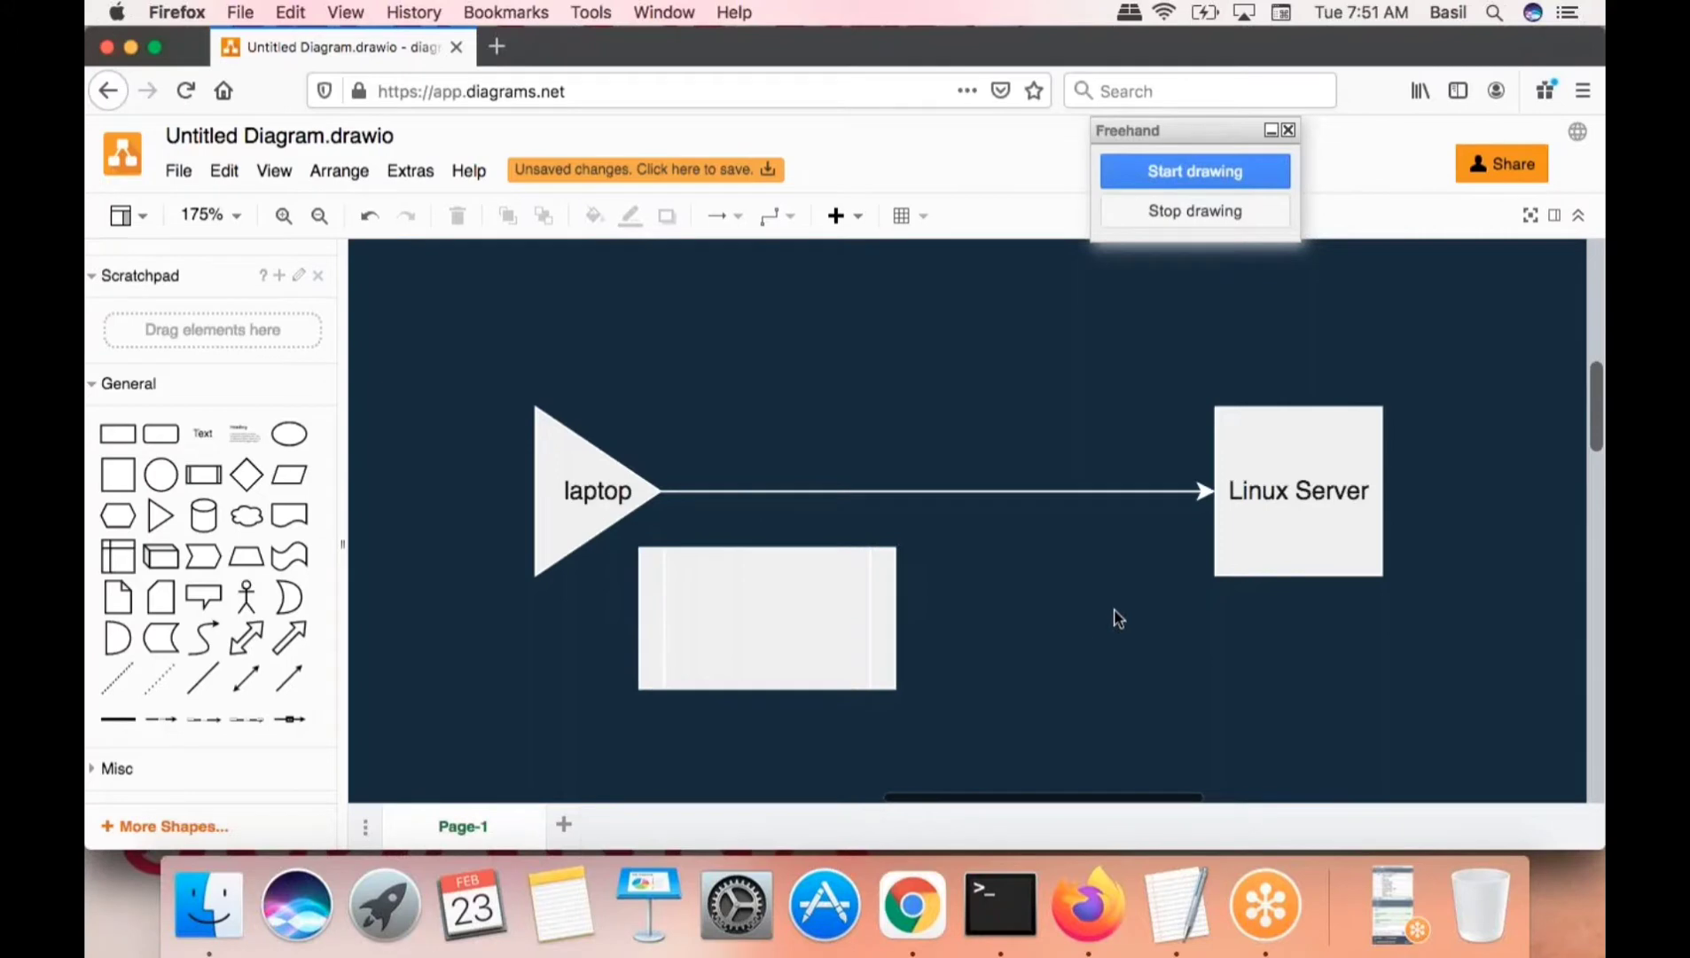
# - Freehand-sketch 'aws' with an arrow onto Linux Server, a tick over laptop, and side notes
pyautogui.click(1233, 173)
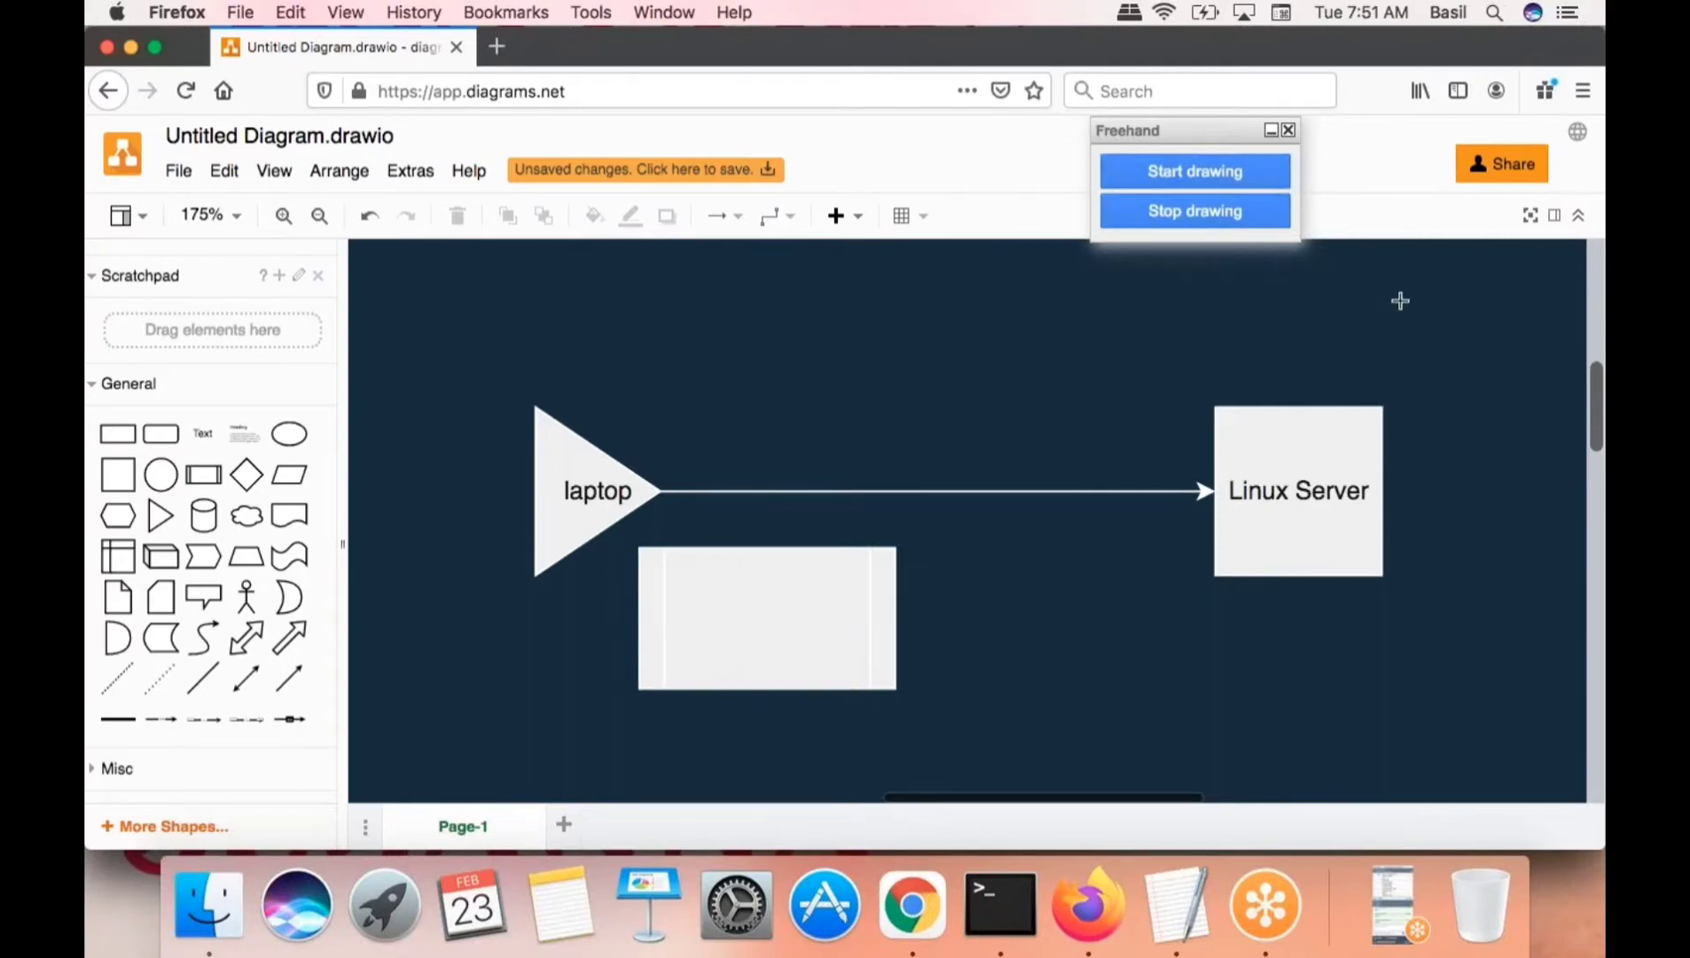
pyautogui.moveTo(1445, 292)
pyautogui.mouseDown()
pyautogui.moveTo(1464, 315)
pyautogui.moveTo(1476, 299)
pyautogui.moveTo(1508, 342)
pyautogui.moveTo(1524, 292)
pyautogui.moveTo(1543, 338)
pyautogui.mouseUp()
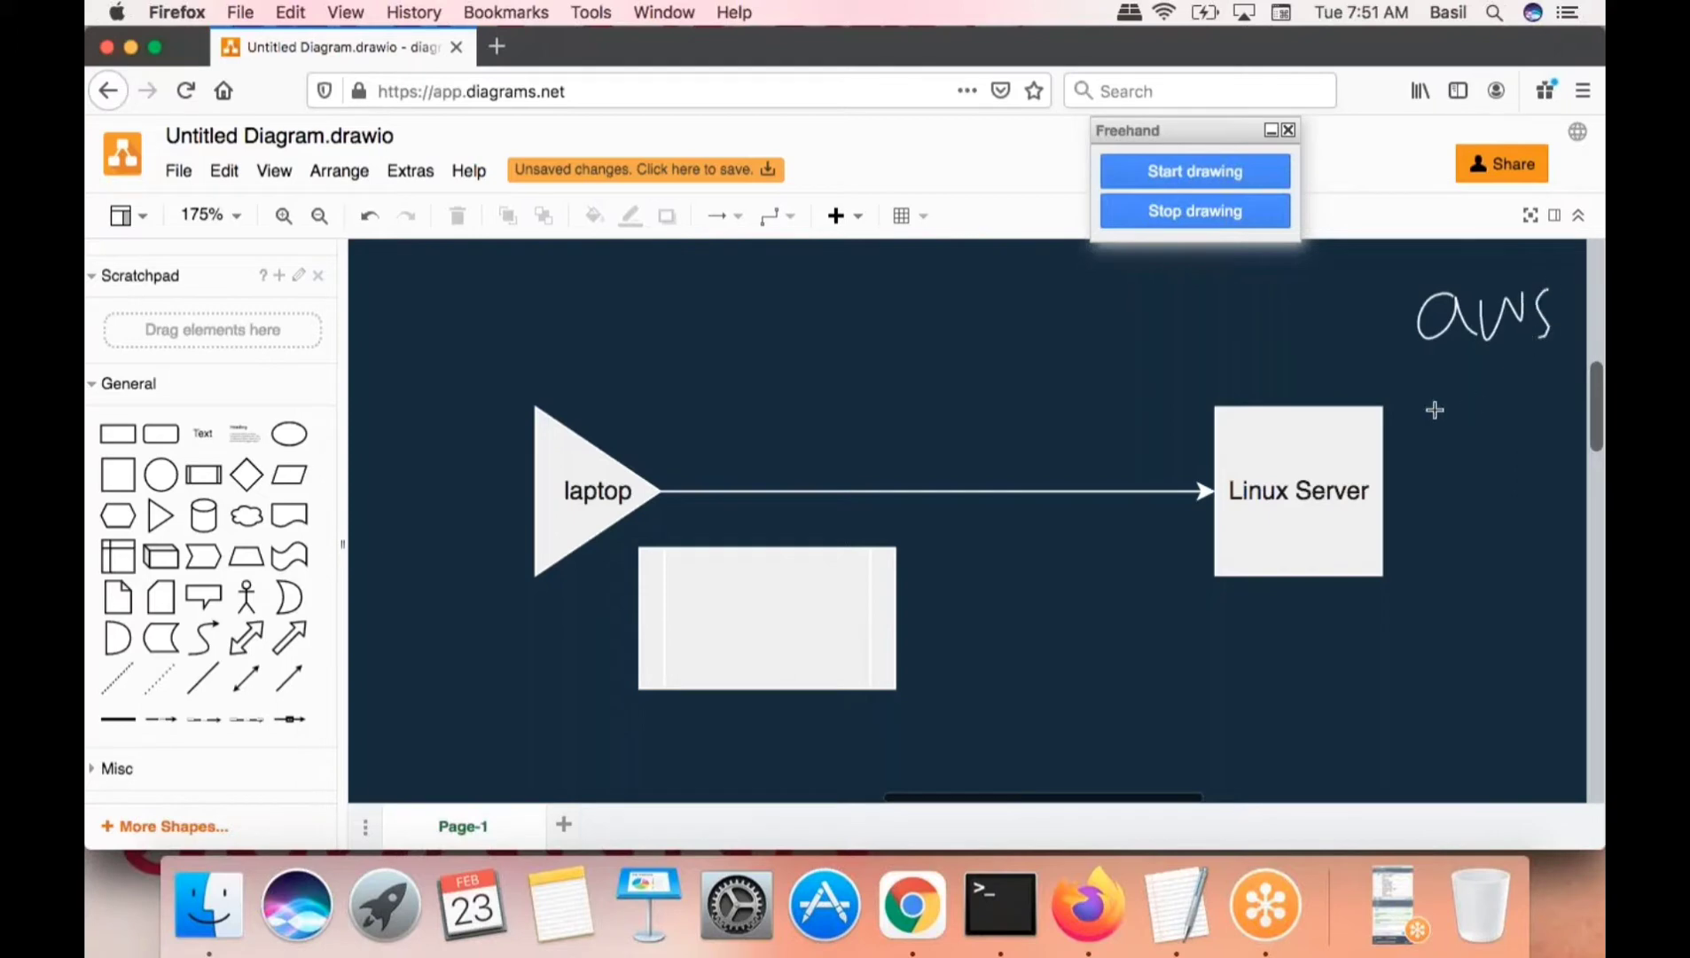
pyautogui.moveTo(1355, 326)
pyautogui.mouseDown()
pyautogui.moveTo(1350, 397)
pyautogui.moveTo(1422, 431)
pyautogui.moveTo(1456, 397)
pyautogui.moveTo(1484, 412)
pyautogui.moveTo(1565, 363)
pyautogui.moveTo(1580, 387)
pyautogui.mouseUp()
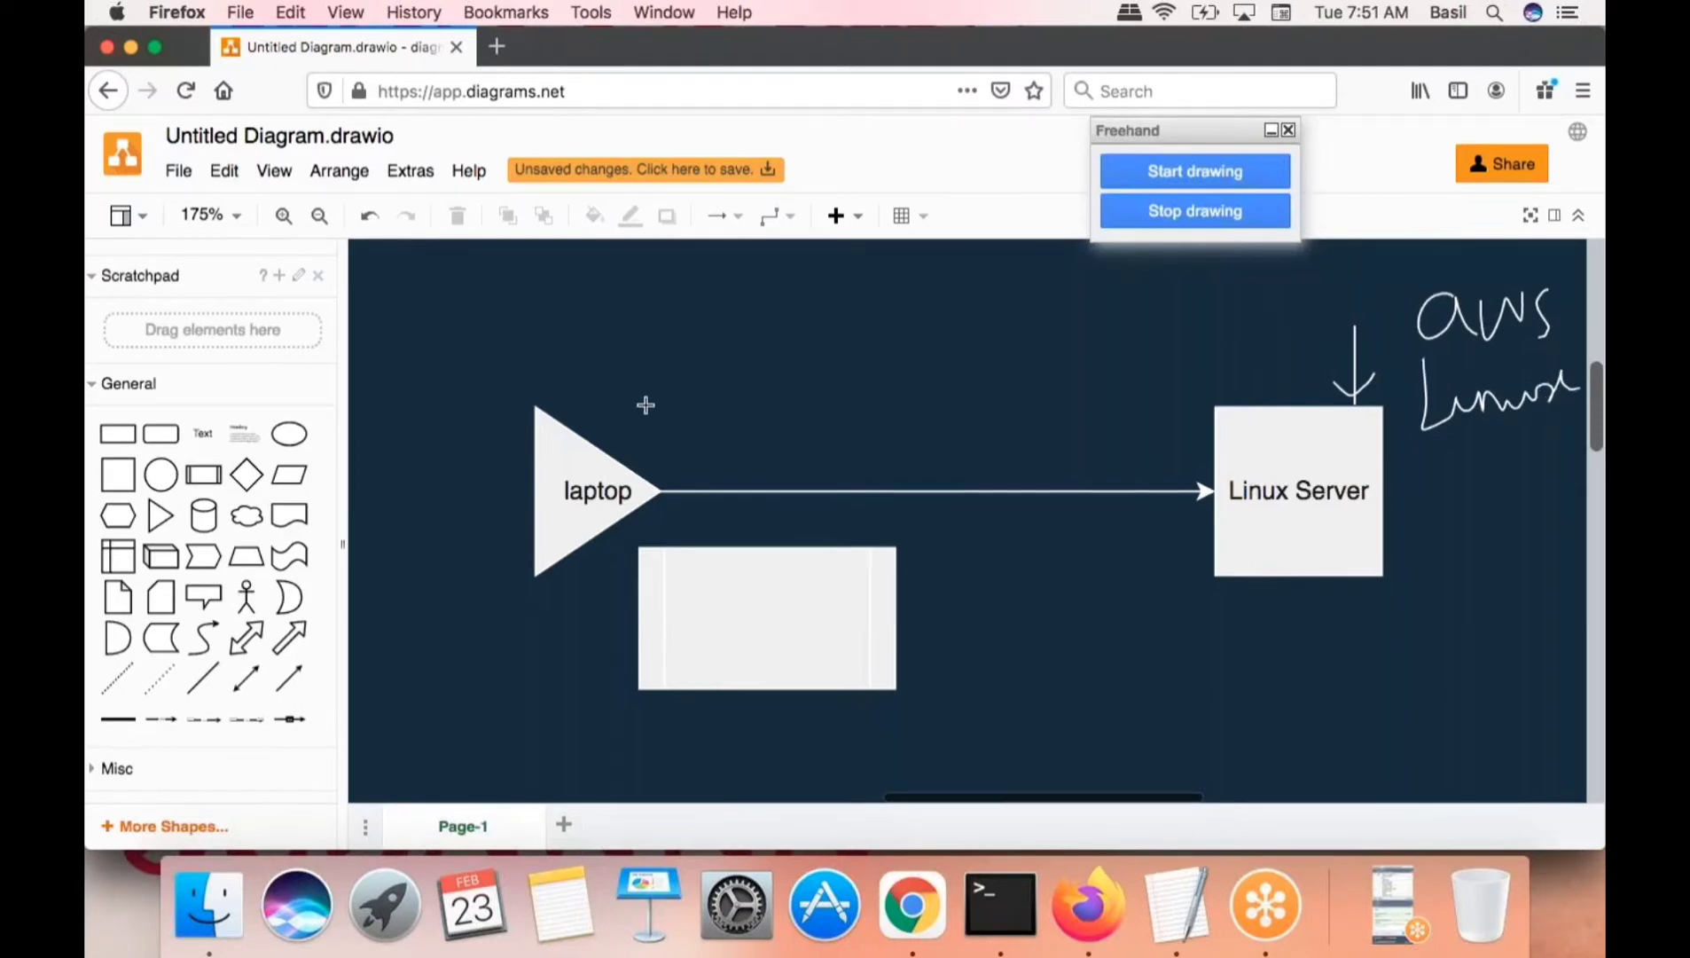
pyautogui.moveTo(586, 384); pyautogui.dragTo(644, 340)
pyautogui.moveTo(1067, 471); pyautogui.dragTo(1080, 527)
pyautogui.moveTo(1438, 461)
pyautogui.mouseDown()
pyautogui.moveTo(1459, 514)
pyautogui.moveTo(1481, 485)
pyautogui.moveTo(1525, 501)
pyautogui.moveTo(1552, 468)
pyautogui.moveTo(1587, 496)
pyautogui.moveTo(1141, 648)
pyautogui.moveTo(1286, 701)
pyautogui.moveTo(1398, 656)
pyautogui.mouseUp()
# - Finish freehand drawing, deselect the strokes, and minimize the diagram window to reach Chrome
pyautogui.press('Escape')
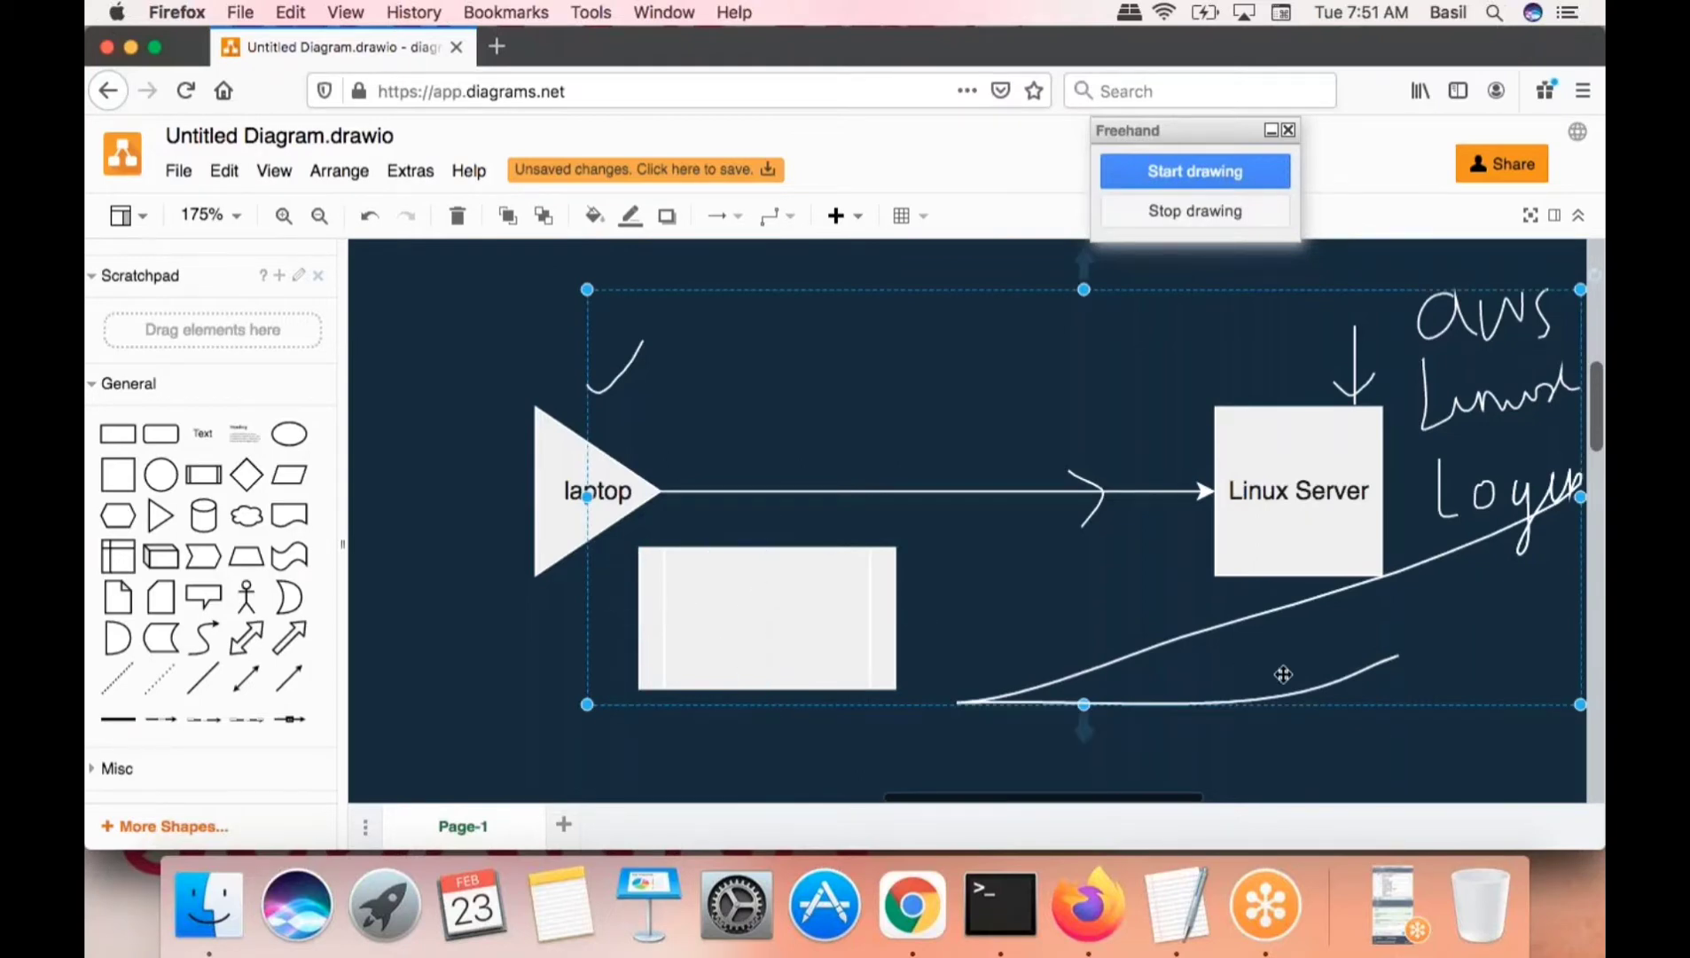
pyautogui.click(1336, 773)
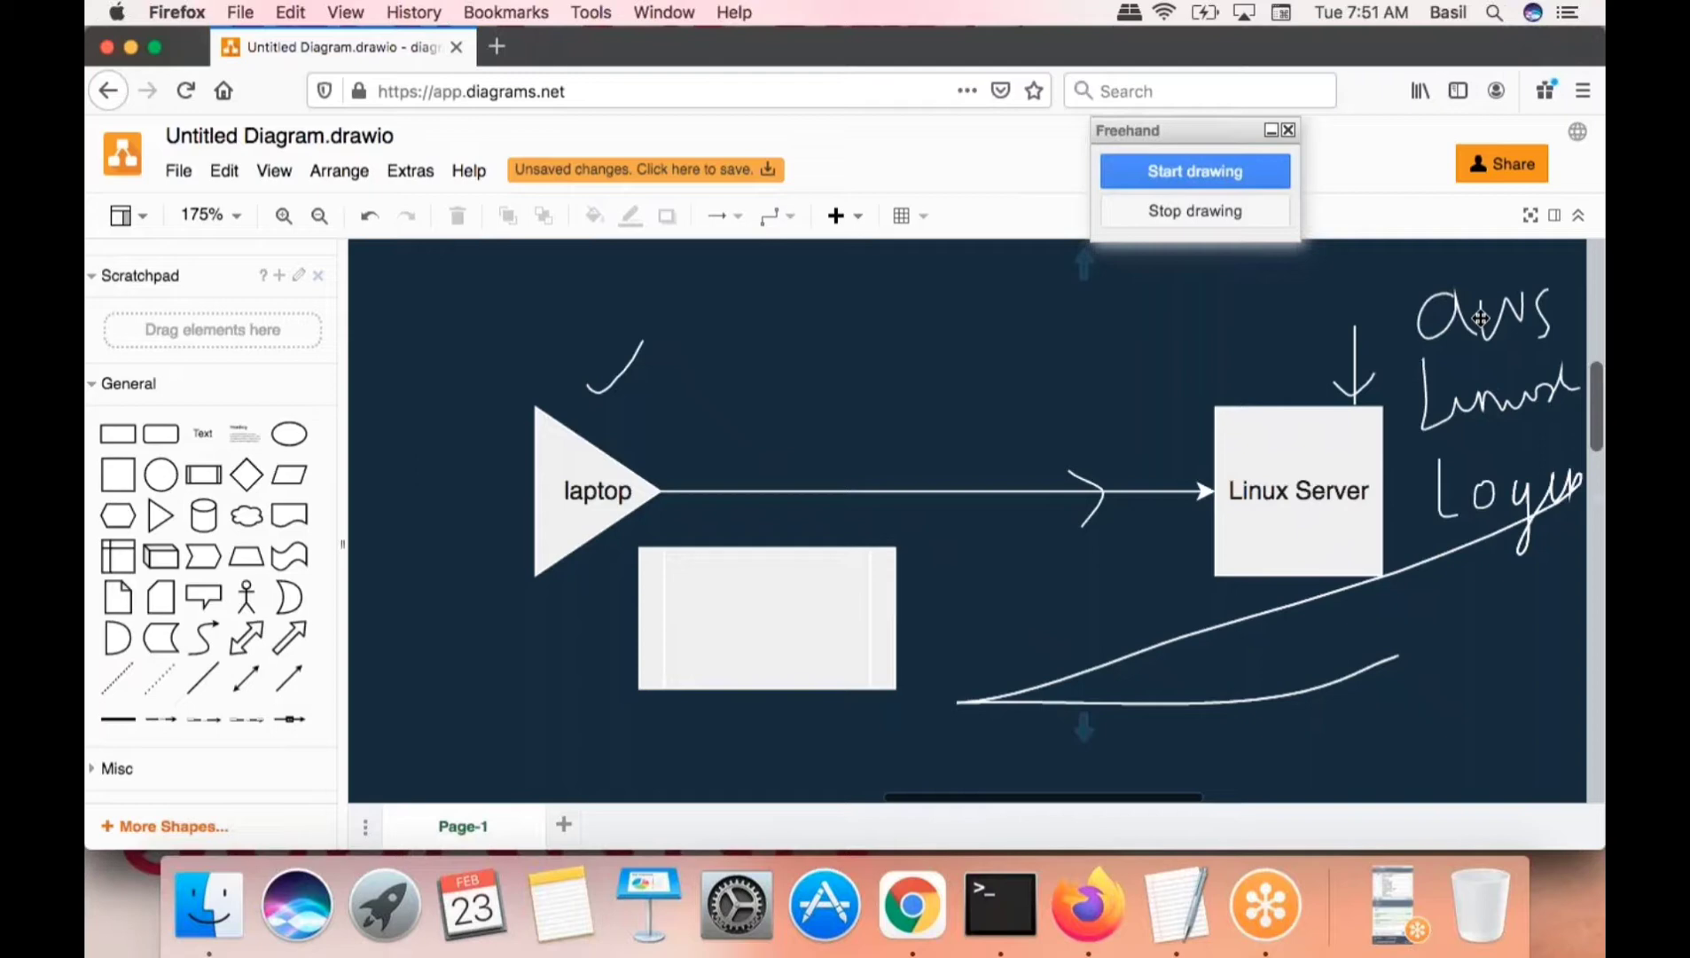
pyautogui.click(132, 48)
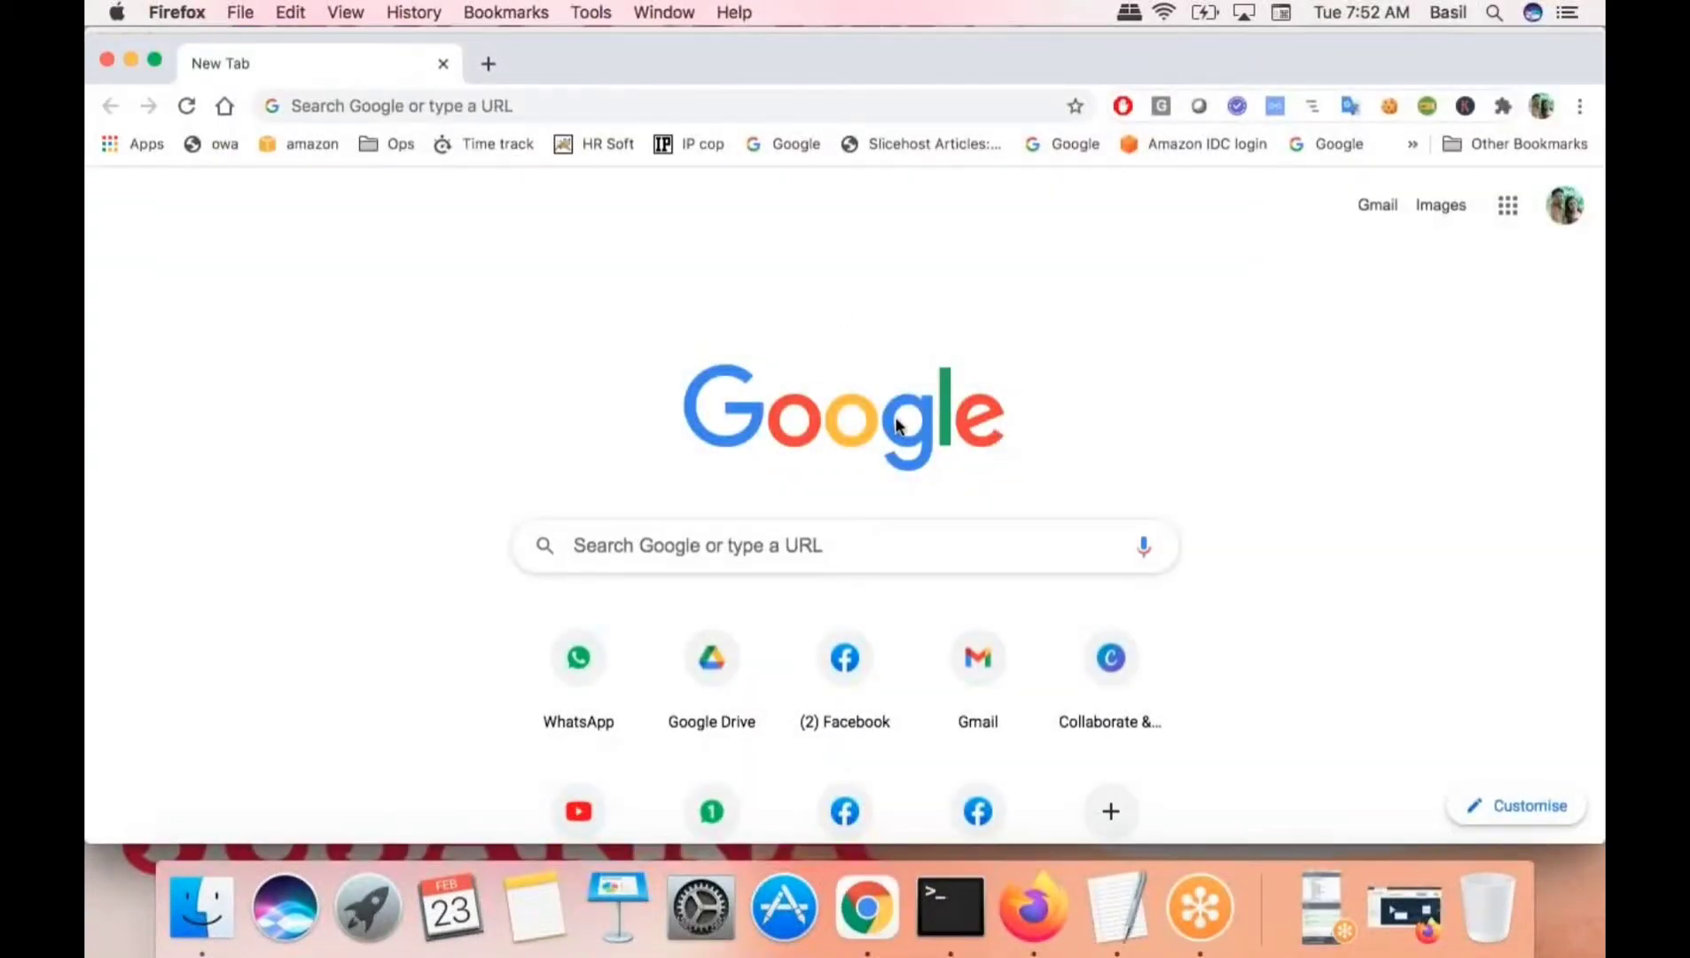
# - Enter aws.amazon.com in Chrome's address bar, copy it, and load the Amazon Web Services site
pyautogui.click(1313, 912)
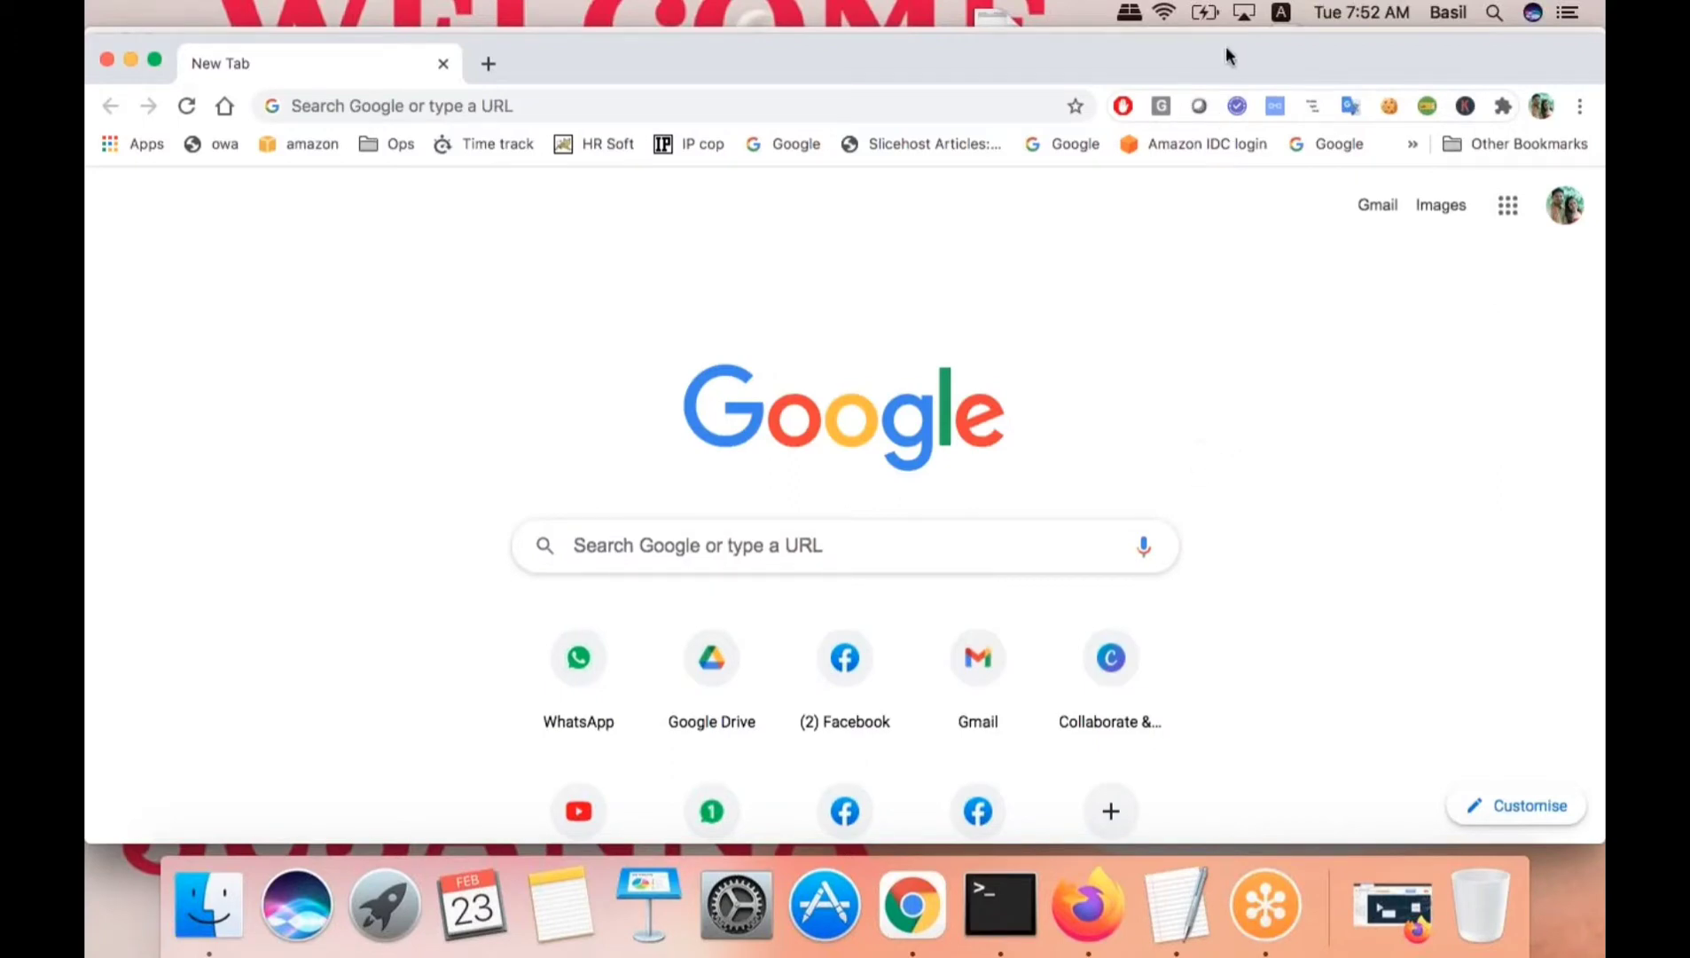
pyautogui.click(933, 103)
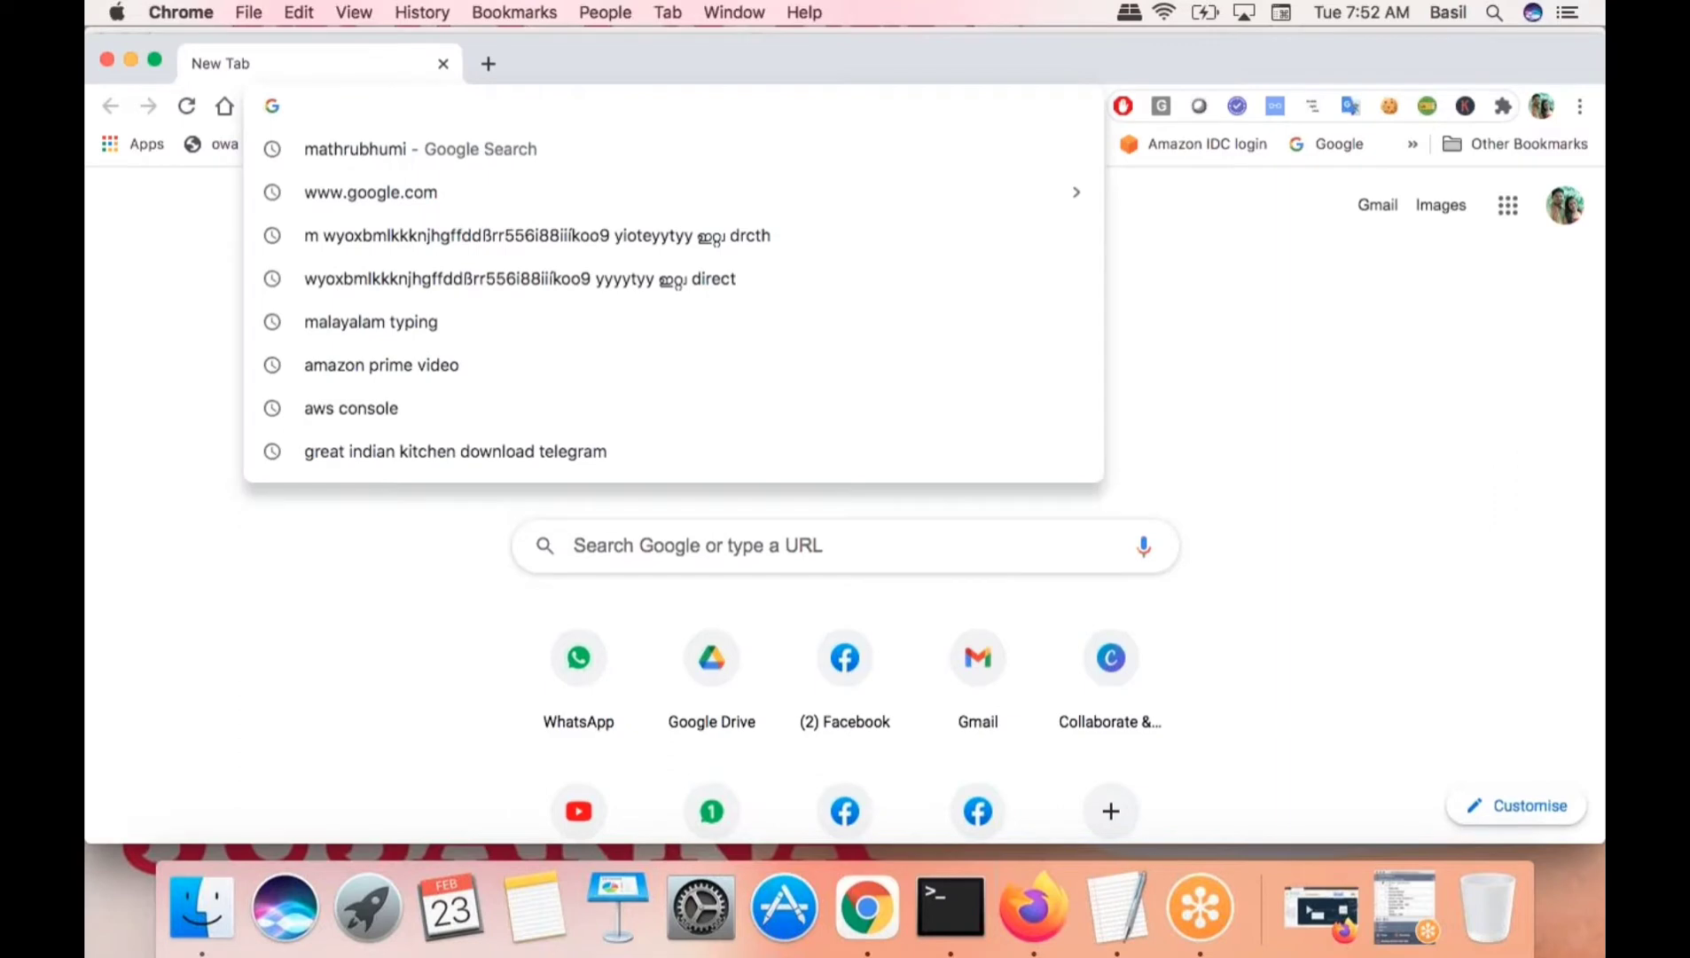
pyautogui.write('aws')
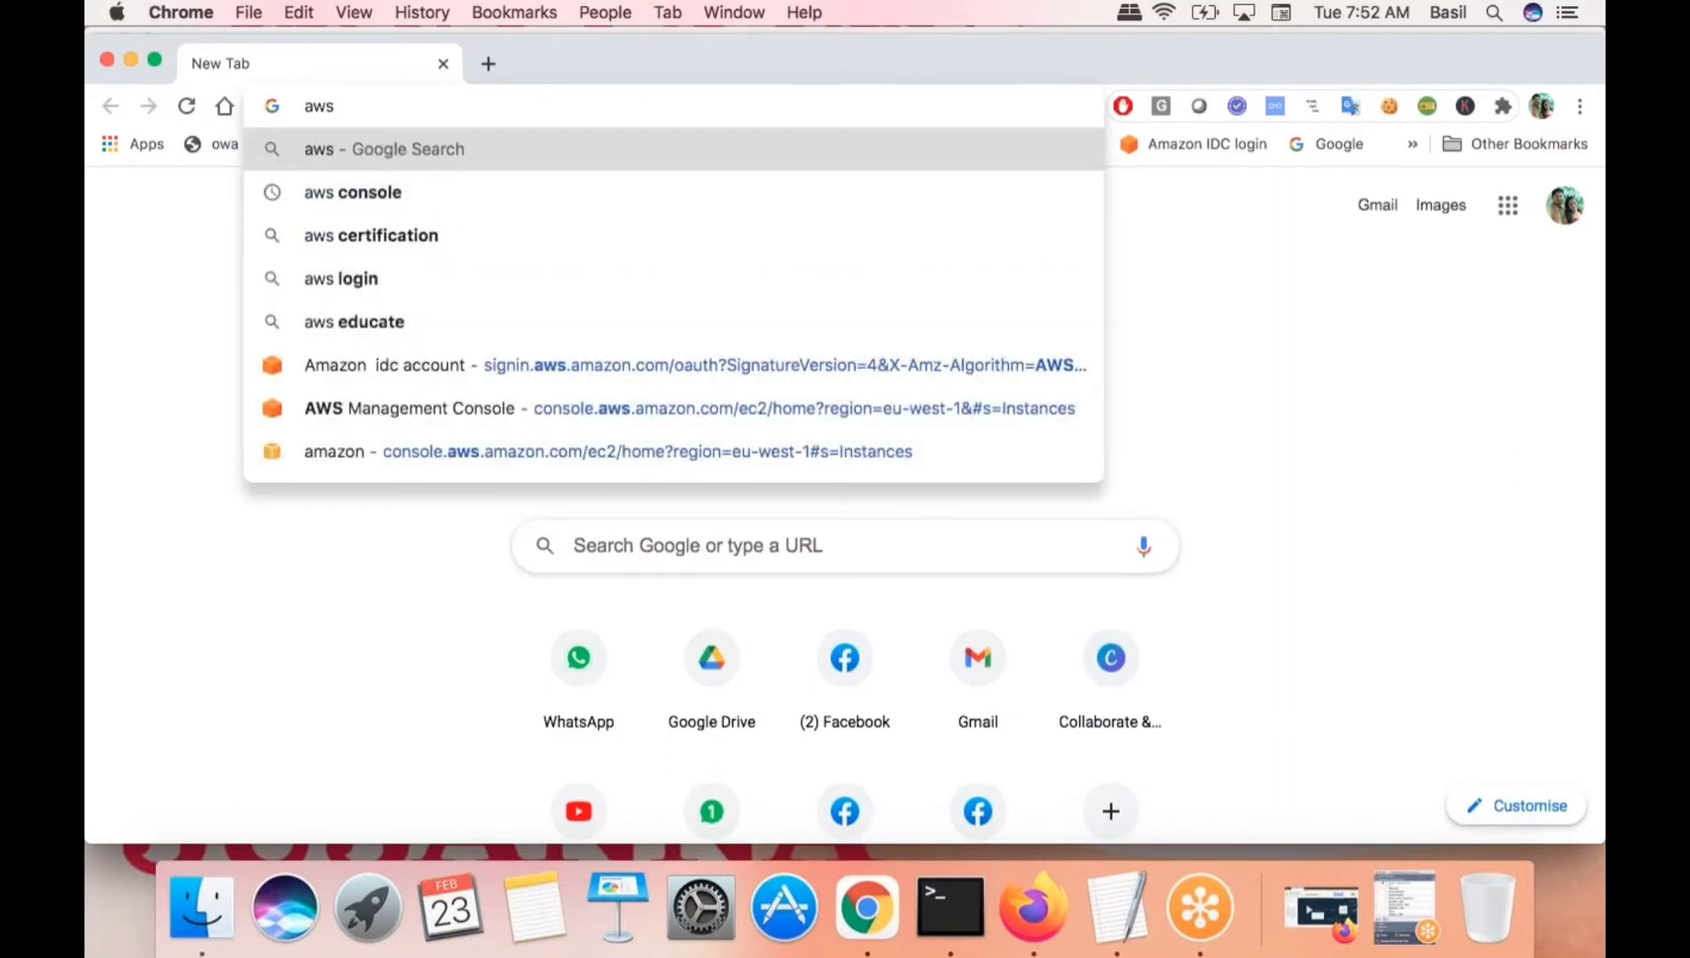
pyautogui.write('.a')
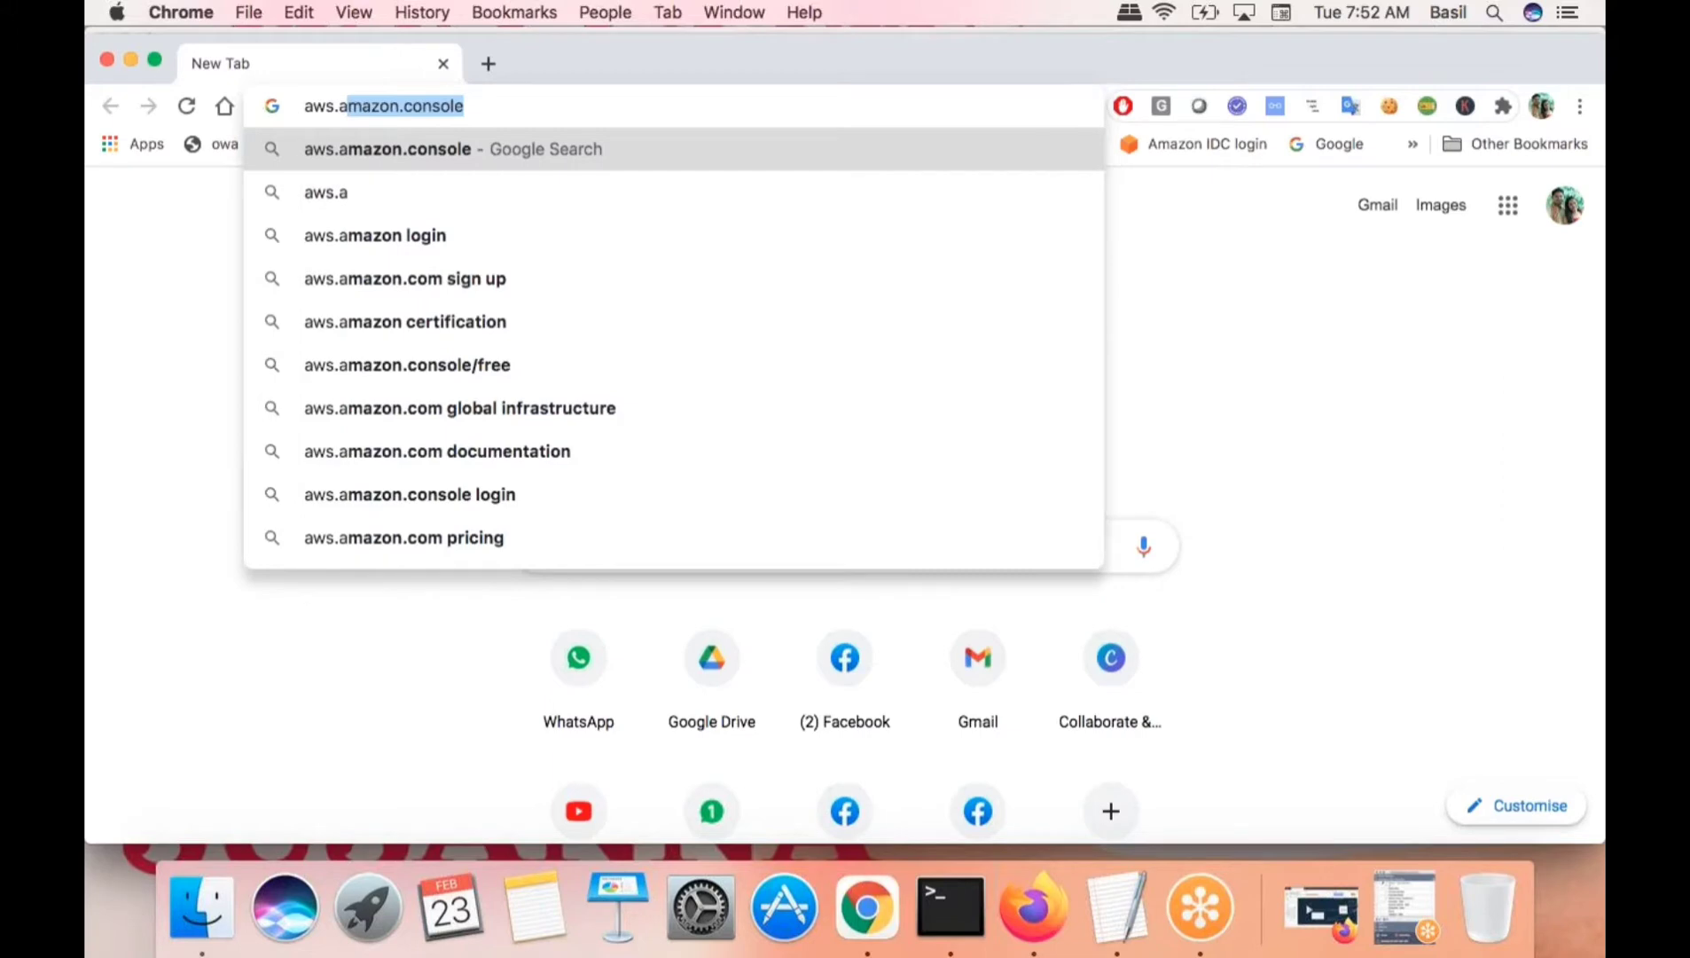
pyautogui.write('mazon.co')
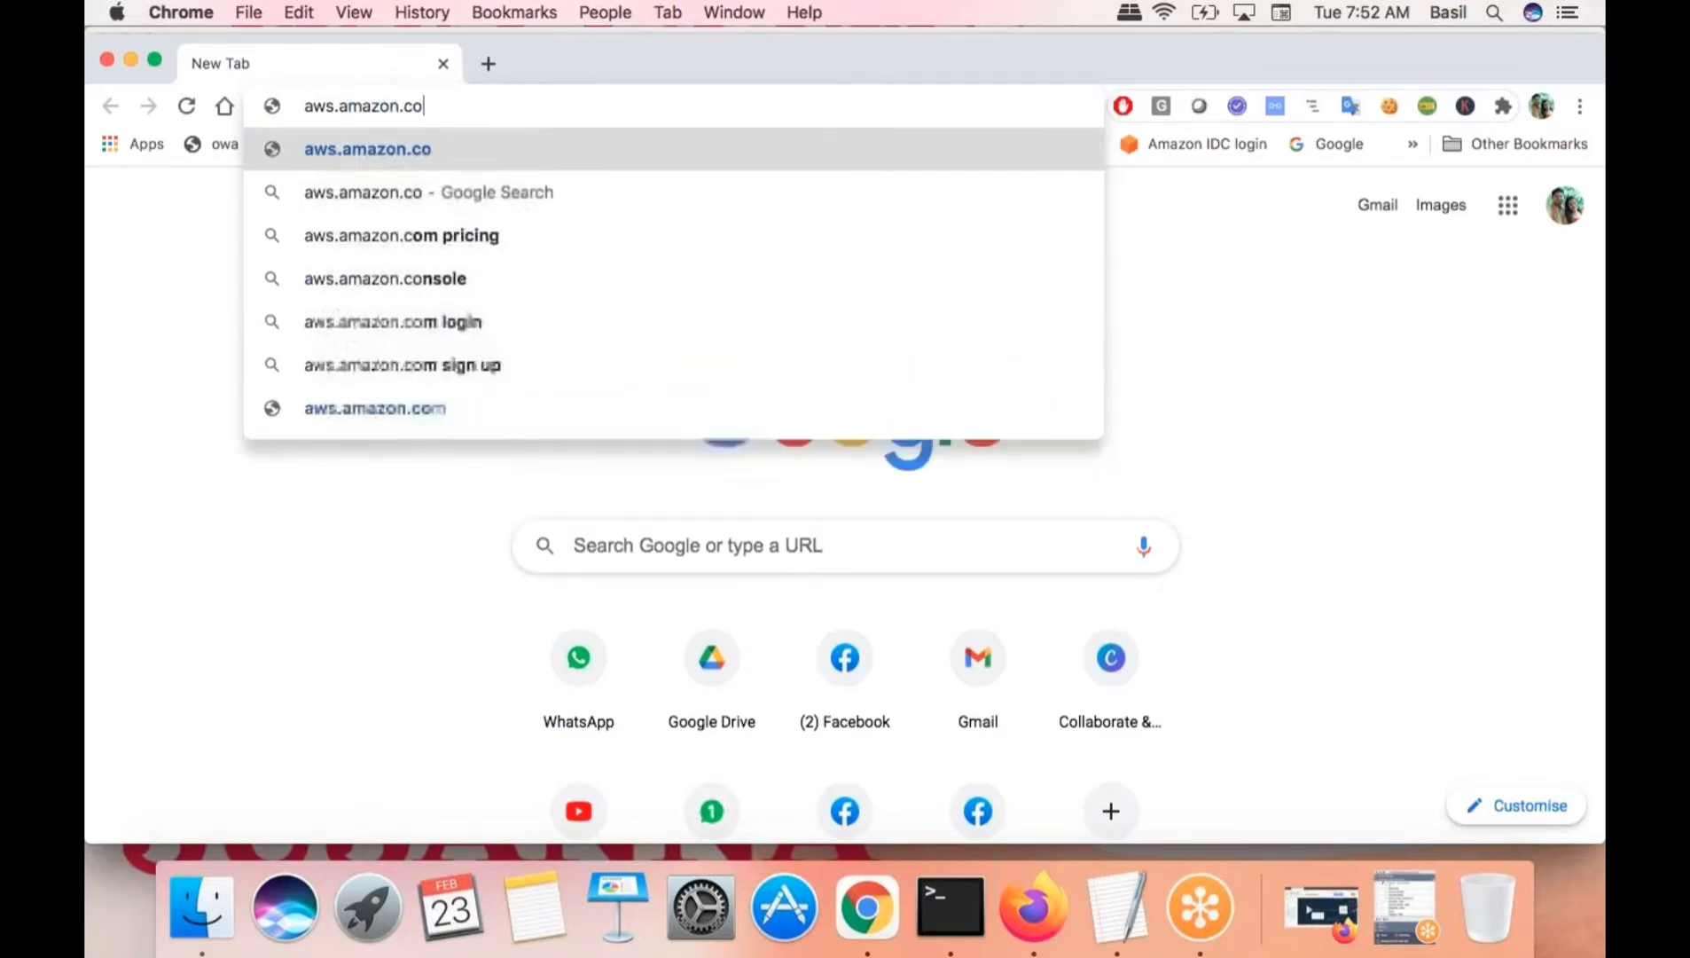
pyautogui.write('m')
pyautogui.press('super+a')
pyautogui.press('super+c')
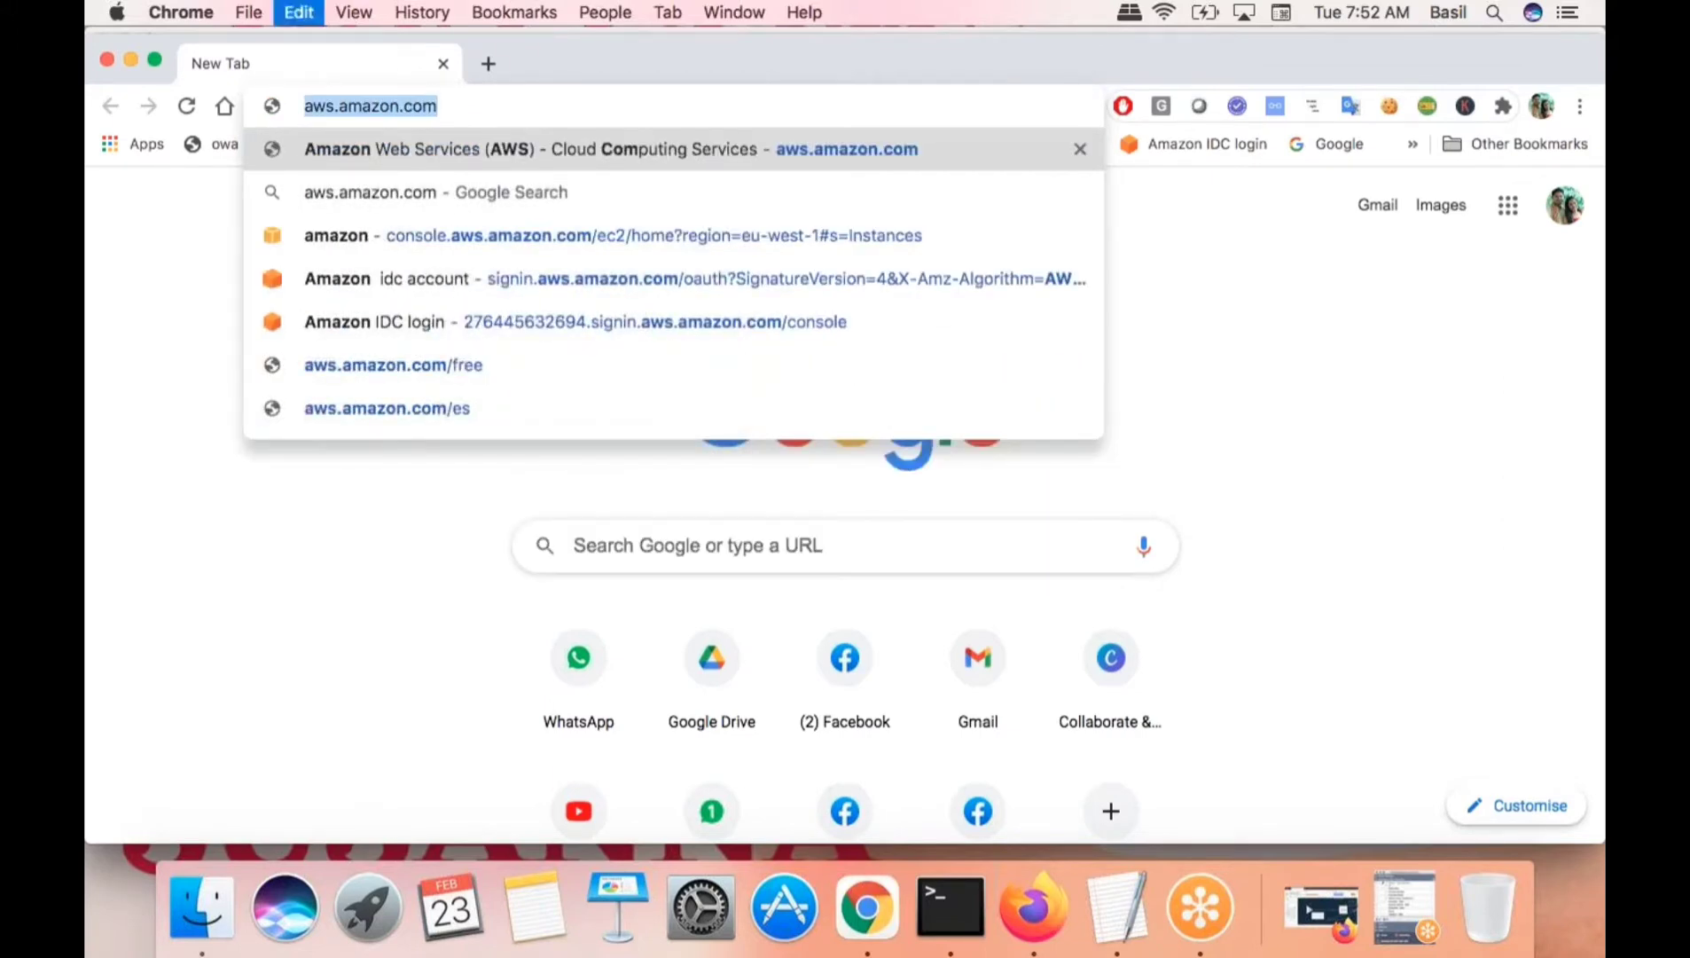
pyautogui.click(932, 158)
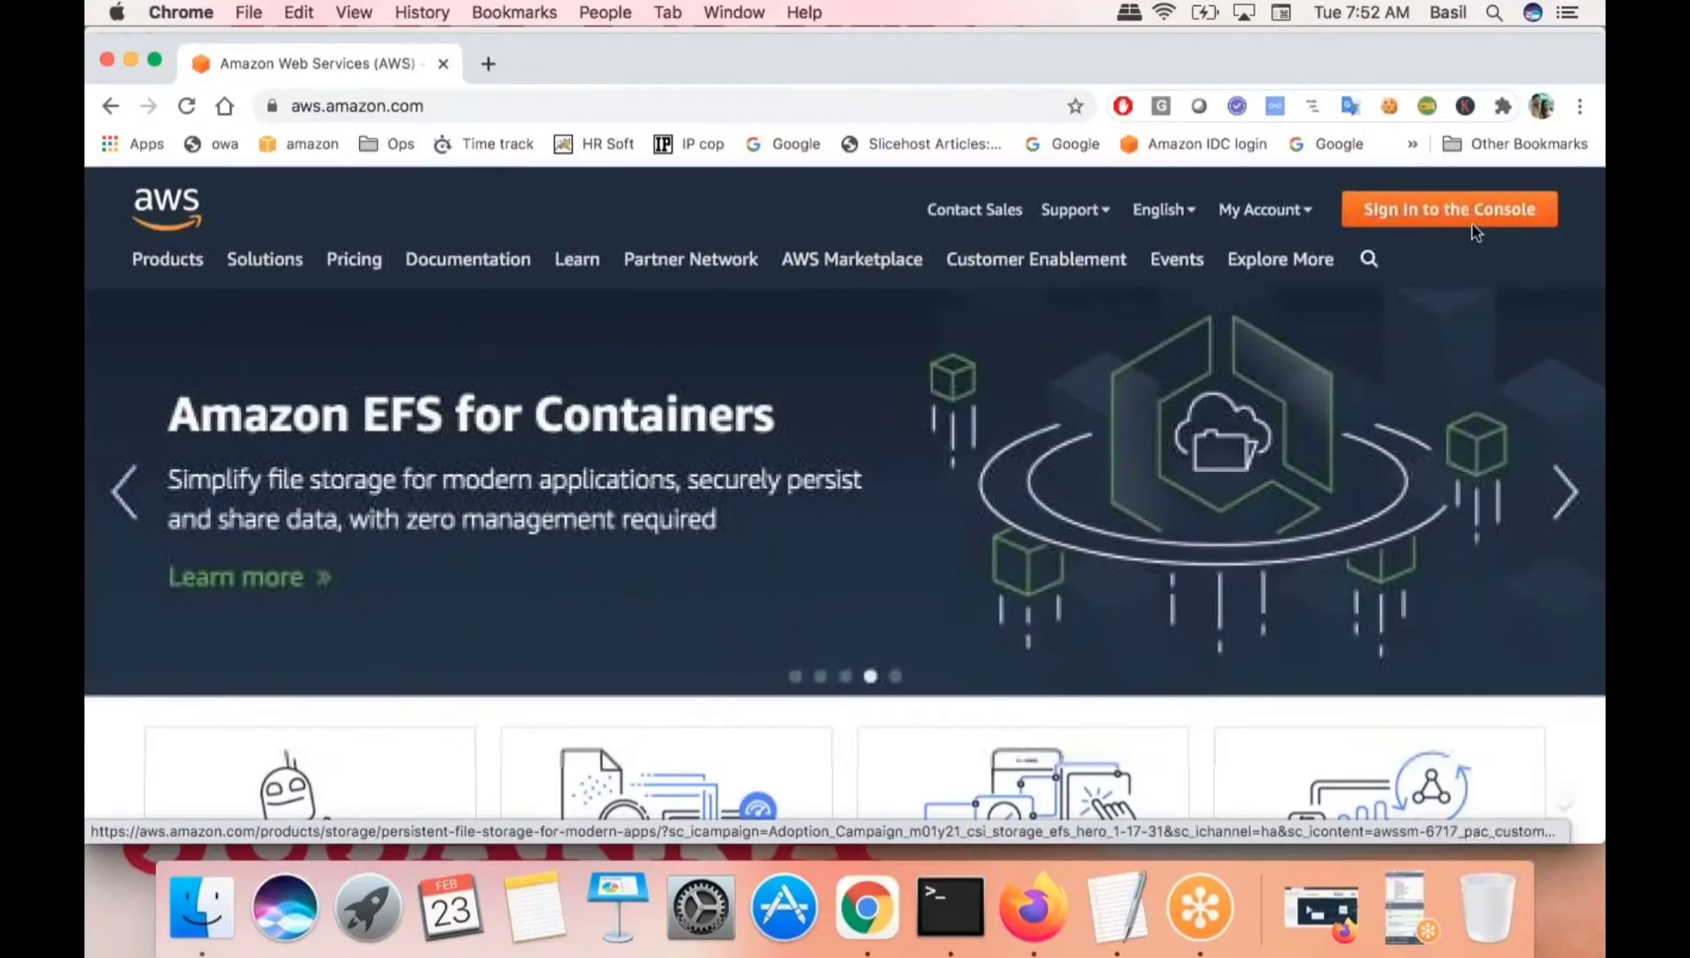
# - From 'Sign In to the Console', choose 'Create a new AWS account'
pyautogui.click(1463, 217)
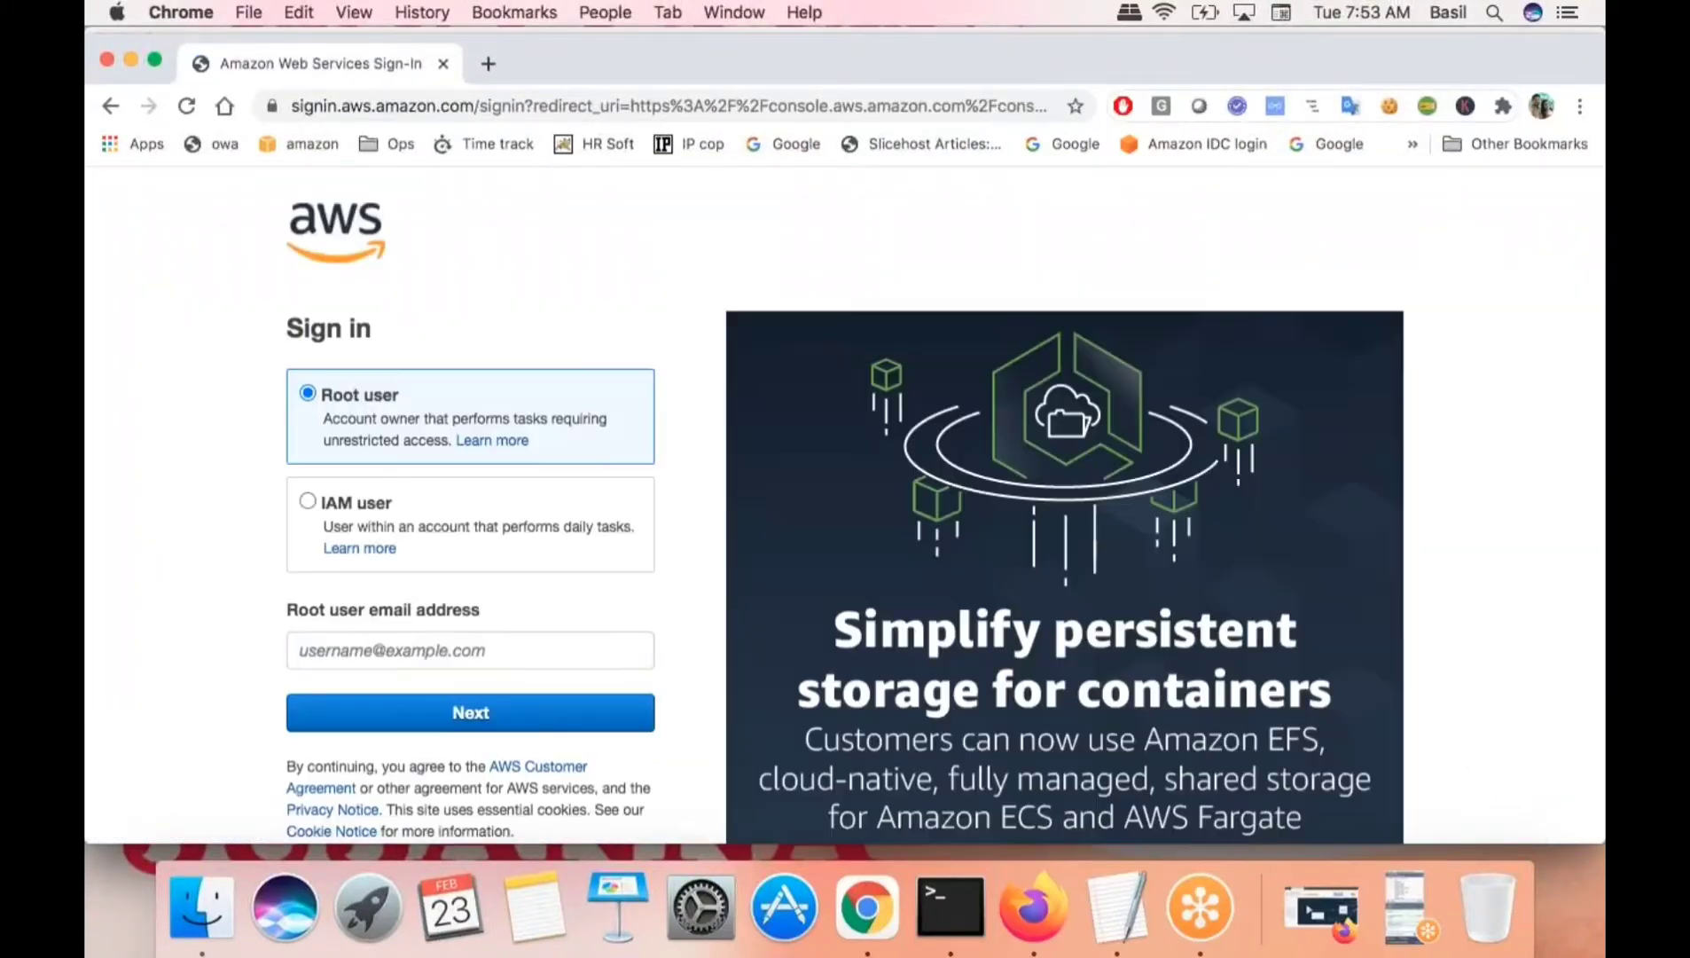
pyautogui.scroll(-3, 546, 577)
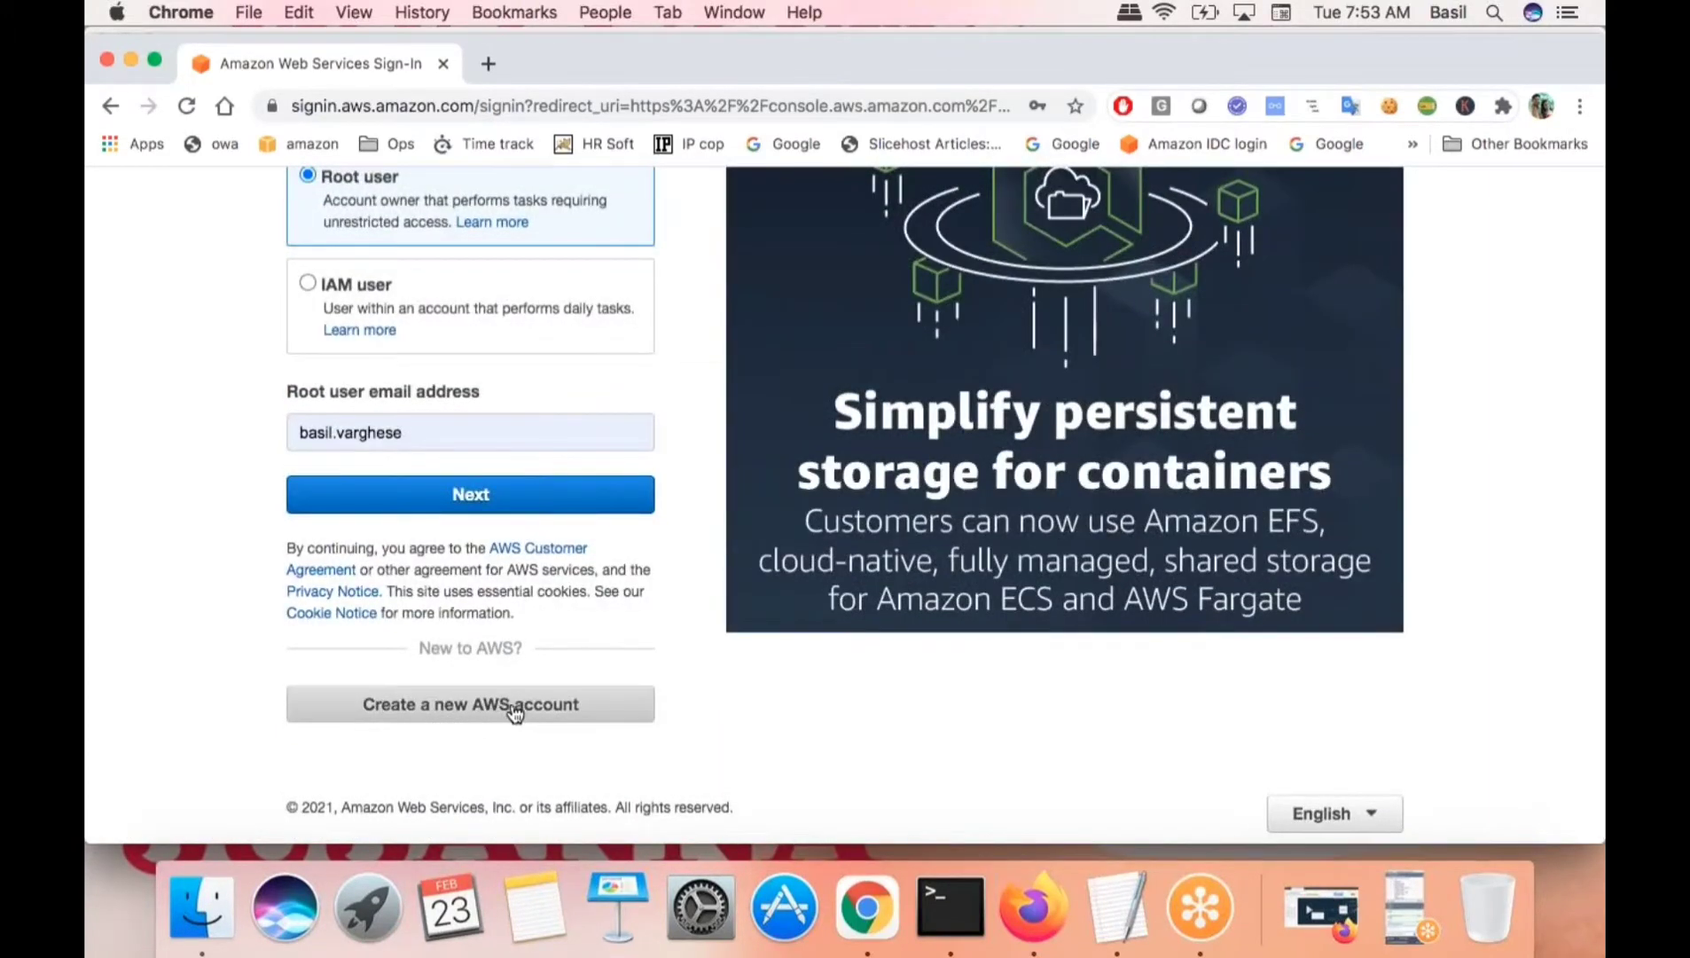
pyautogui.click(515, 712)
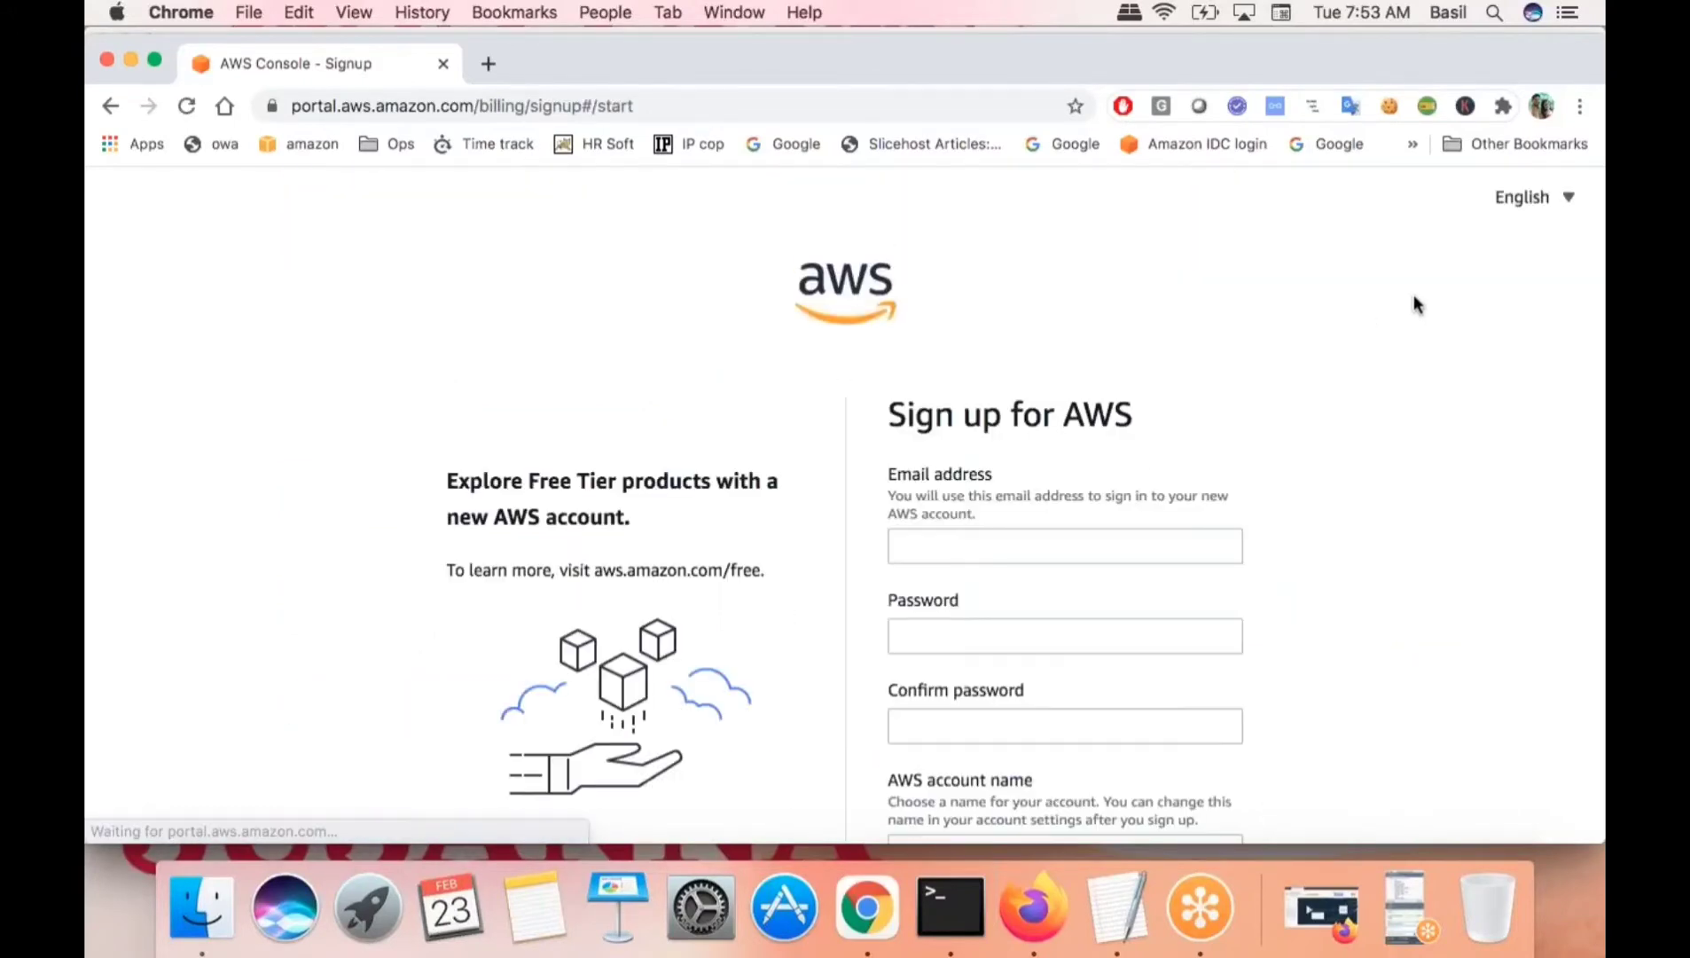
# - Visit the Email, AWS account name and Confirm password fields, leaving them empty
pyautogui.scroll(-5, 1263, 503)
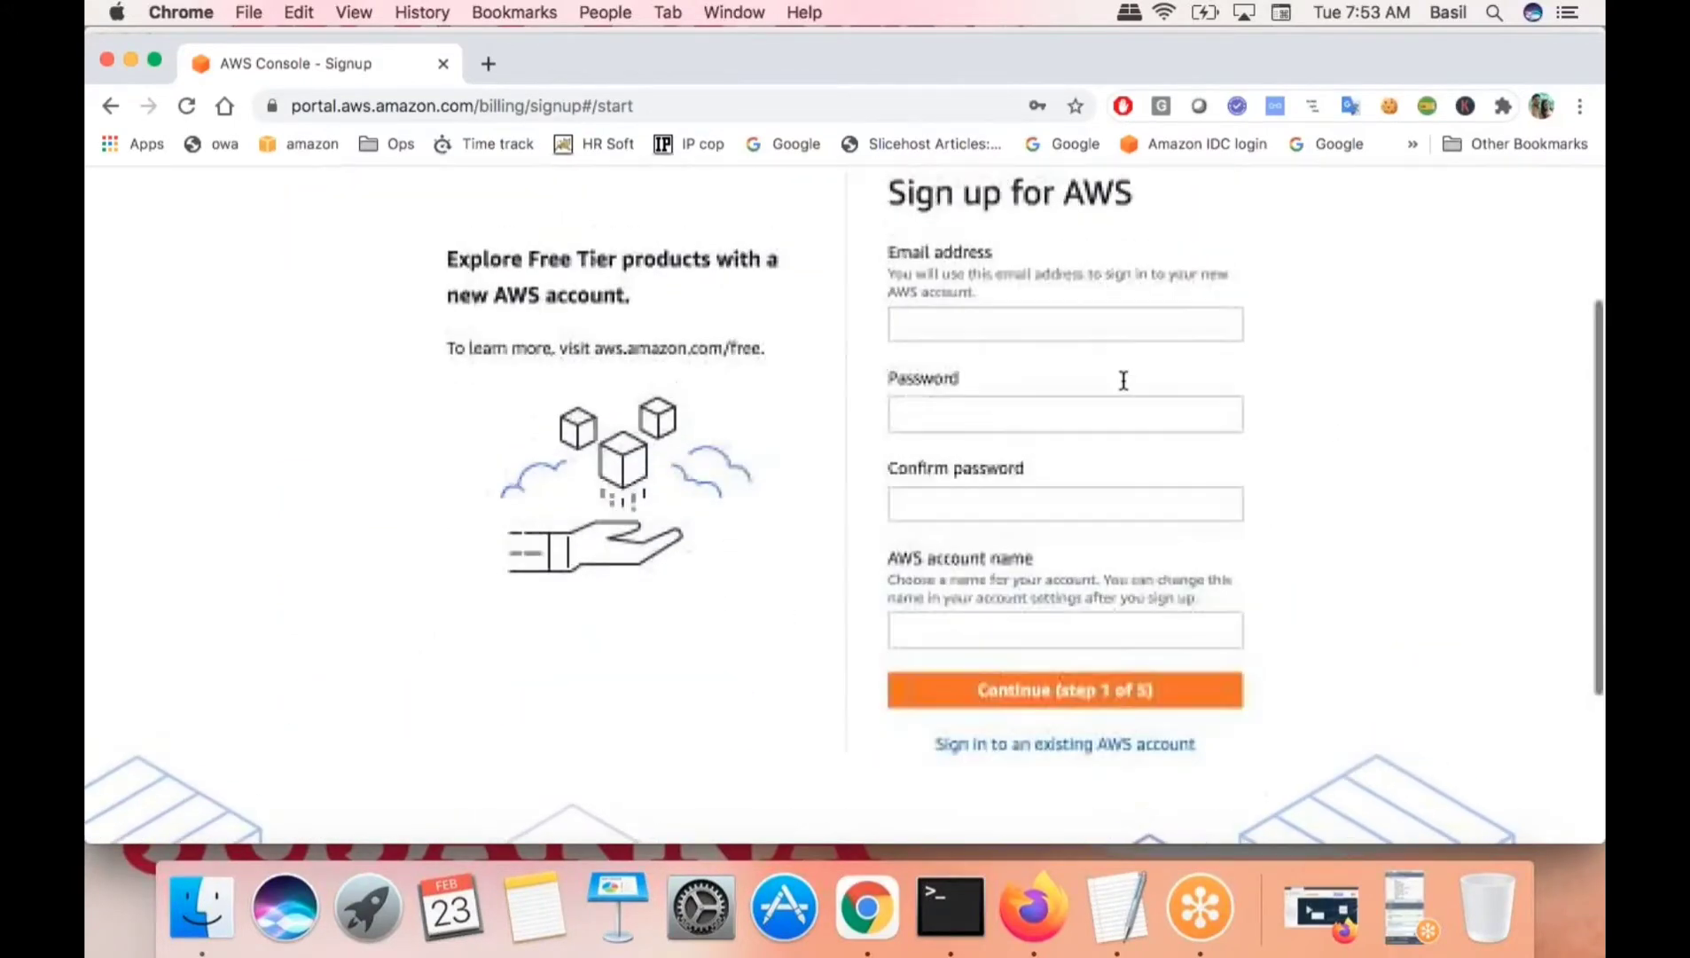
pyautogui.click(1007, 383)
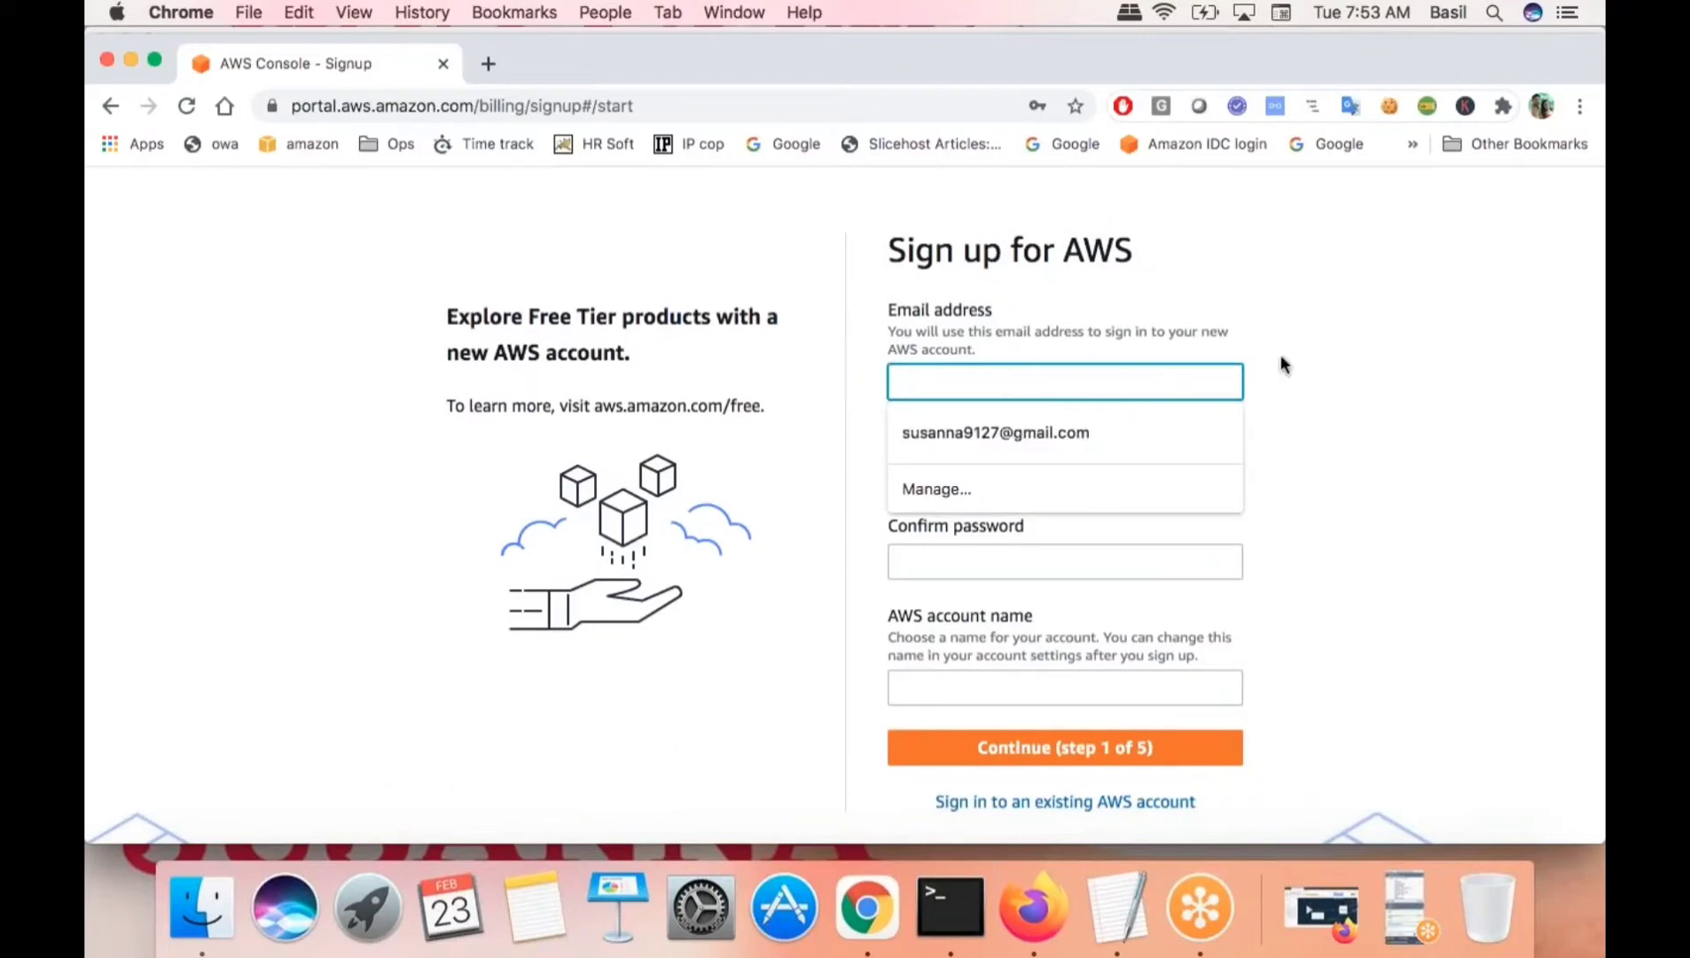
pyautogui.click(1068, 517)
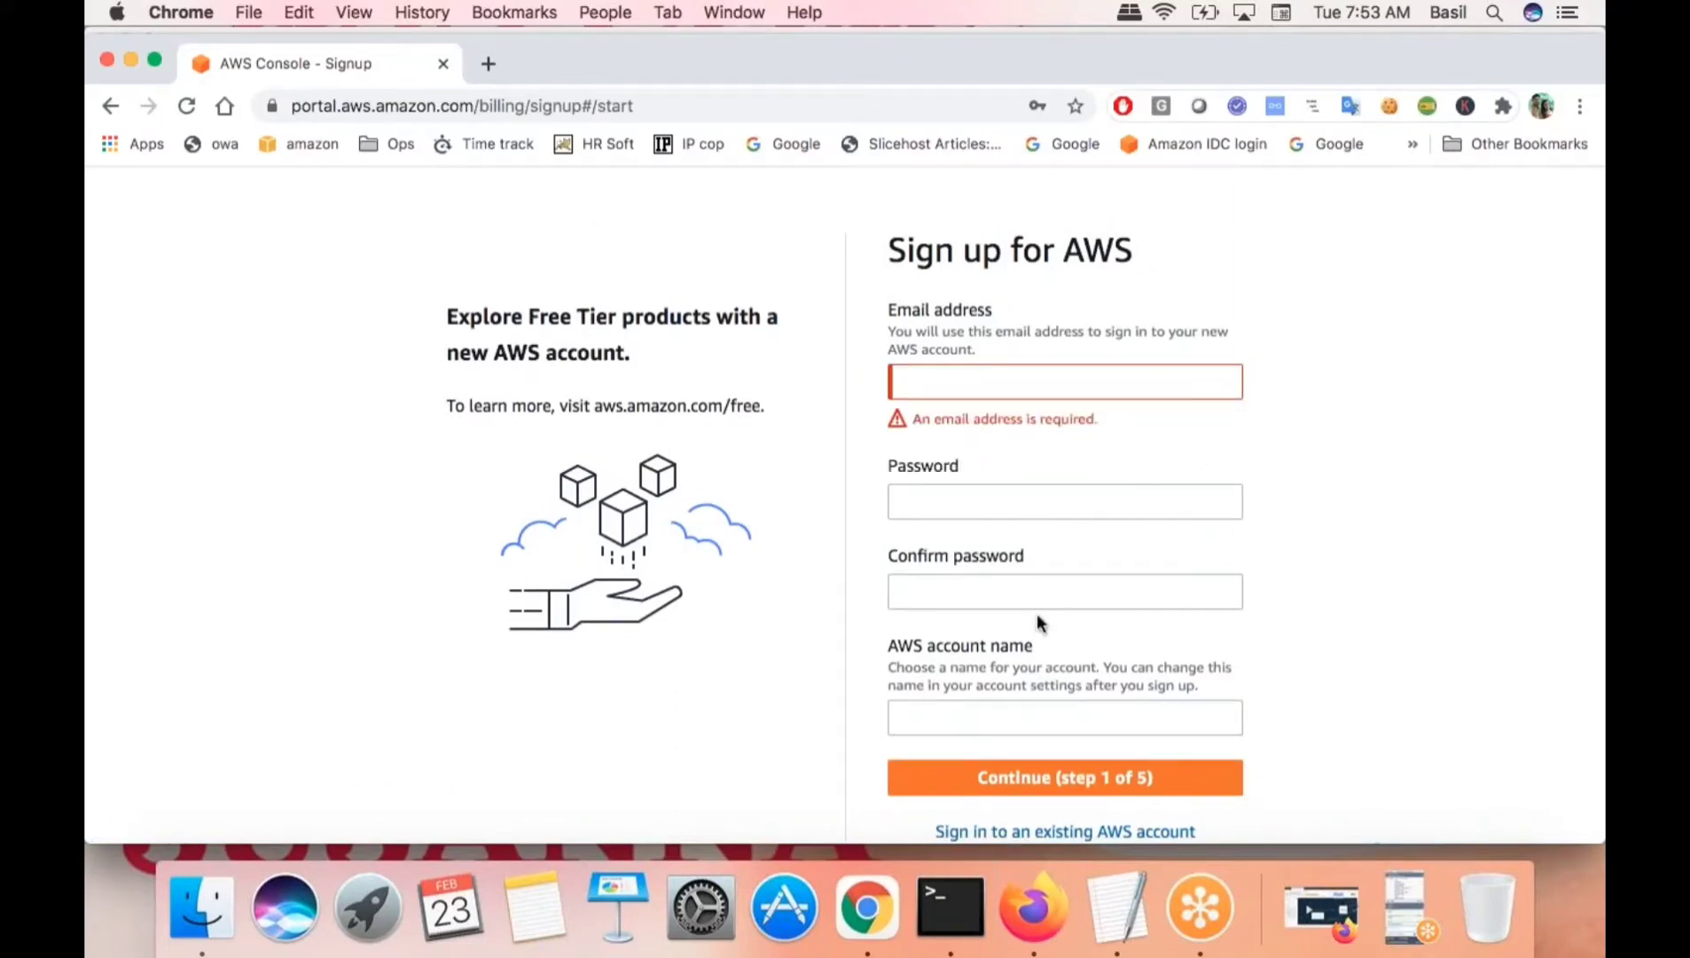
pyautogui.scroll(-2, 1037, 613)
pyautogui.click(973, 656)
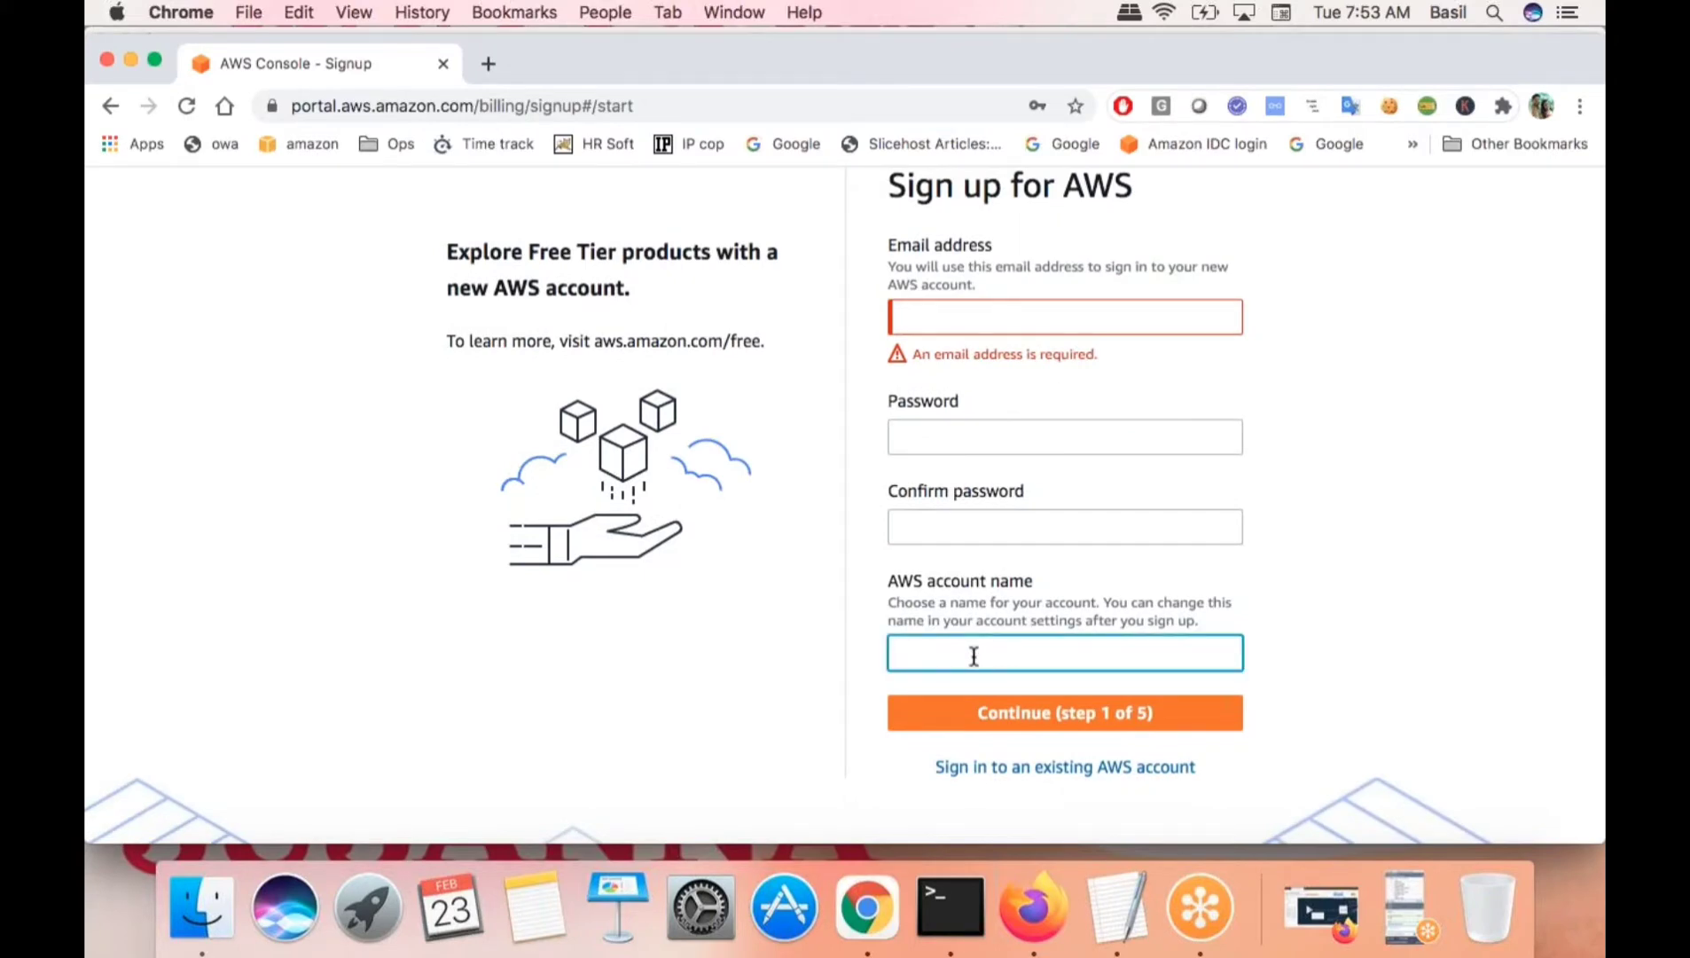
pyautogui.click(1027, 329)
pyautogui.click(1076, 514)
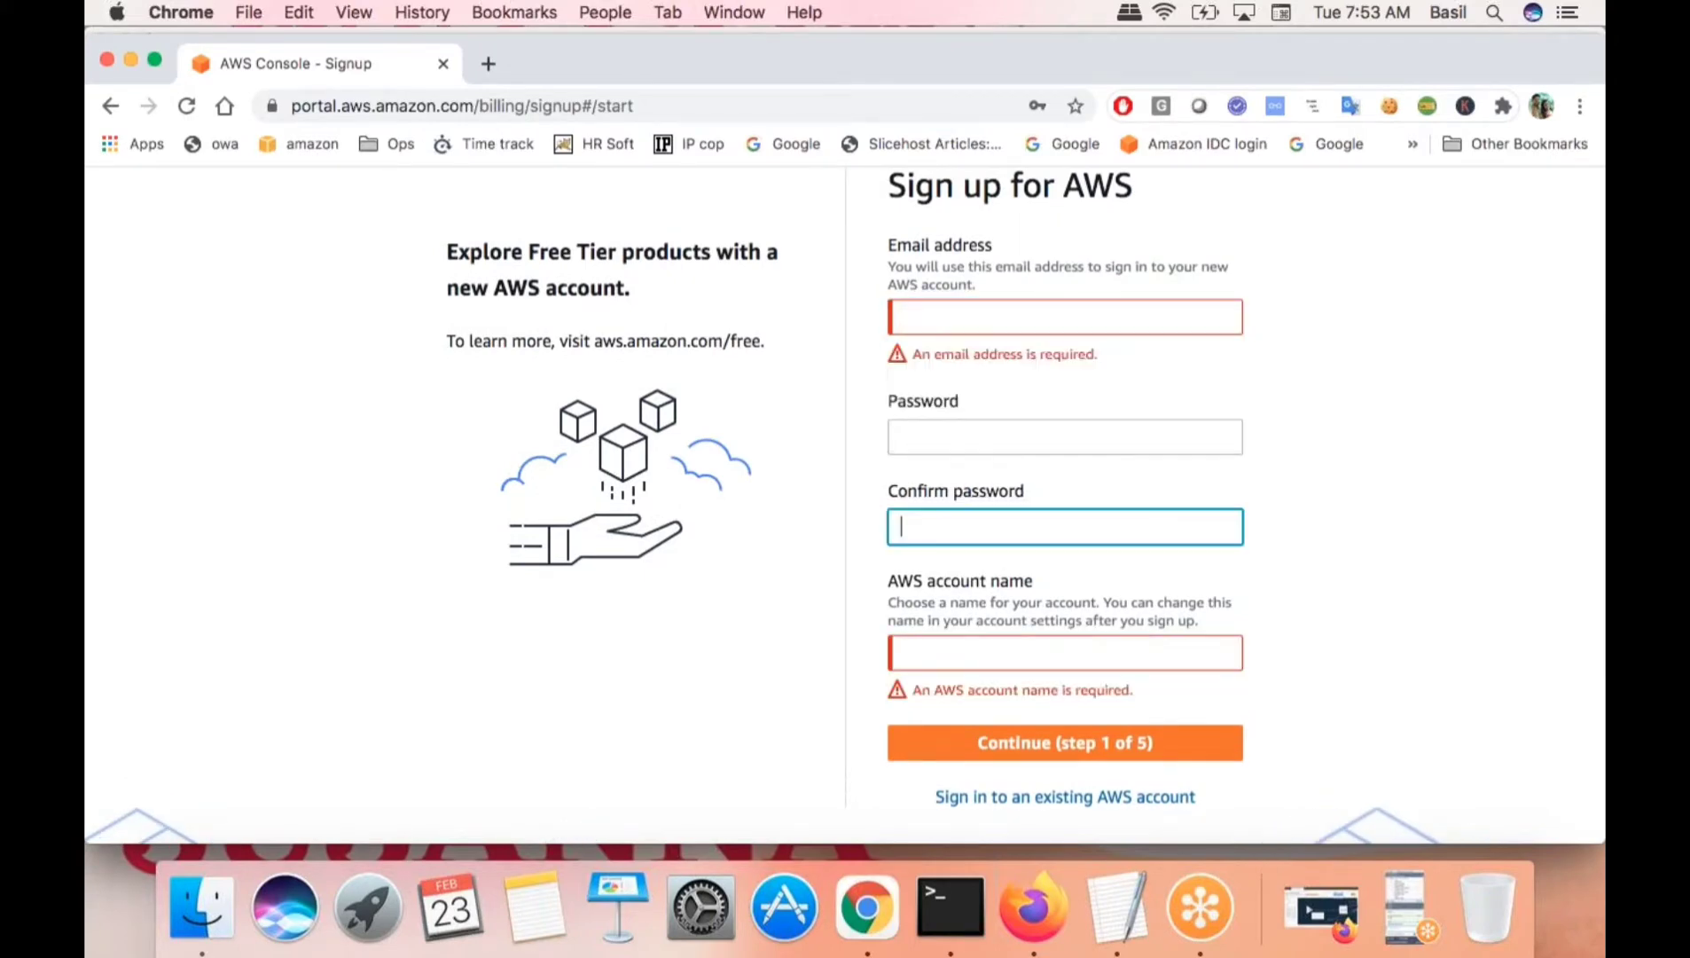
pyautogui.click(1384, 502)
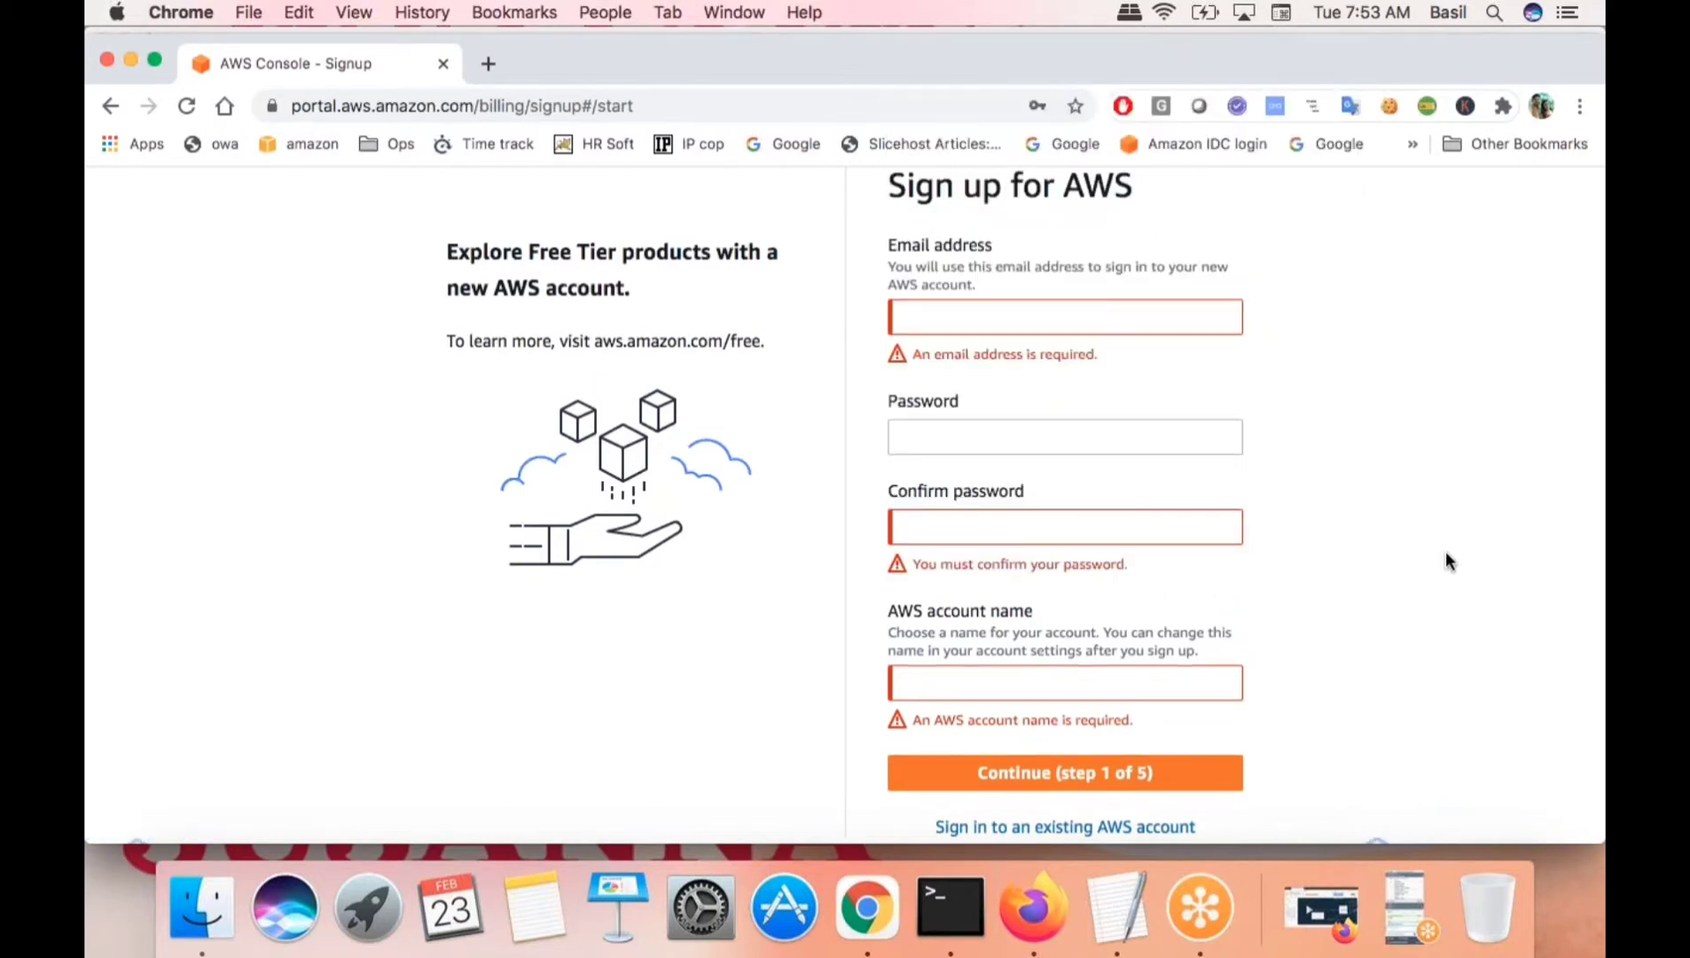
# - Scroll through the Sign up for AWS form to review its required-field errors
pyautogui.scroll(-5, 1297, 610)
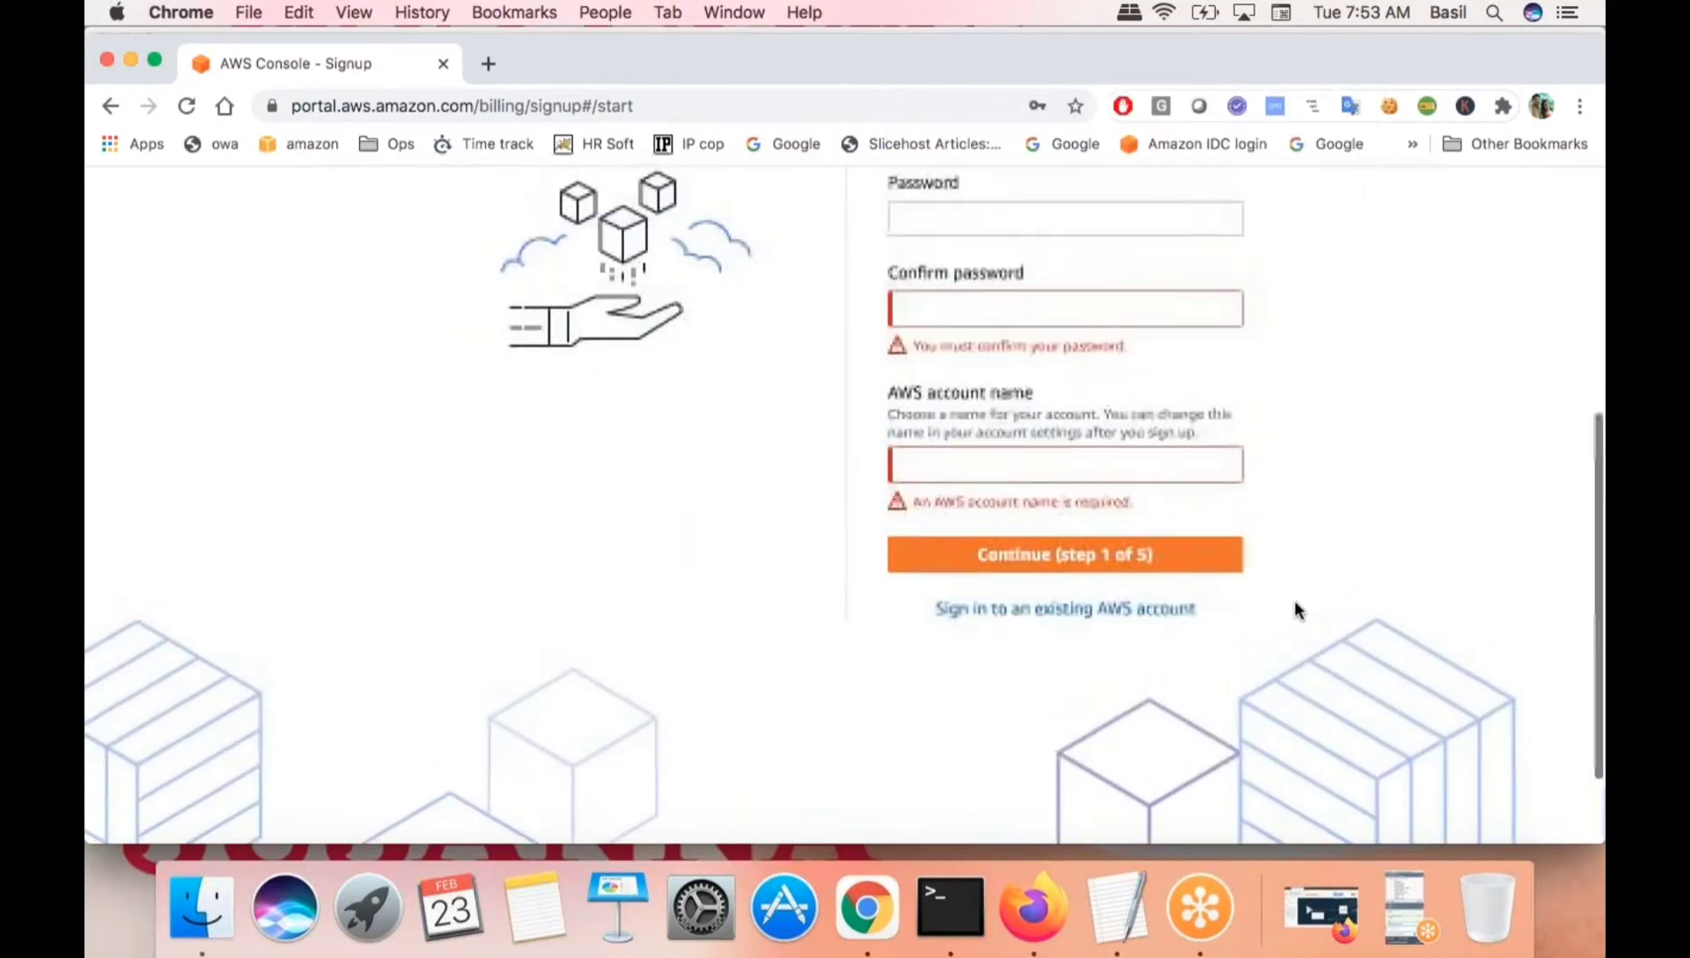
pyautogui.scroll(6, 1297, 610)
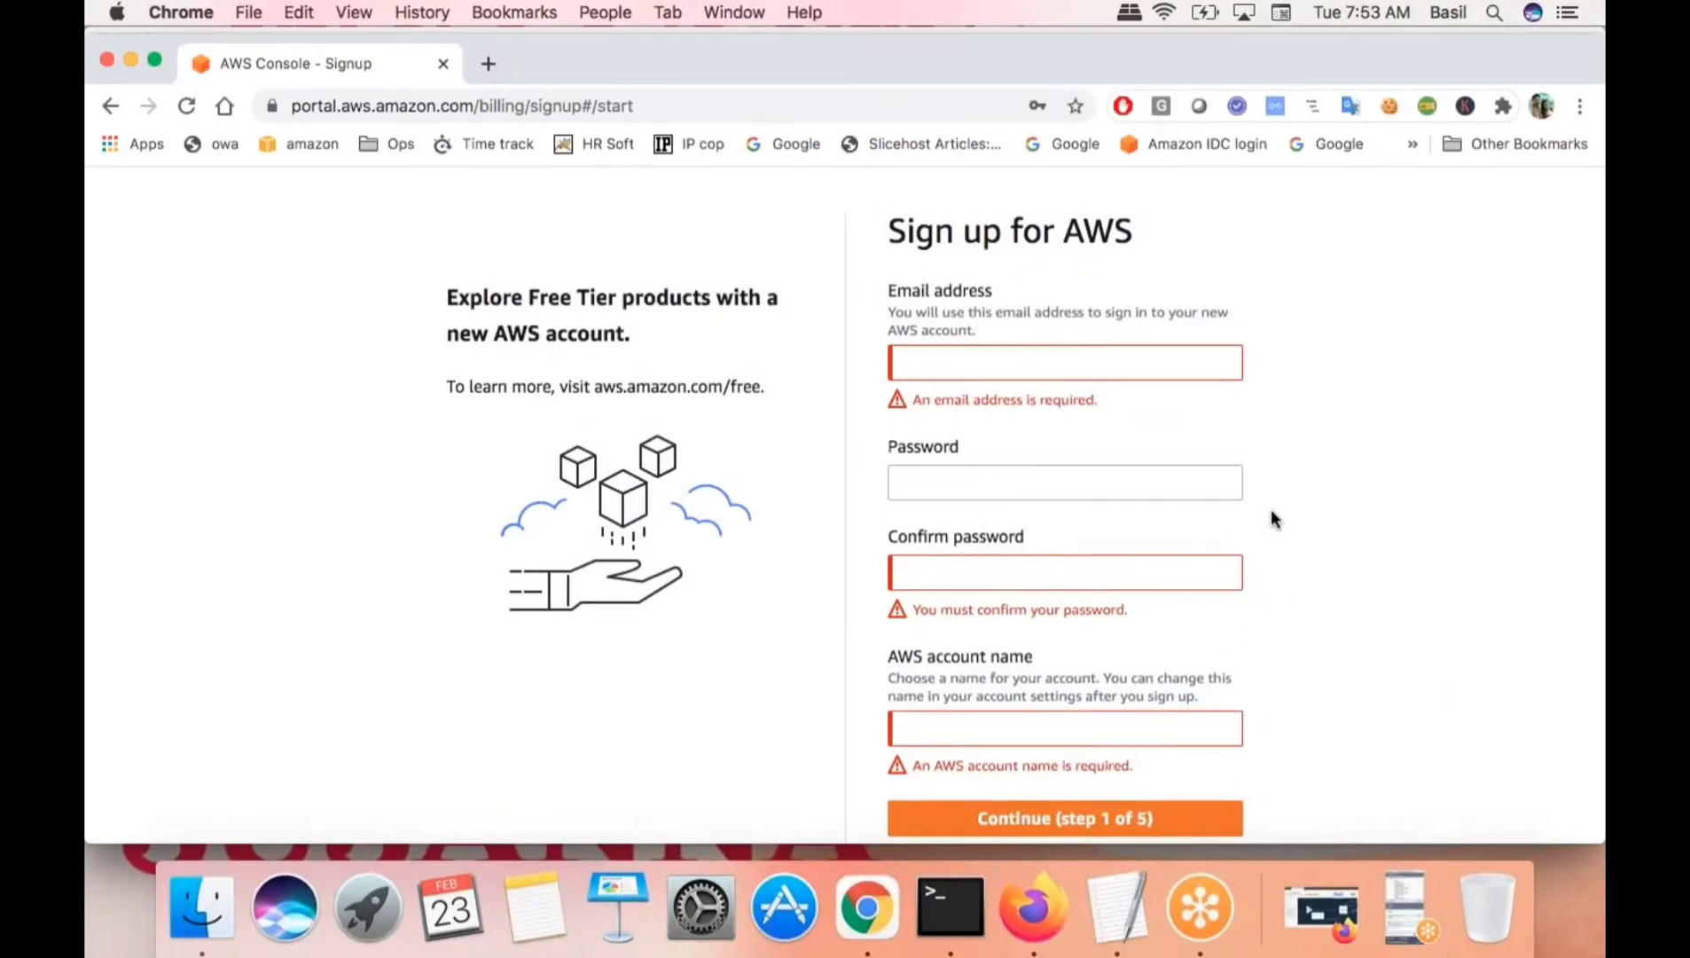
pyautogui.scroll(-1, 1272, 512)
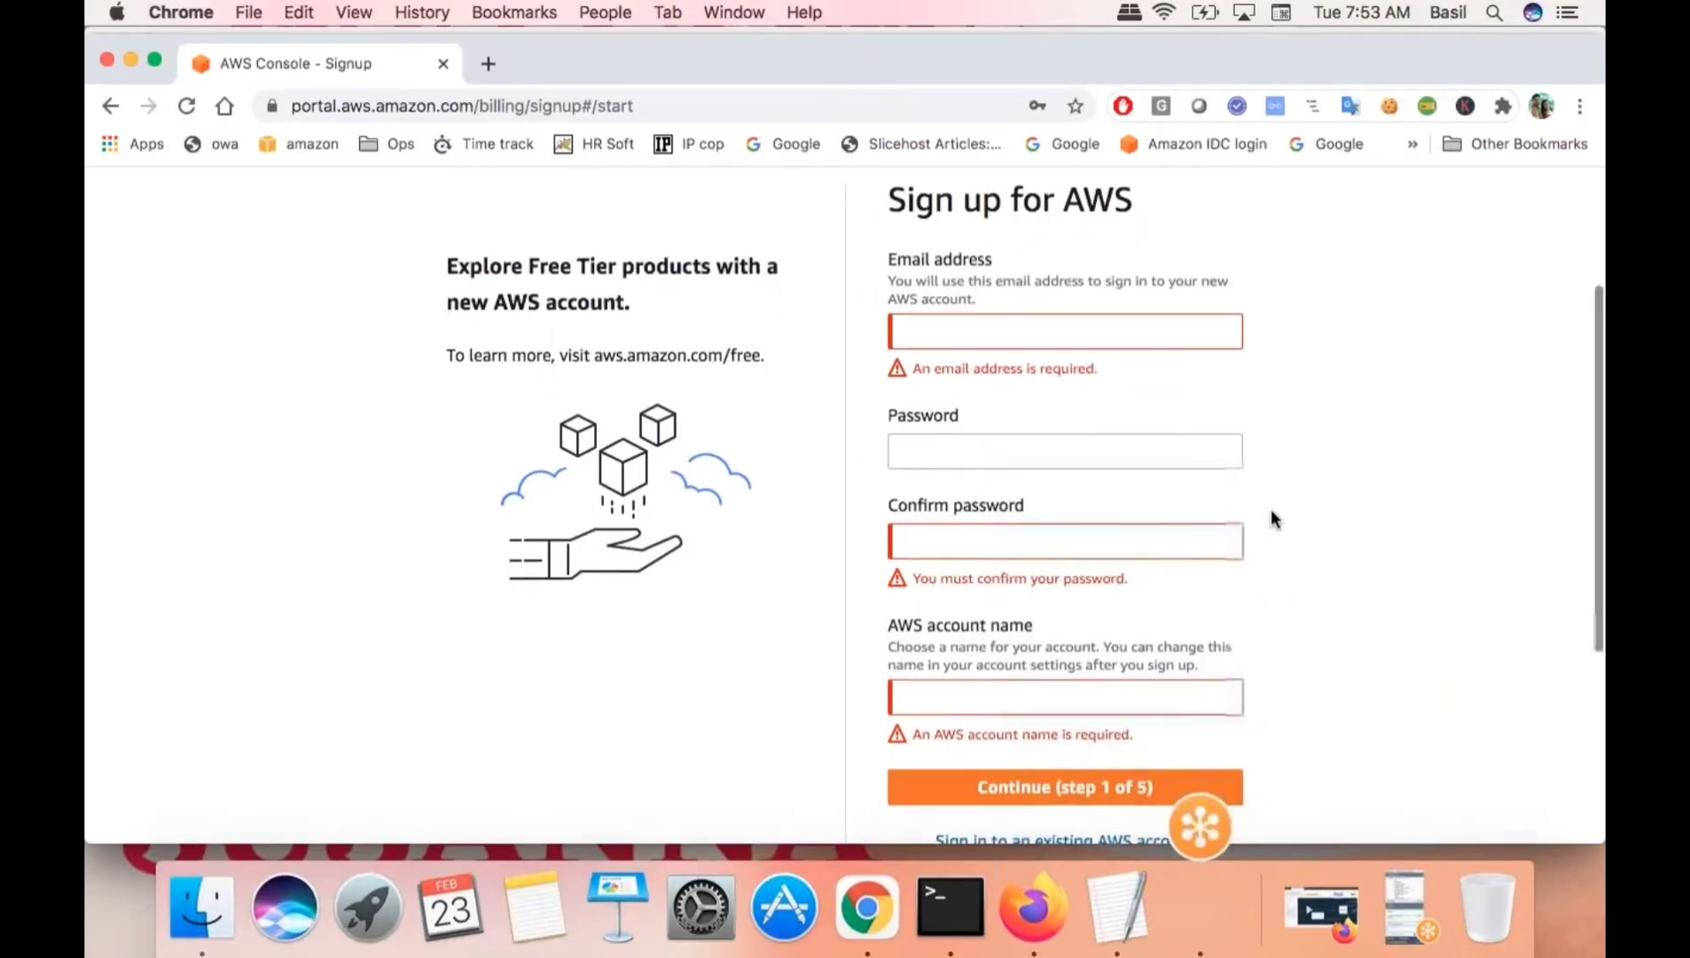
pyautogui.click(1403, 906)
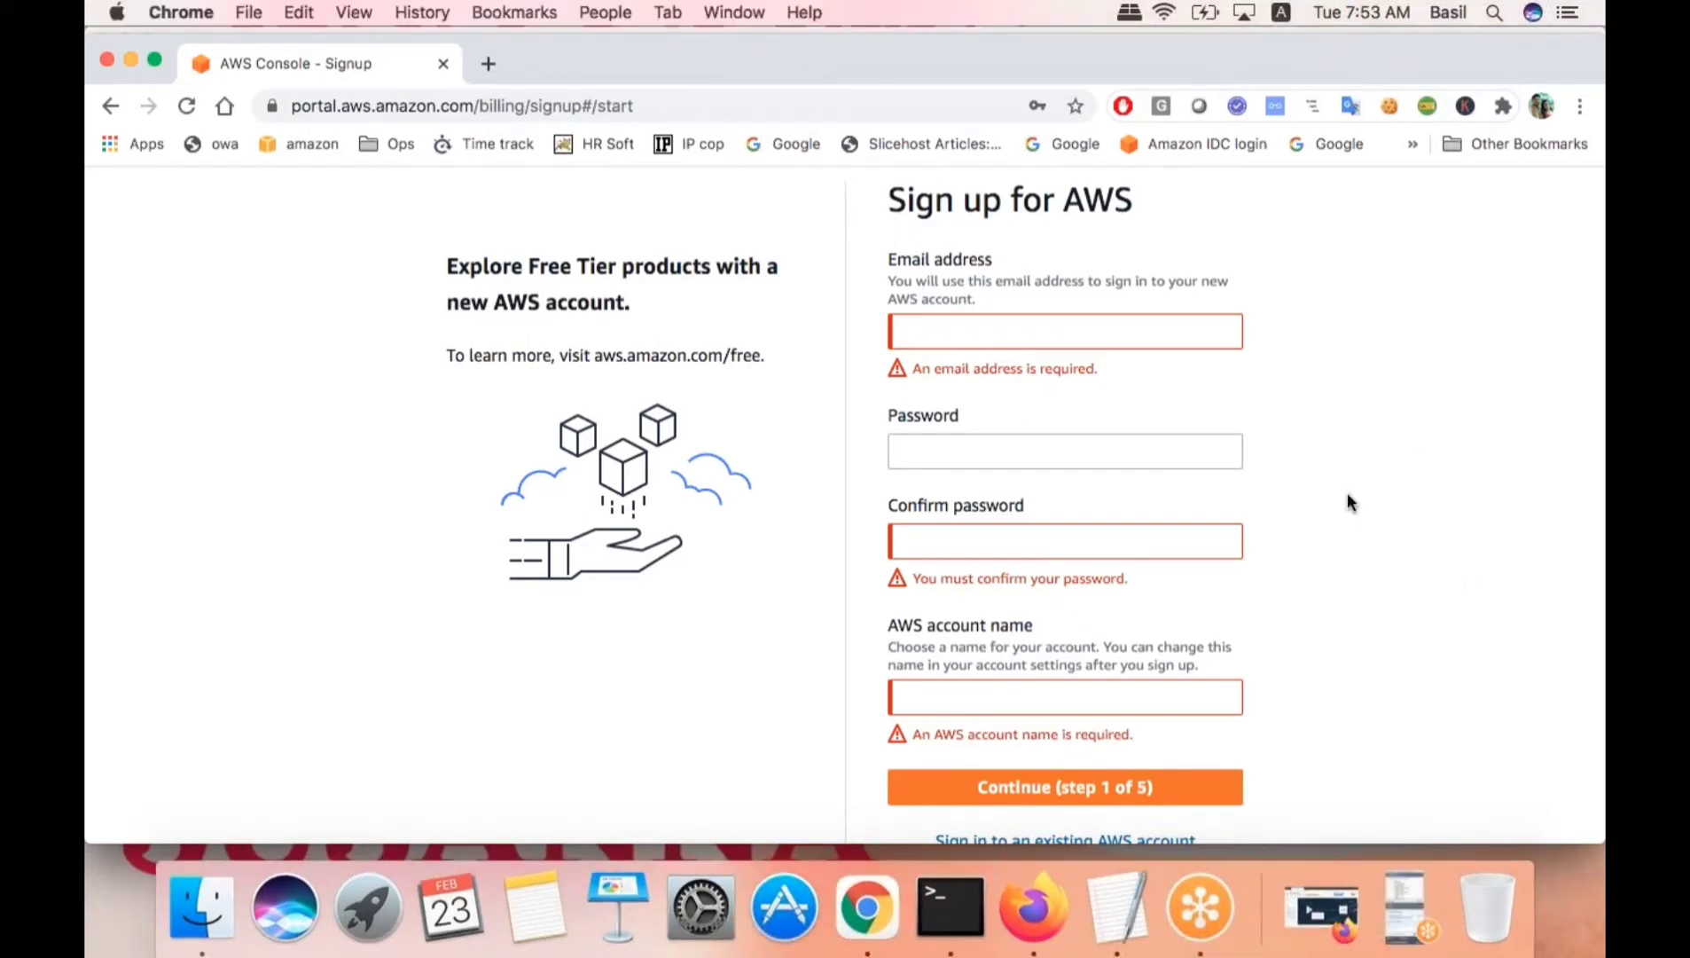
pyautogui.scroll(-5, 1348, 501)
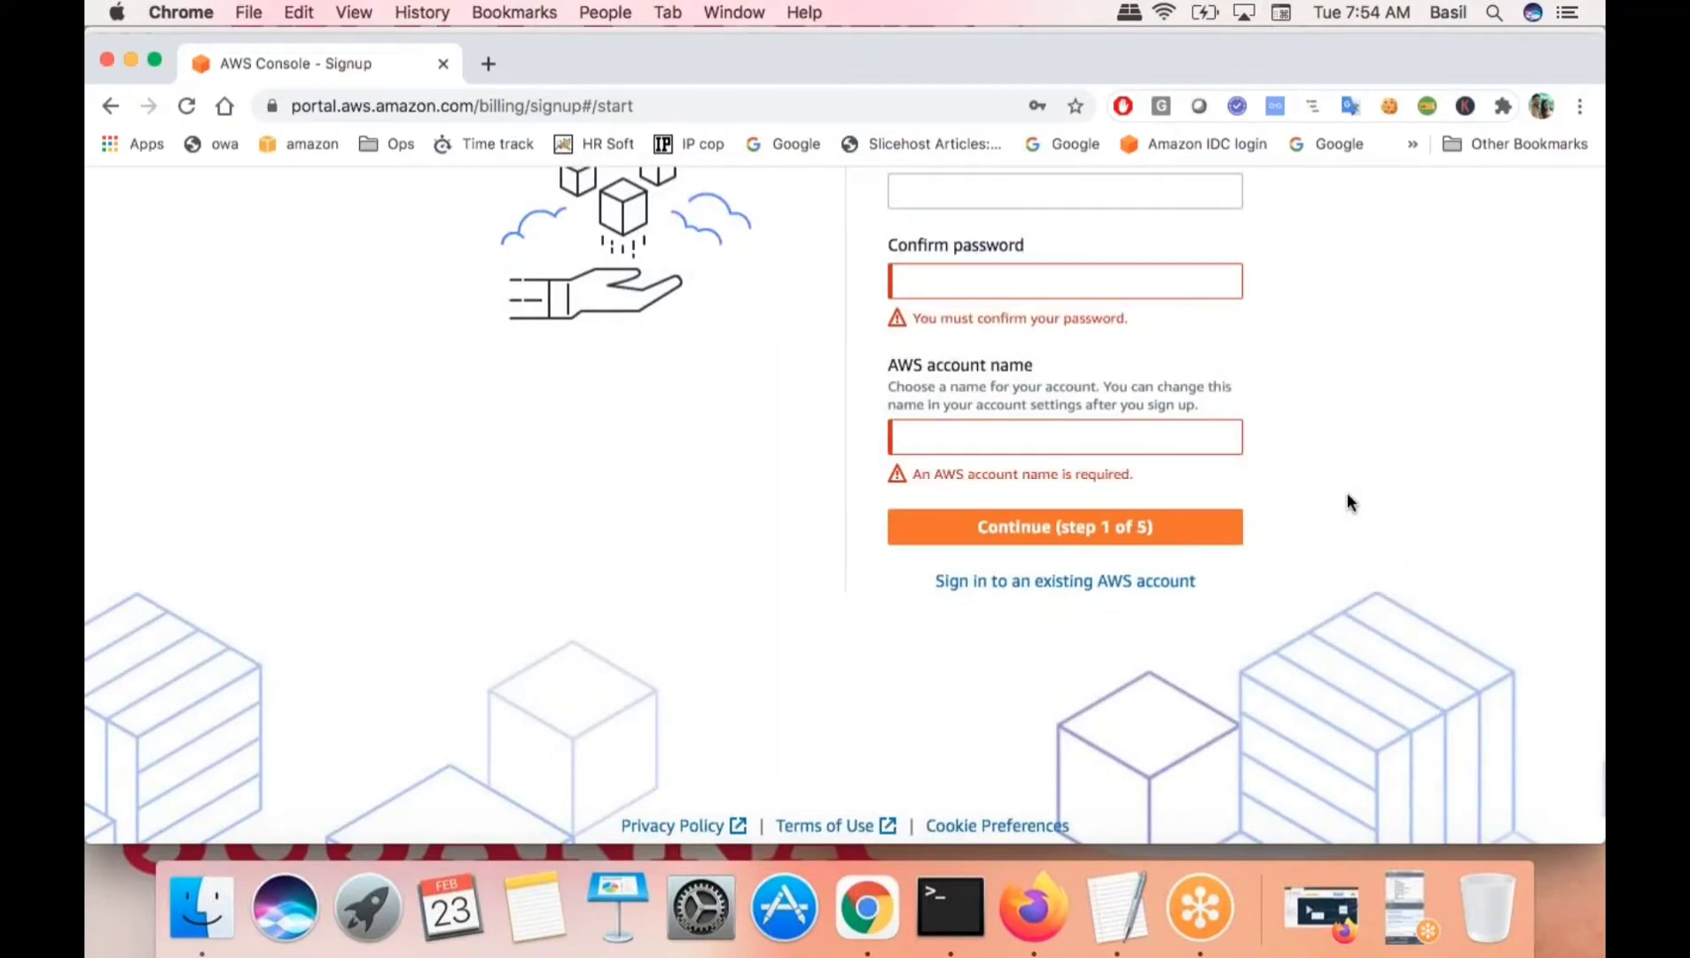
pyautogui.scroll(5, 1319, 395)
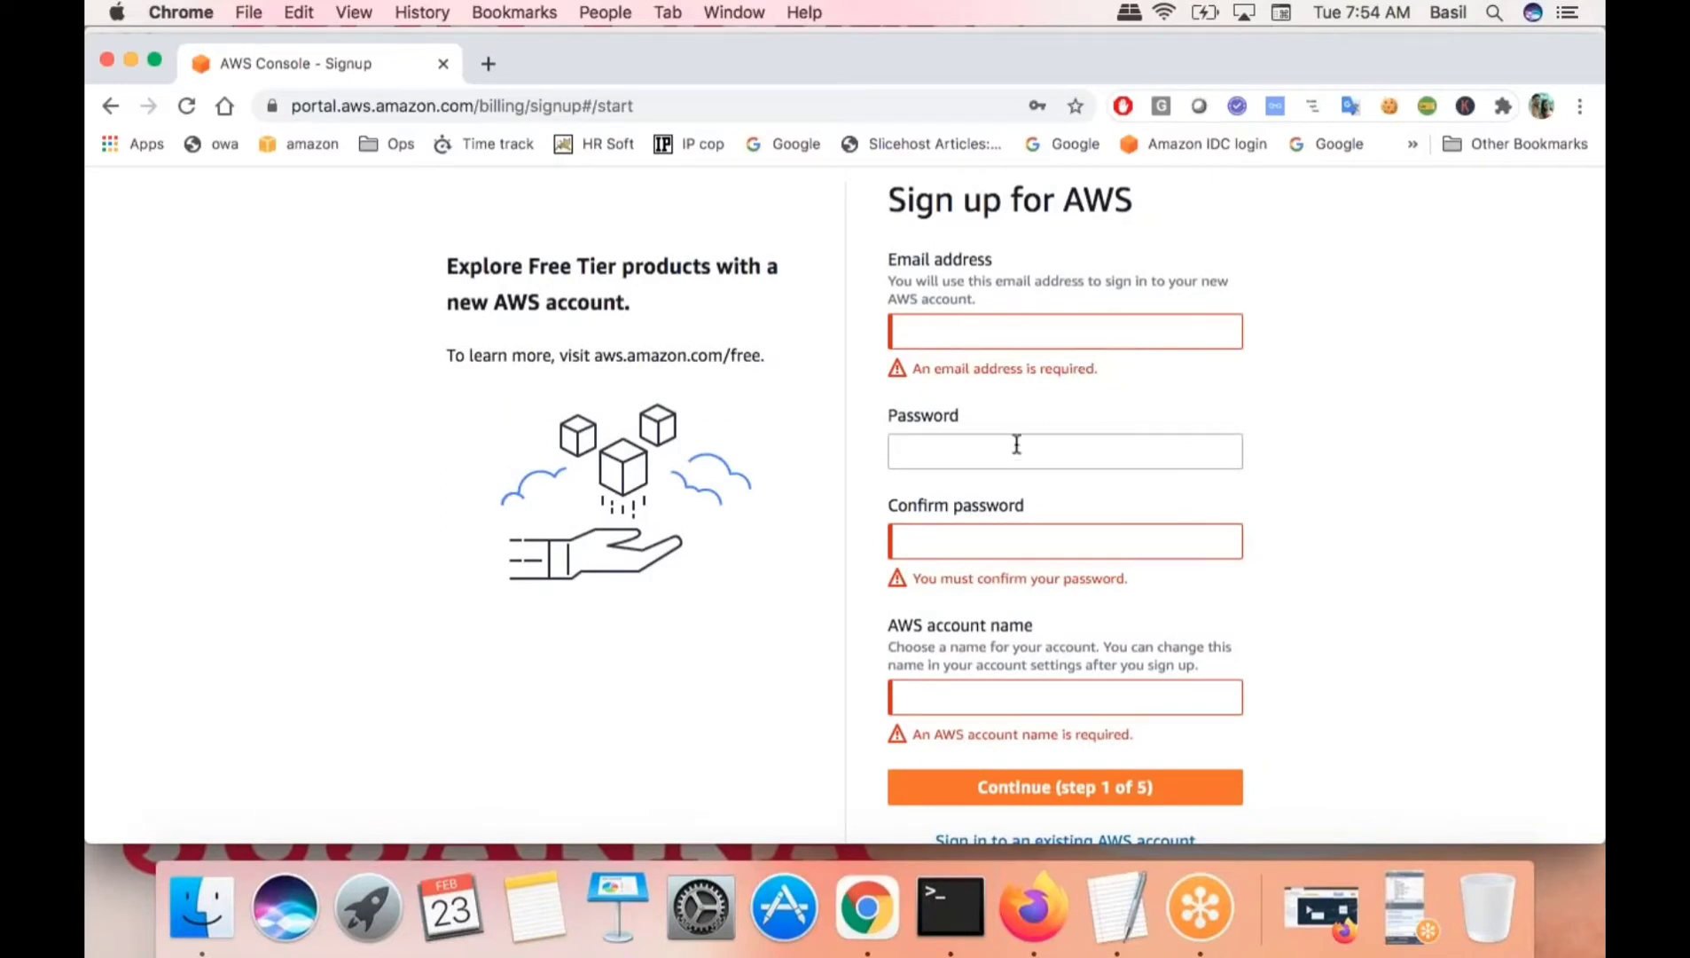
# - Scroll down and choose 'Sign in to an existing AWS account'
pyautogui.scroll(-2, 1084, 657)
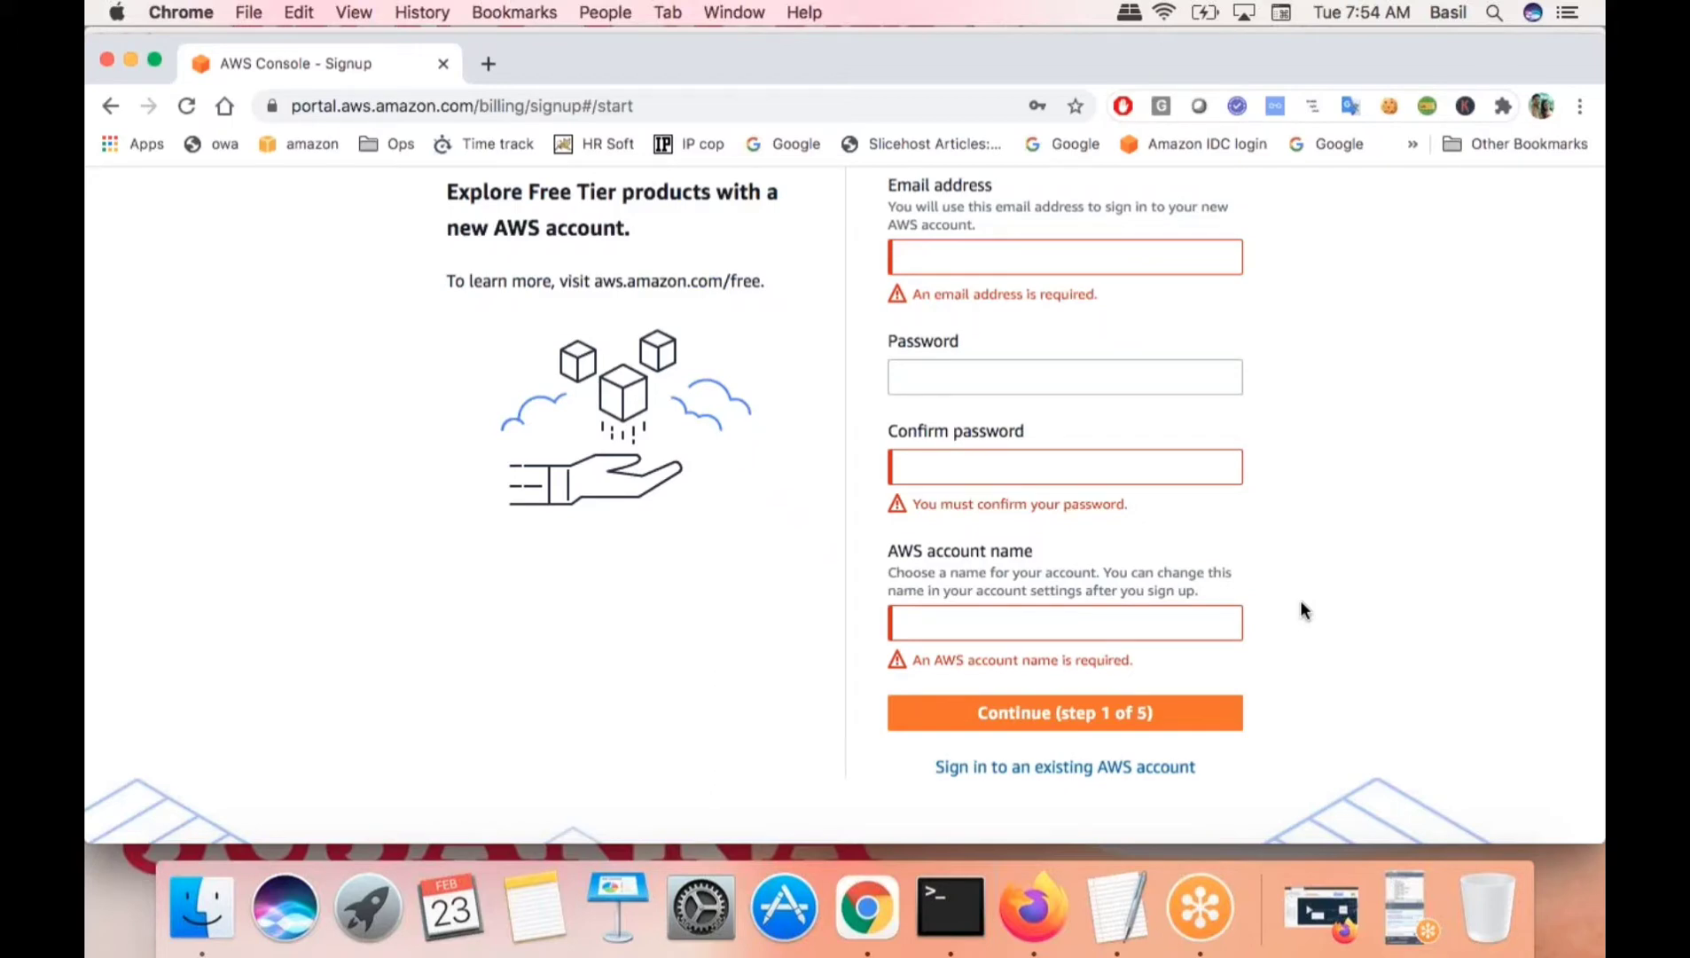
pyautogui.click(981, 770)
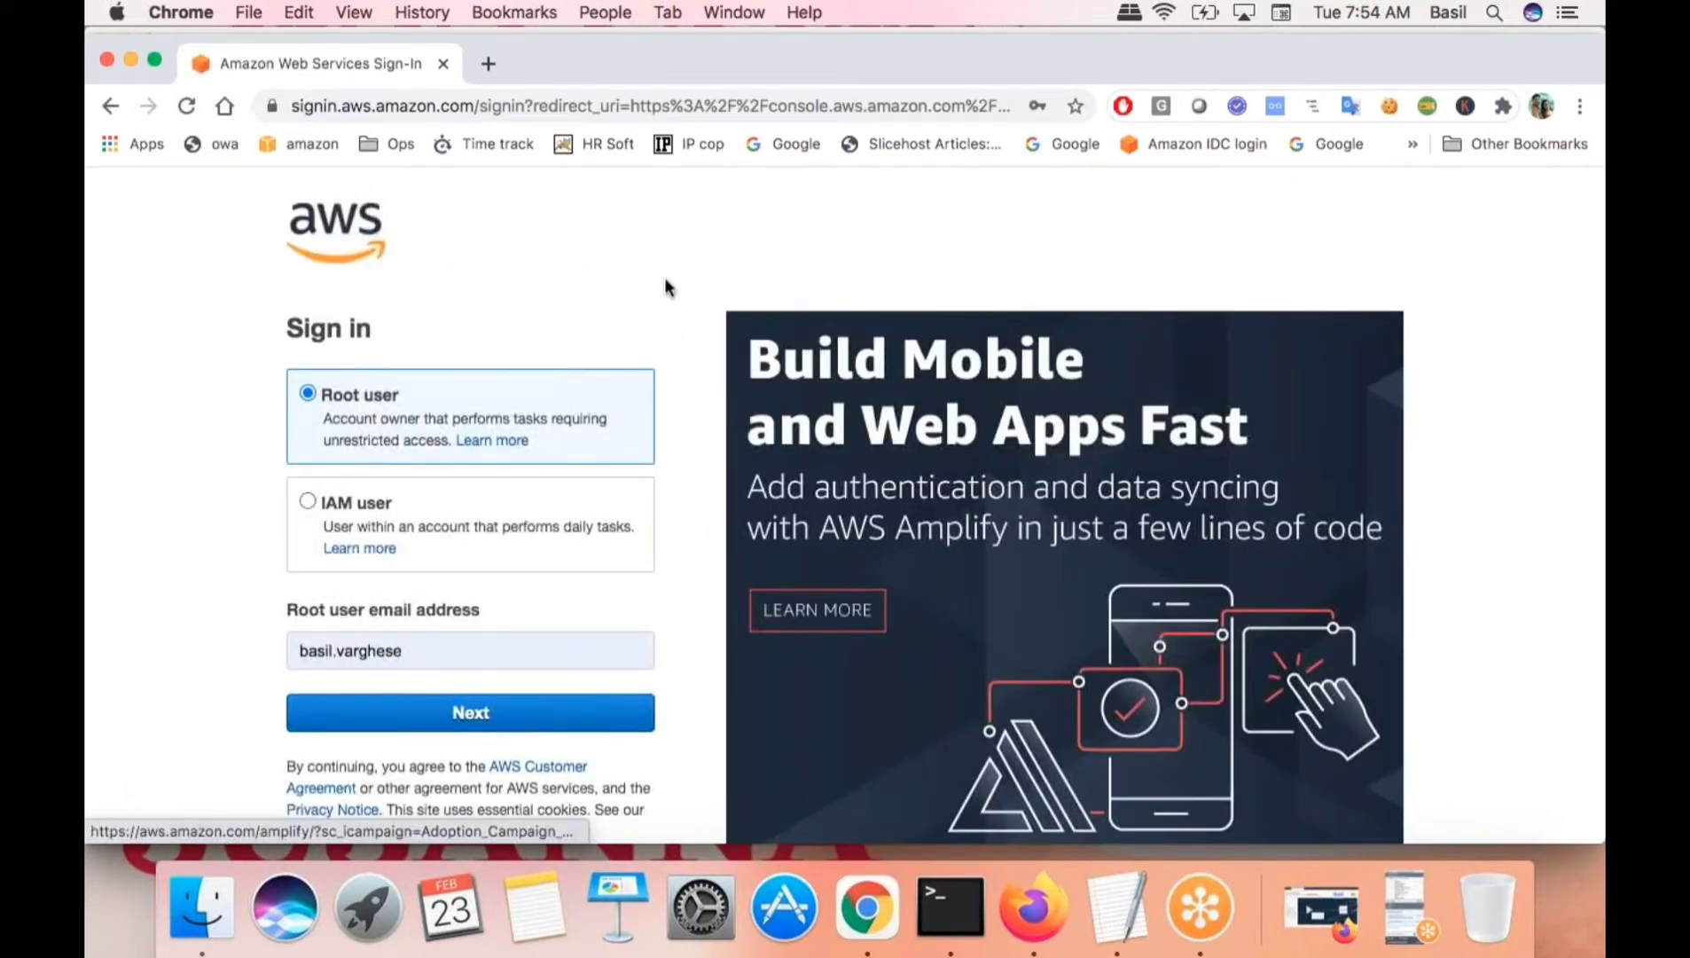
# - Go back to the empty Sign up for AWS form and scroll to its bottom
pyautogui.click(110, 105)
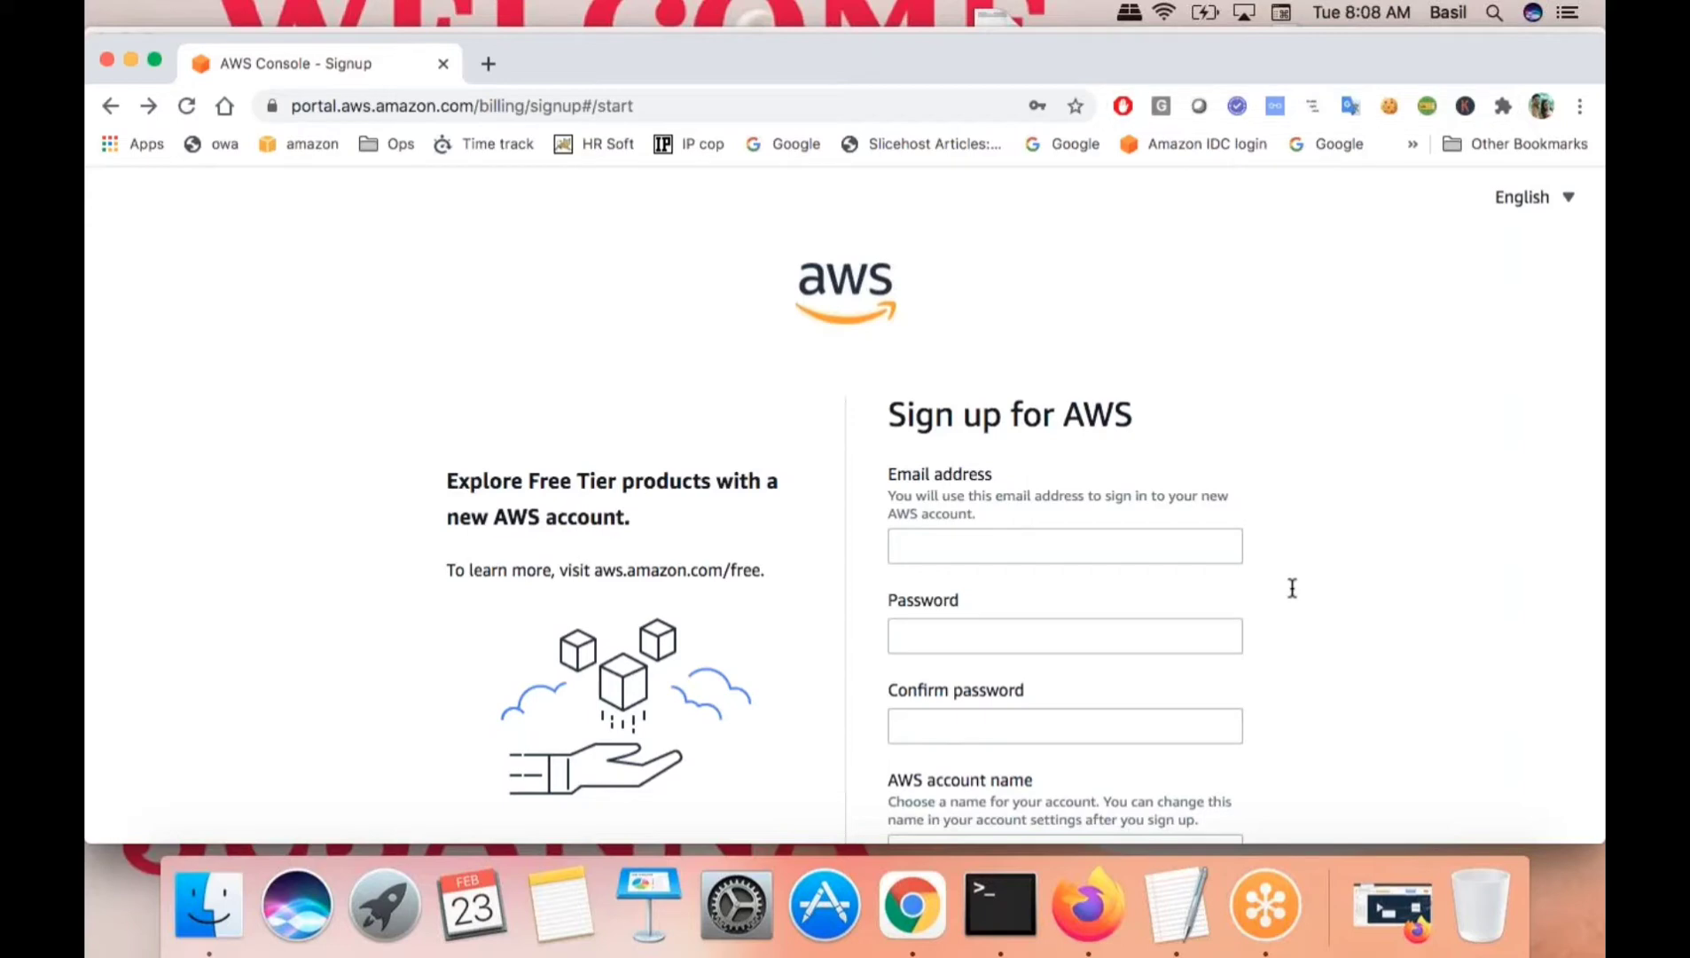
pyautogui.click(1218, 59)
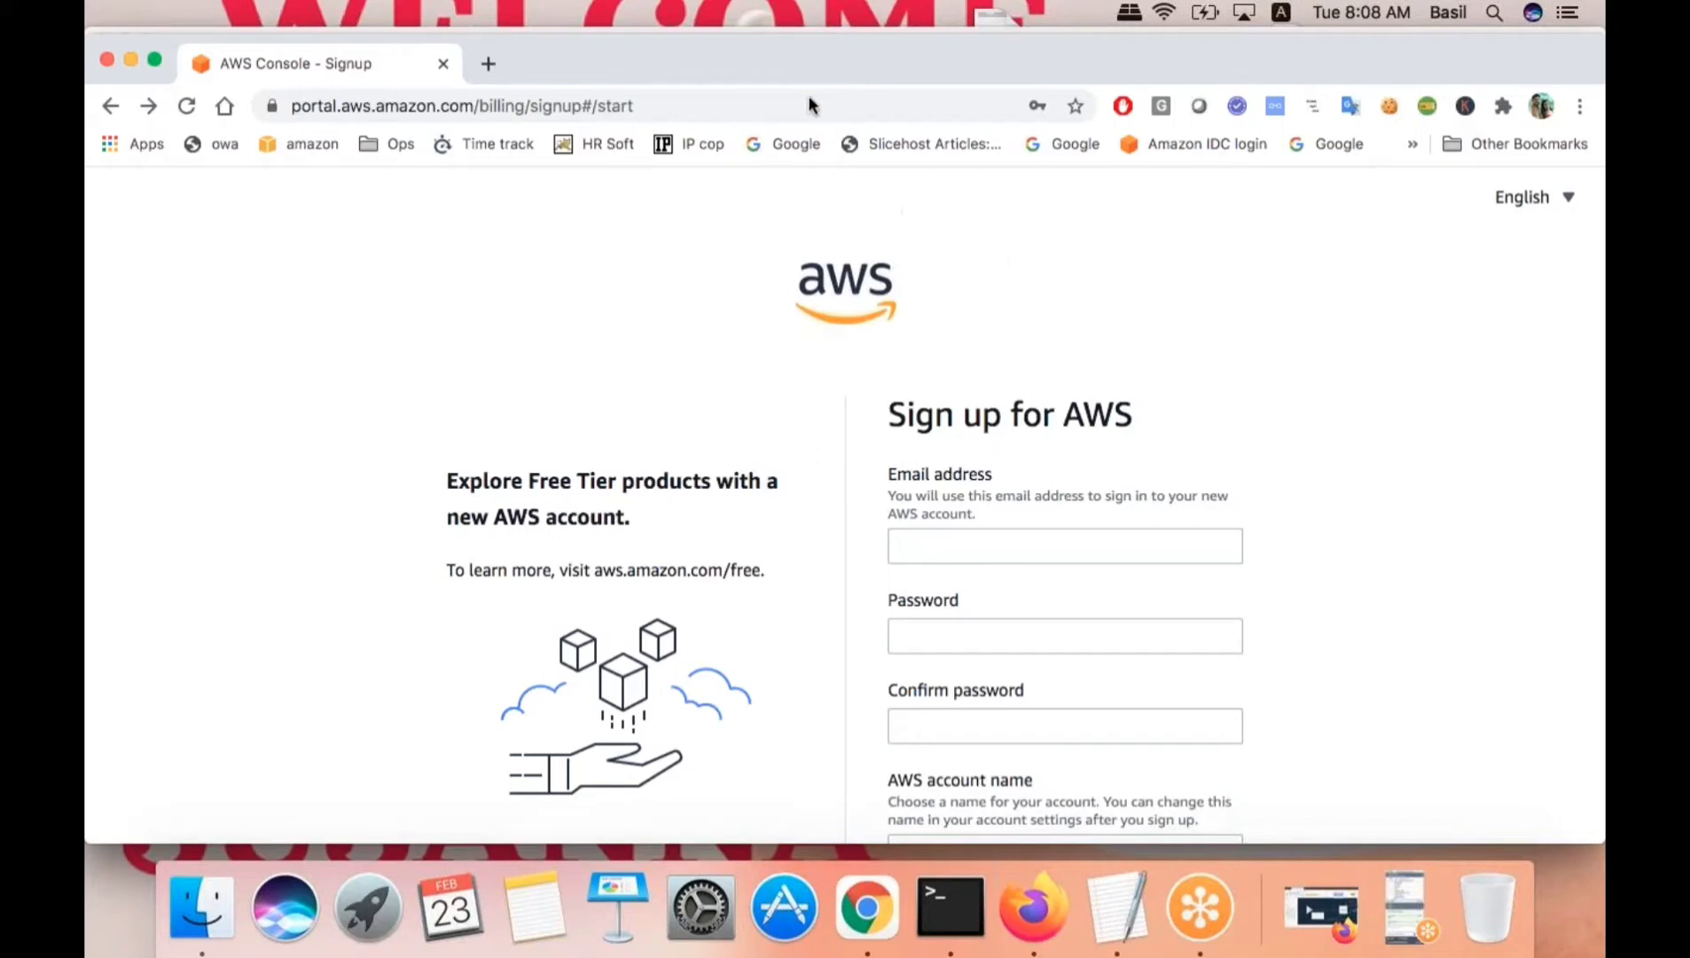
pyautogui.scroll(-5, 1128, 624)
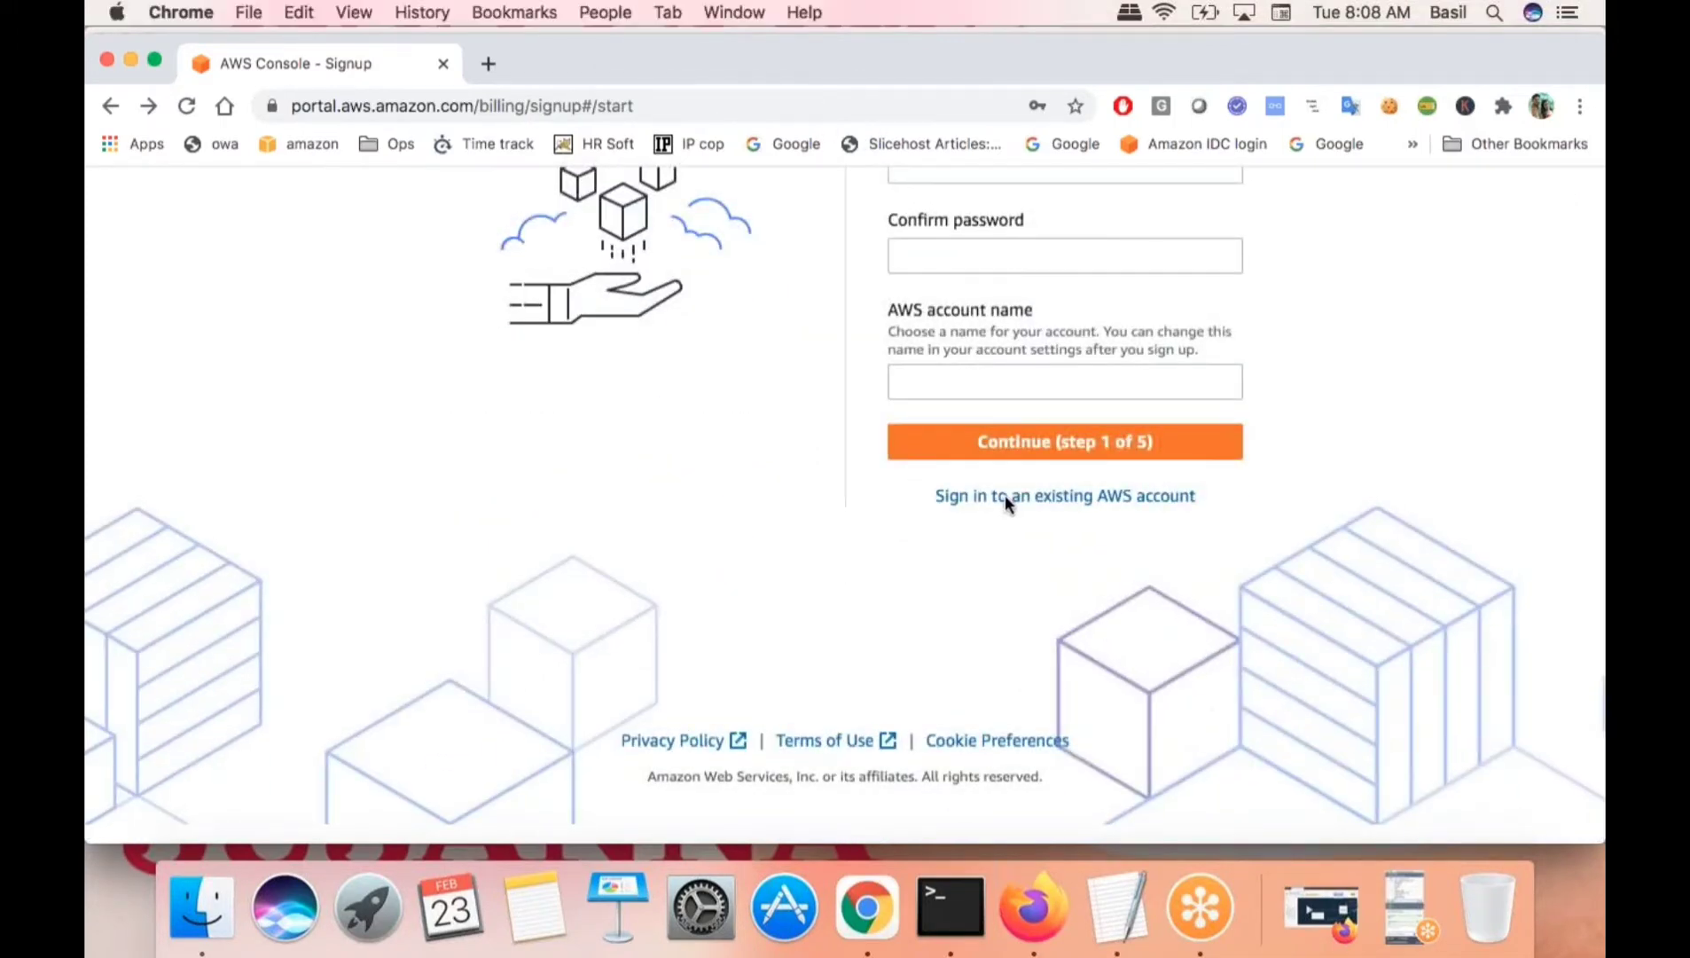
# - Switch to existing-account sign-in as Root user and submit the account's email address
pyautogui.click(952, 495)
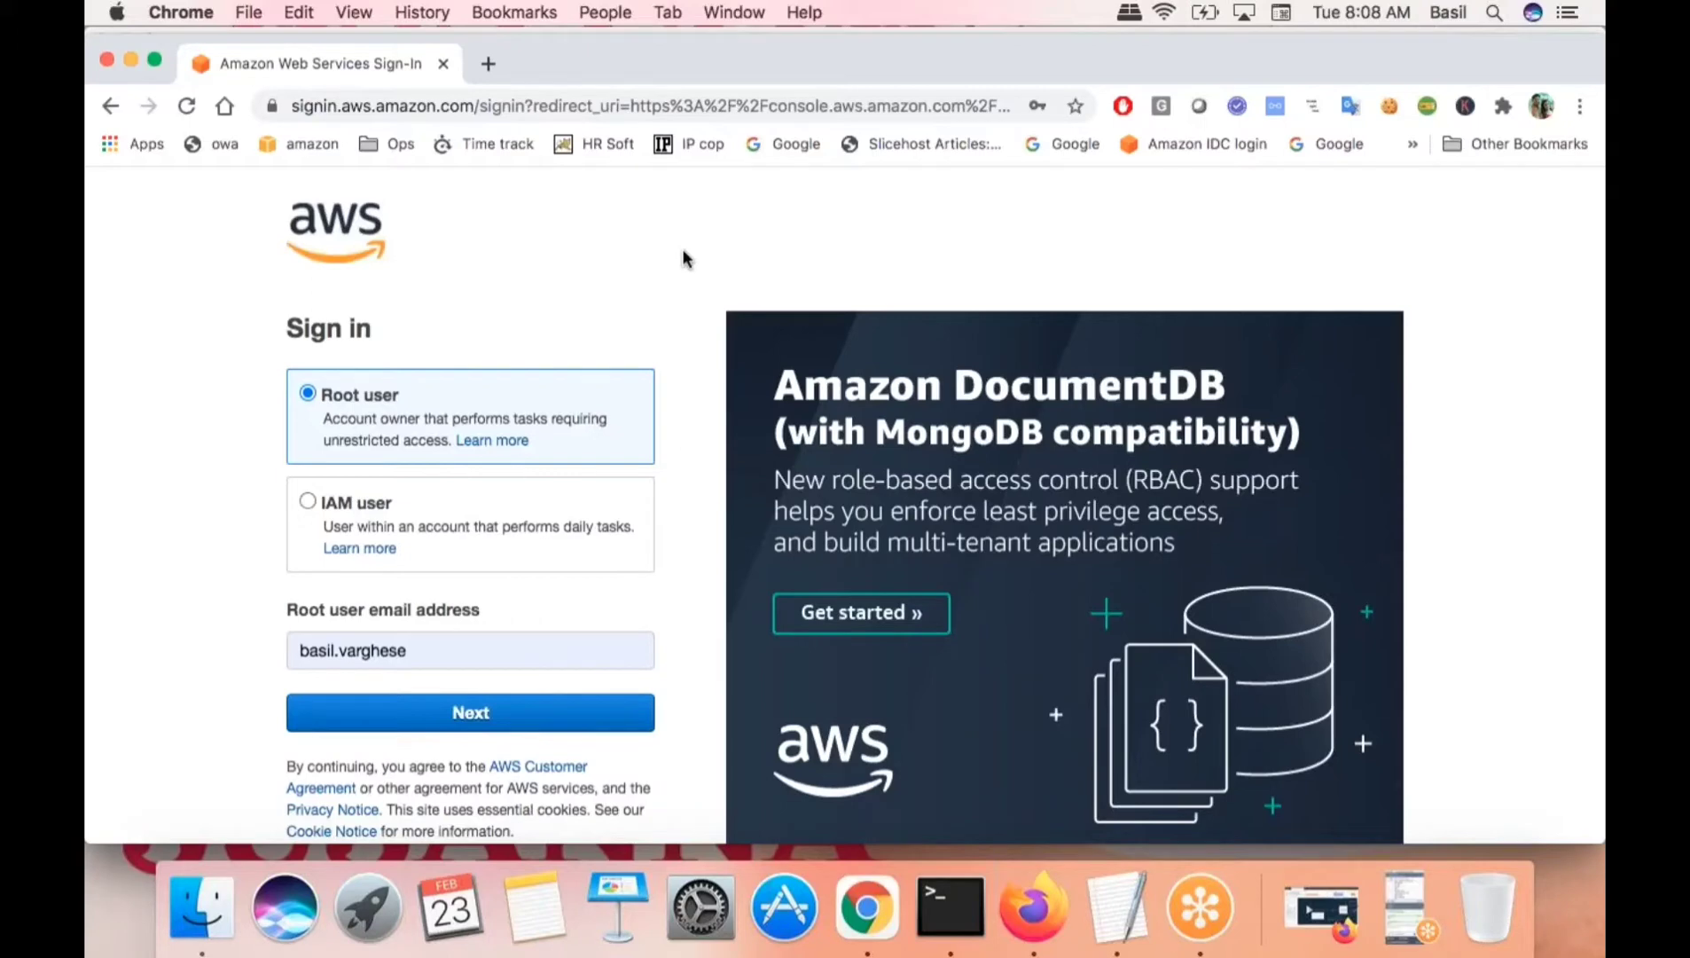
pyautogui.scroll(-1, 683, 258)
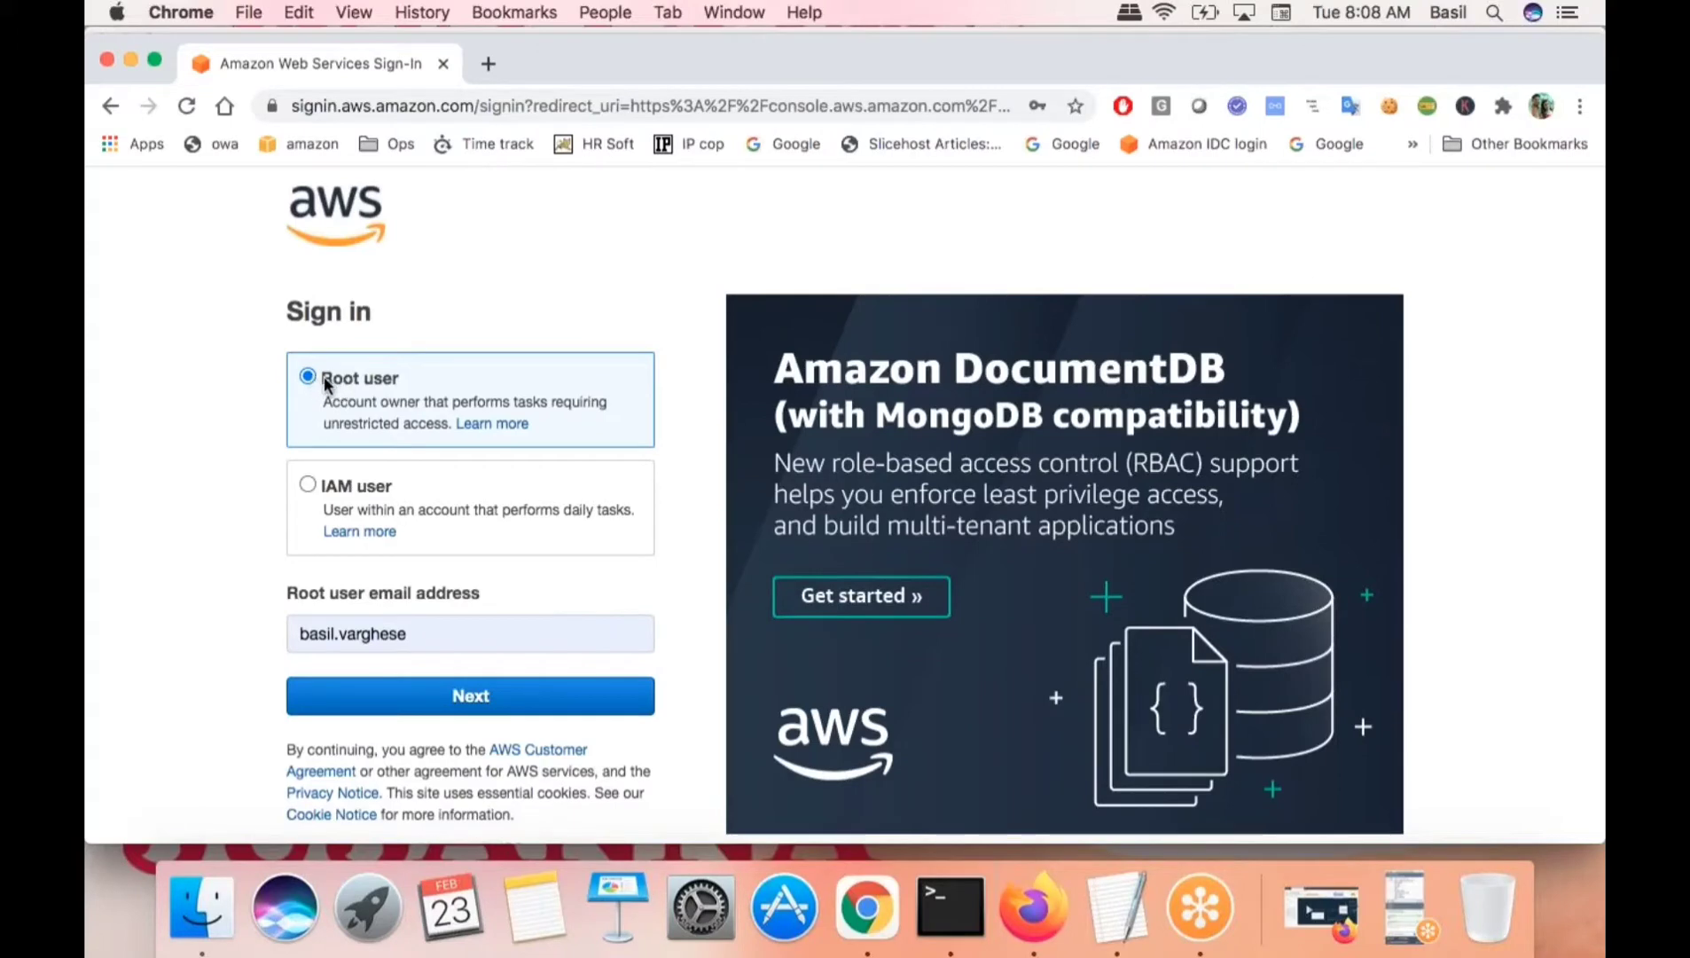
pyautogui.moveTo(325, 379); pyautogui.dragTo(408, 380)
pyautogui.scroll(-5, 412, 383)
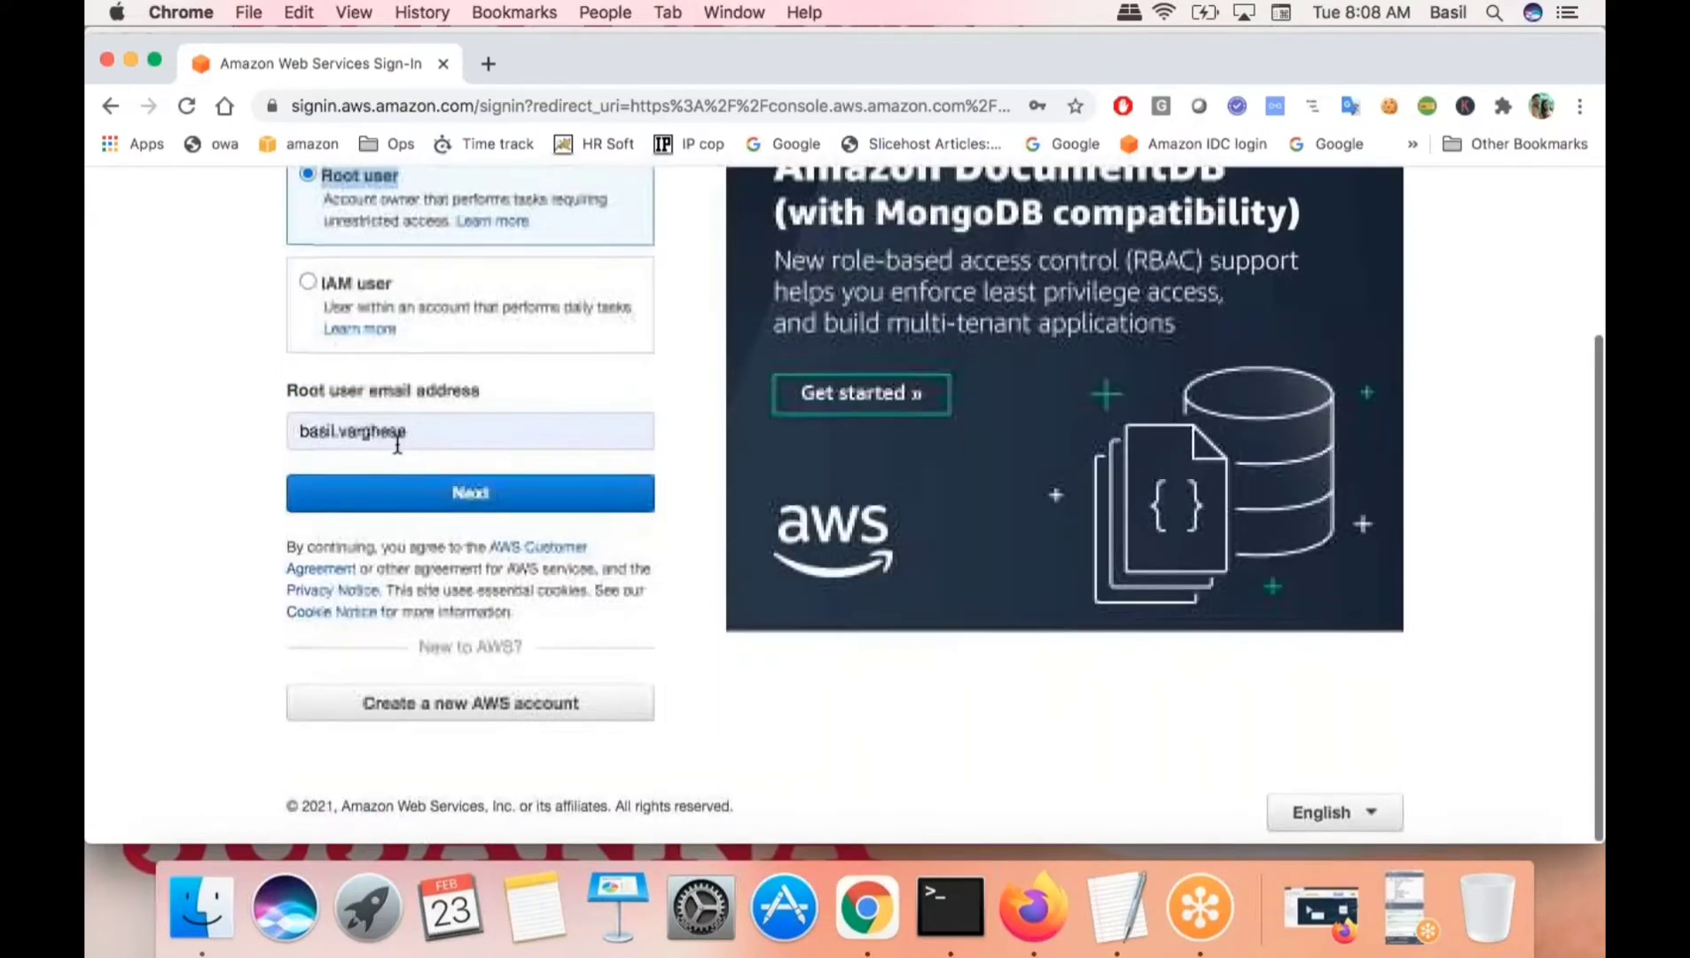
pyautogui.doubleClick(419, 432)
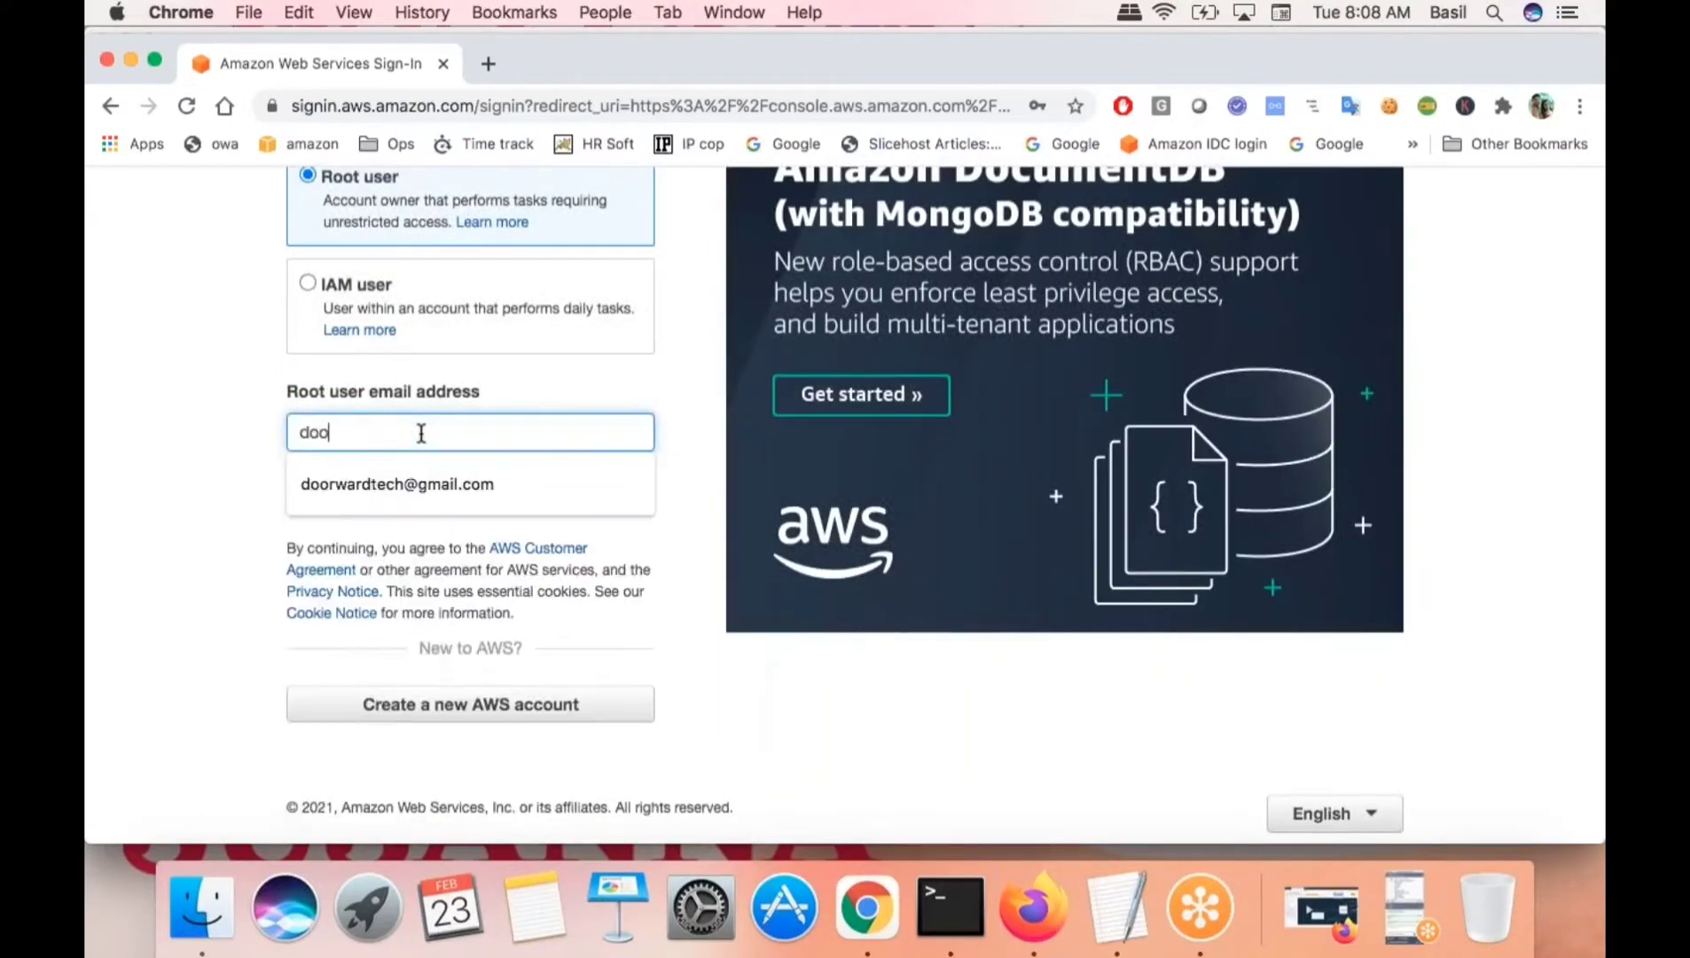
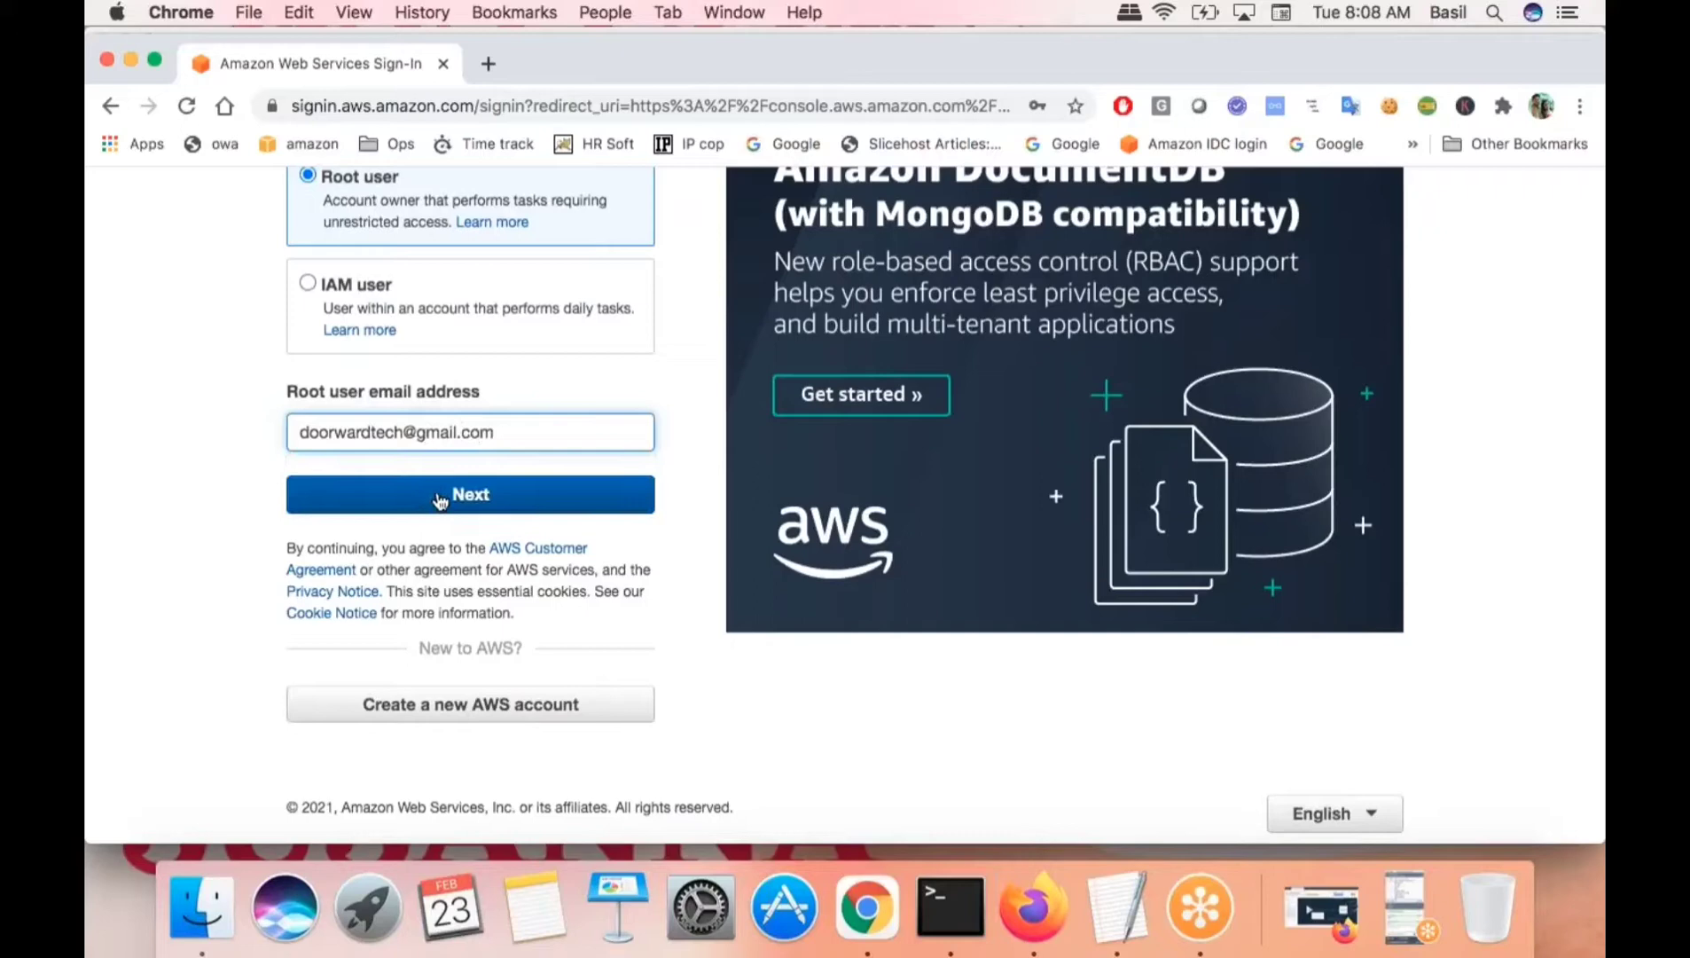
pyautogui.click(440, 498)
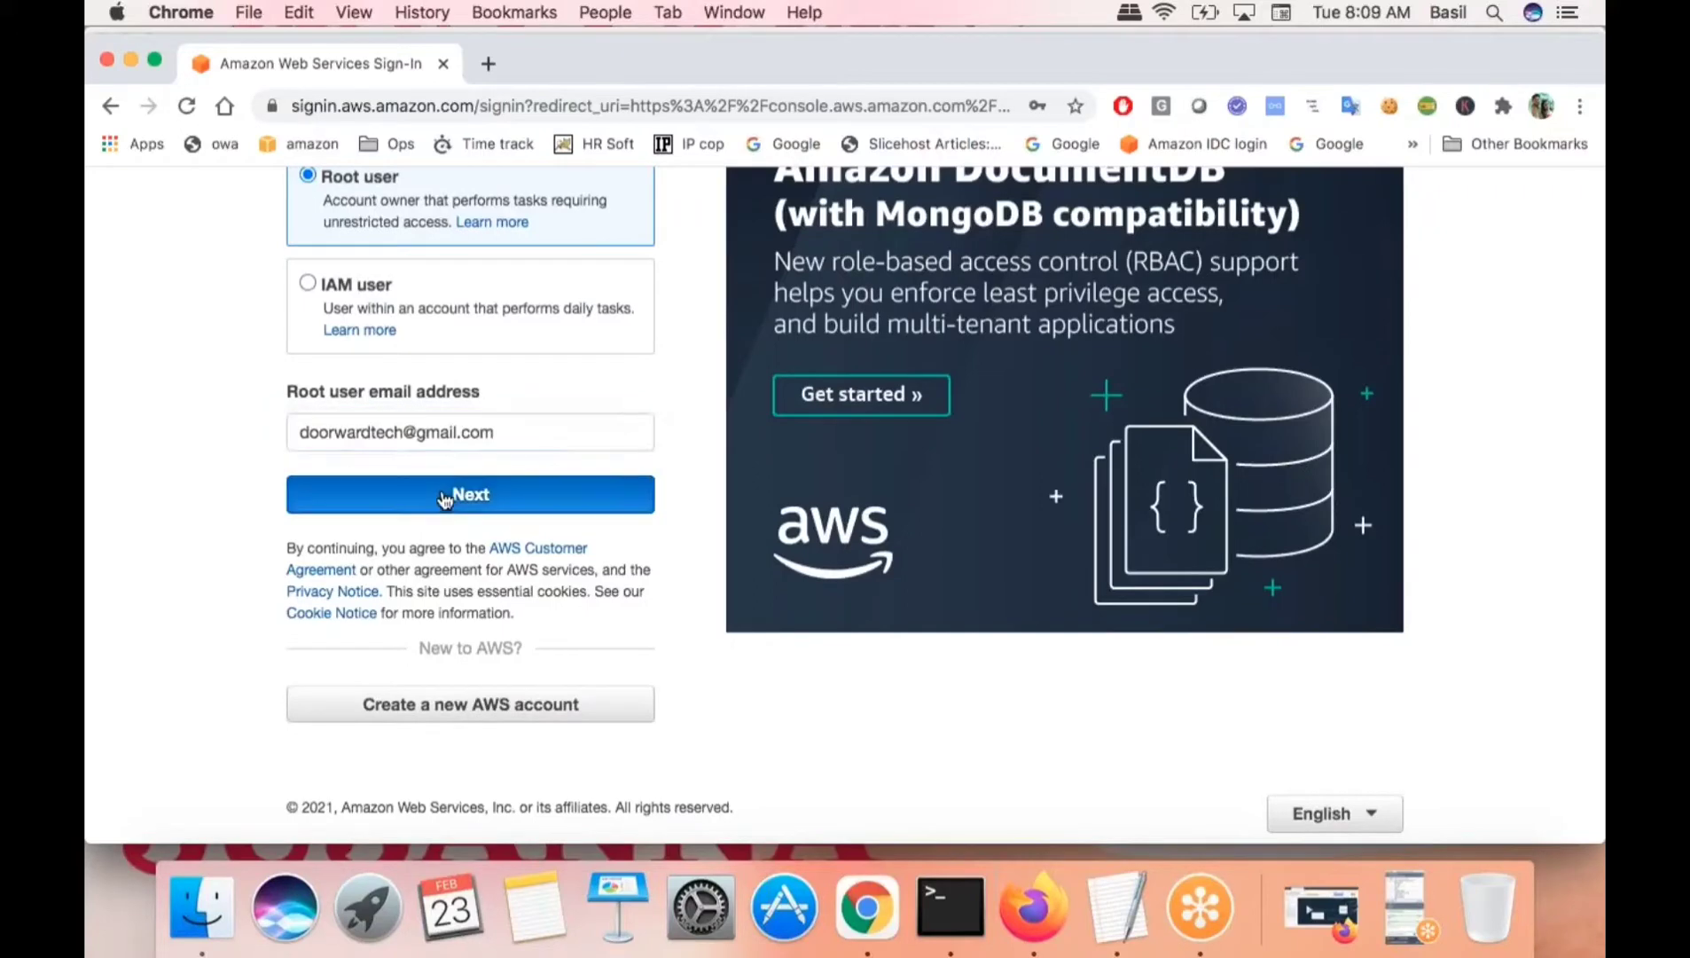
# - Enter the account password to sign in, then return to the draw.io diagram in Firefox
pyautogui.write('•••••')
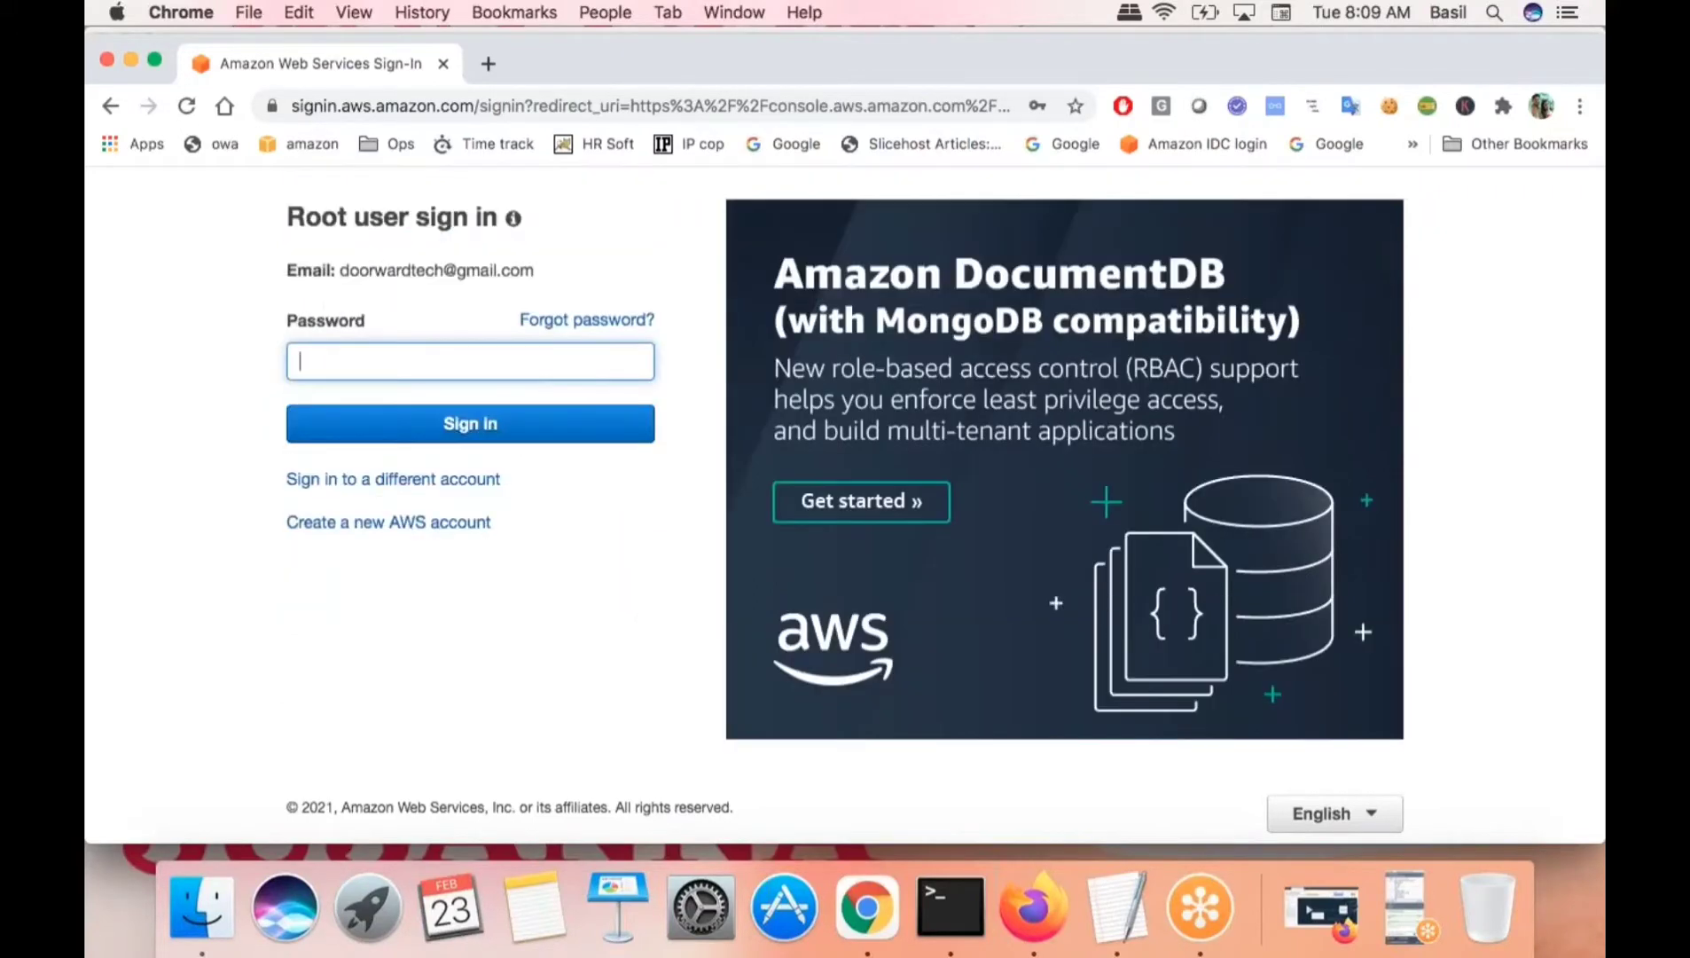
pyautogui.write('•••••')
pyautogui.click(490, 433)
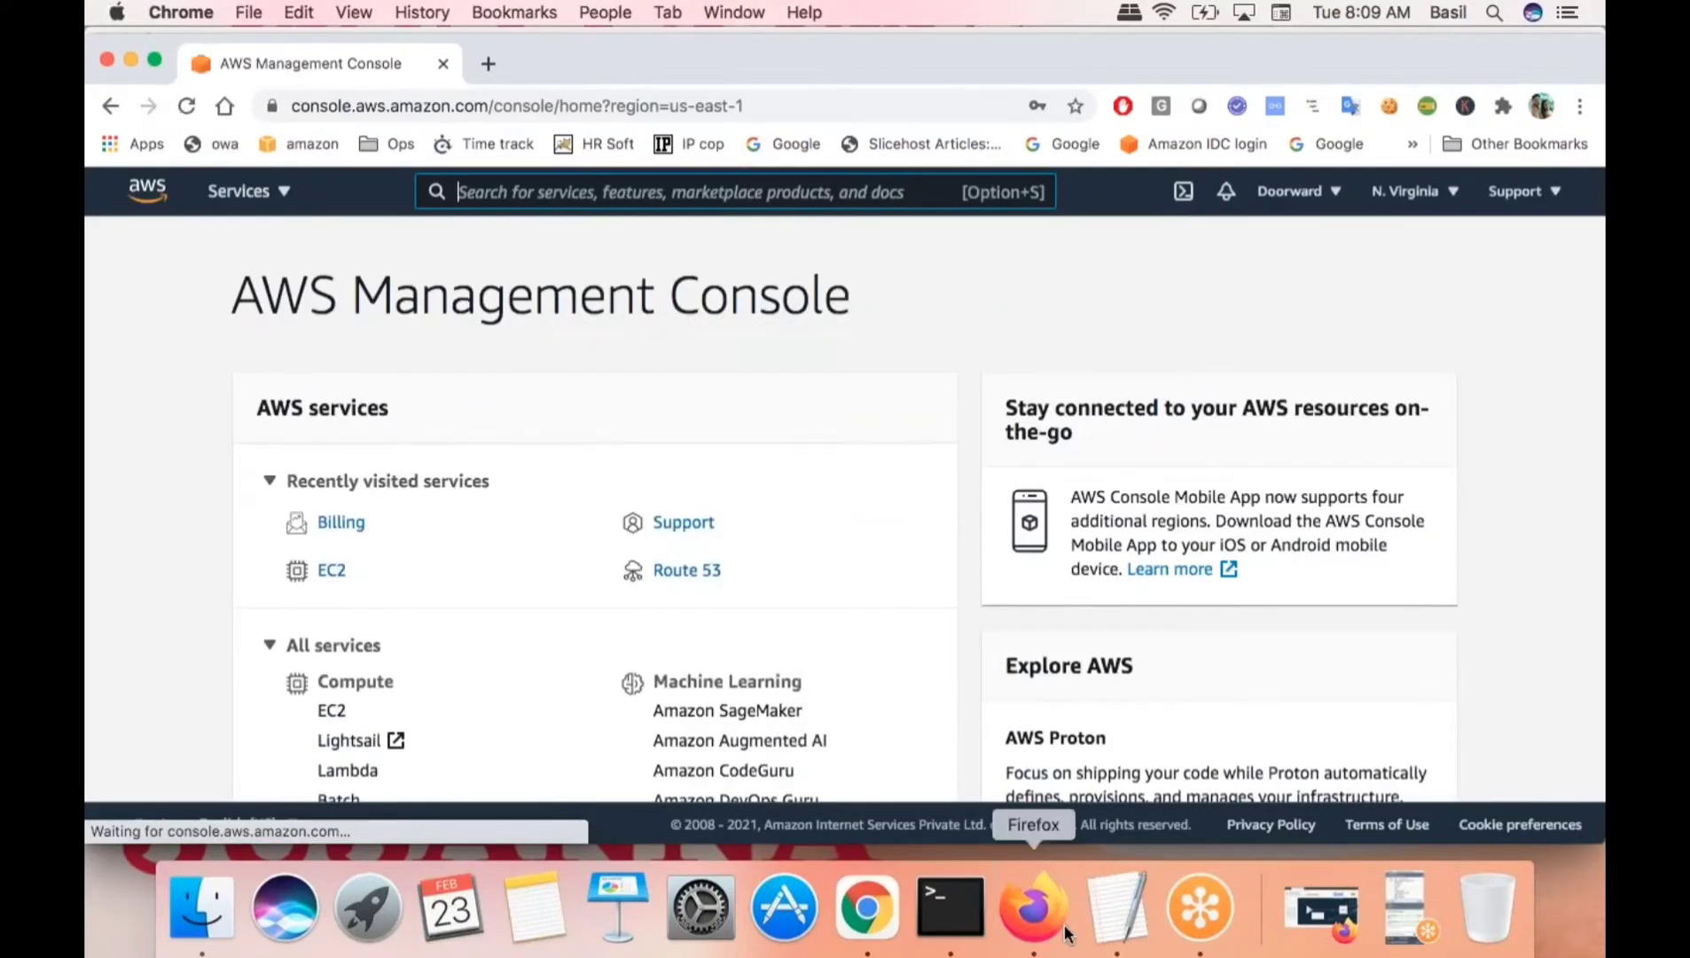
pyautogui.click(1033, 906)
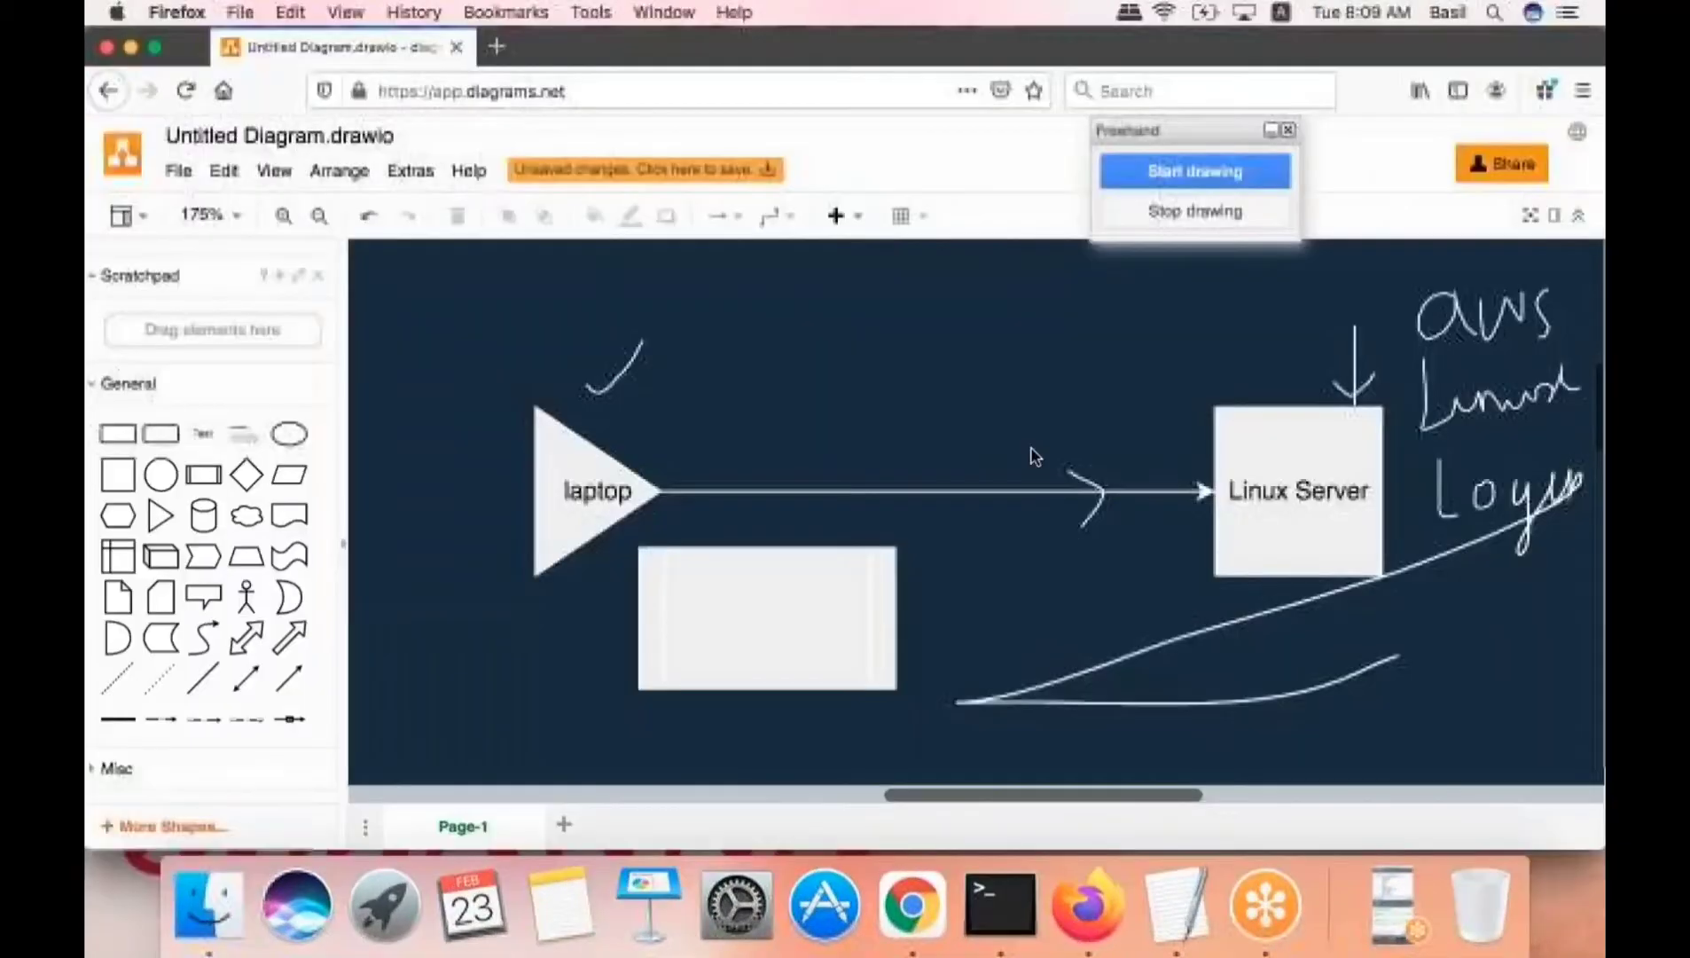
# - Check the Linux Server box and handwriting, then minimize Firefox to reveal the AWS console
pyautogui.click(1245, 471)
pyautogui.click(1508, 301)
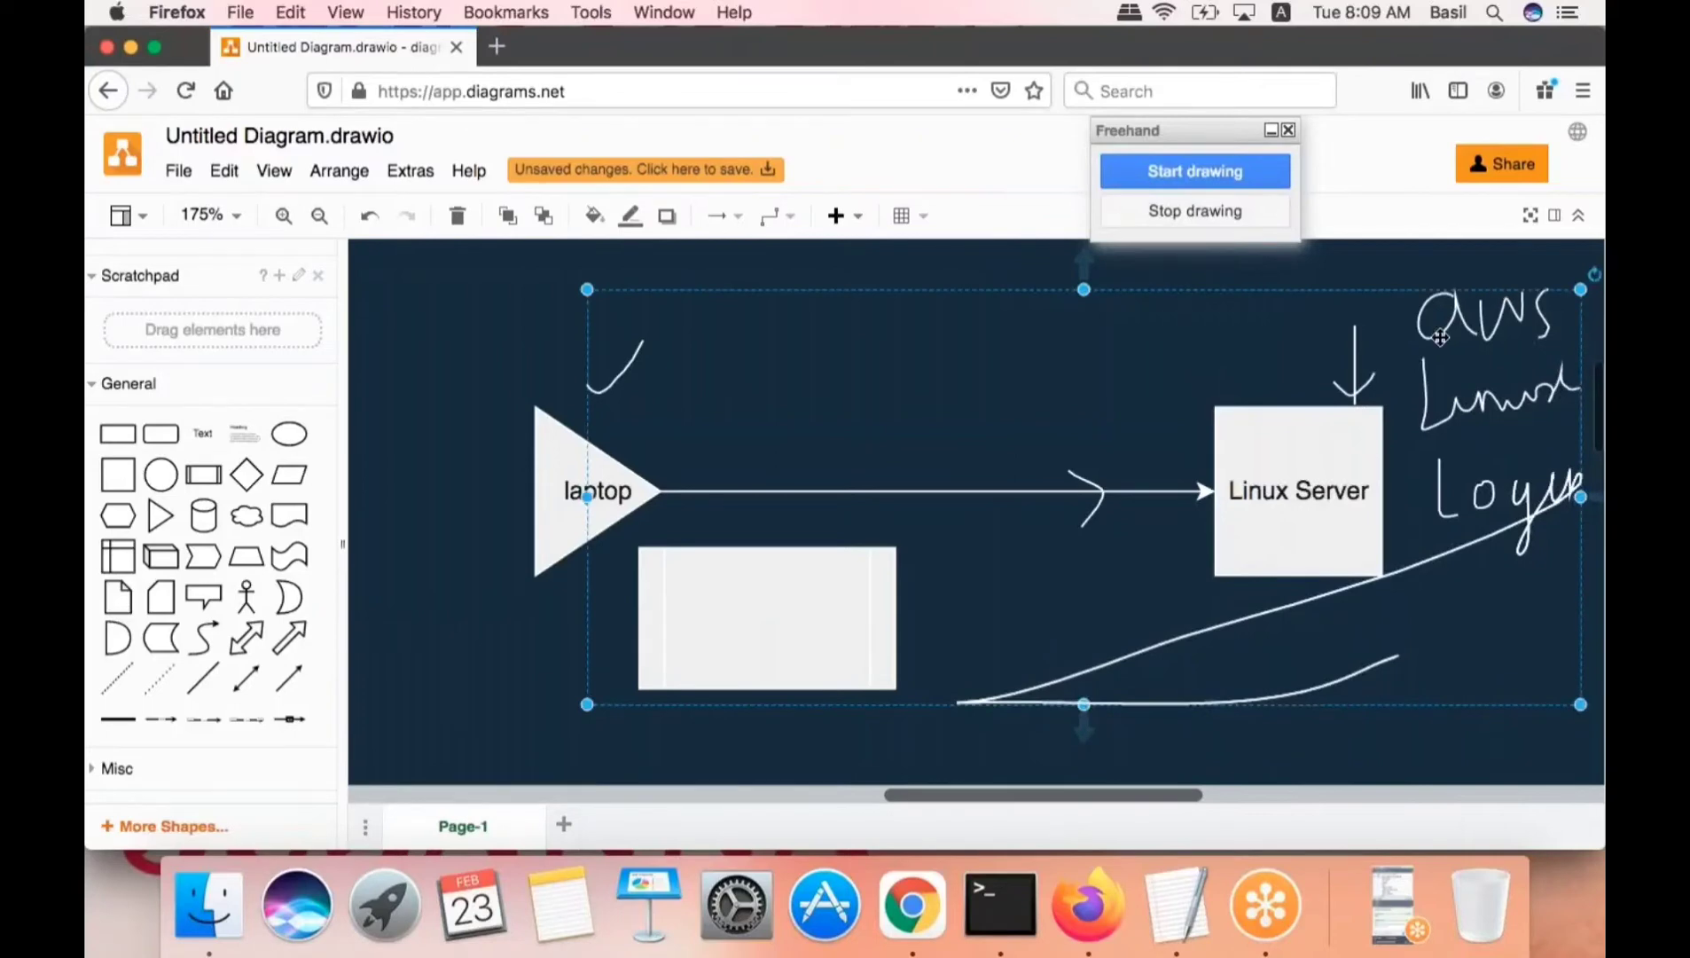
pyautogui.click(1488, 280)
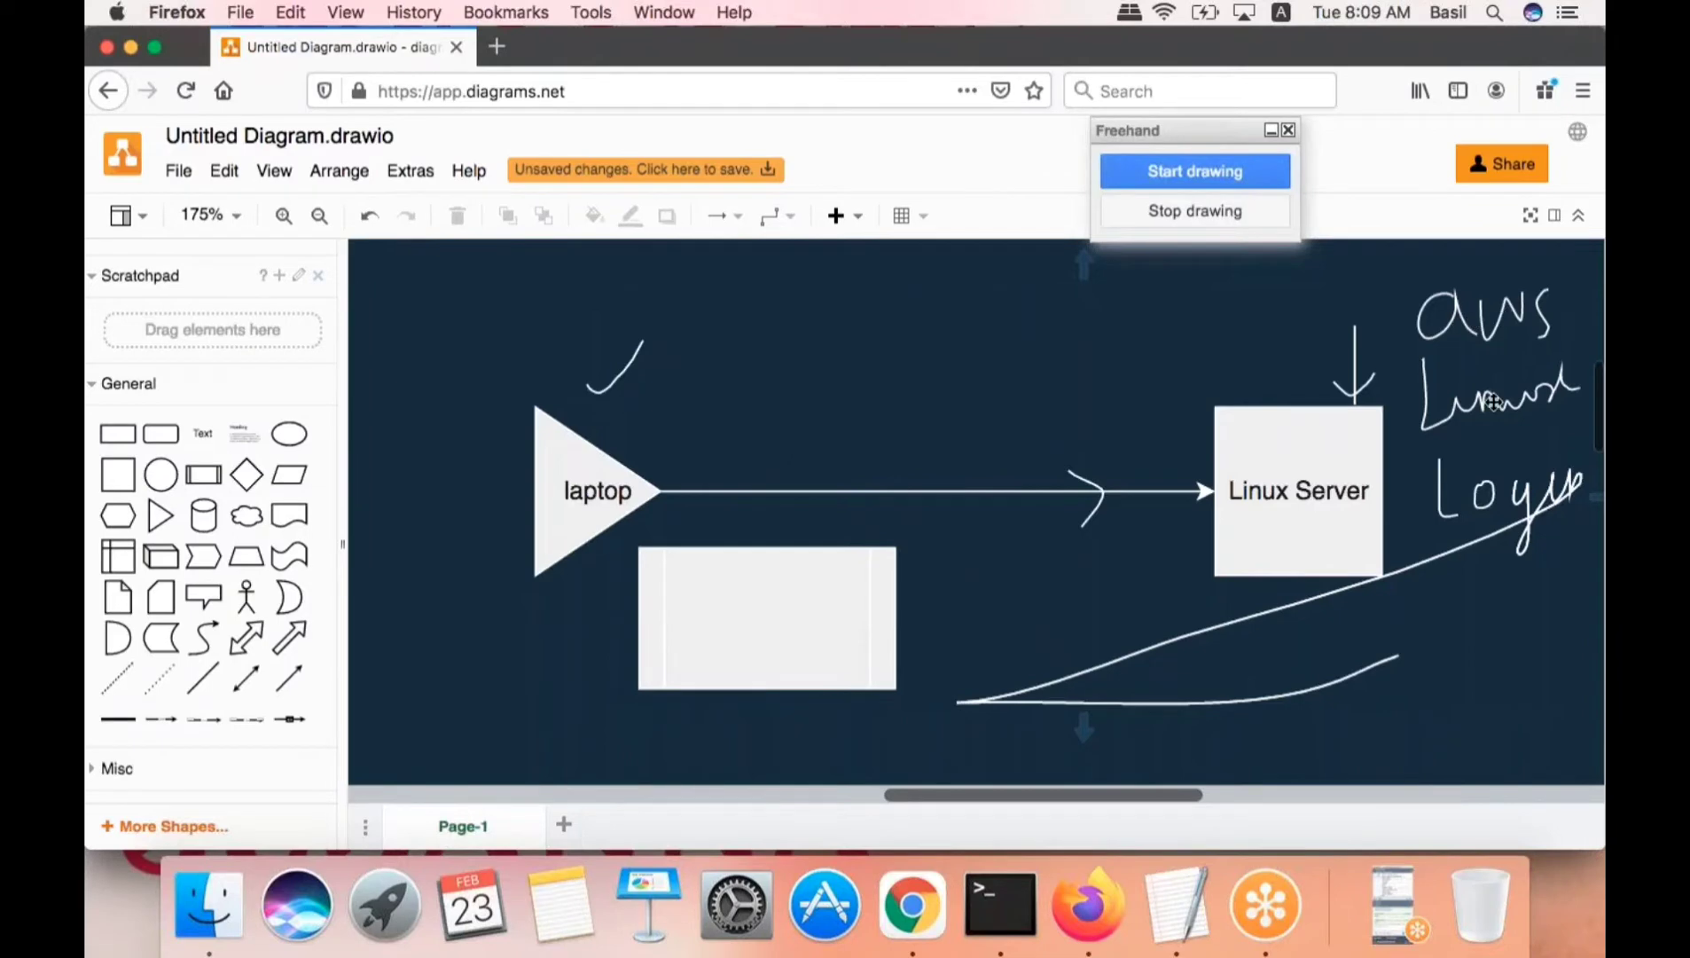
pyautogui.click(1281, 533)
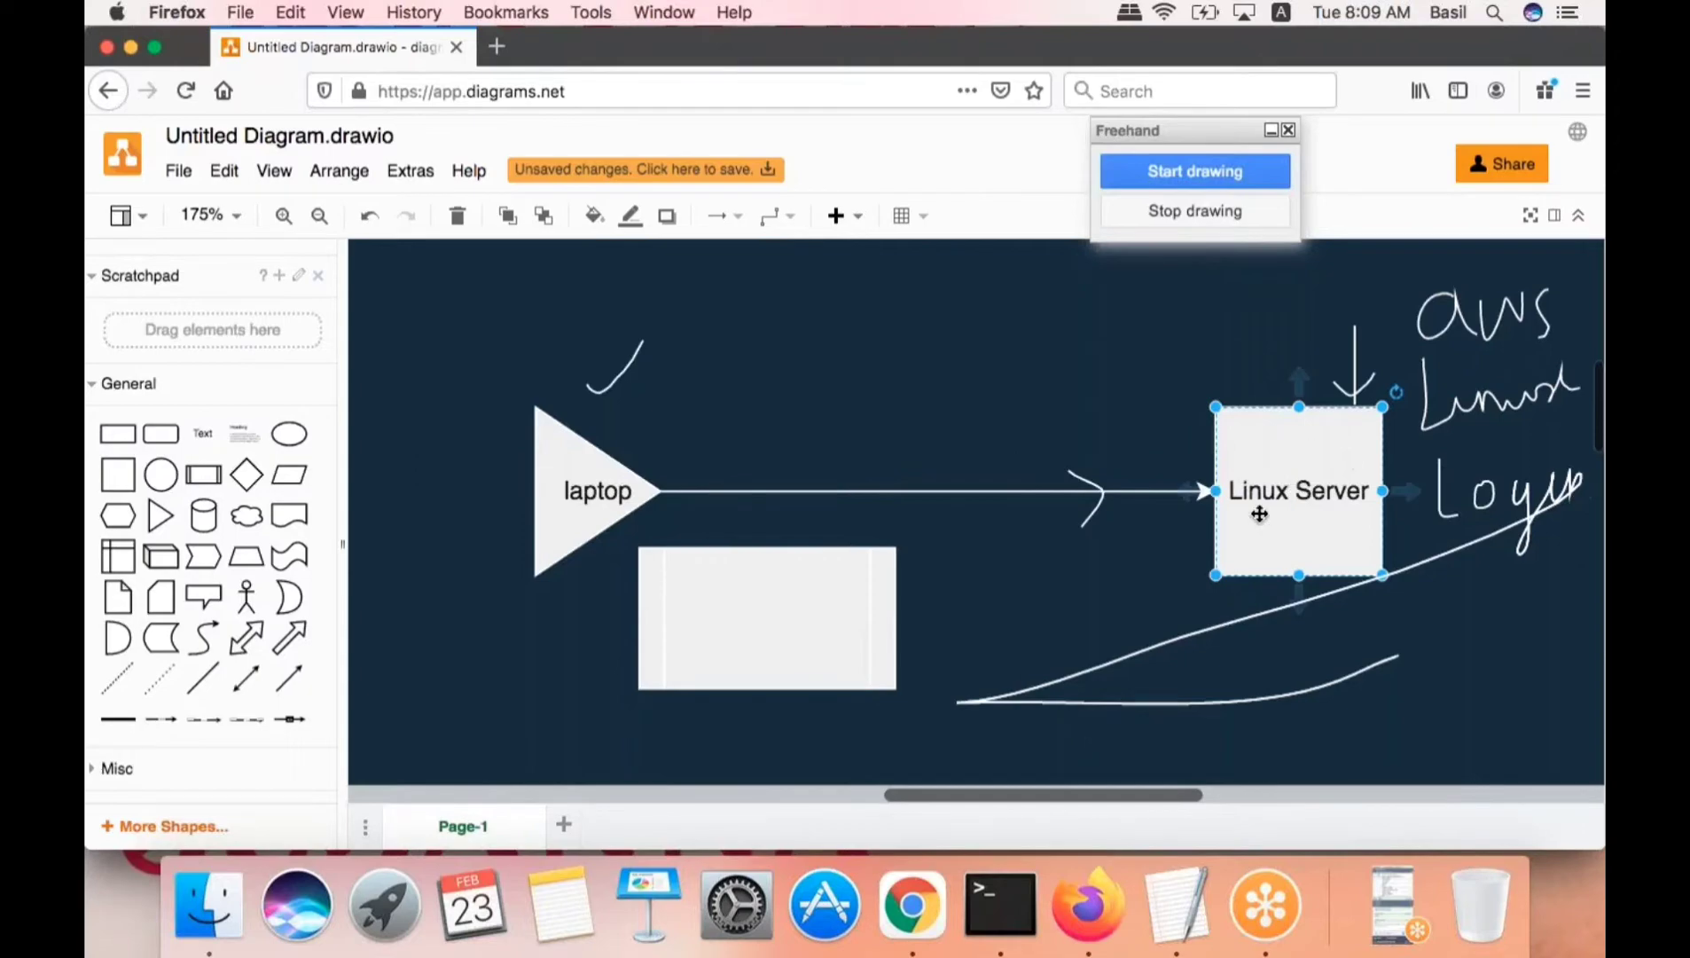
pyautogui.click(131, 49)
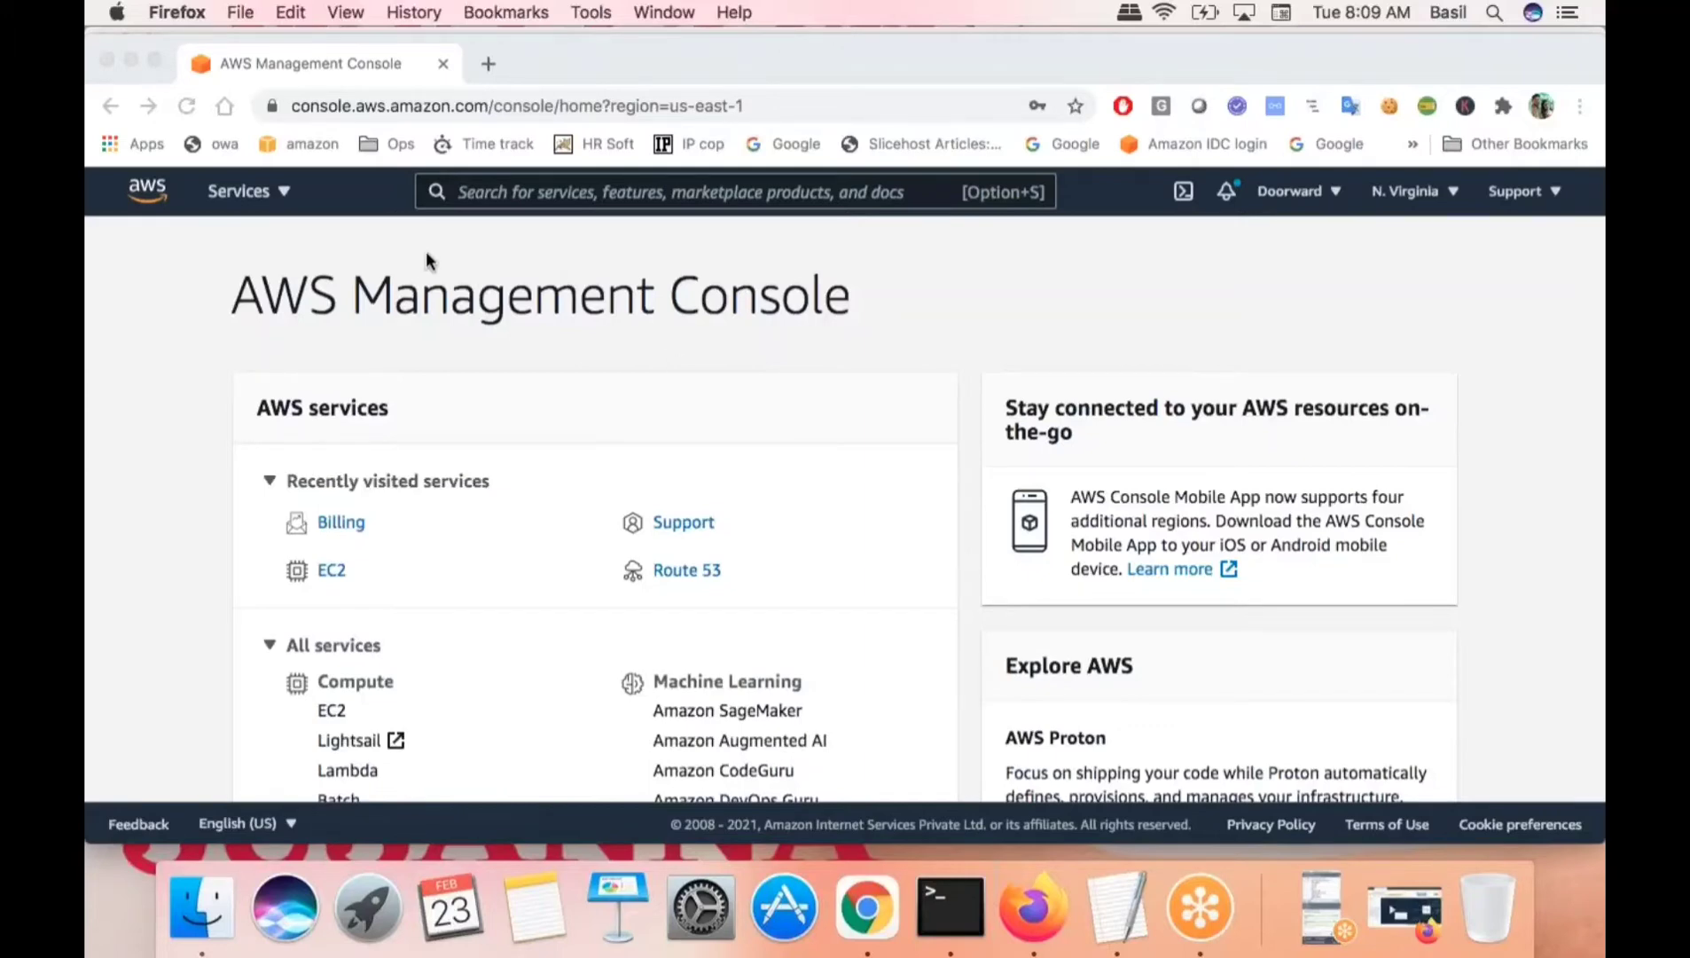
# - Bring Chrome forward and choose EC2 under Compute from the Services menu
pyautogui.click(283, 197)
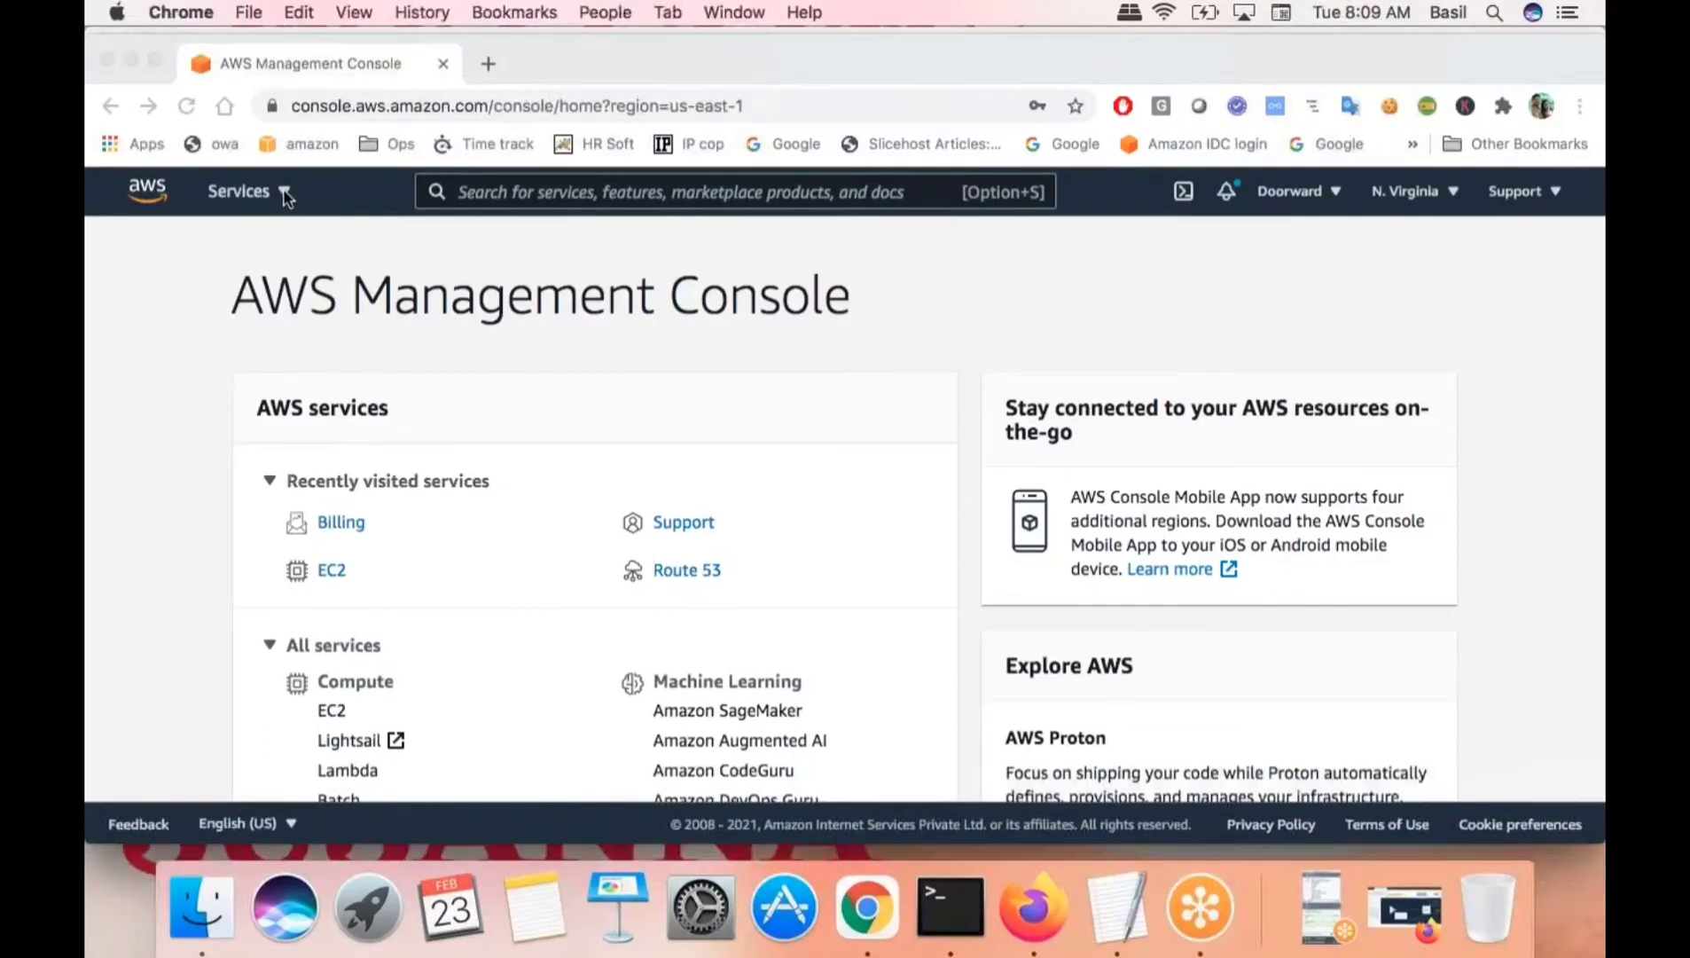
pyautogui.click(285, 195)
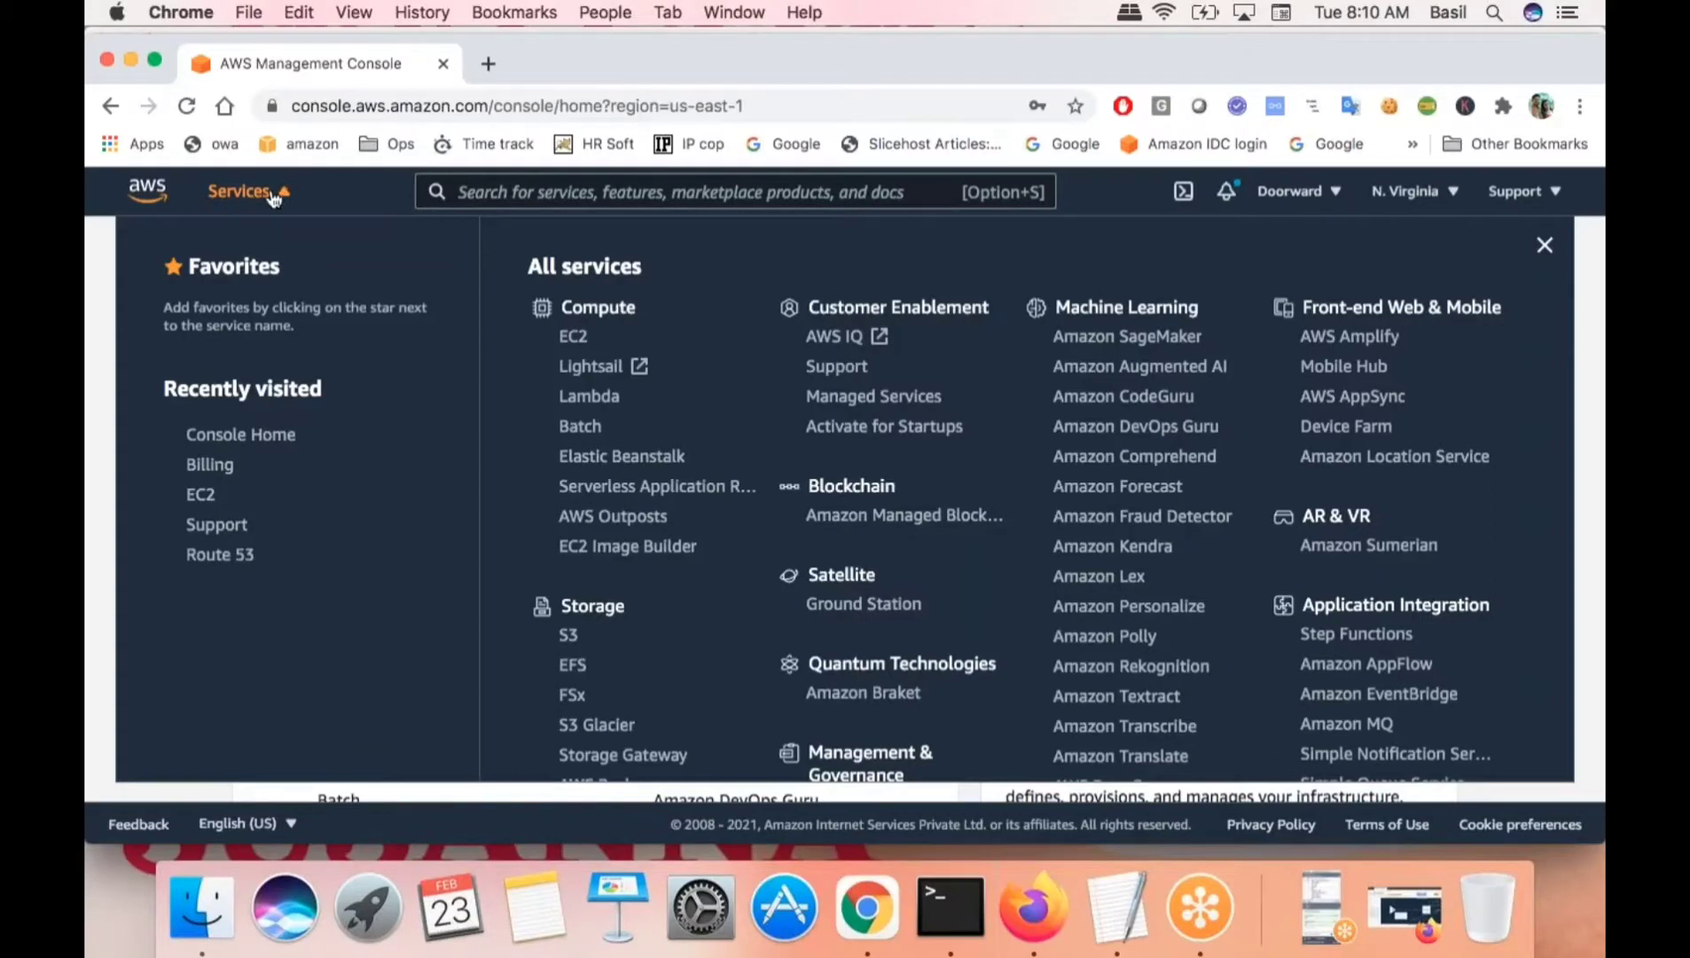
pyautogui.click(572, 337)
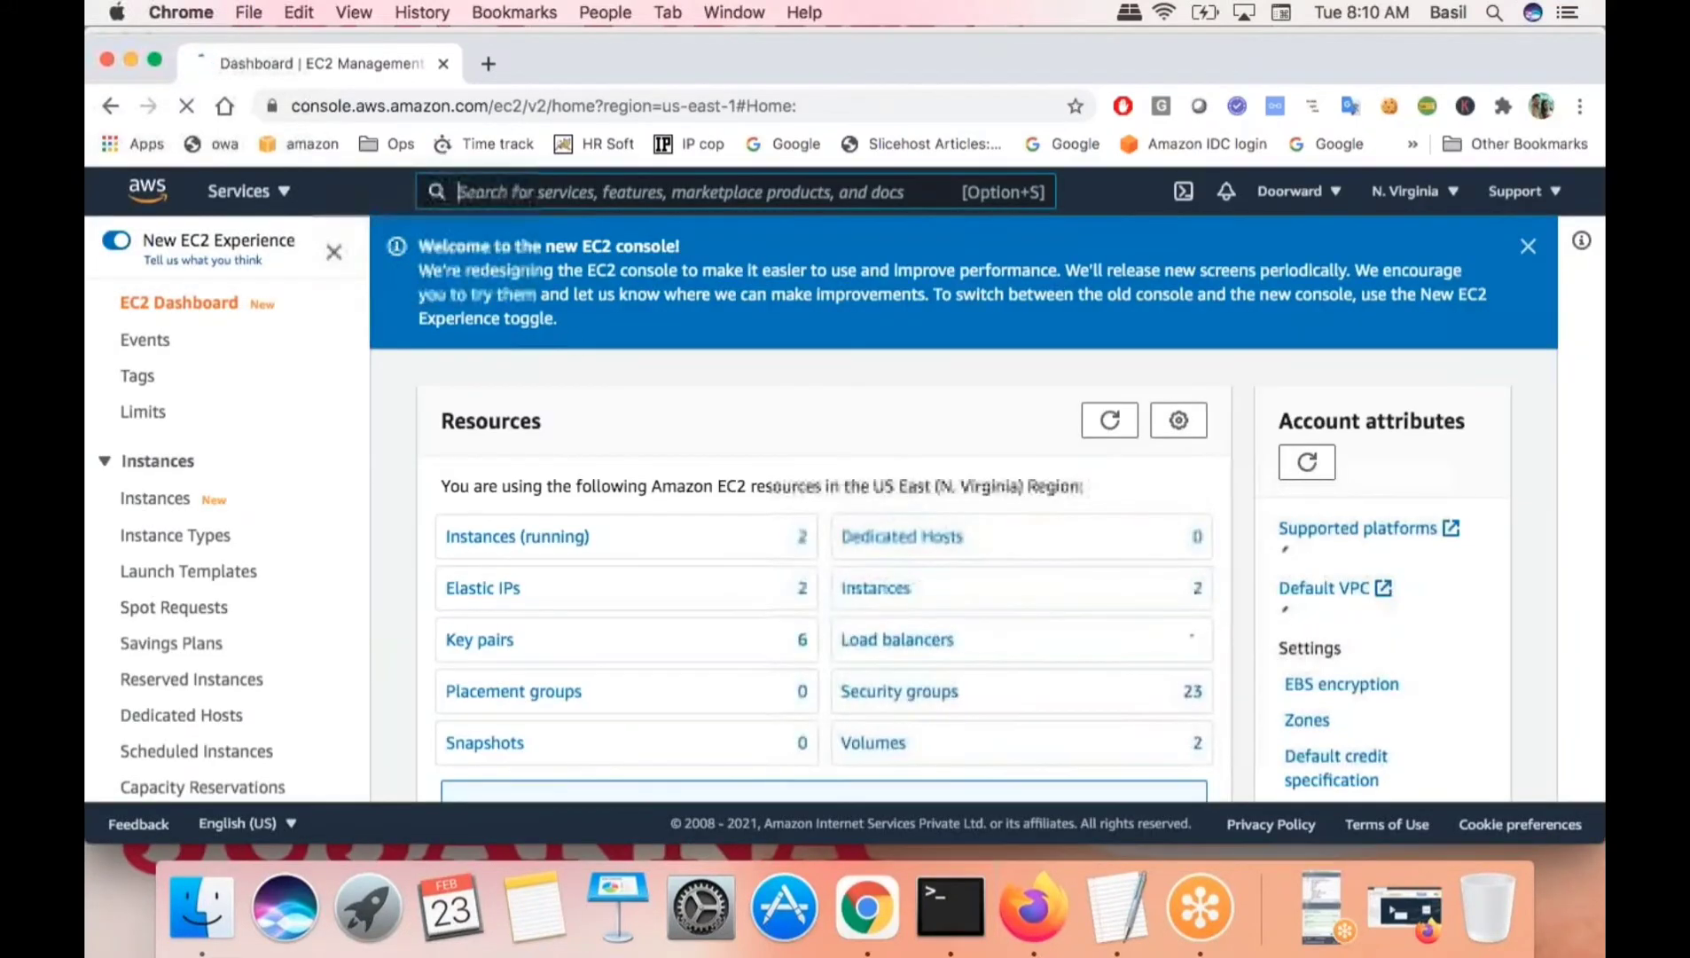
# - Open EC2 Instances, dismiss the new-console welcome banner, and reopen EC2 from Services
pyautogui.click(156, 502)
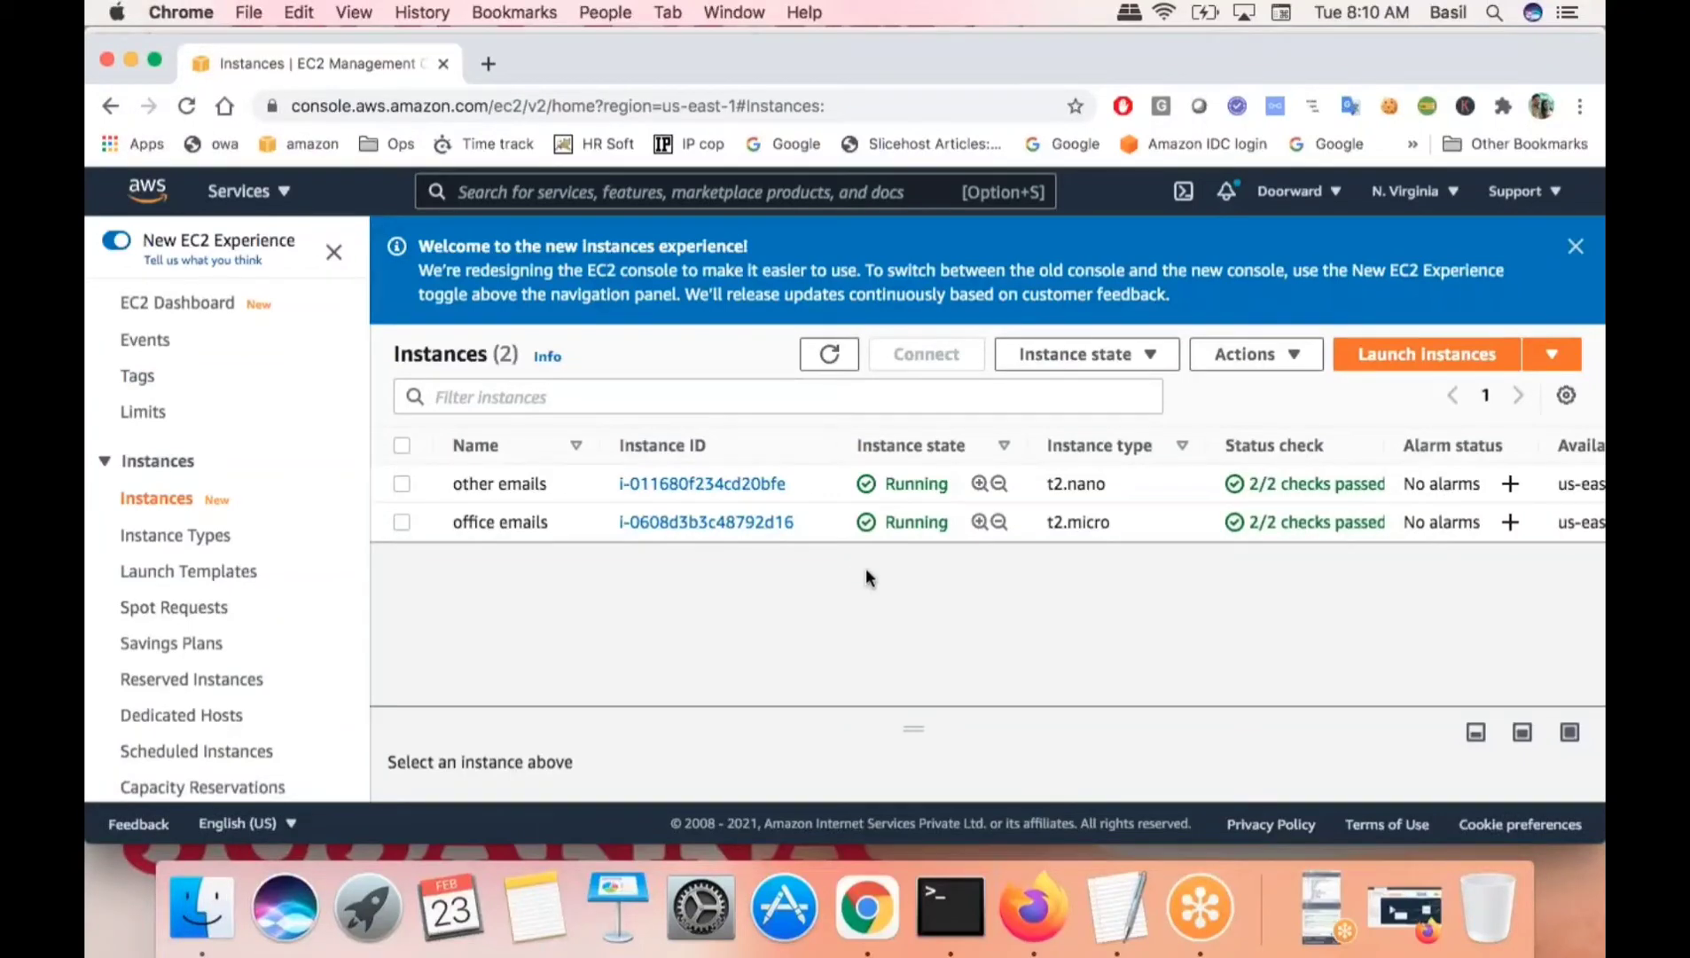
pyautogui.click(1574, 249)
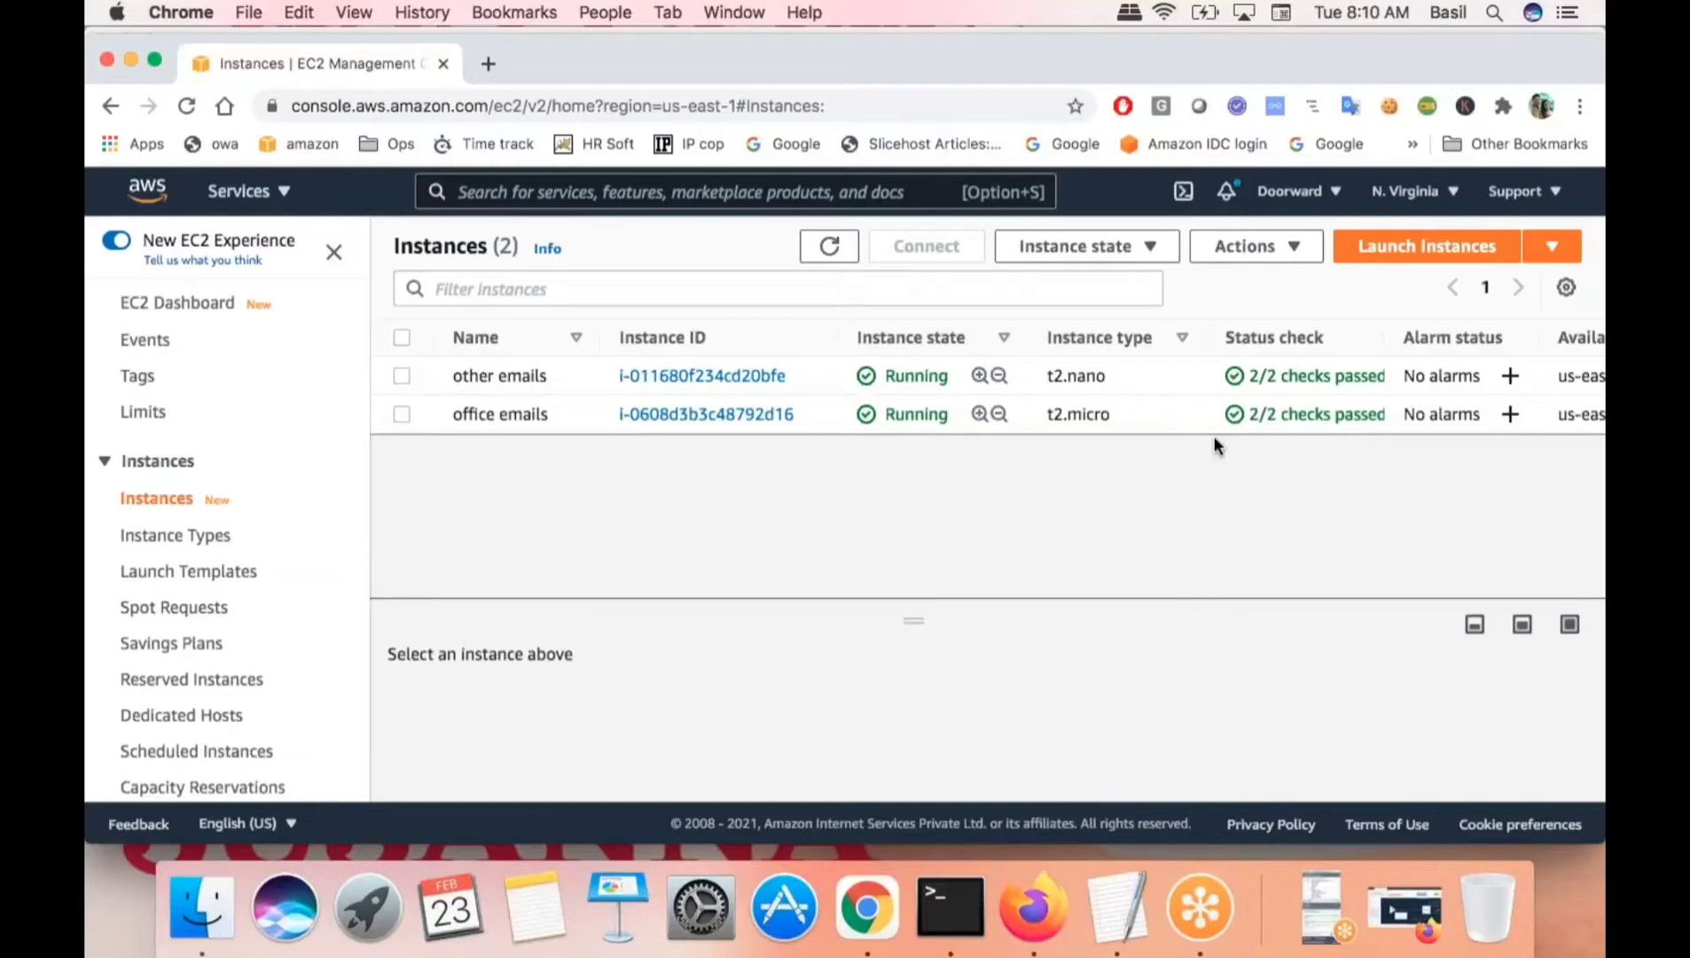
pyautogui.click(275, 196)
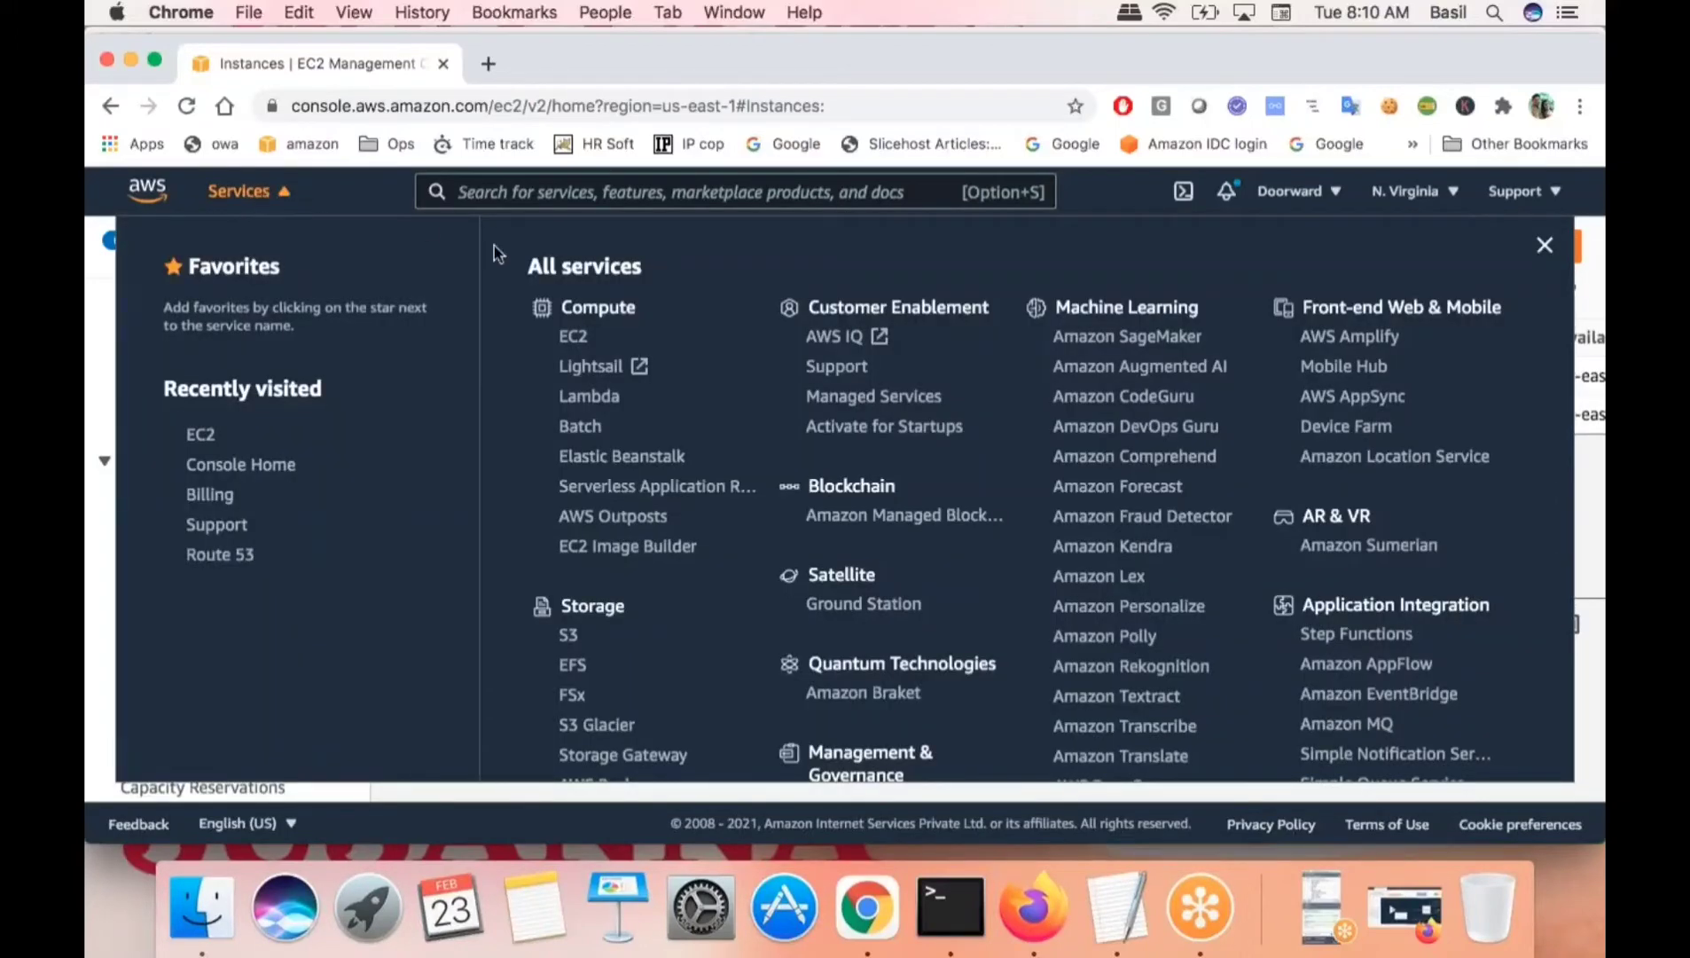
pyautogui.click(577, 340)
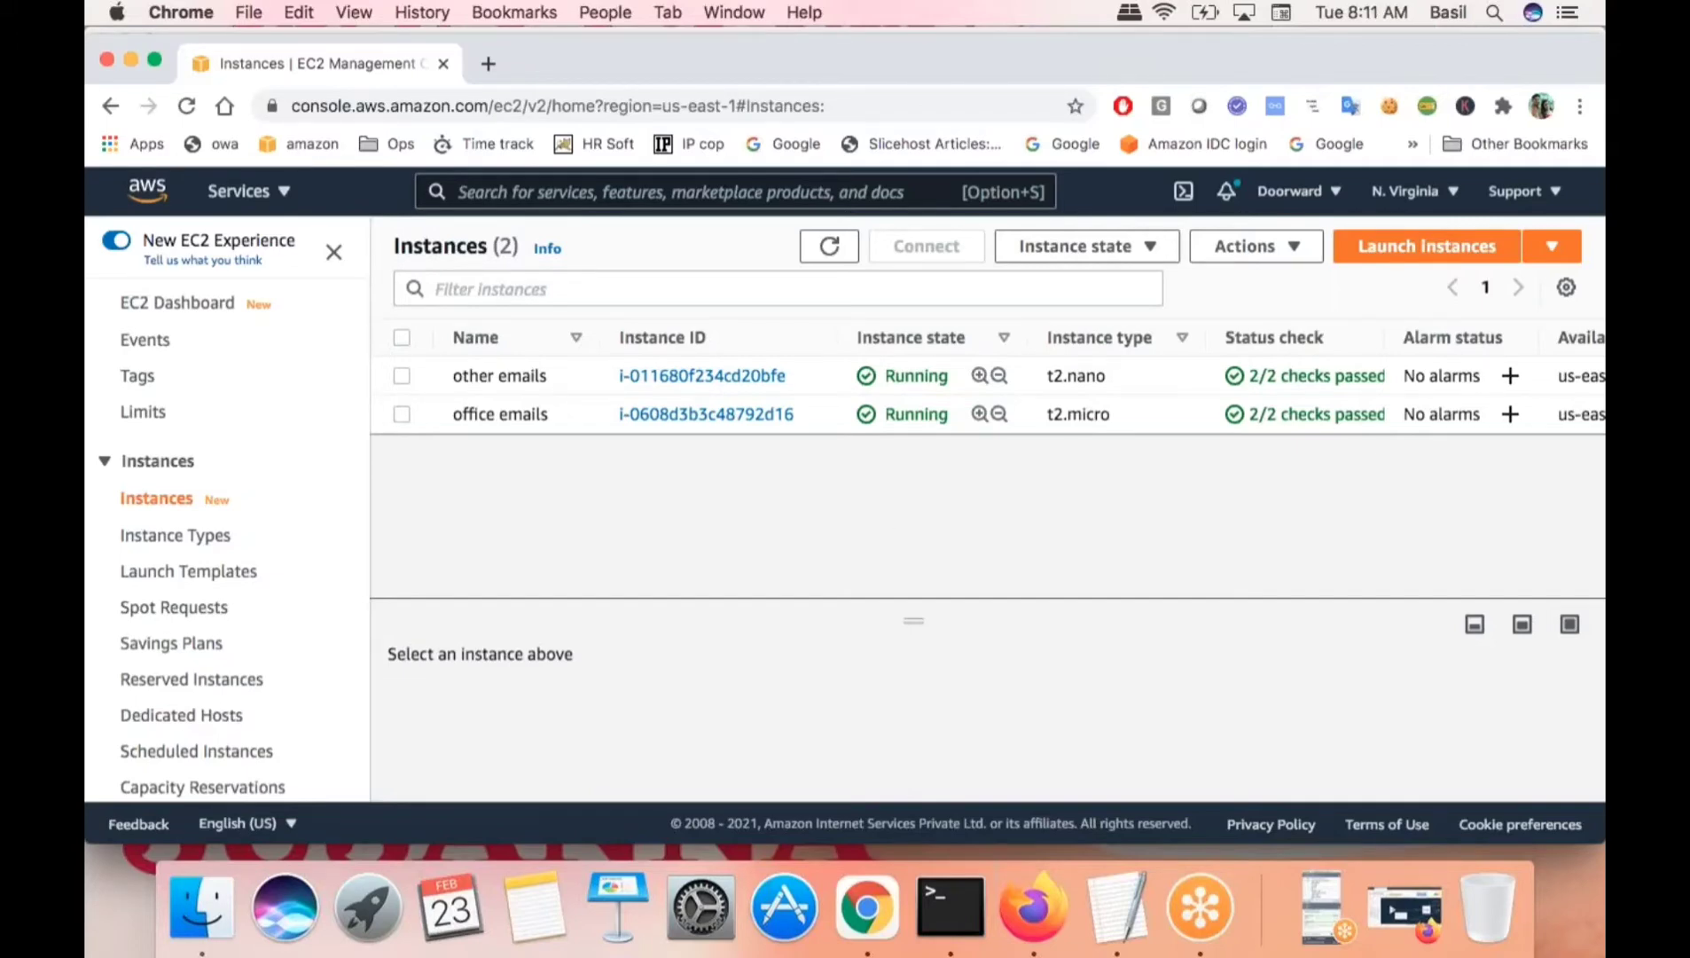
# - Start a new instance launch and select the Ubuntu Server 20.04 LTS AMI
pyautogui.click(1417, 255)
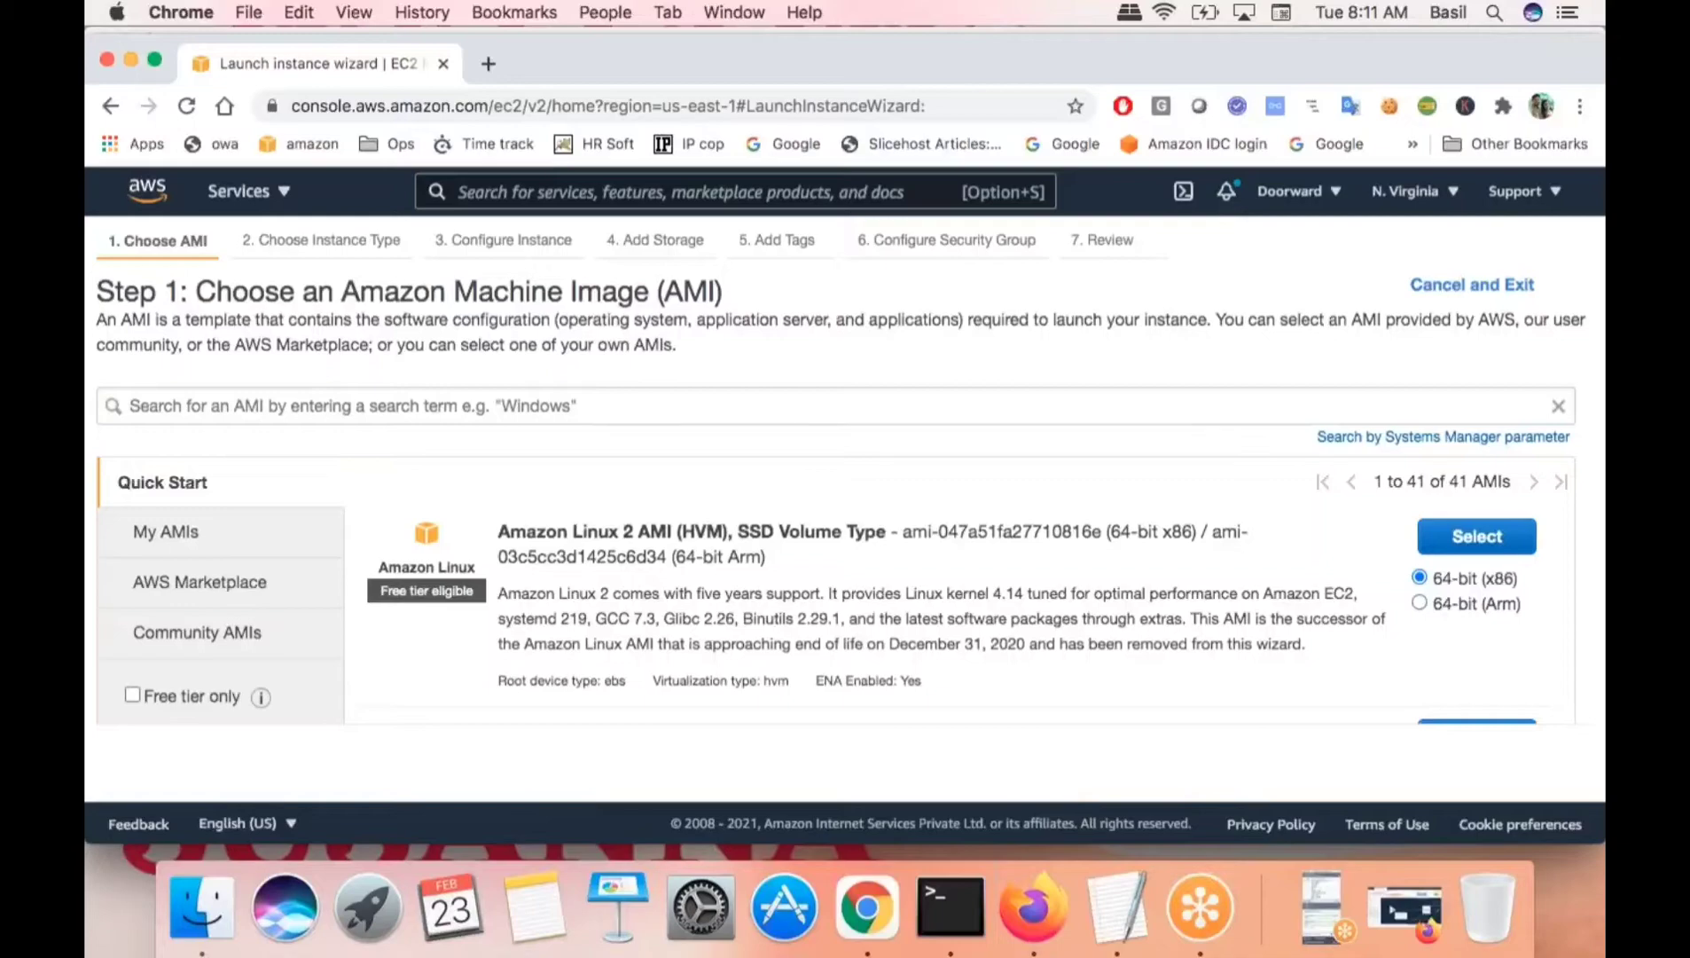
pyautogui.scroll(-15, 1068, 597)
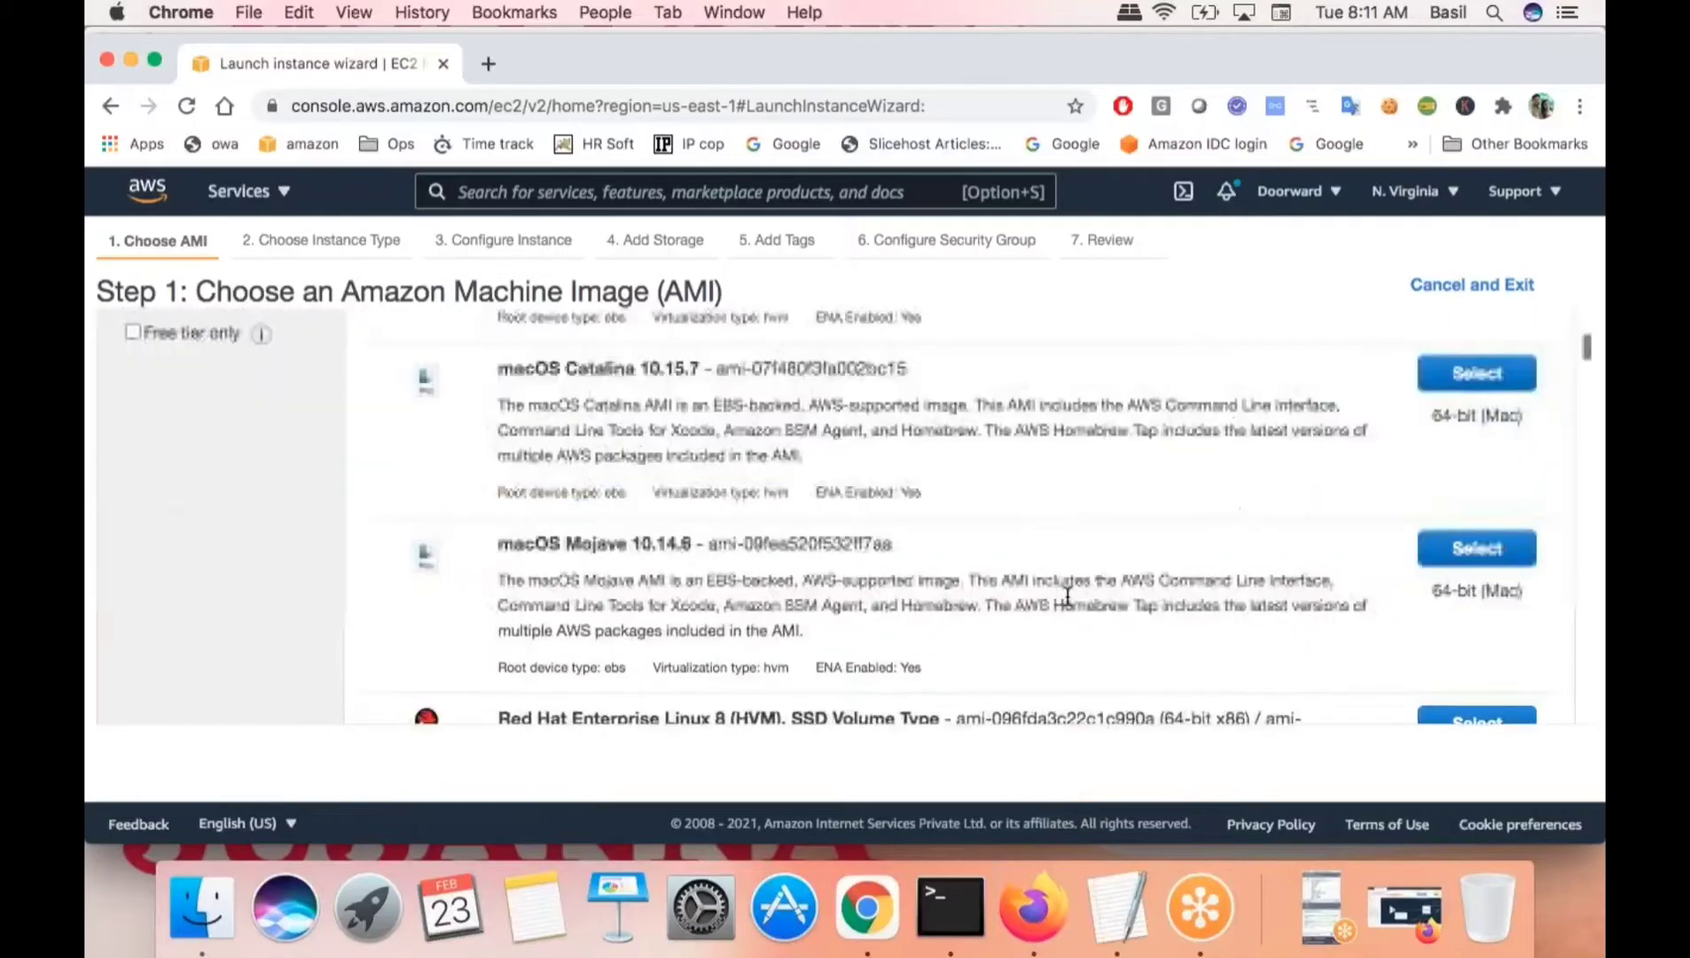
pyautogui.scroll(-4, 495, 374)
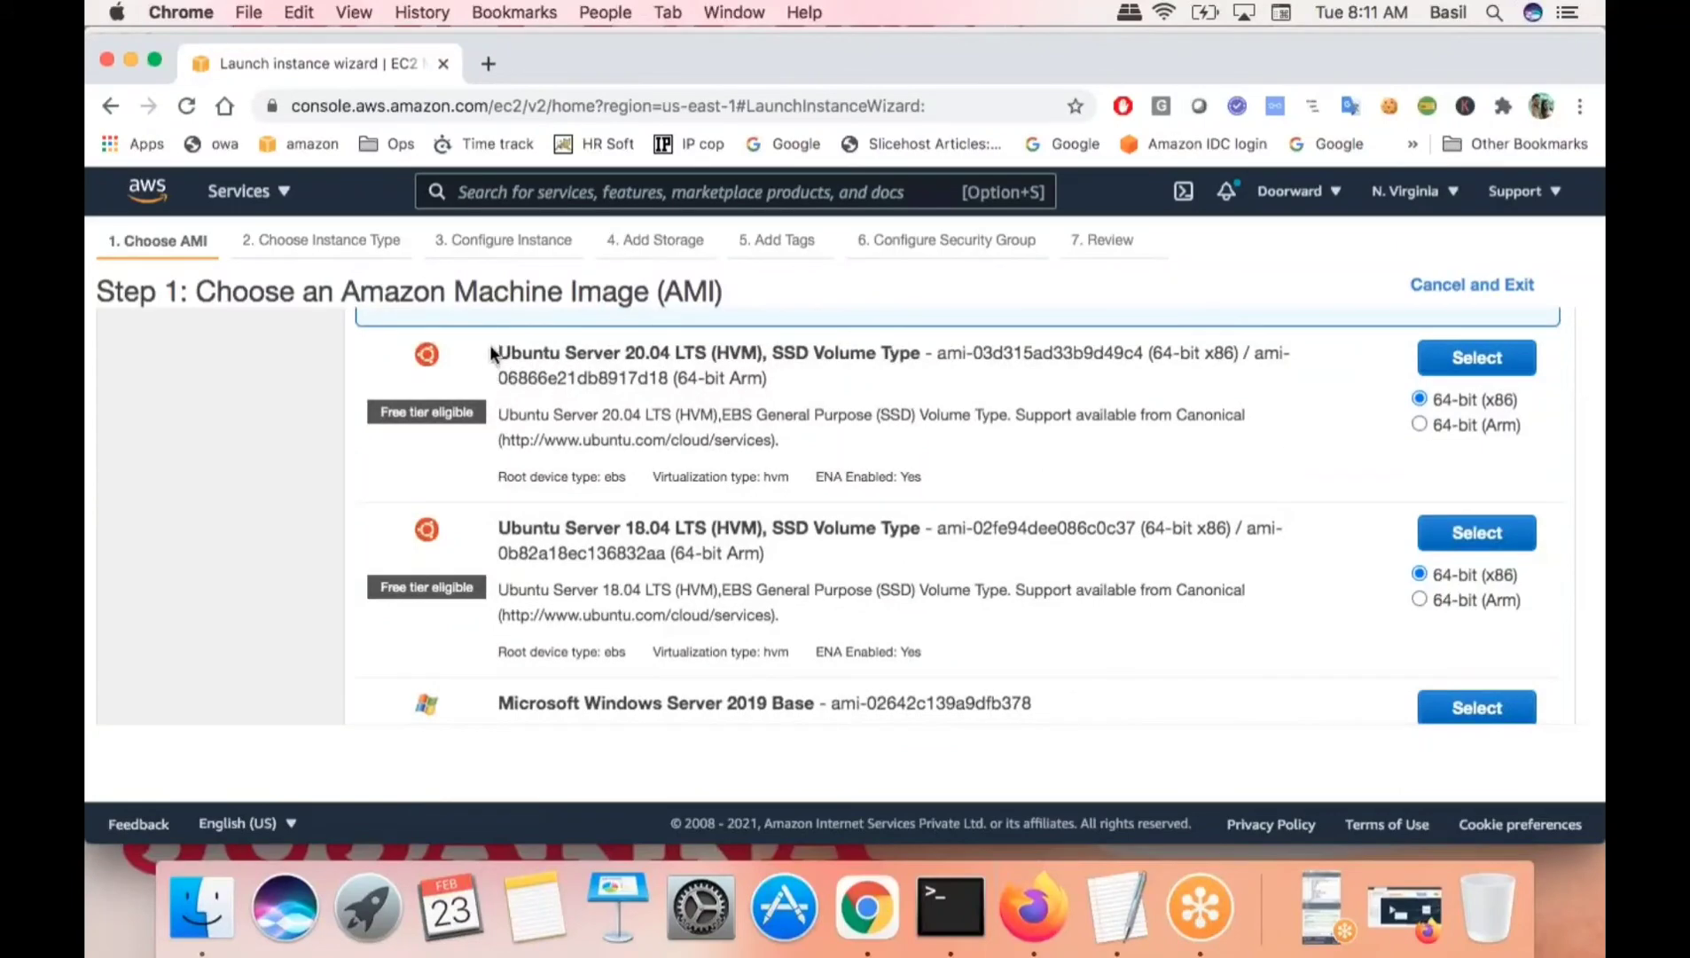
pyautogui.moveTo(496, 352); pyautogui.dragTo(677, 356)
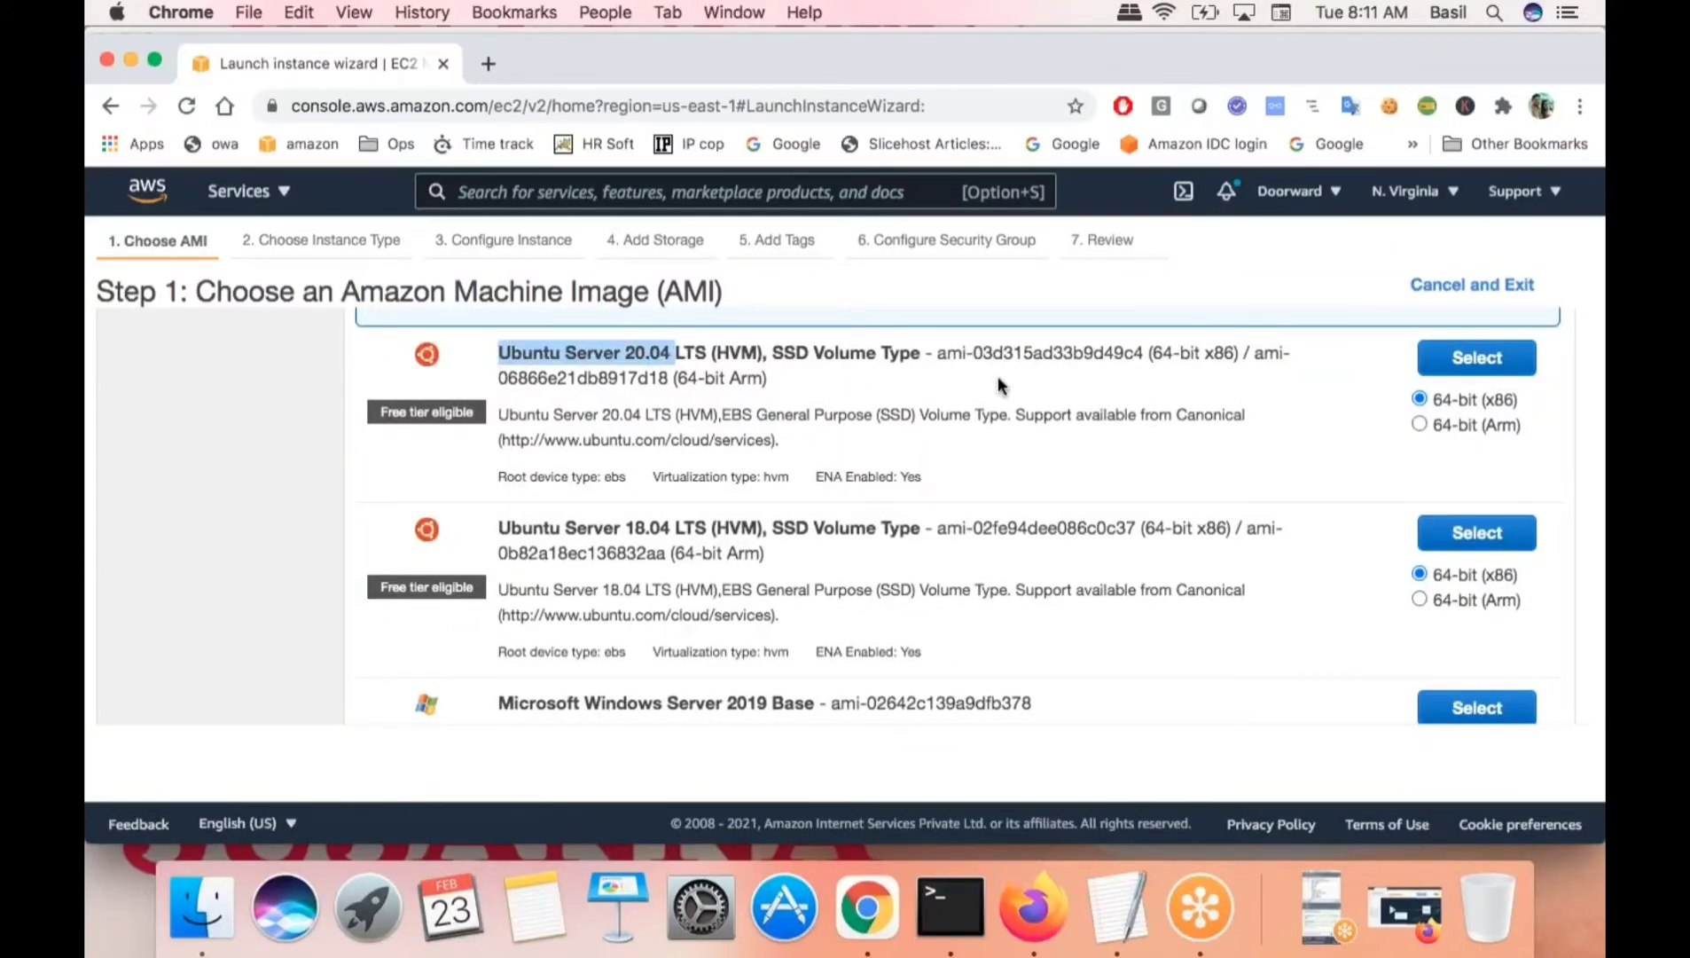
pyautogui.scroll(1, 998, 385)
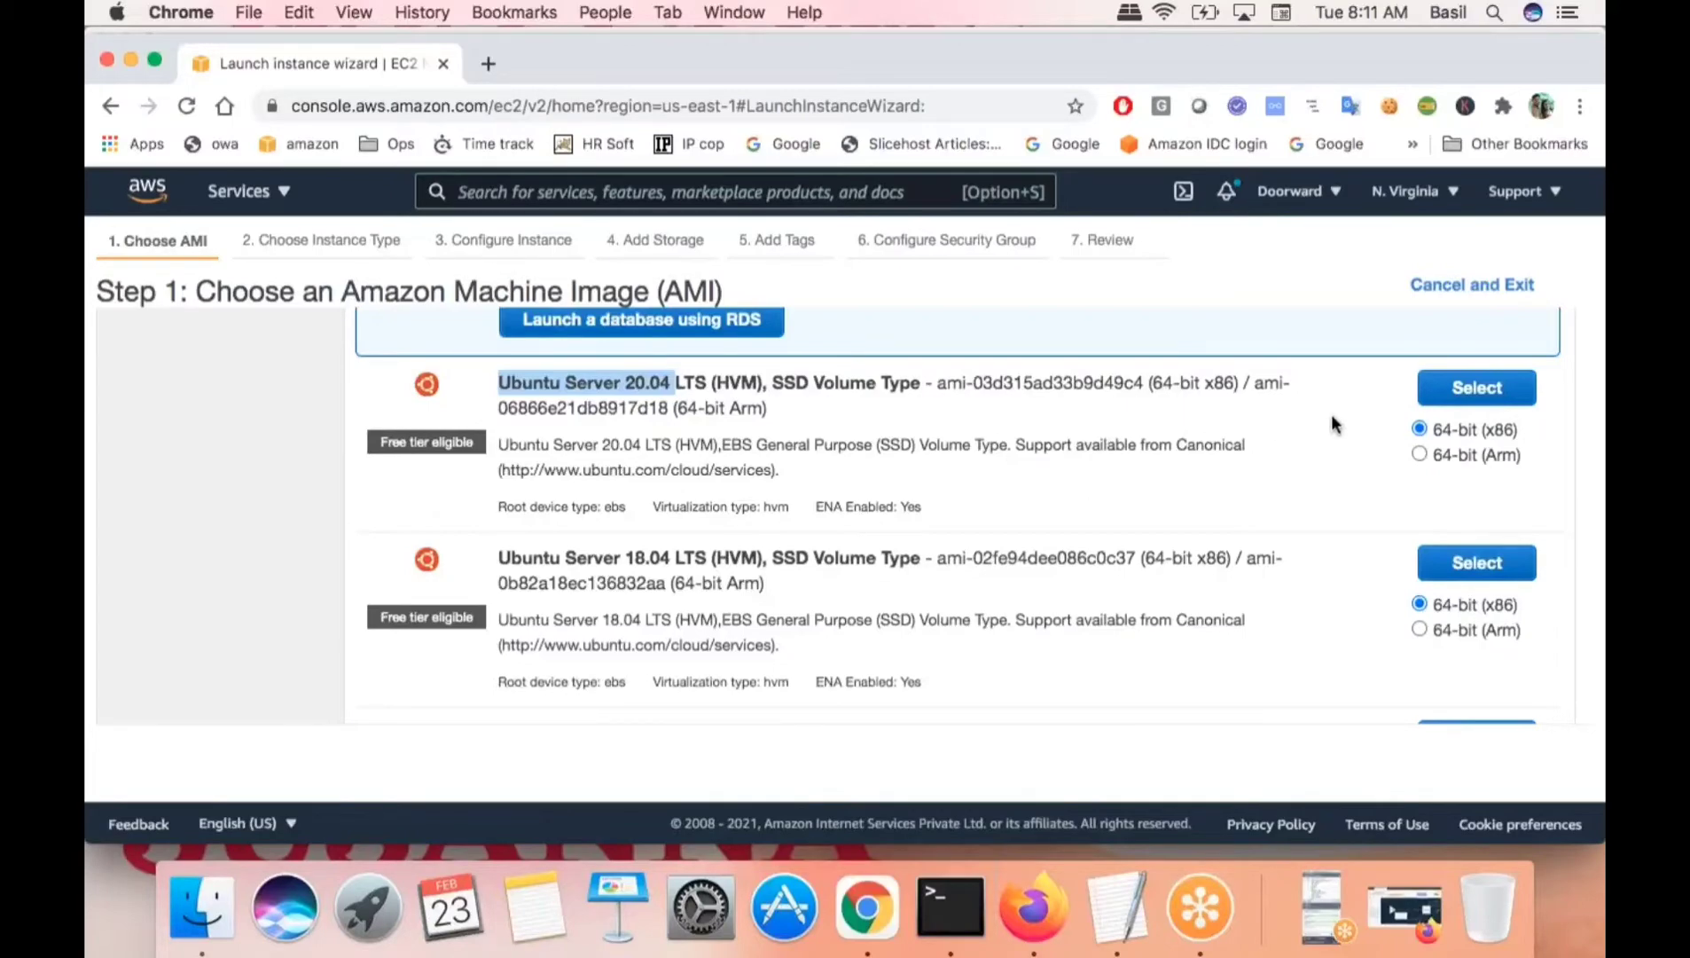
pyautogui.scroll(10, 1331, 415)
pyautogui.scroll(-5, 1331, 415)
pyautogui.scroll(-5, 1329, 399)
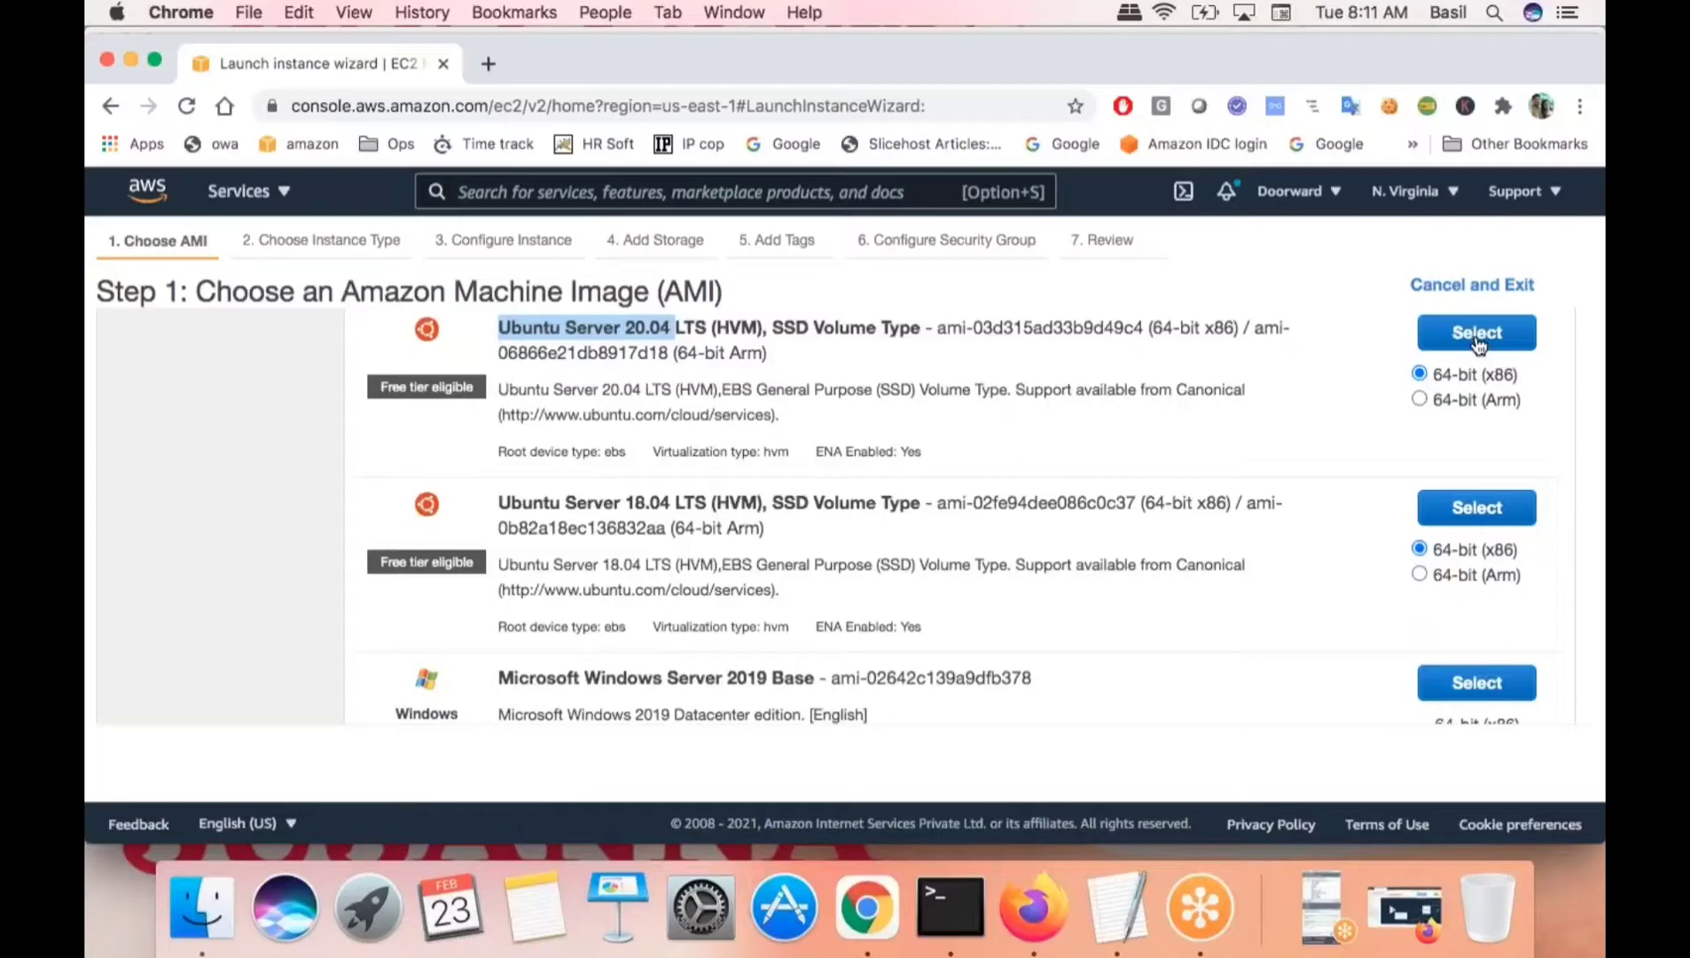
pyautogui.click(1477, 337)
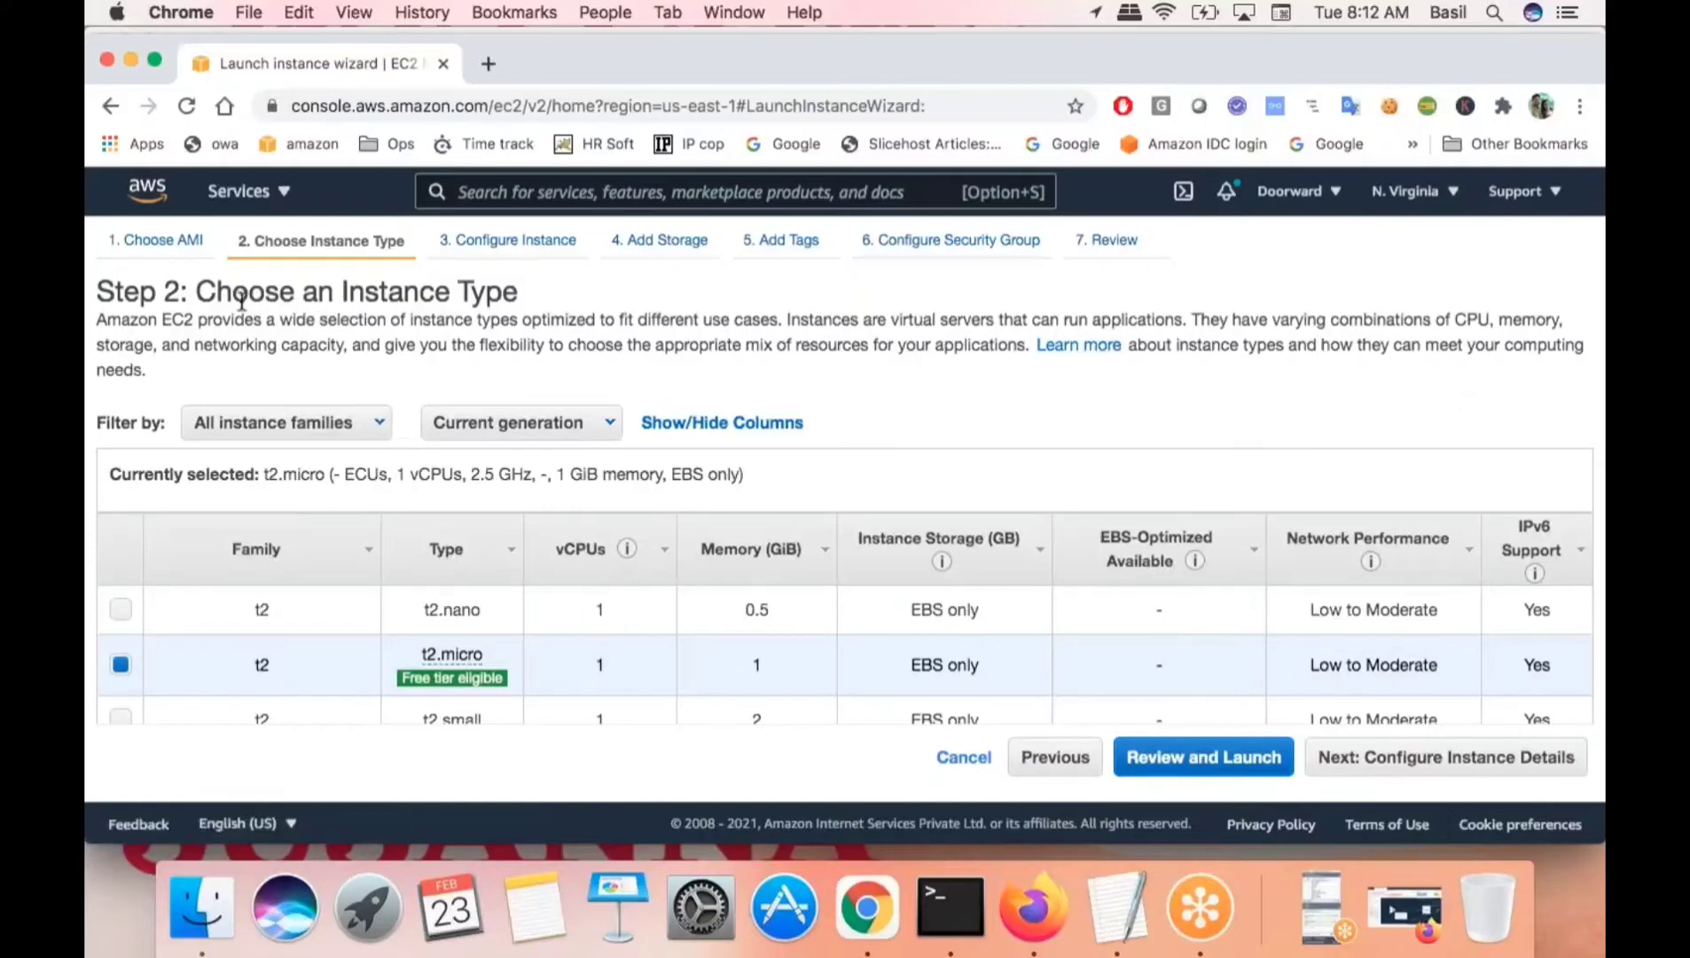
# - Review the free-tier t2.micro type (1 vCPU, 1 GiB) and leave it selected
pyautogui.moveTo(241, 295); pyautogui.dragTo(488, 293)
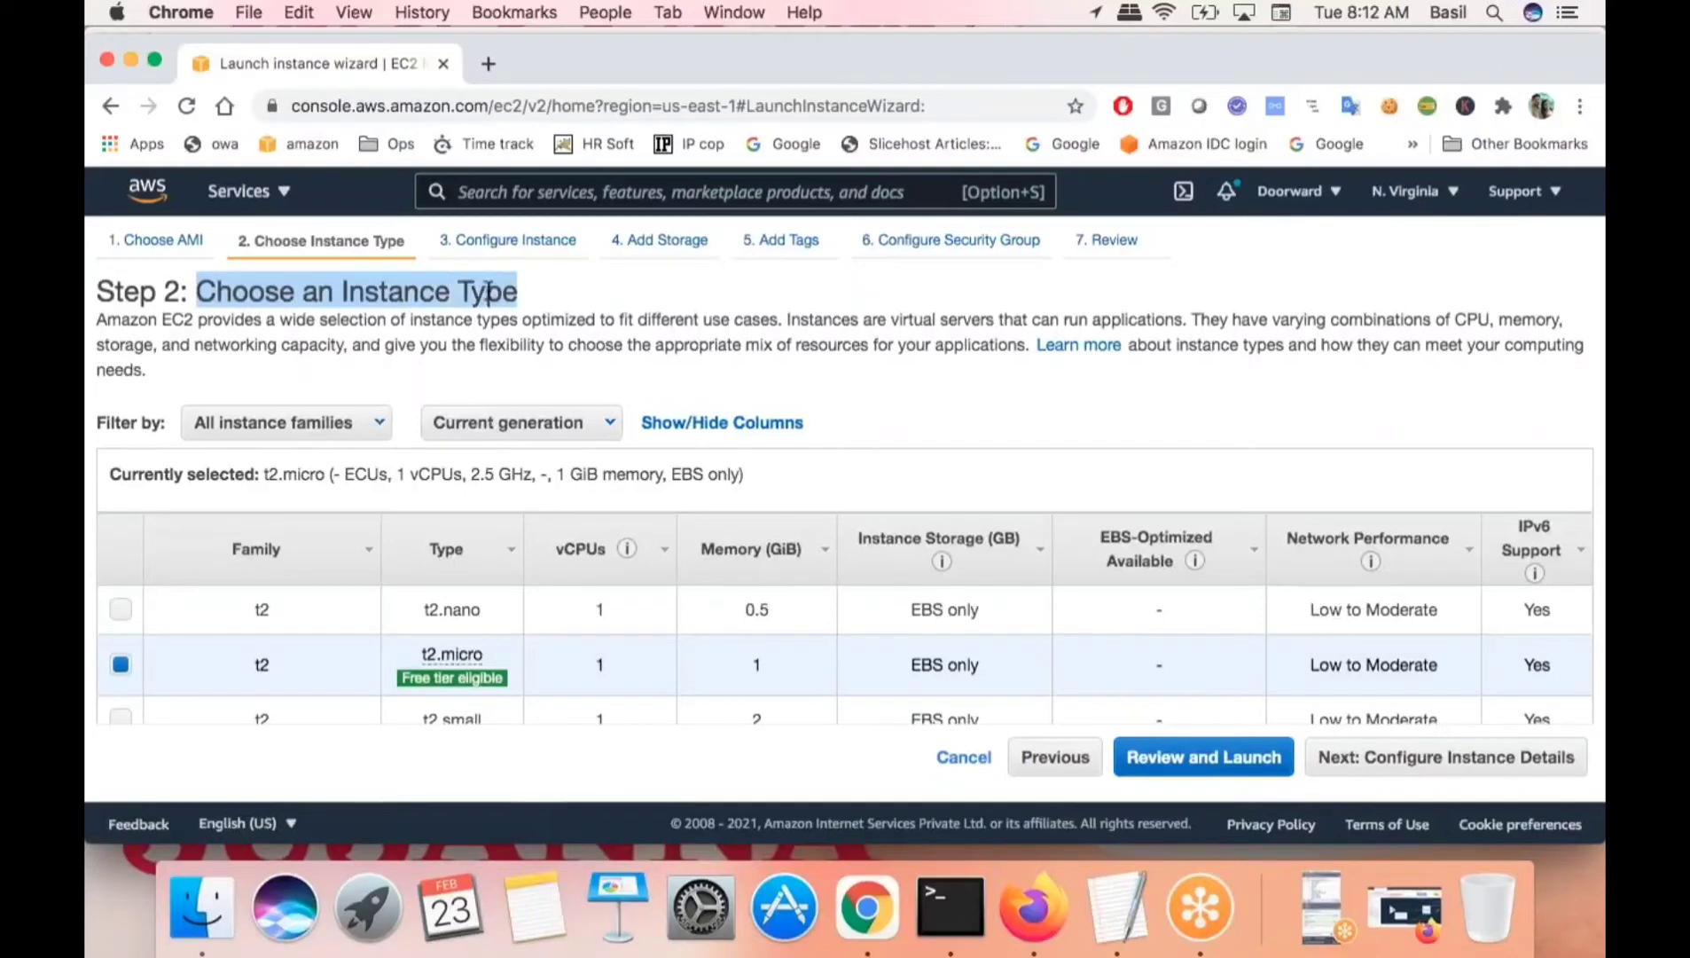
pyautogui.click(557, 342)
pyautogui.moveTo(450, 644)
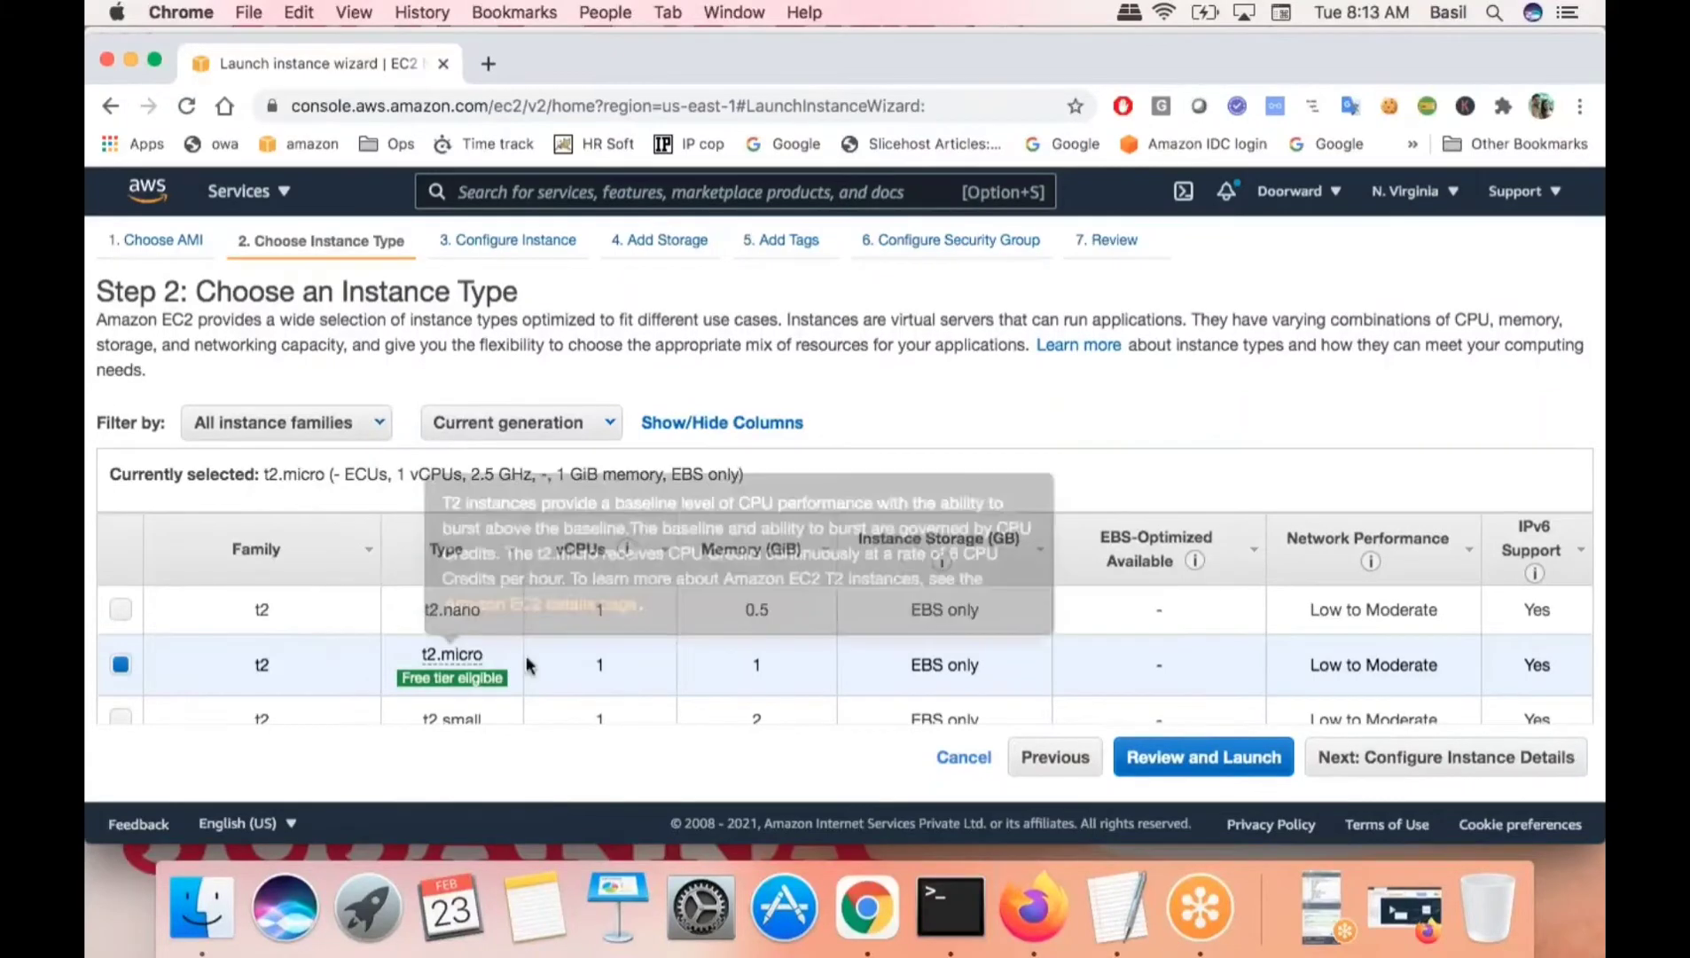
pyautogui.moveTo(519, 670); pyautogui.dragTo(415, 647)
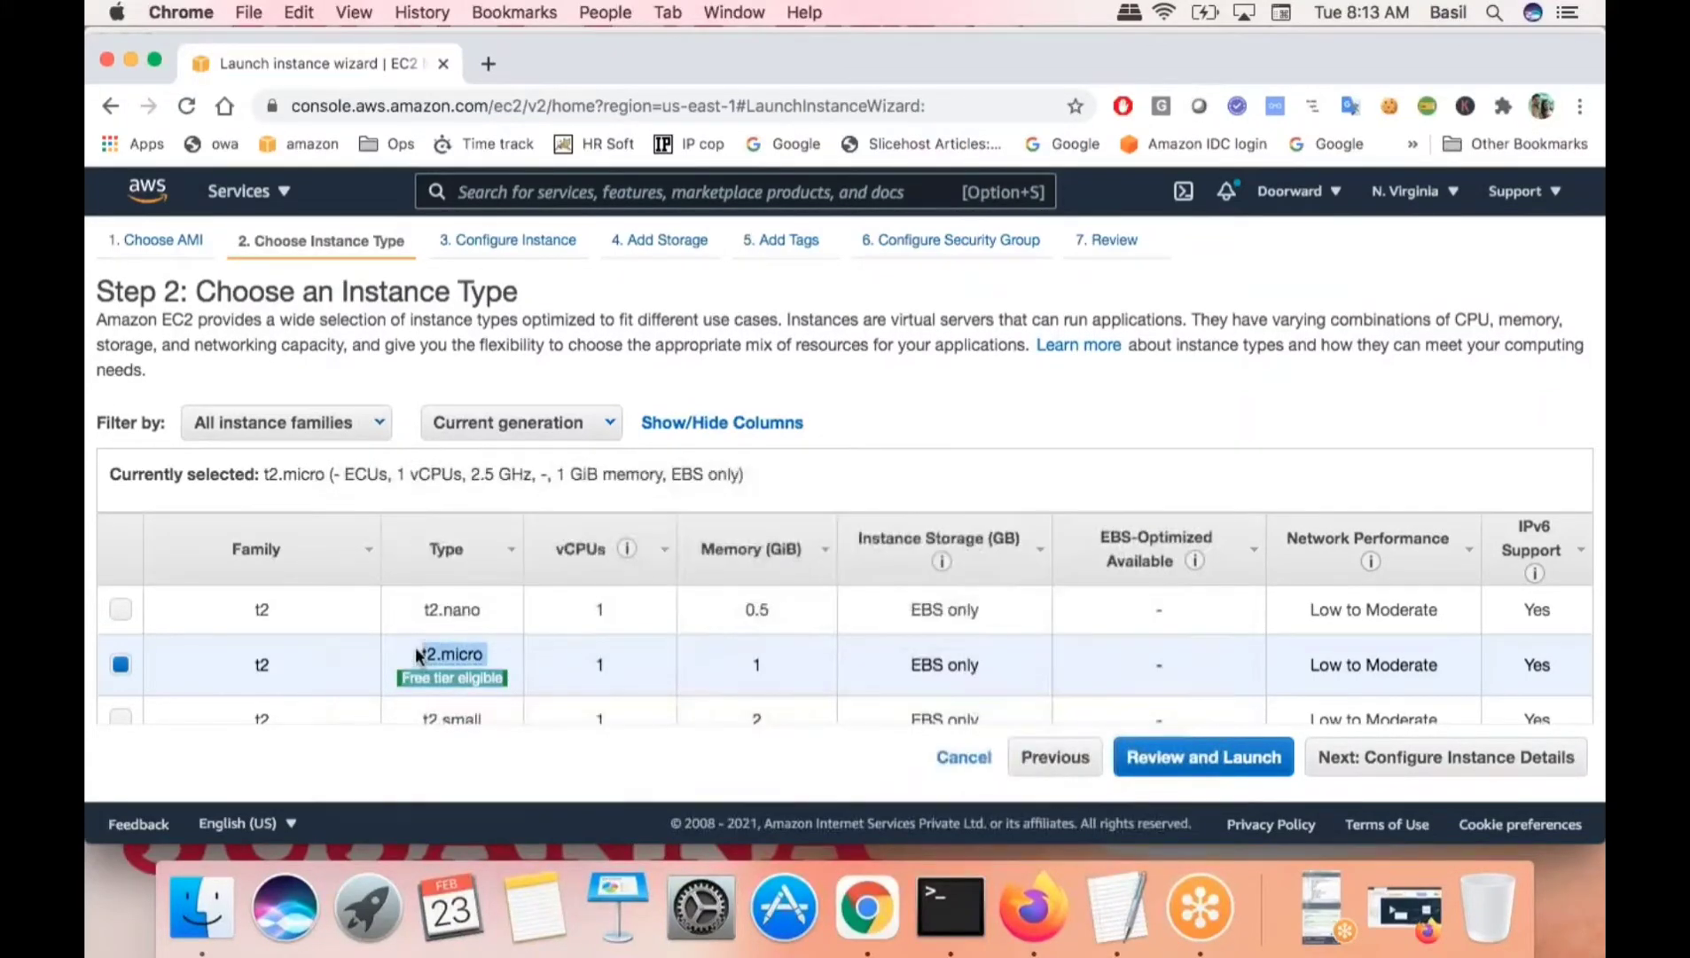
pyautogui.click(514, 661)
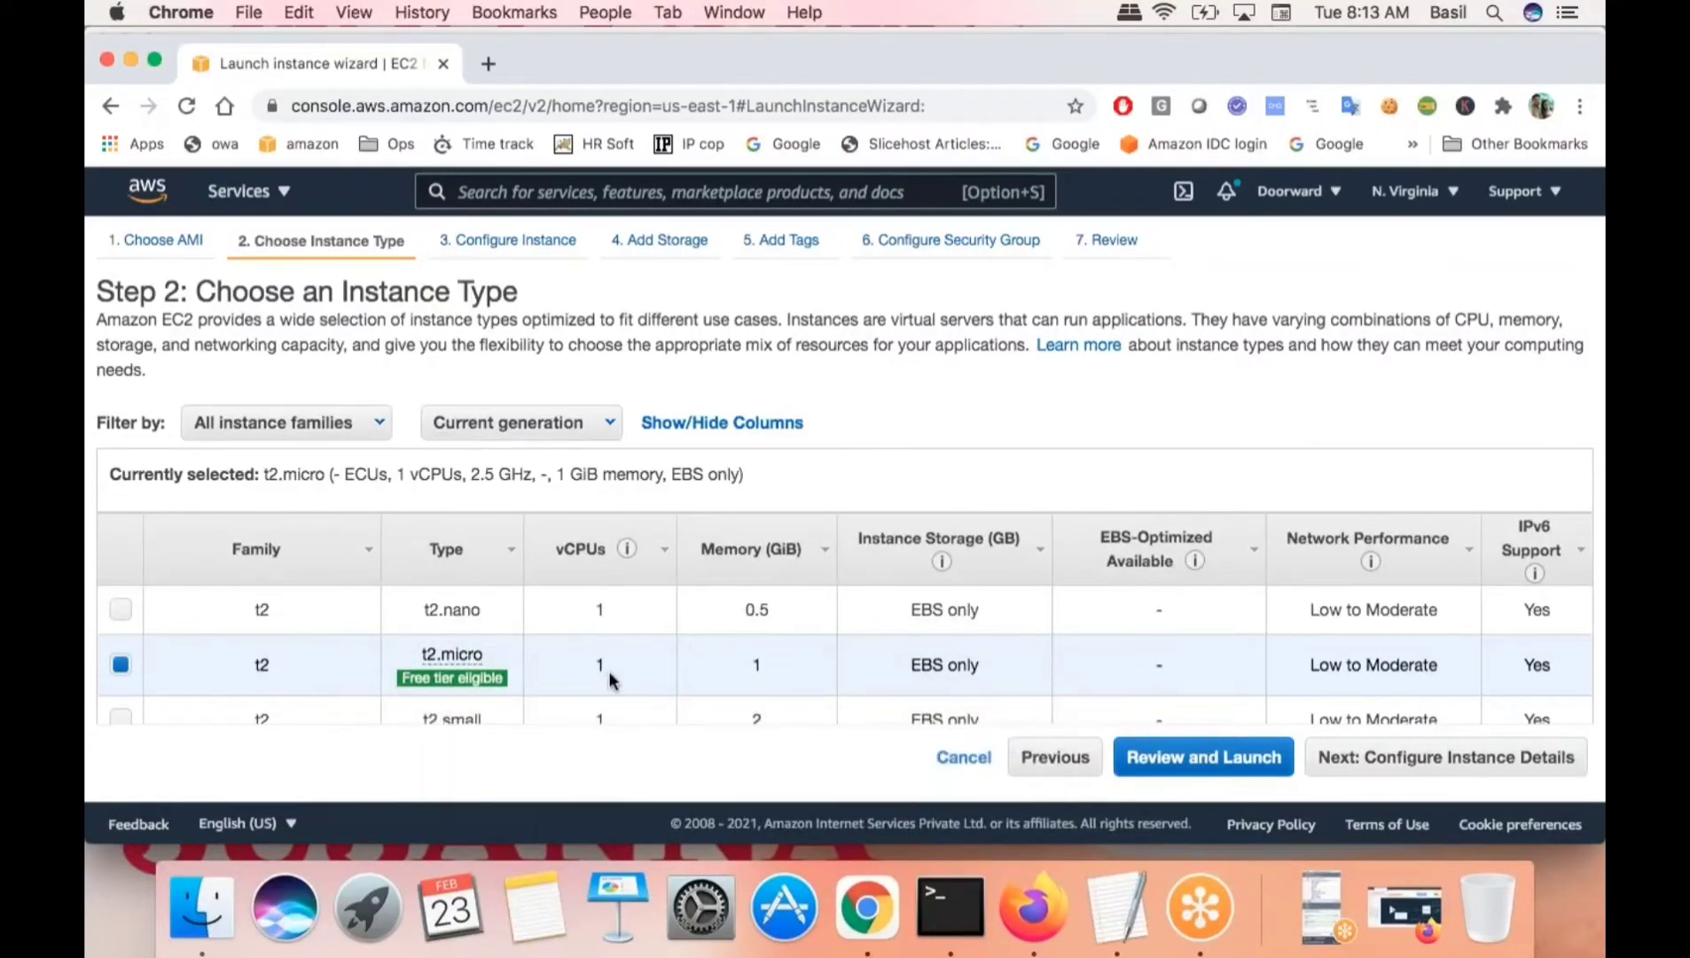
# - Skip to Review, dismiss the Free Tier message, and proceed to launch
pyautogui.click(1203, 768)
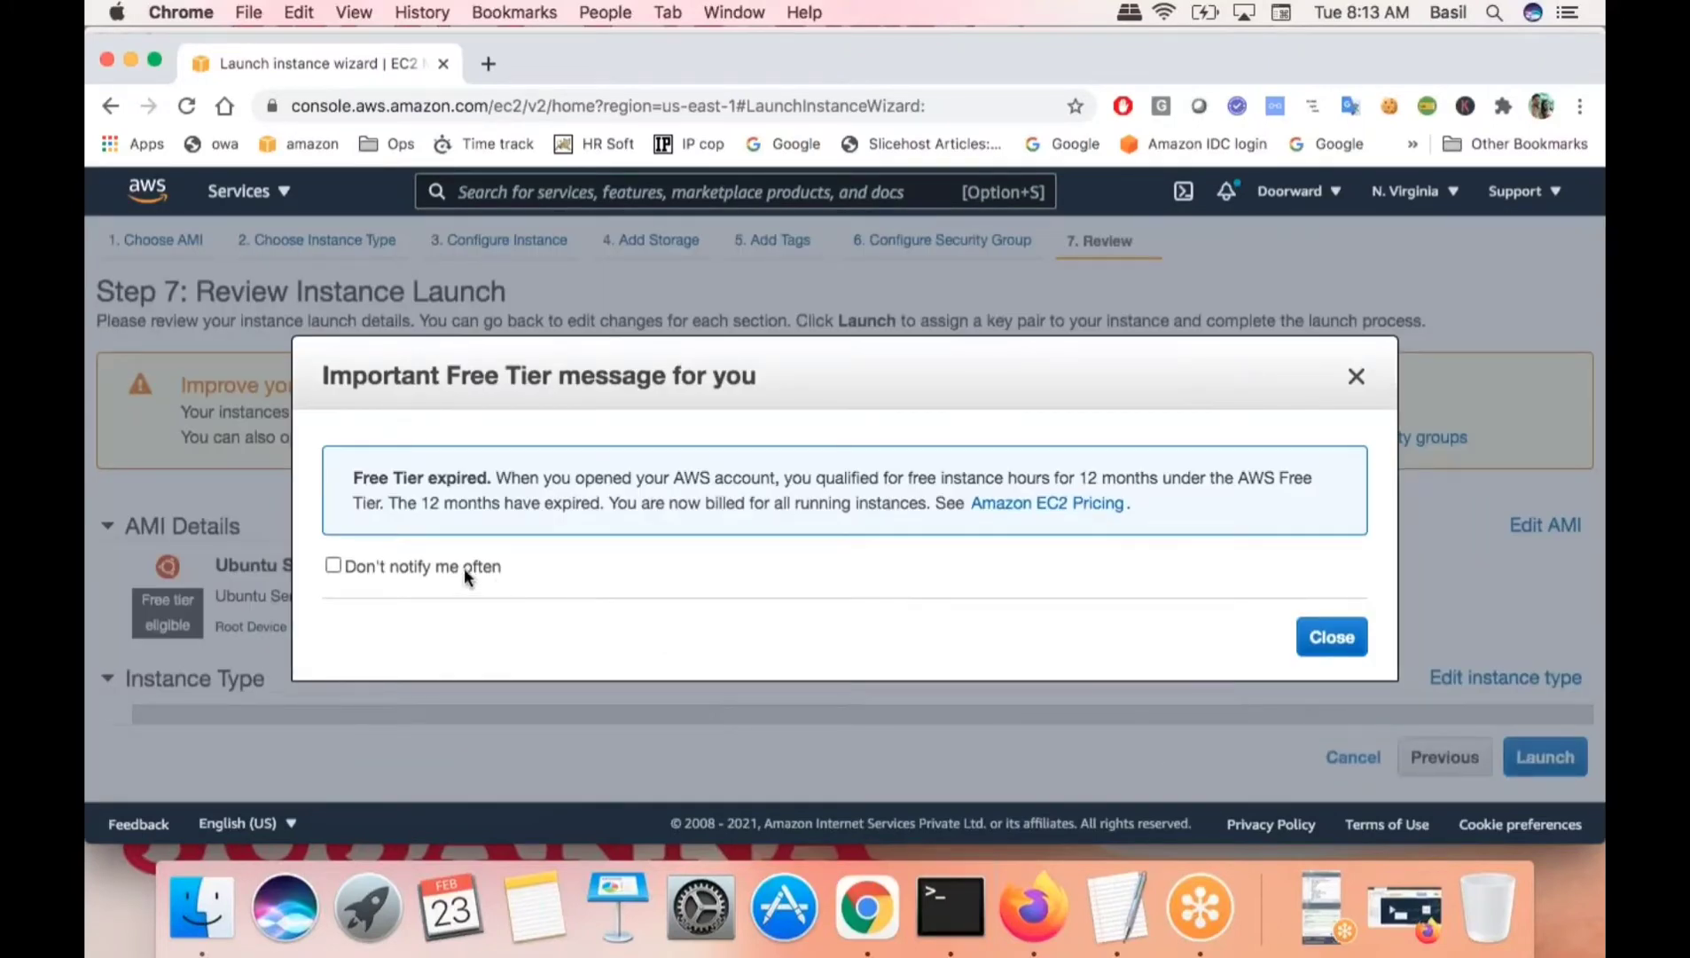
pyautogui.click(464, 567)
pyautogui.click(1330, 637)
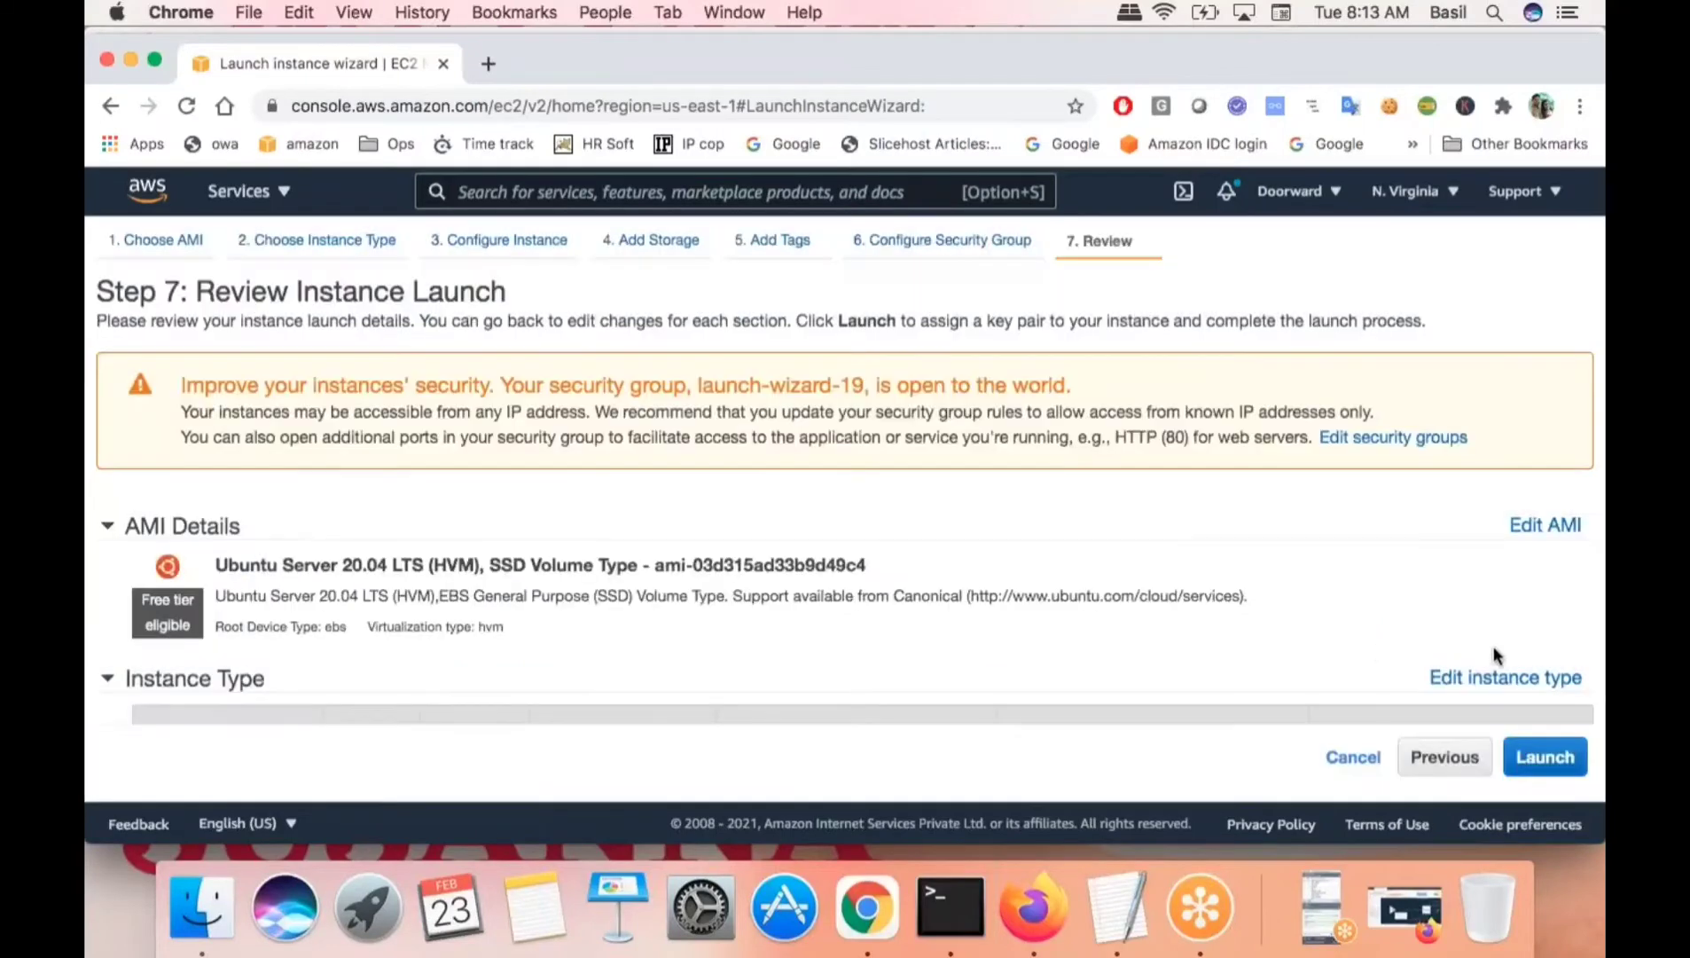
pyautogui.click(1548, 758)
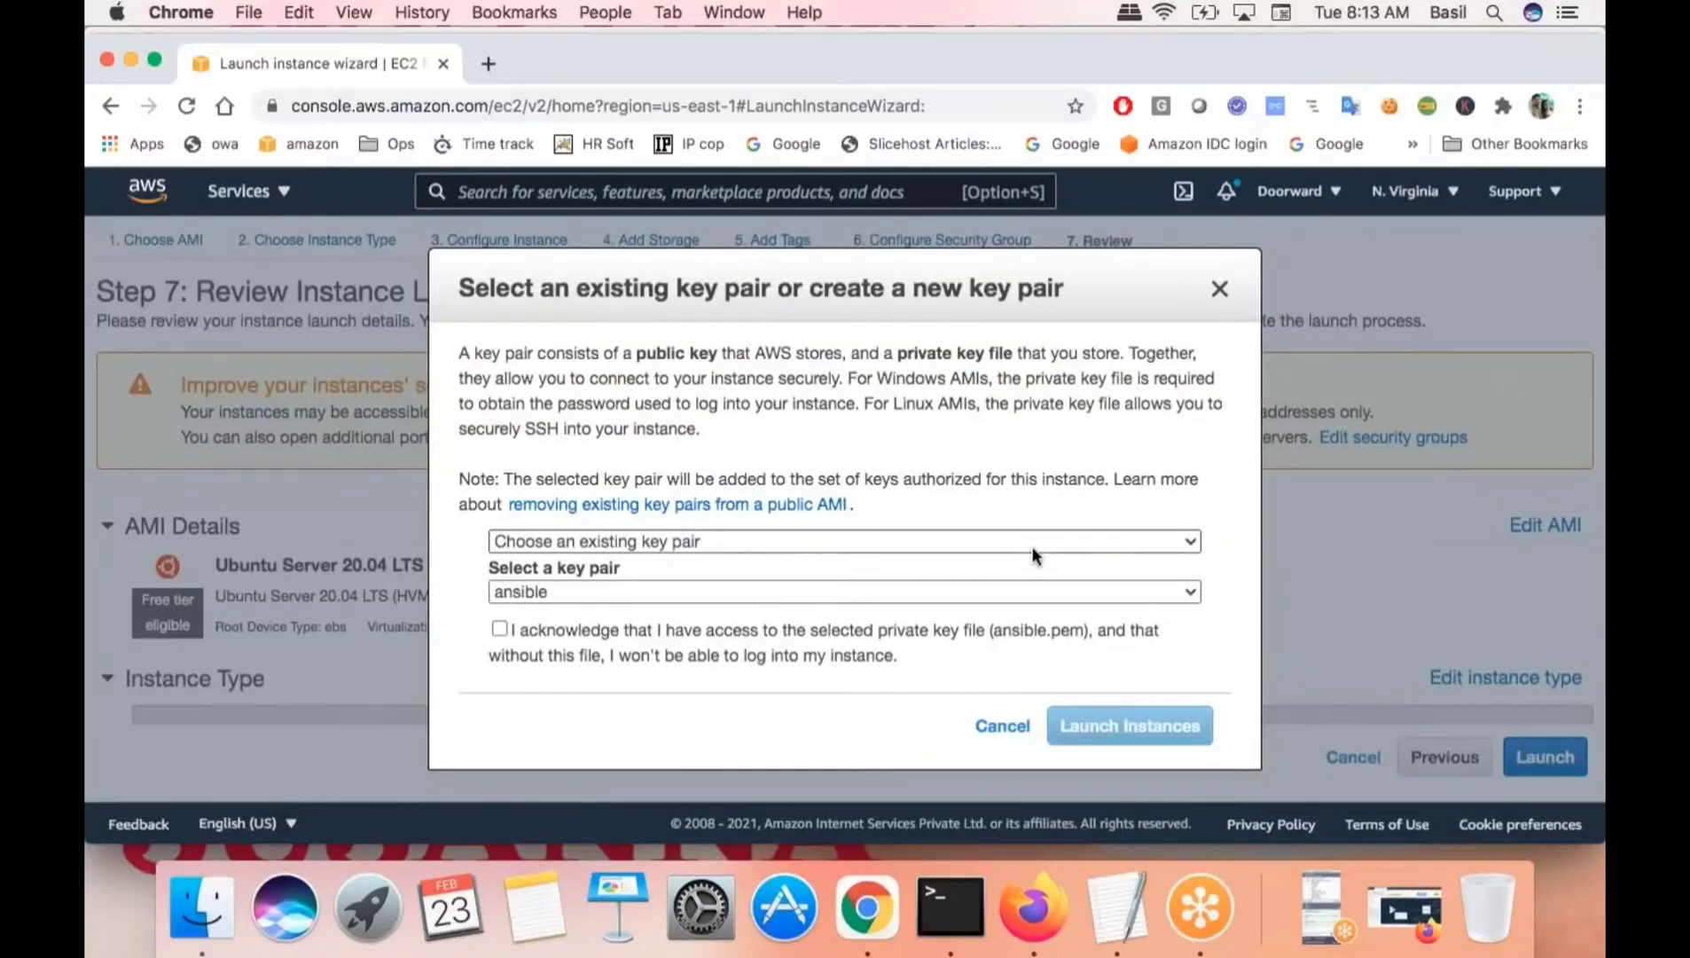
# - Choose 'Create a new key pair' in the key pair dialog
pyautogui.click(704, 539)
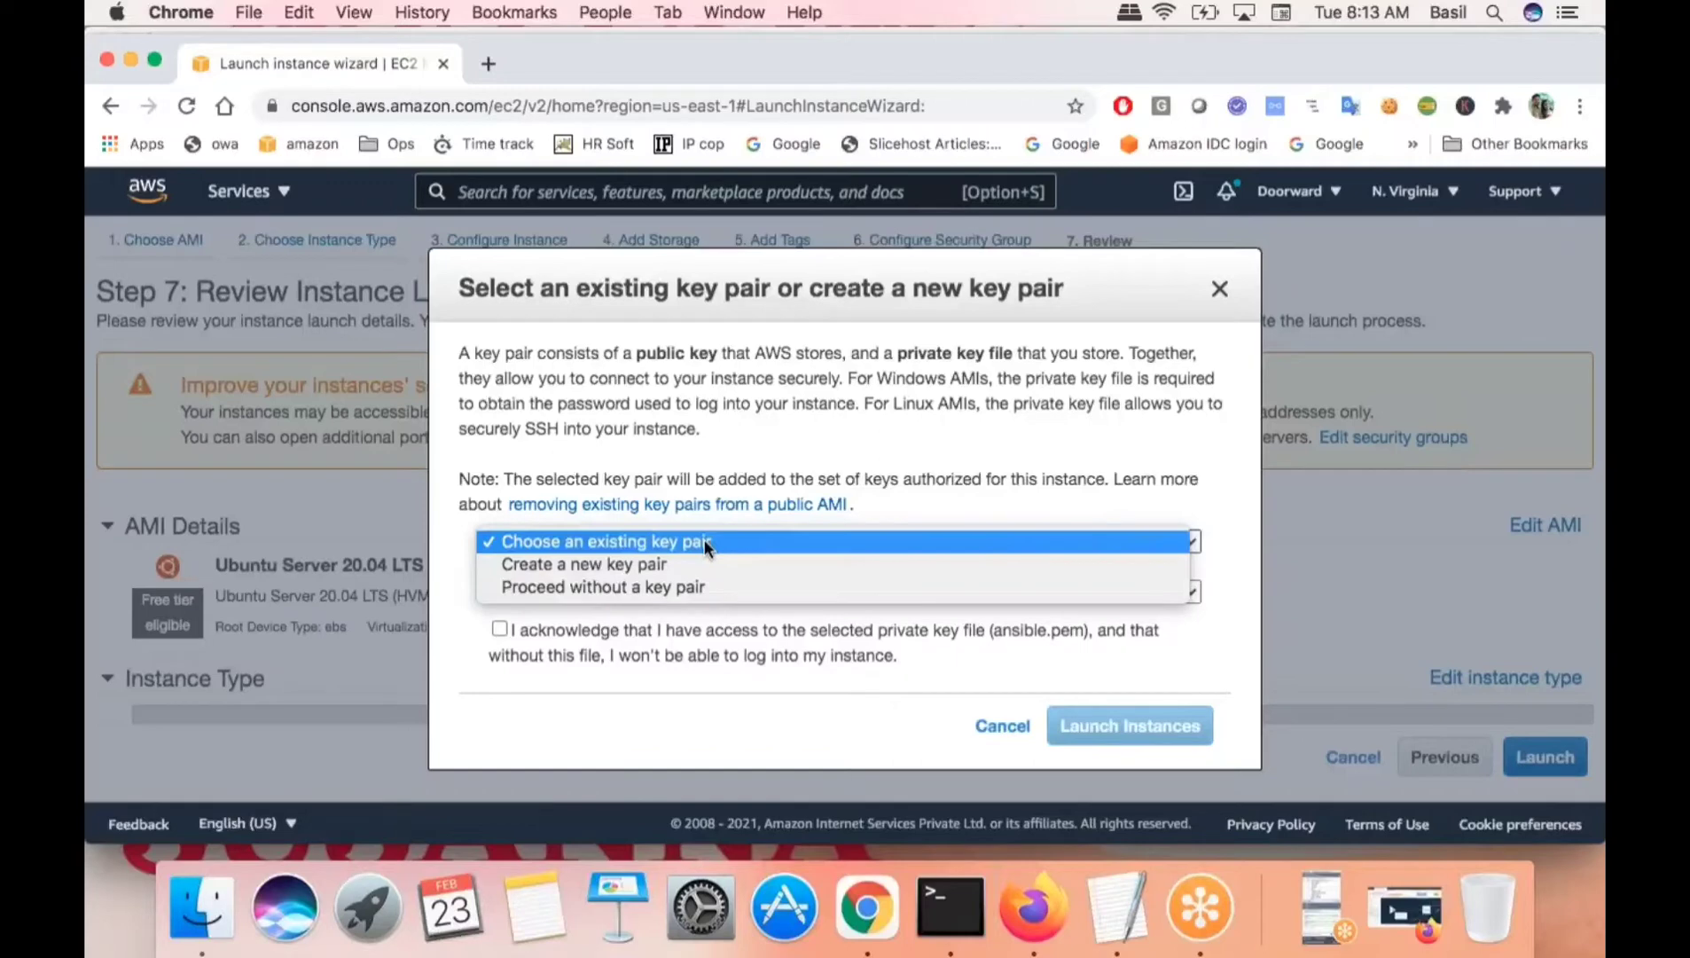
pyautogui.click(583, 565)
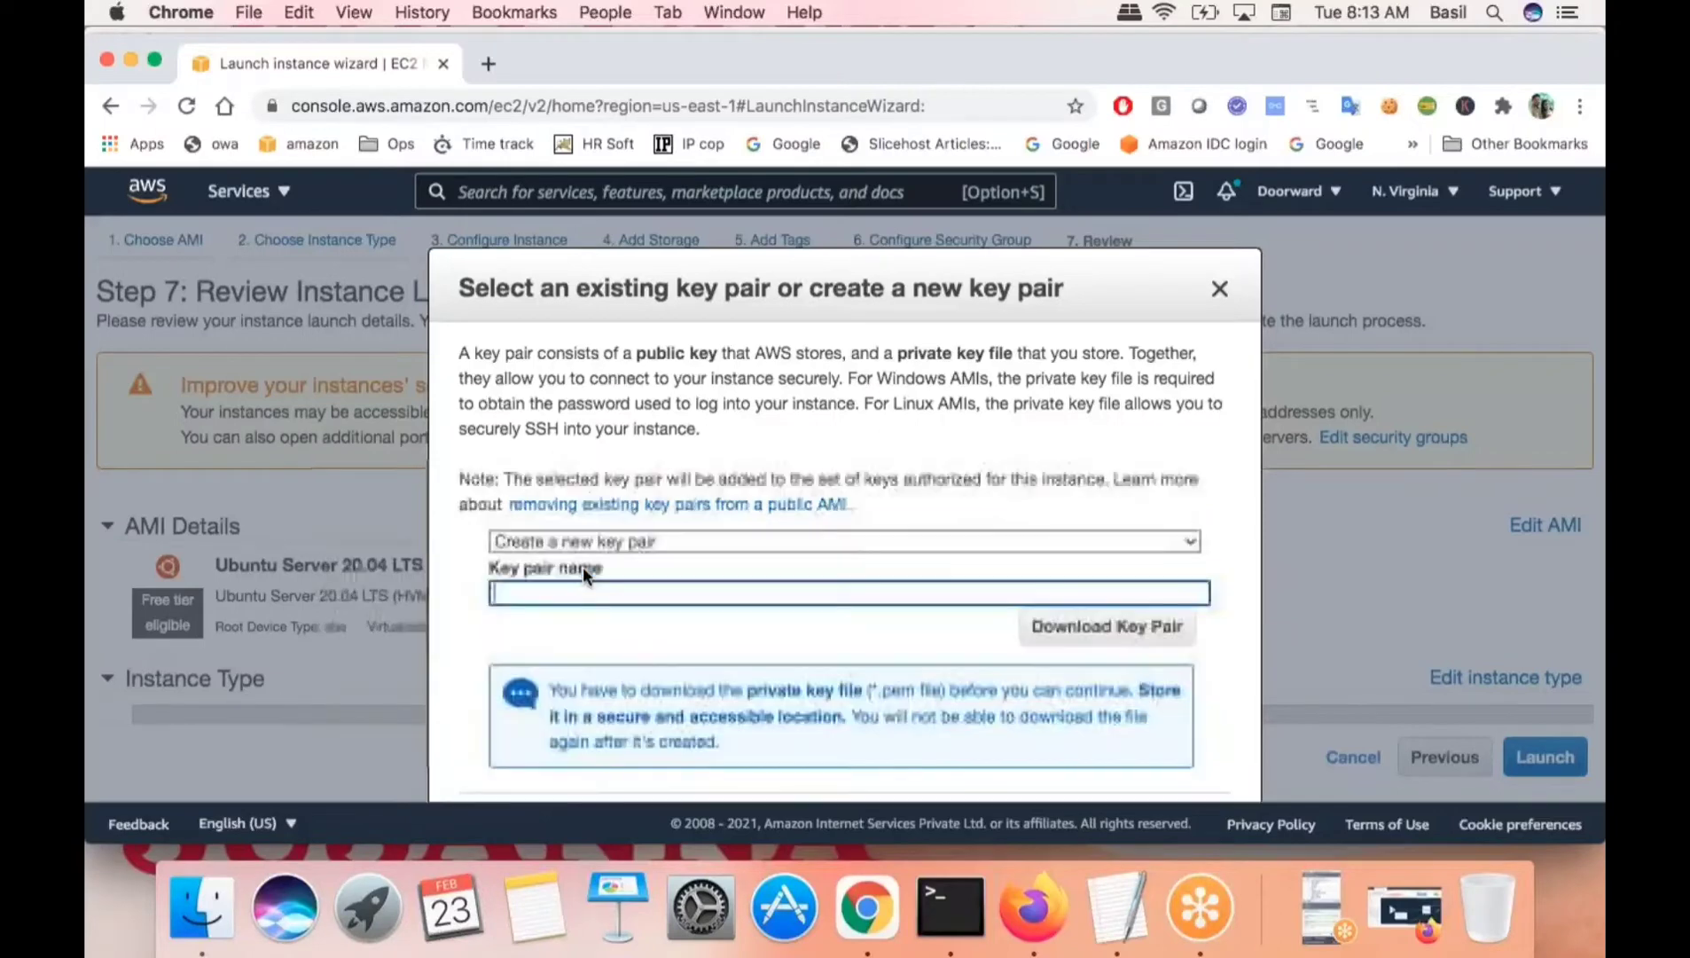
pyautogui.click(664, 539)
pyautogui.click(639, 542)
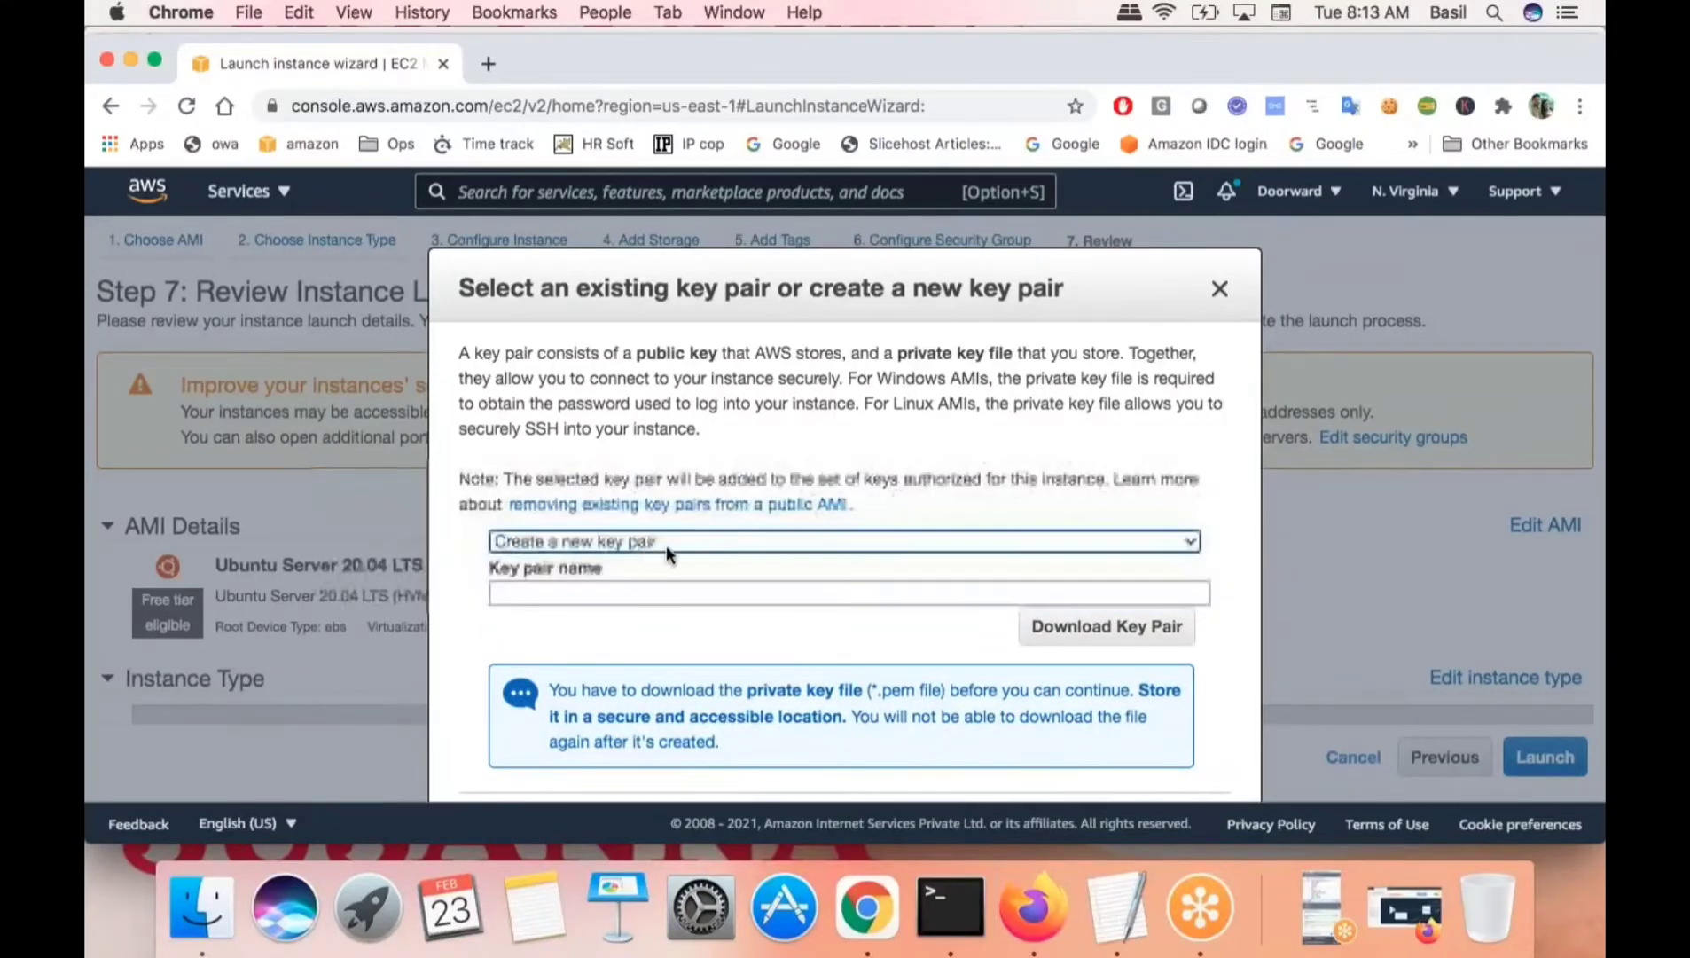
pyautogui.click(625, 592)
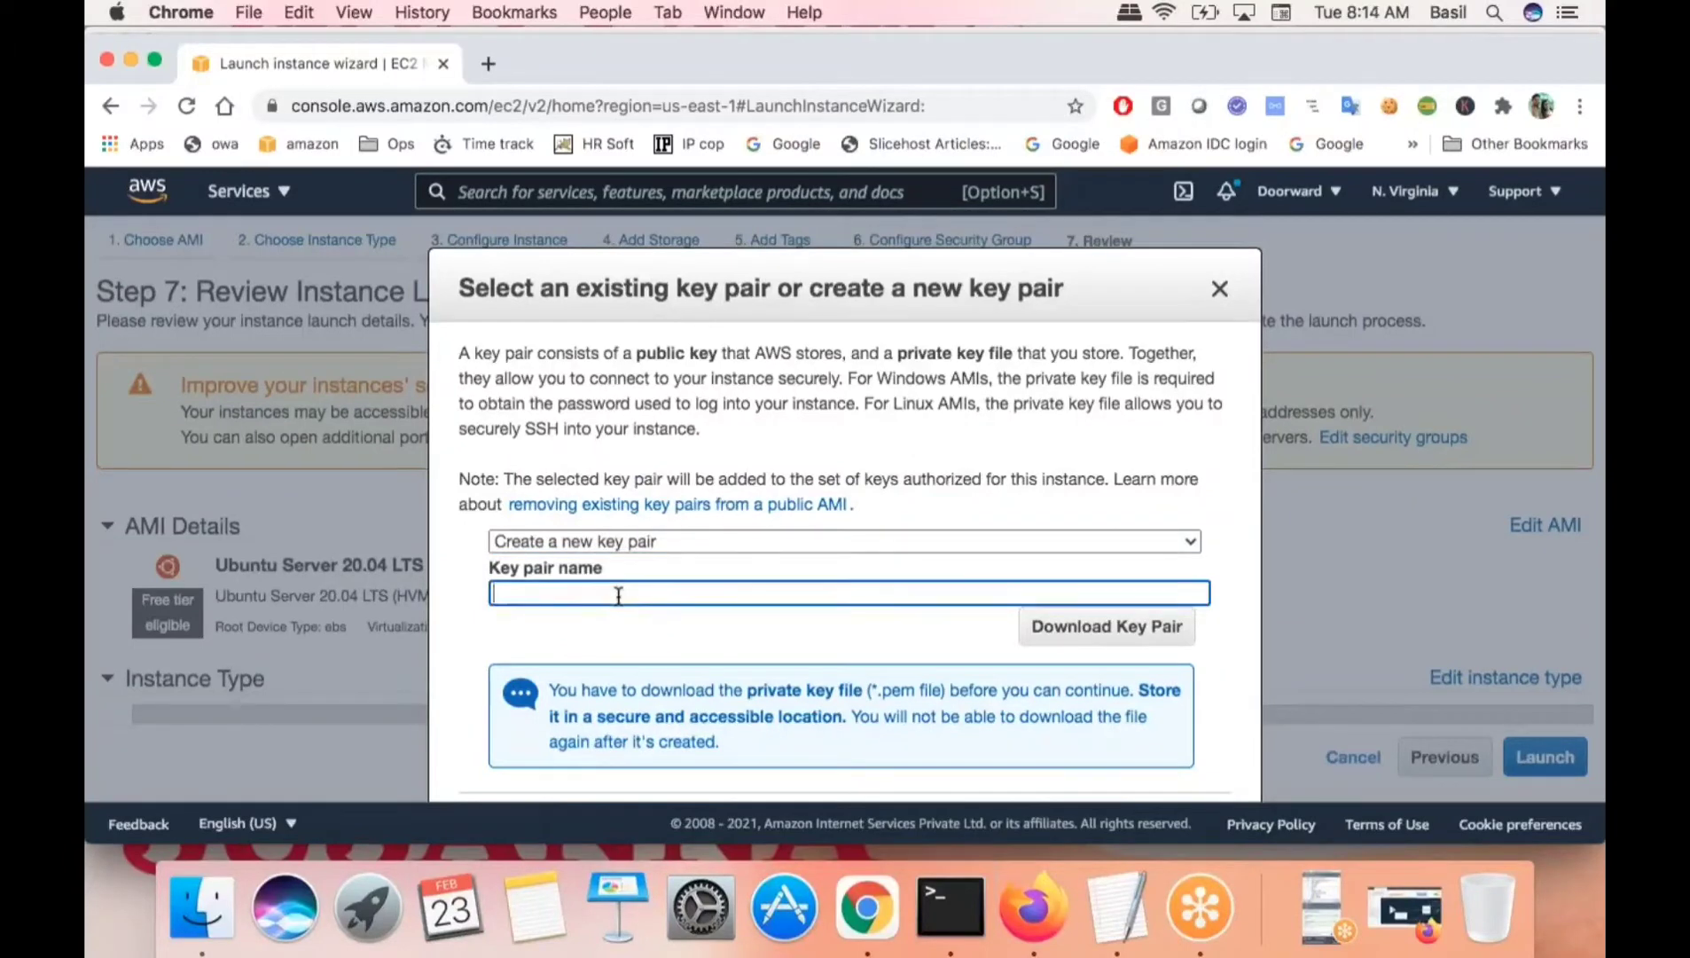
# - Enter feb232021 as the new key pair name, based on today's date
pyautogui.click(1347, 10)
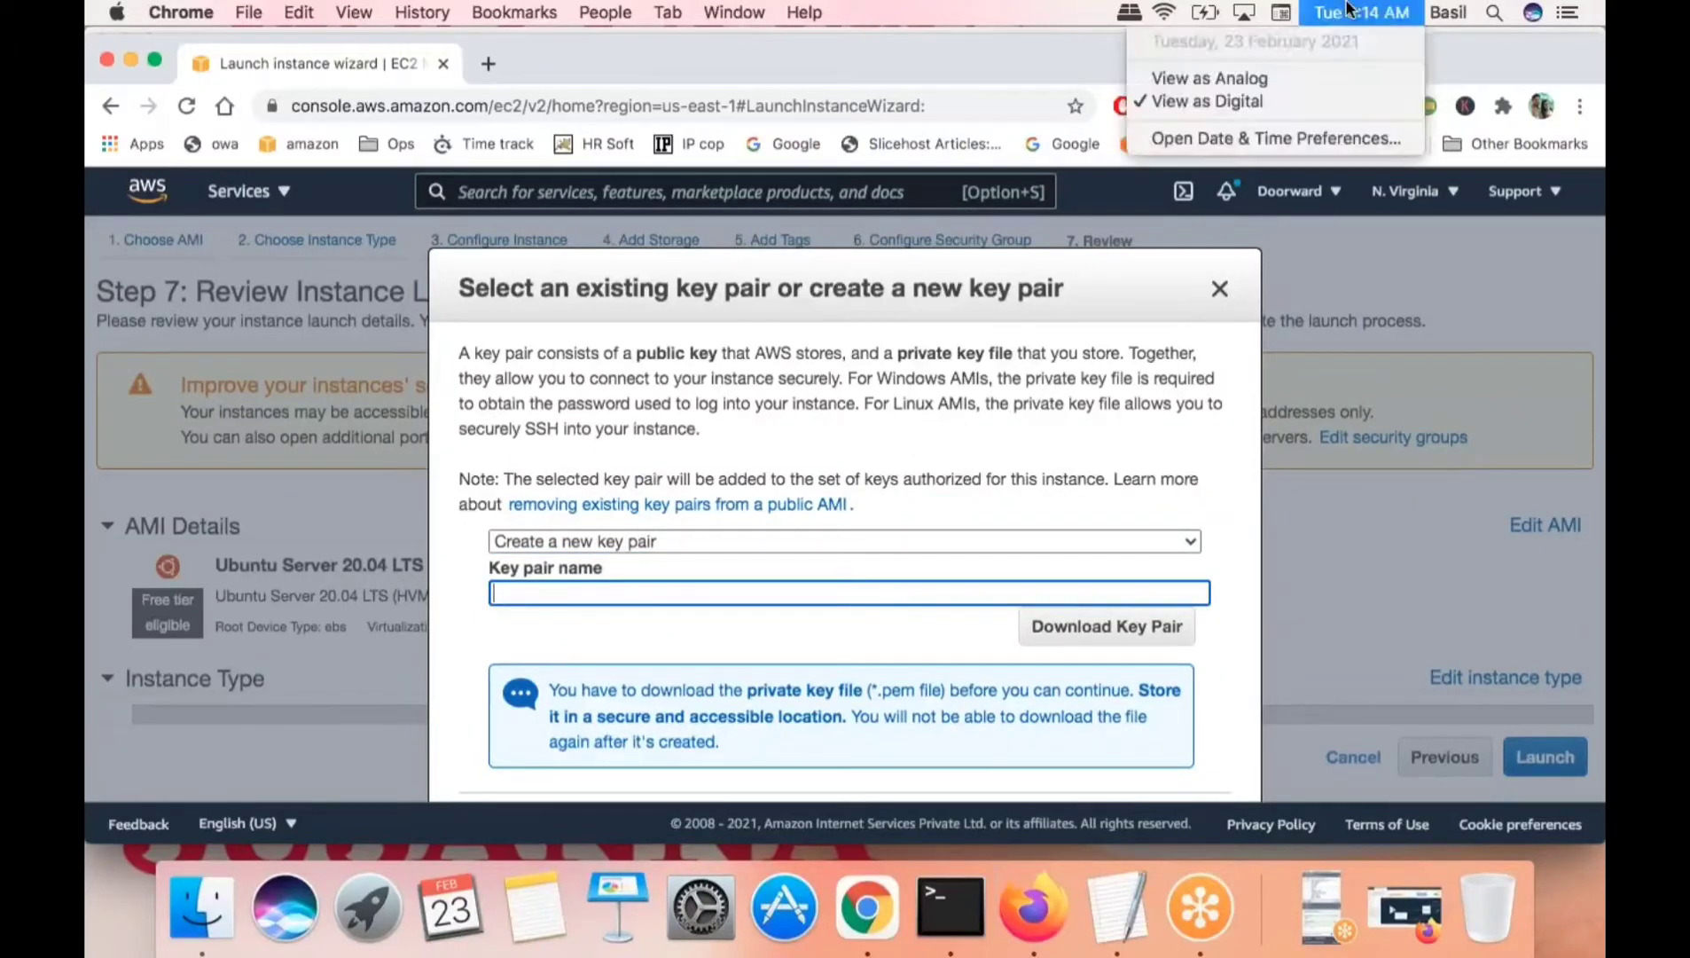
pyautogui.click(1347, 9)
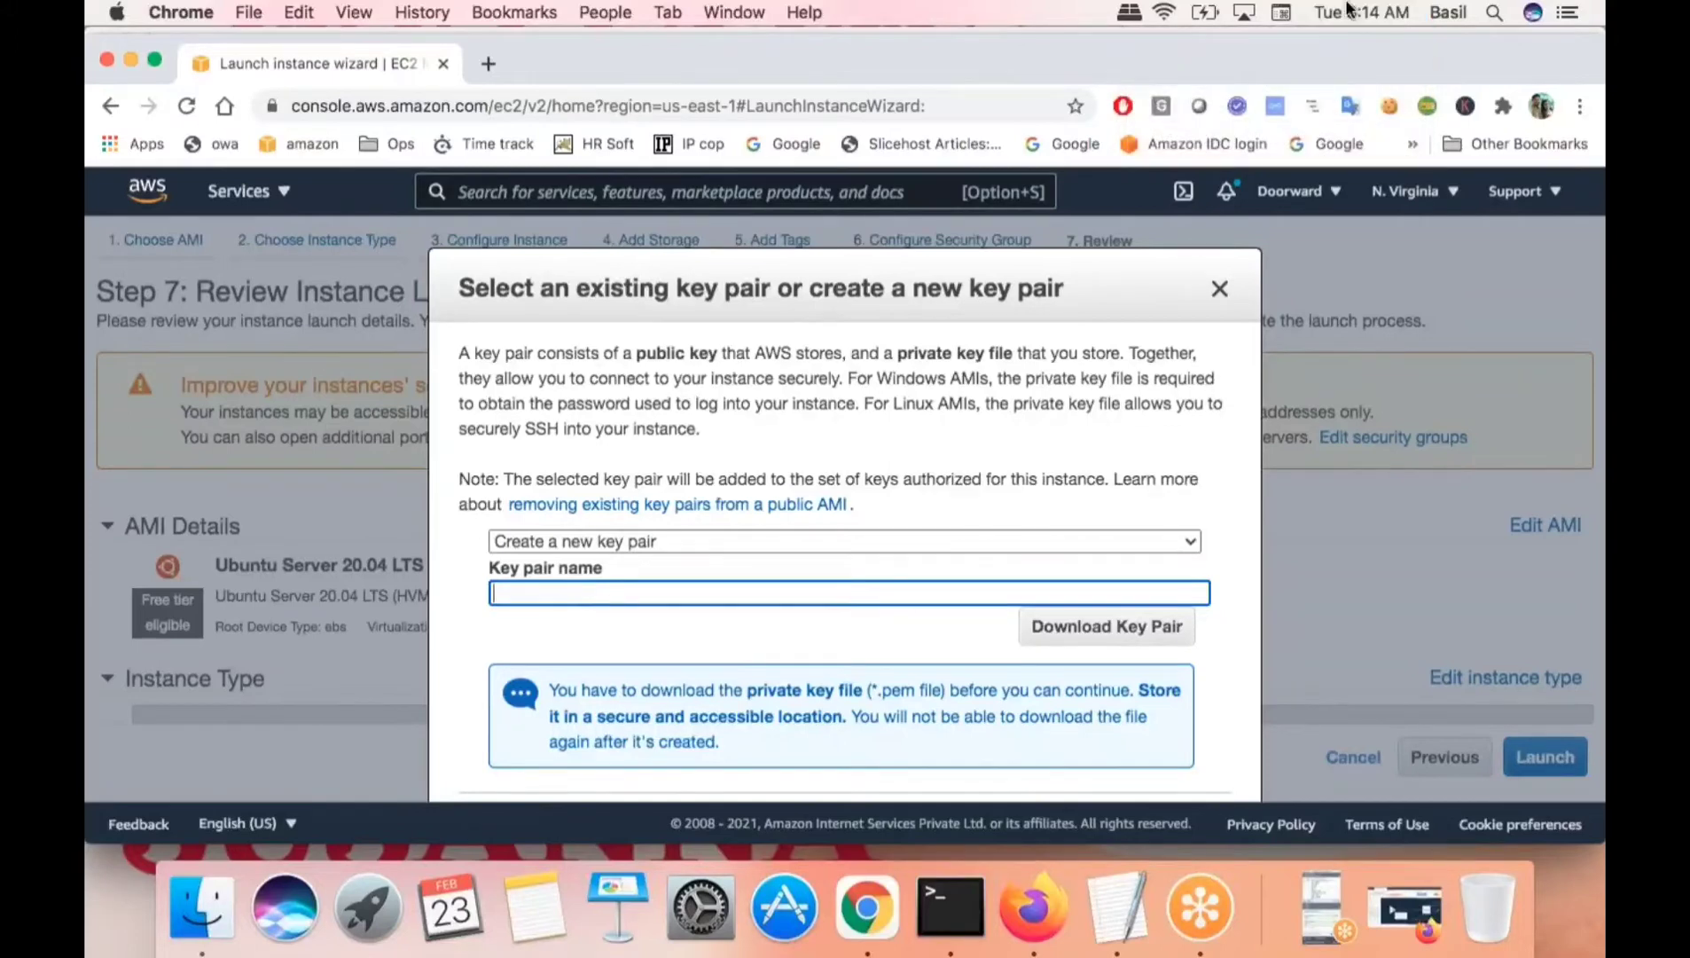
pyautogui.write('feb232021')
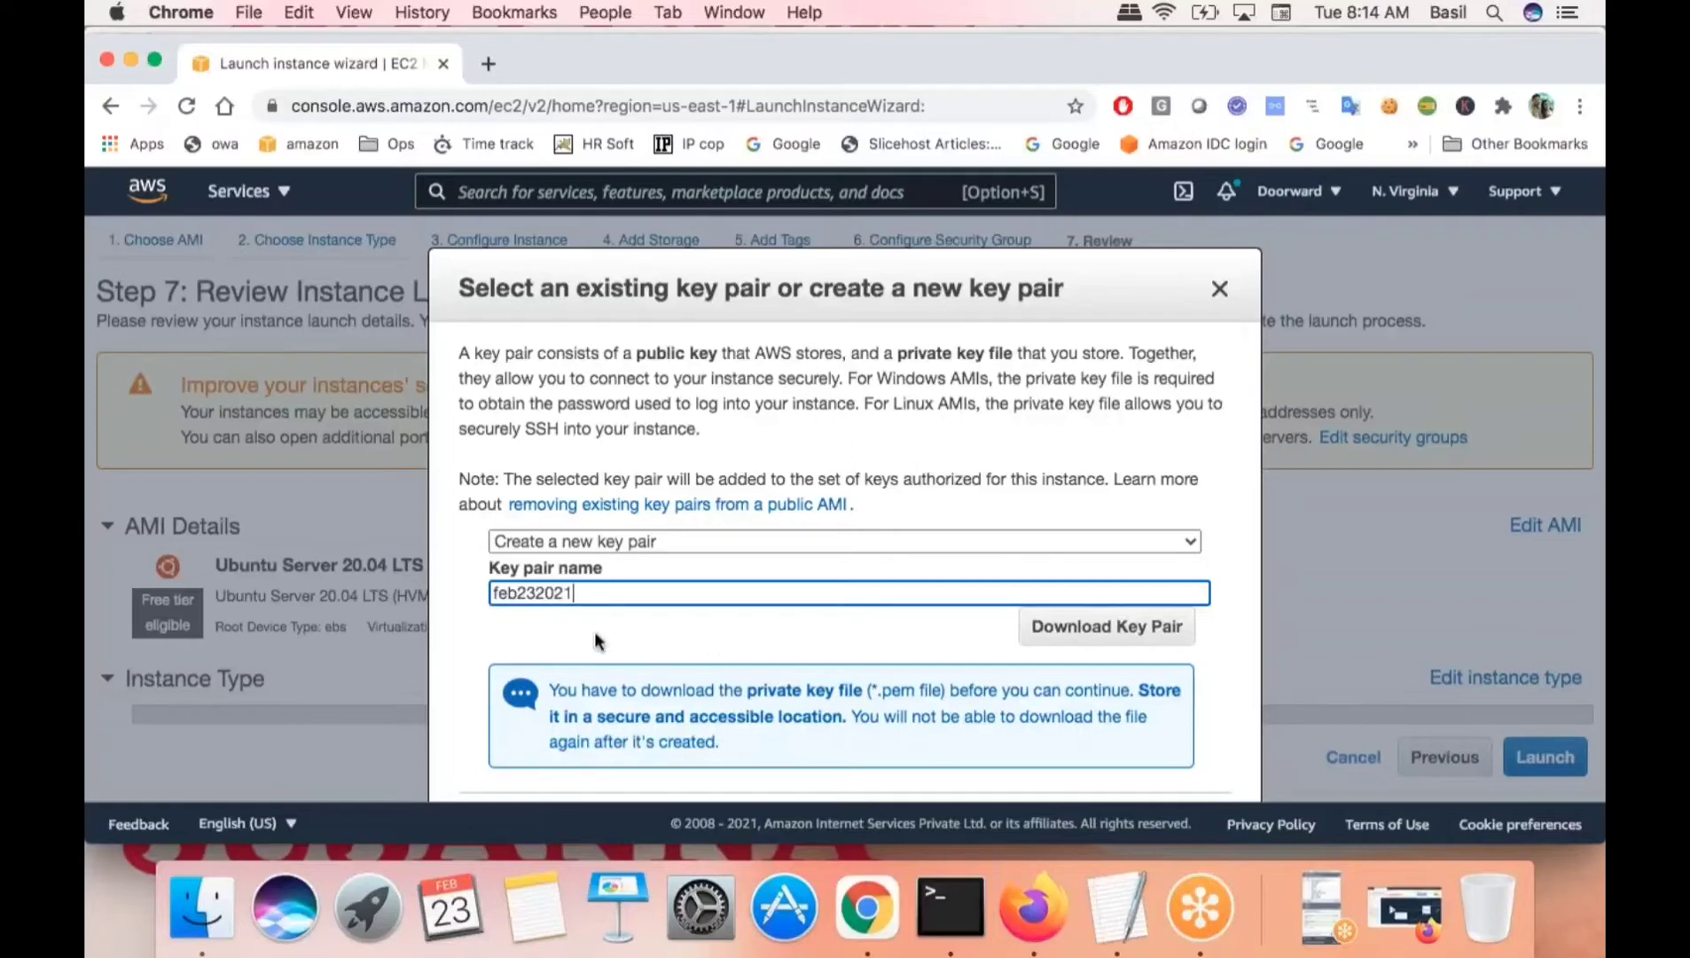
pyautogui.click(538, 626)
pyautogui.click(1310, 893)
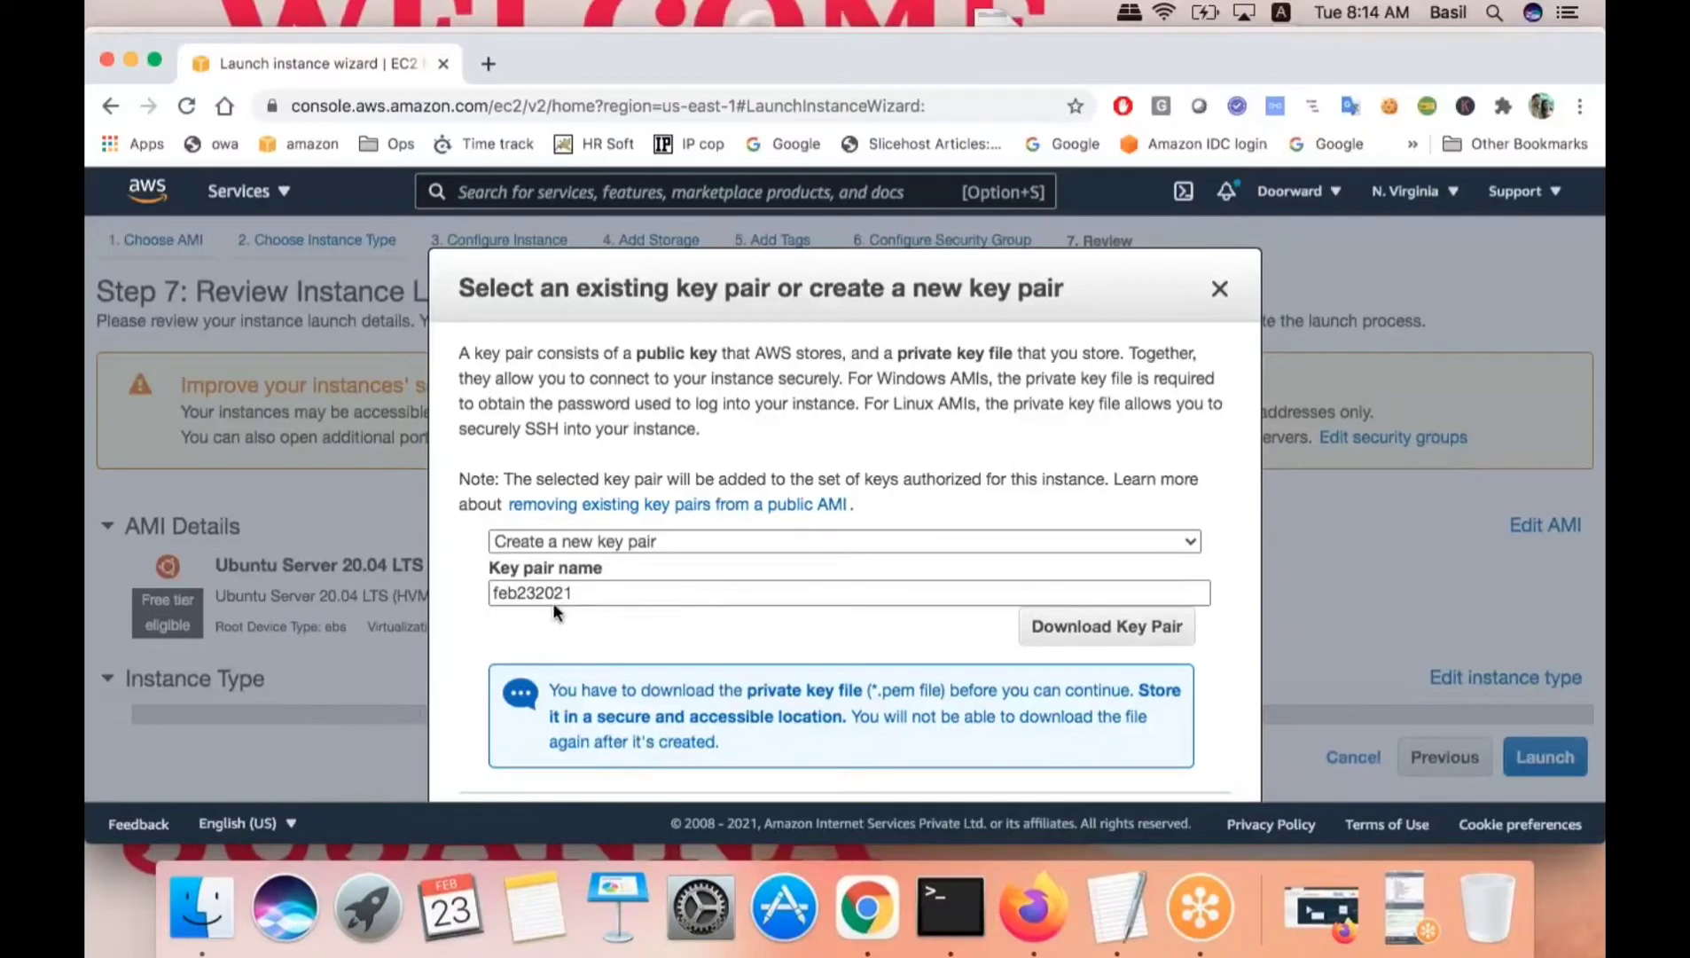
pyautogui.doubleClick(529, 588)
pyautogui.click(582, 609)
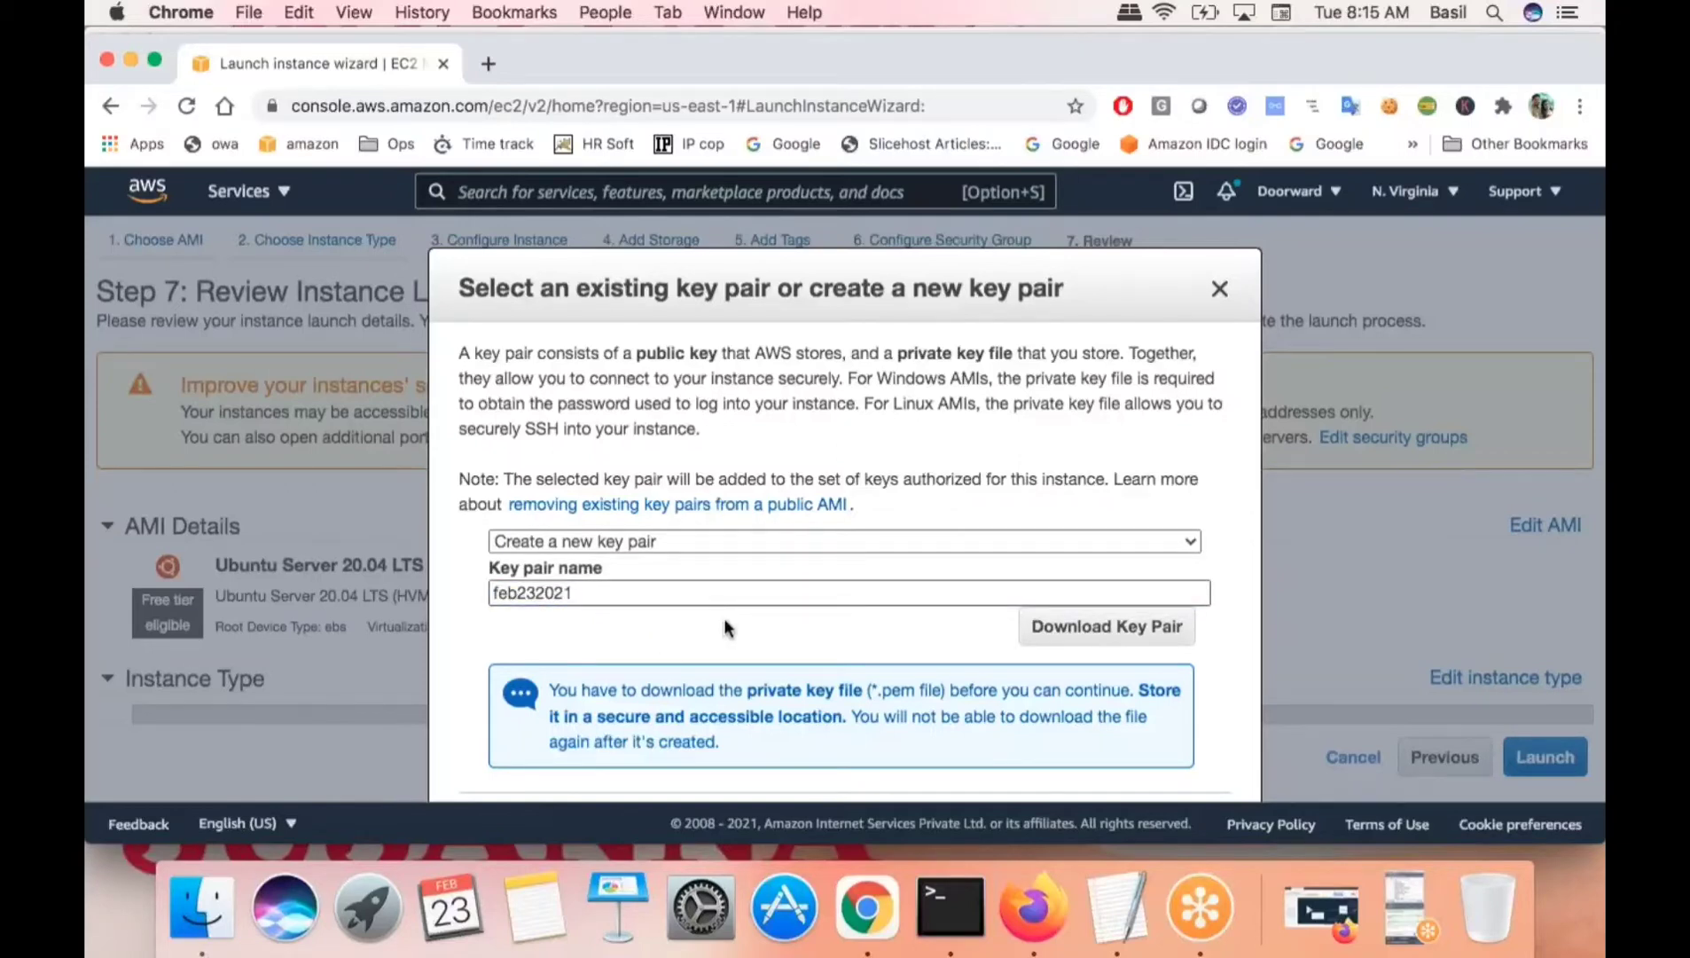
pyautogui.moveTo(591, 592); pyautogui.dragTo(430, 598)
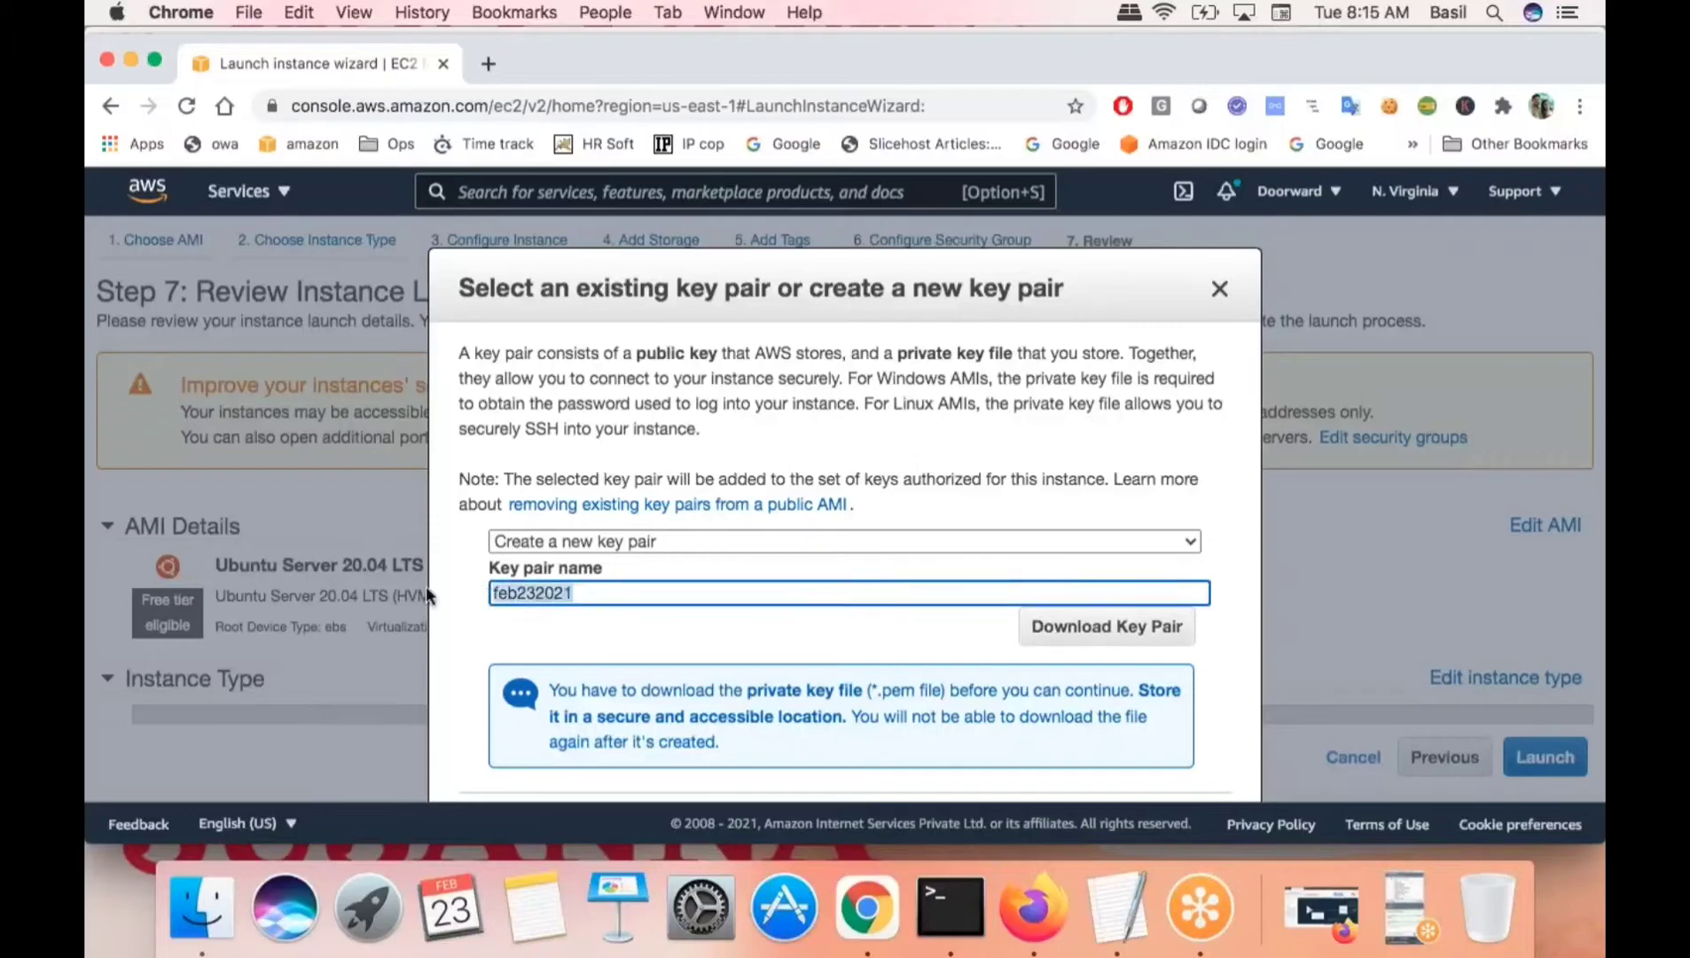
pyautogui.click(571, 621)
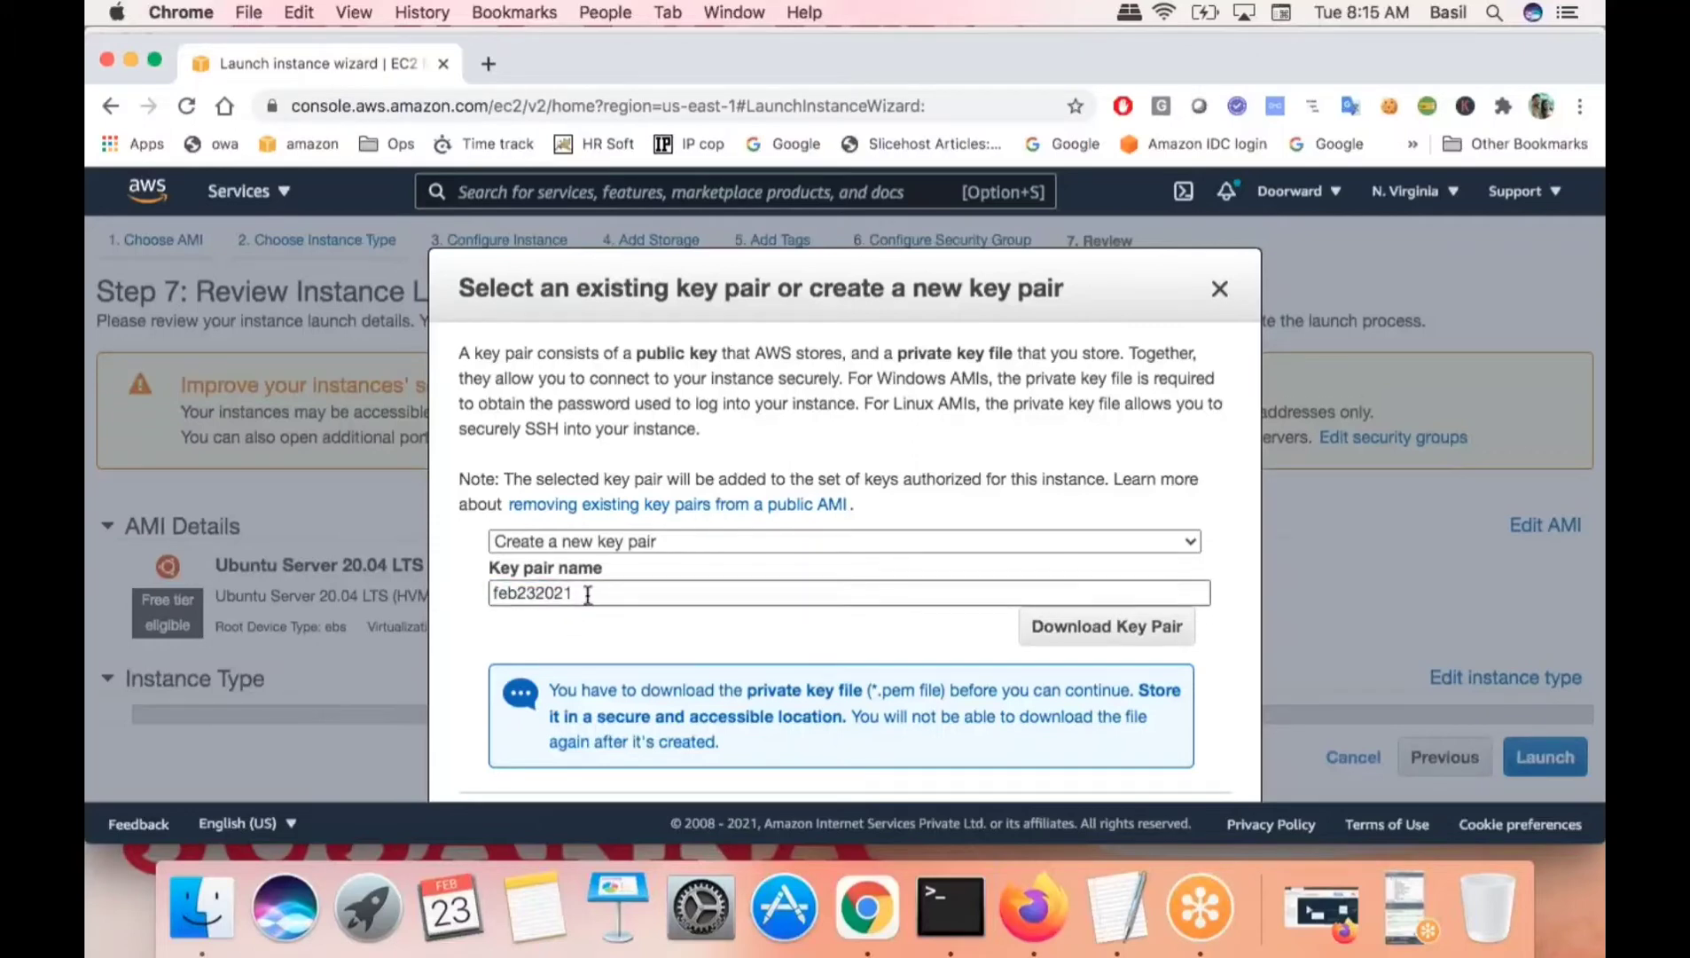
# - Download the feb232021.pem private key and dismiss the downloads bar
pyautogui.click(1100, 631)
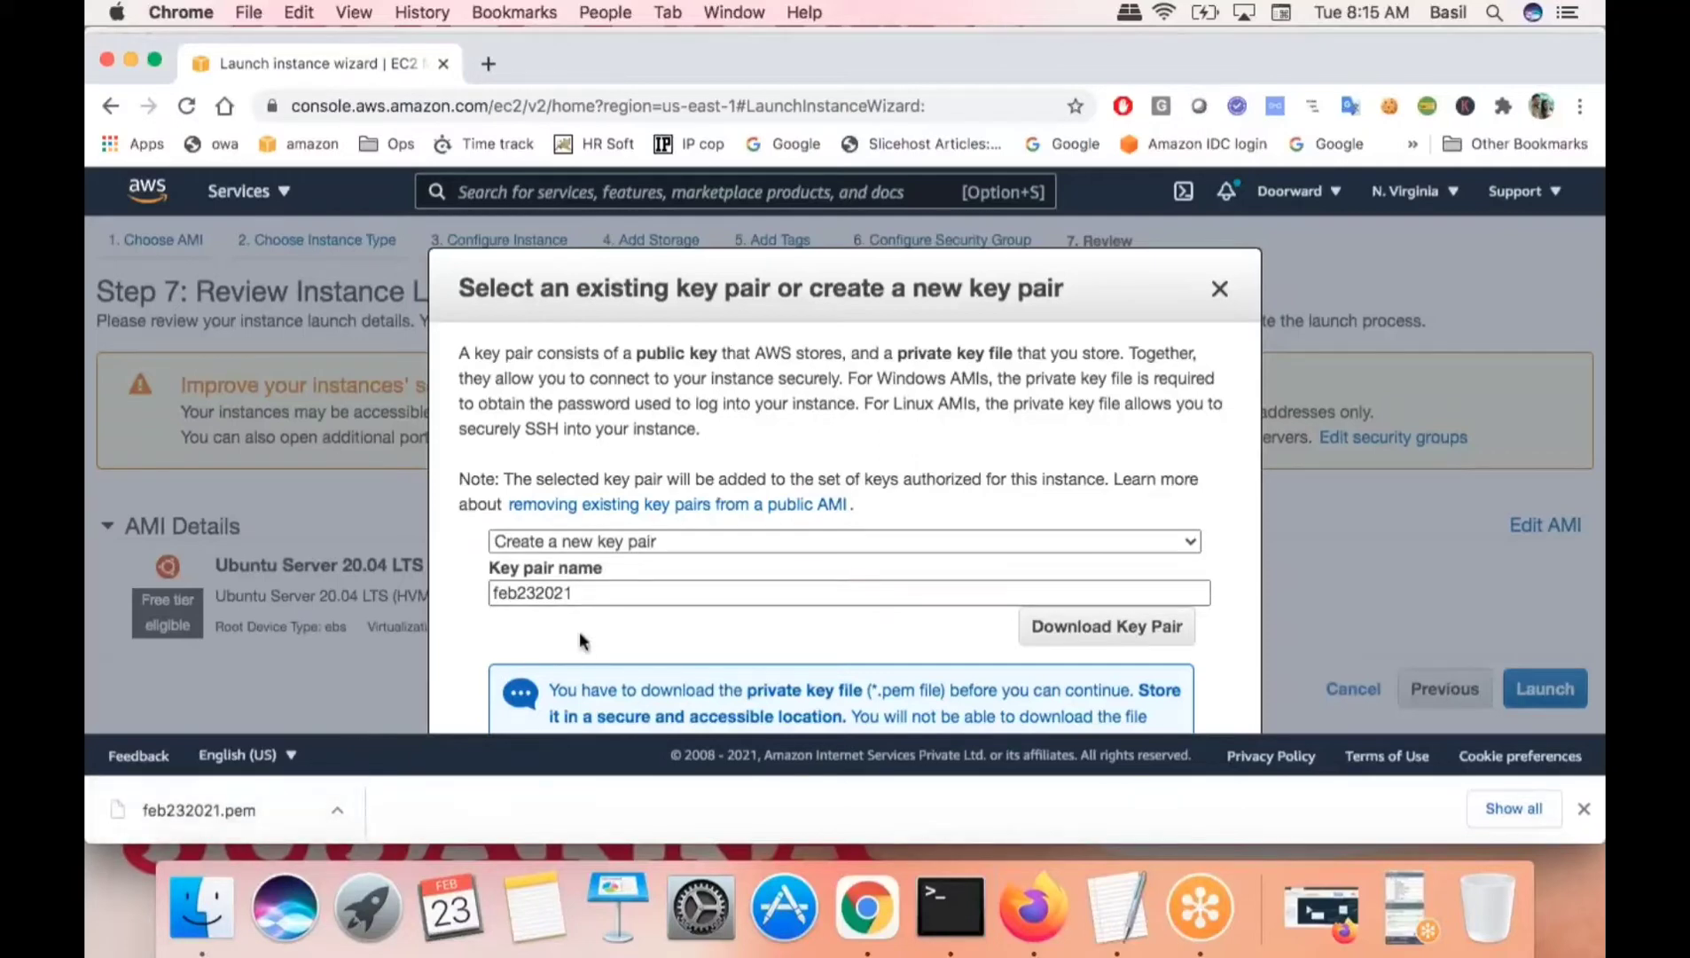
pyautogui.moveTo(593, 592); pyautogui.dragTo(477, 592)
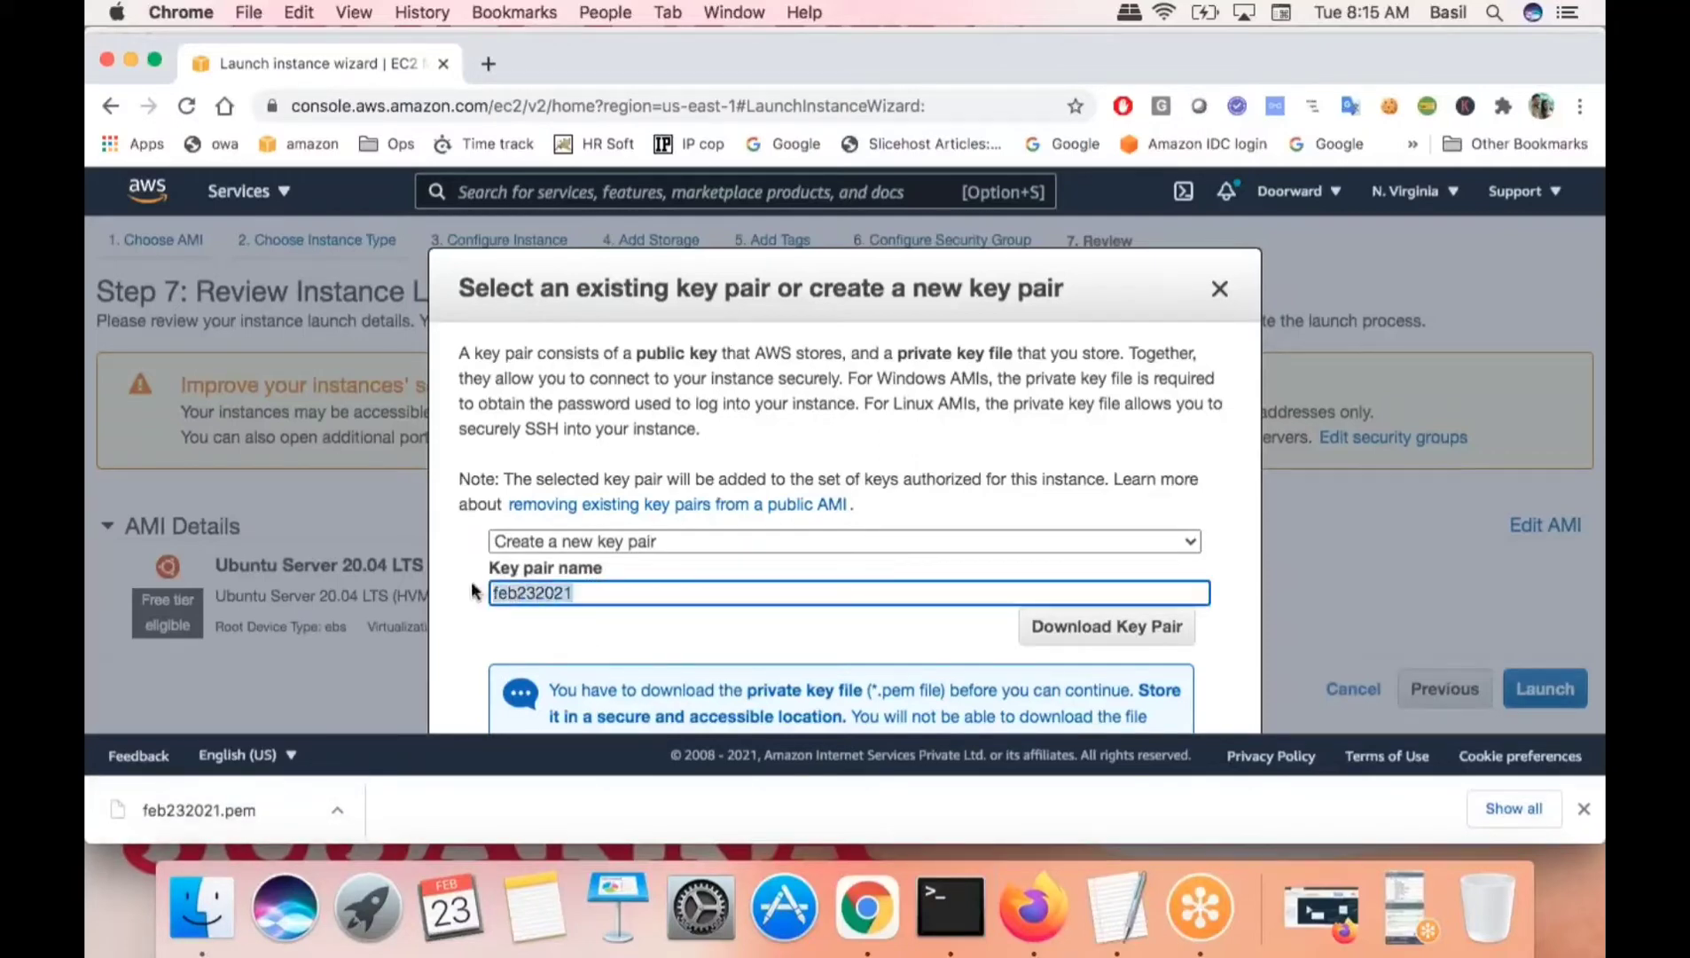
pyautogui.click(543, 635)
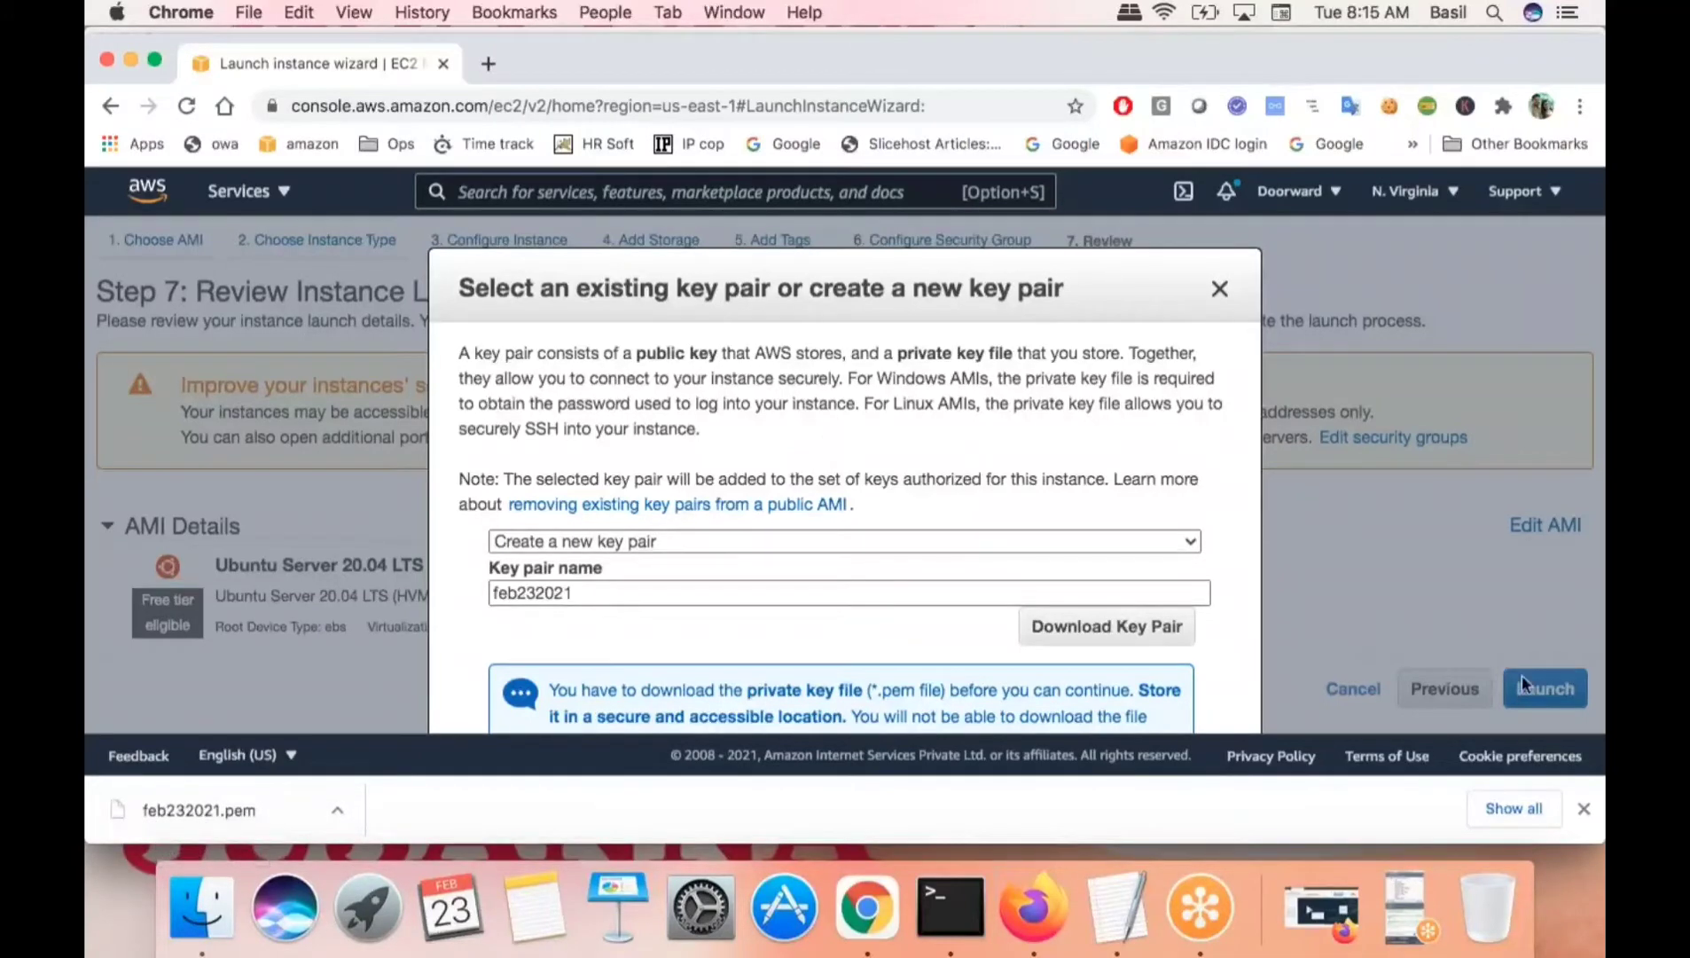
pyautogui.click(1584, 809)
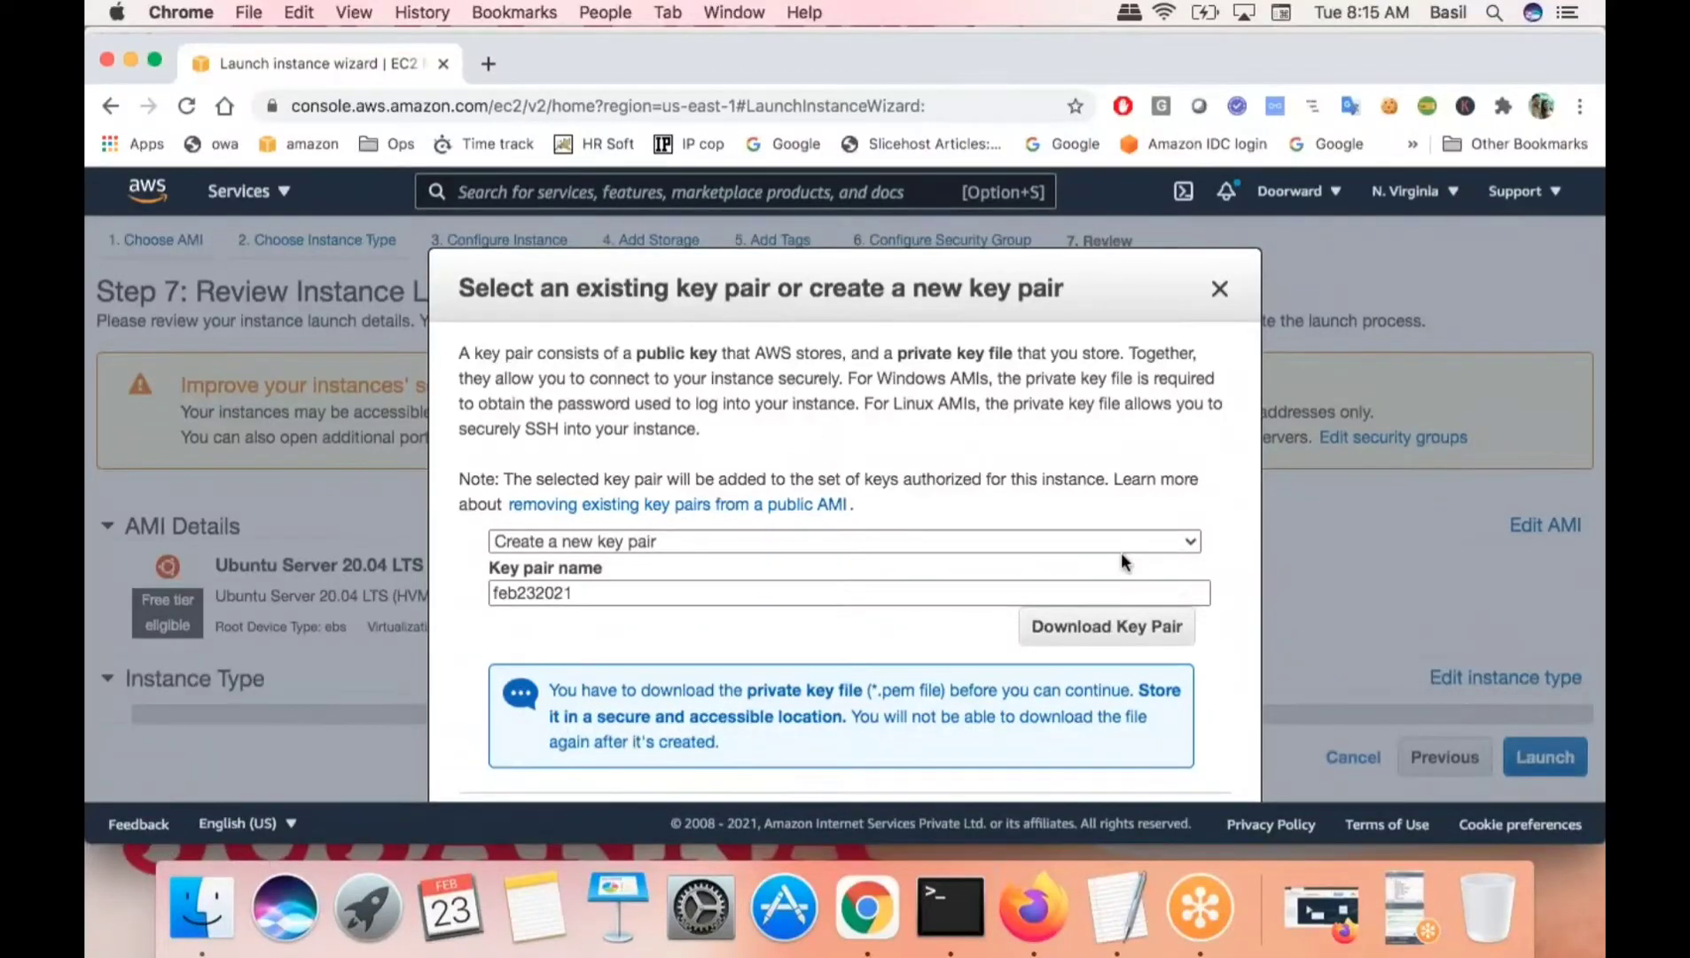
# - Launch the Ubuntu instance and bring the diagrams.net window back
pyautogui.scroll(-2, 1121, 552)
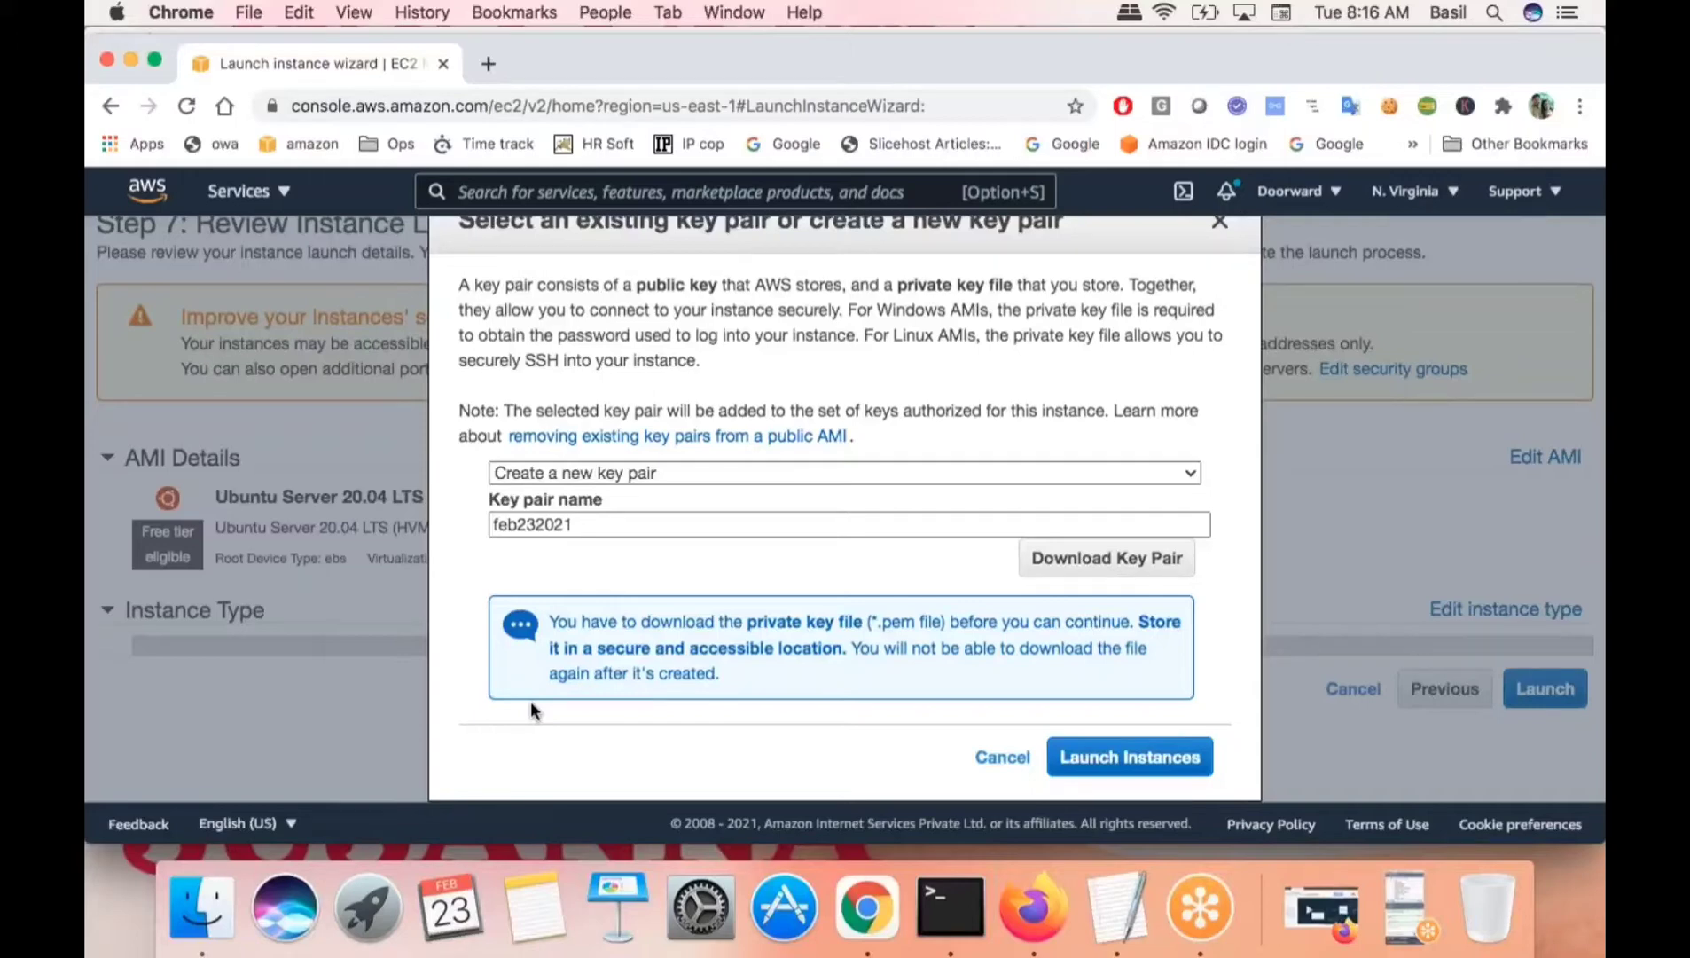
pyautogui.click(1134, 765)
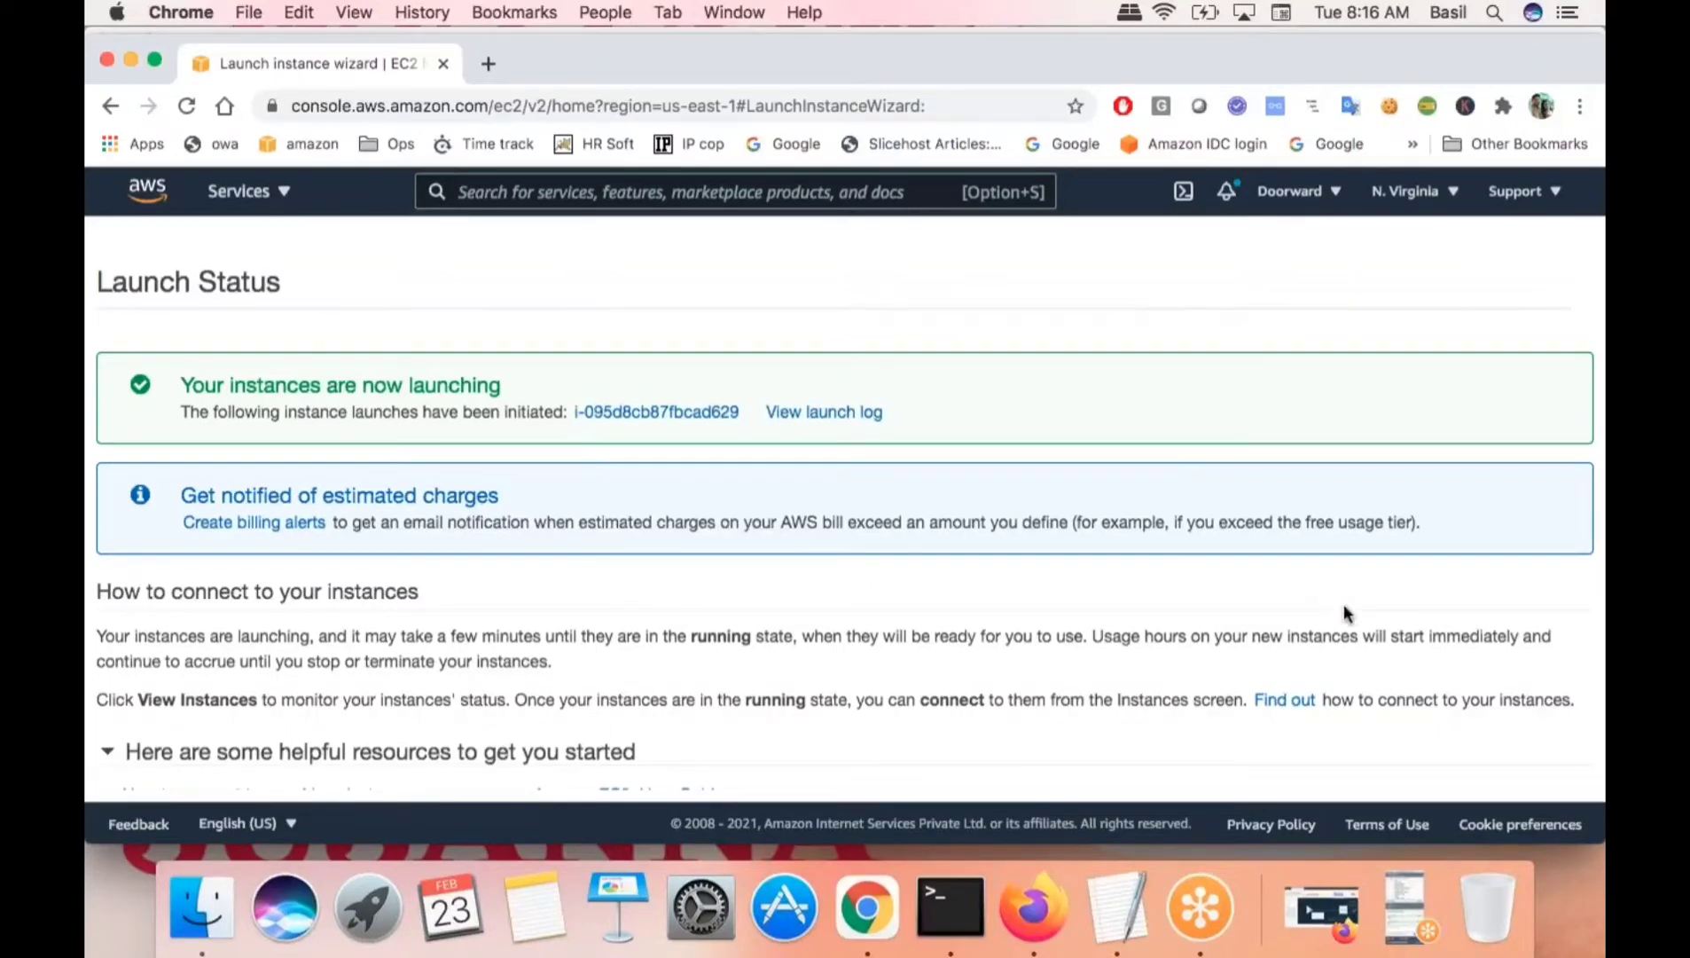
pyautogui.click(1331, 910)
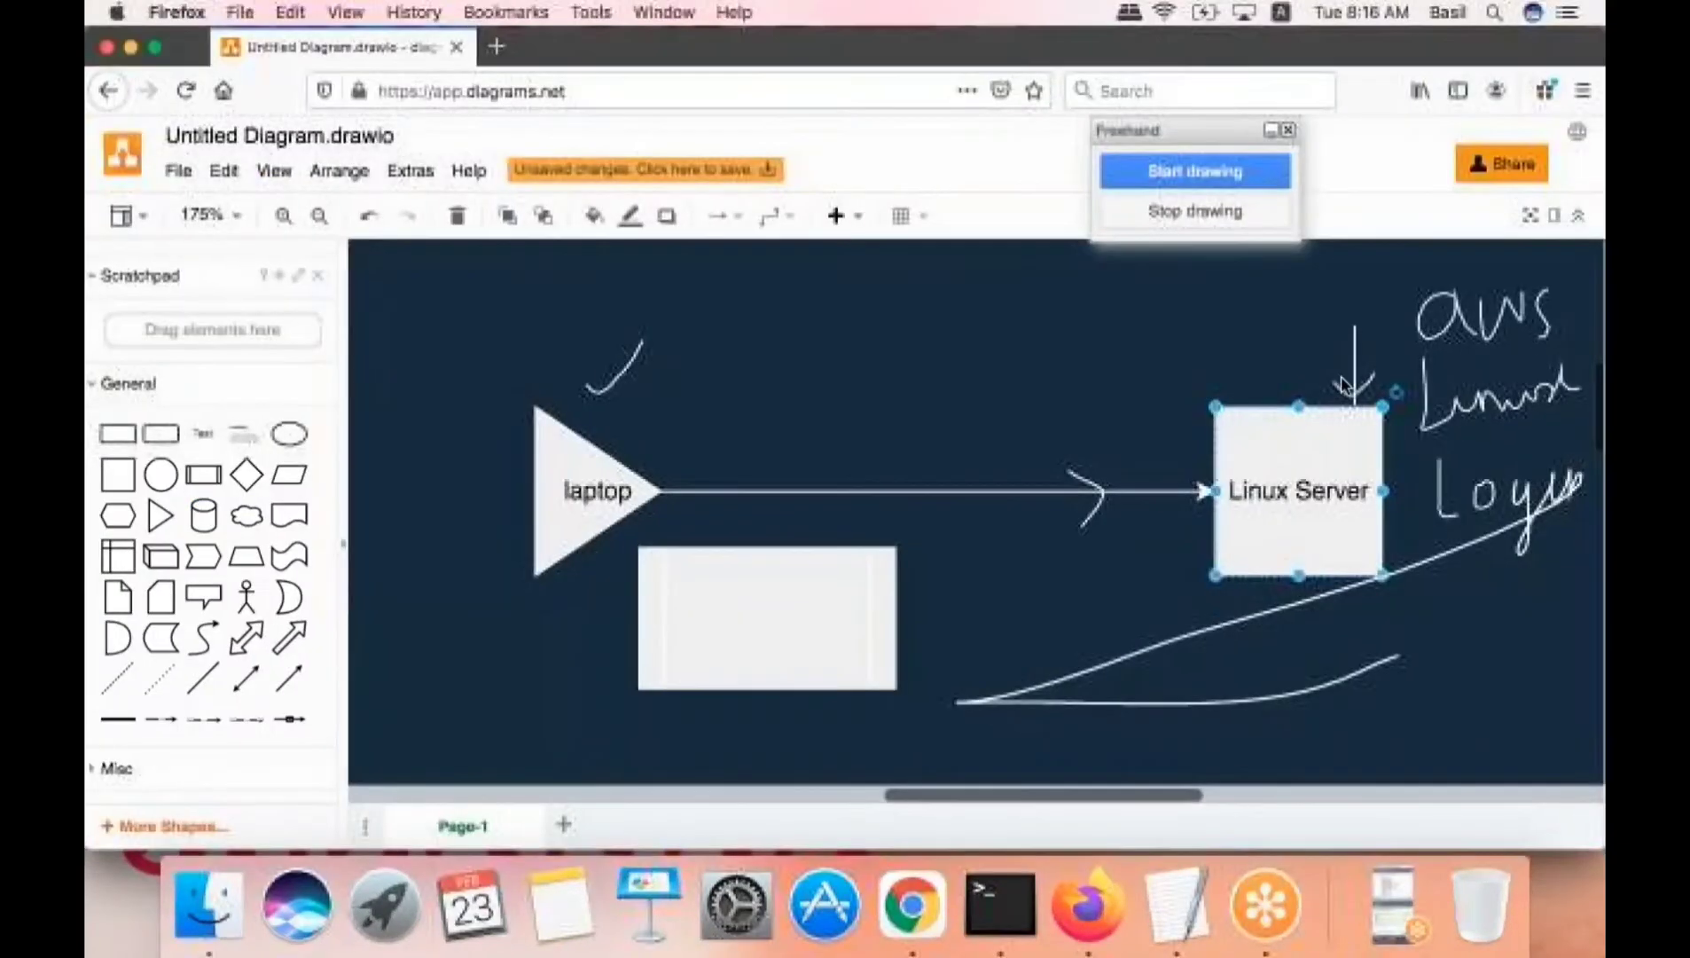
# - Start freehand drawing and strike through the handwritten aws and Linux notes
pyautogui.click(1202, 172)
pyautogui.moveTo(1390, 304); pyautogui.dragTo(1561, 303)
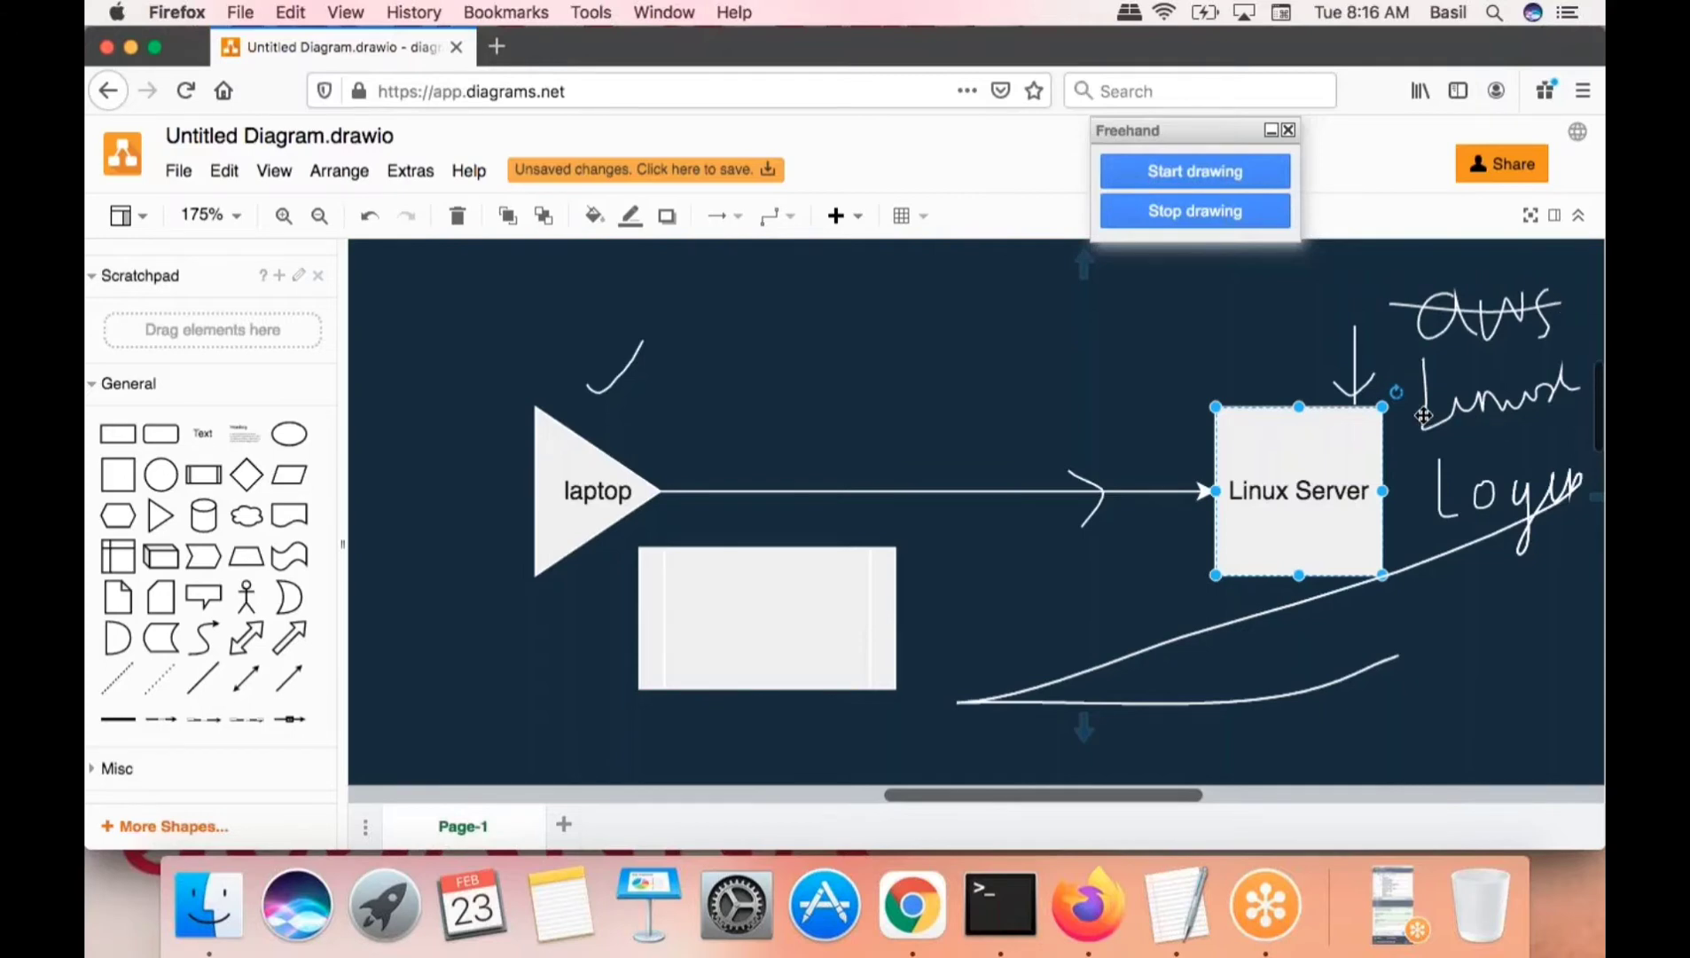
pyautogui.moveTo(1428, 415); pyautogui.dragTo(1583, 375)
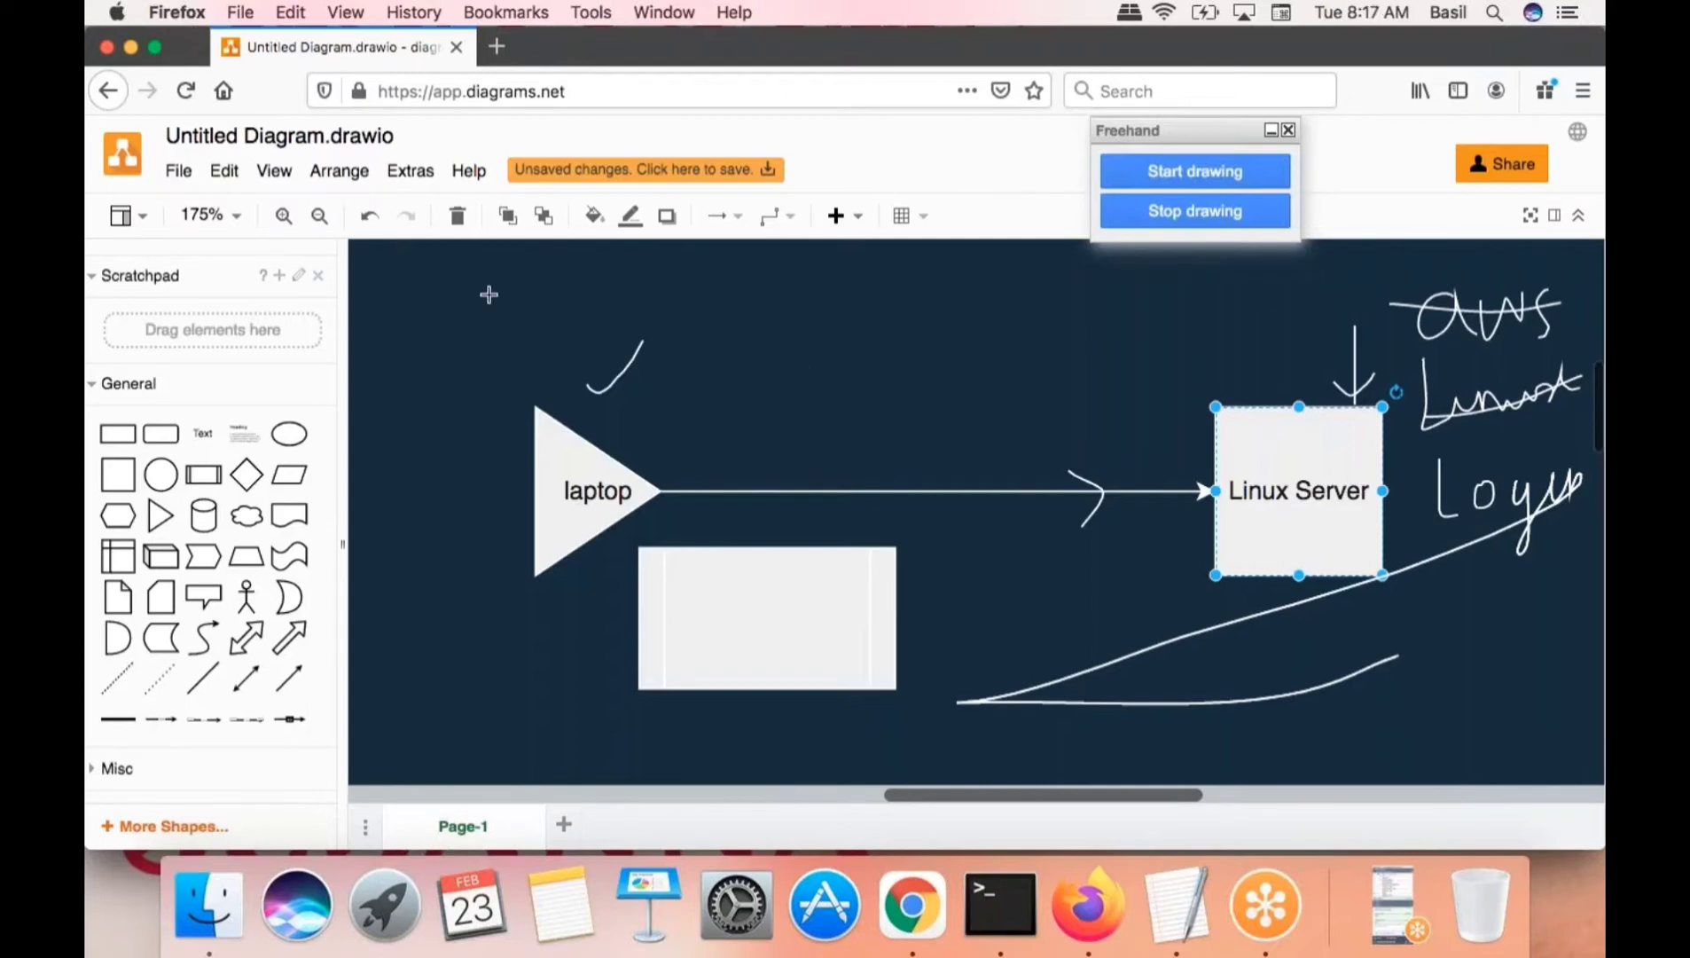
# - Handwrite a ticked Key label, a chevron on the arrow, and a tick above Linux Server
pyautogui.moveTo(470, 326)
pyautogui.mouseDown()
pyautogui.moveTo(477, 387)
pyautogui.moveTo(495, 324)
pyautogui.moveTo(514, 366)
pyautogui.moveTo(569, 319)
pyautogui.moveTo(543, 383)
pyautogui.moveTo(427, 346)
pyautogui.moveTo(530, 377)
pyautogui.mouseUp()
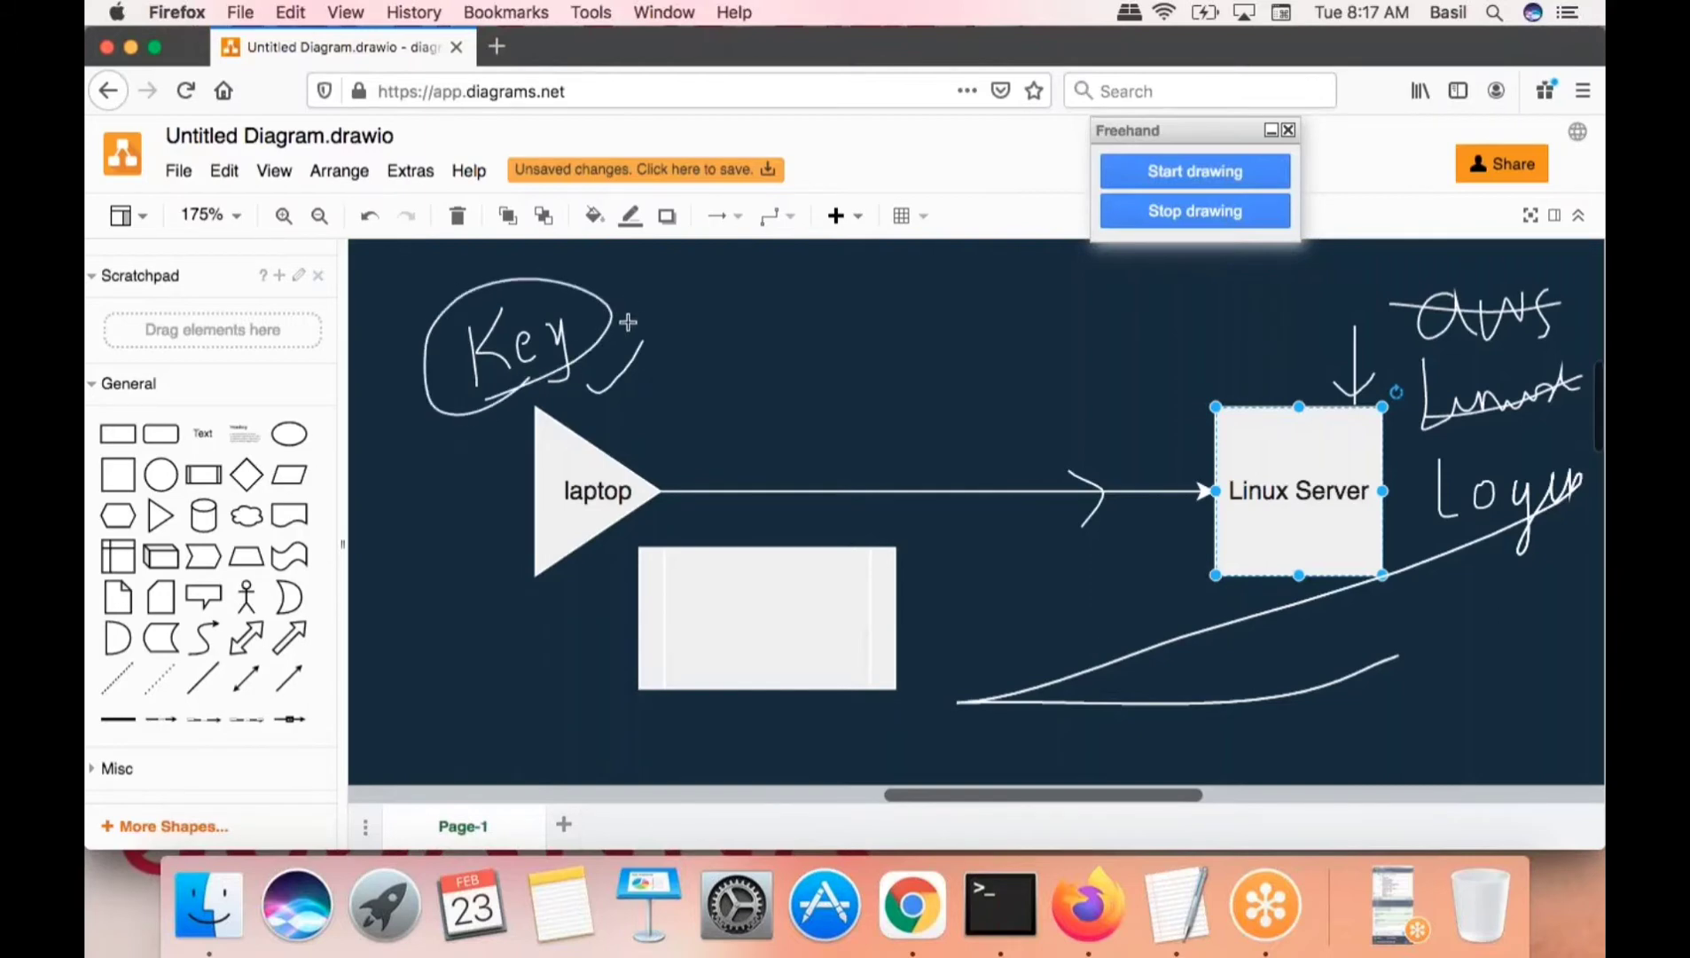
pyautogui.moveTo(627, 335); pyautogui.dragTo(672, 294)
pyautogui.moveTo(1155, 472); pyautogui.dragTo(1157, 531)
pyautogui.moveTo(1249, 379); pyautogui.dragTo(1311, 305)
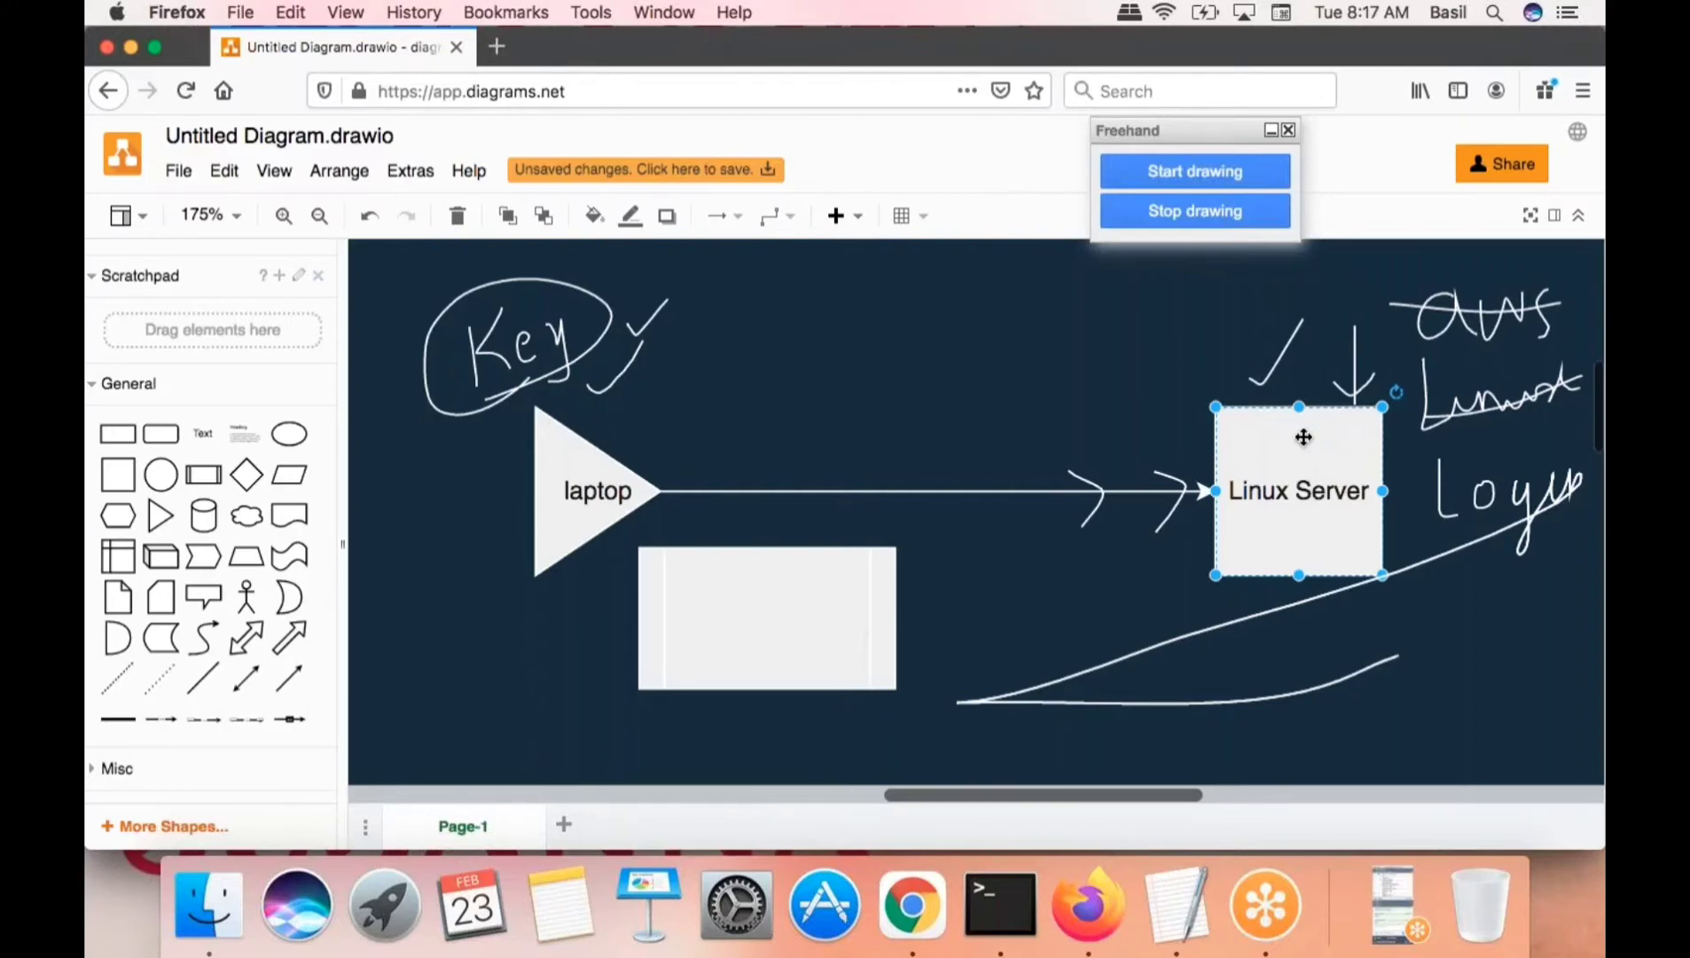
pyautogui.click(487, 346)
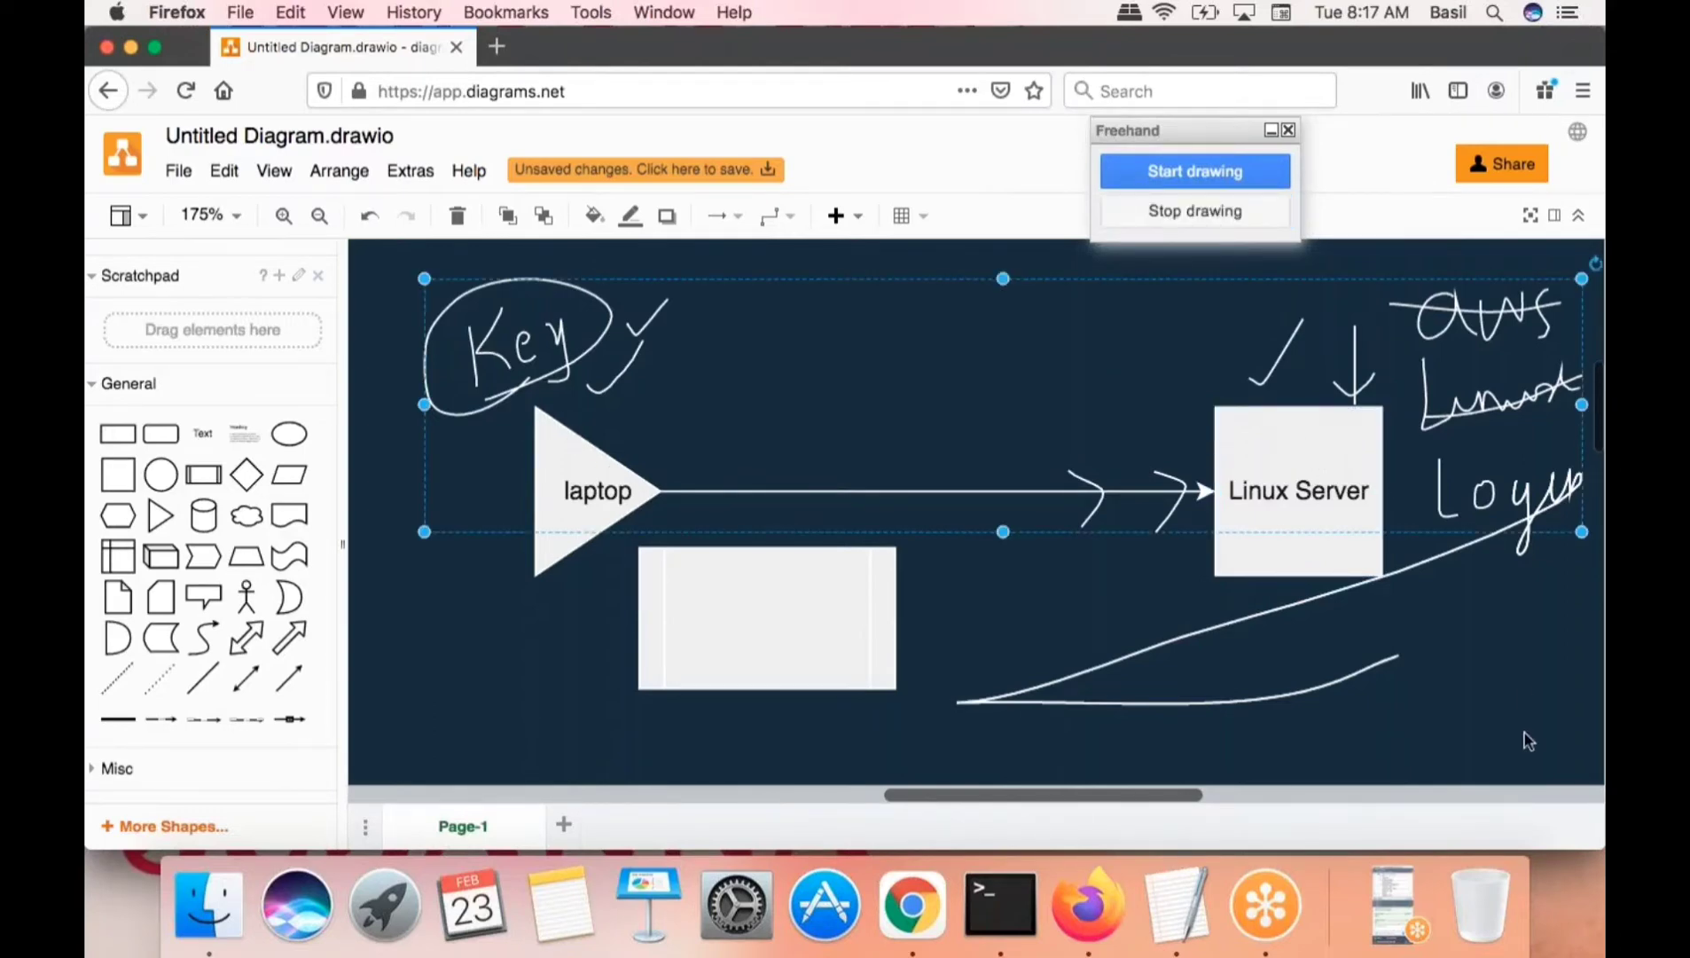
# - Delete the freehand Key annotations and the remaining handwritten notes
pyautogui.press('Delete')
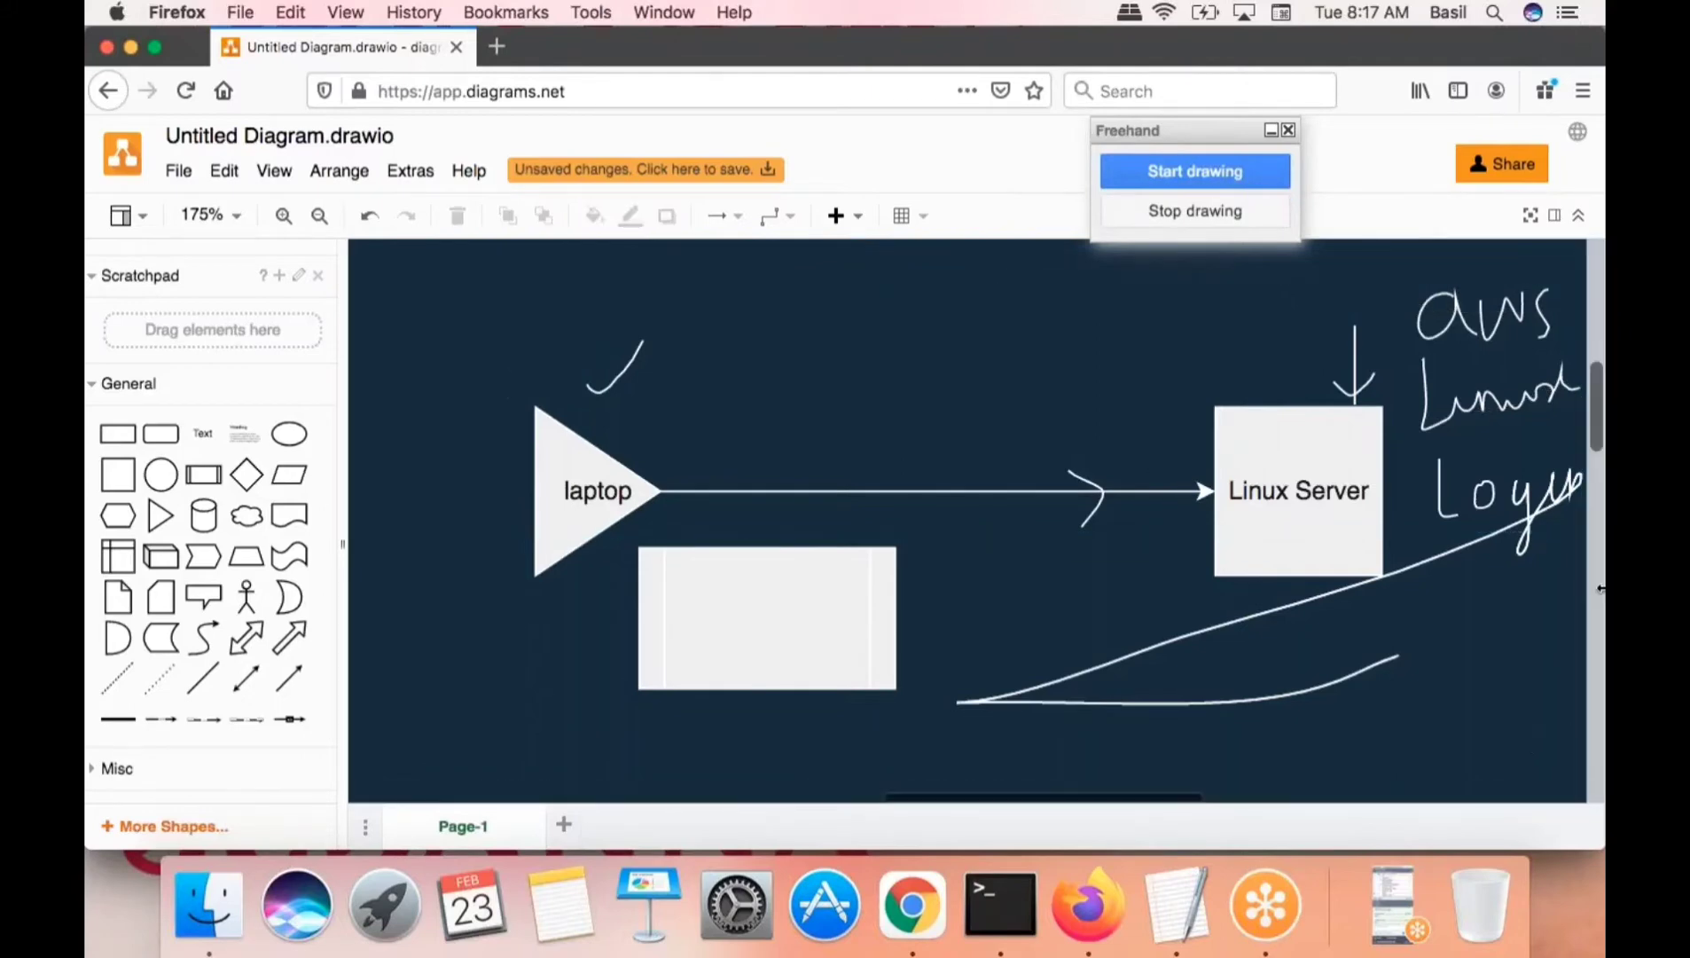
pyautogui.click(1489, 326)
pyautogui.press('Delete')
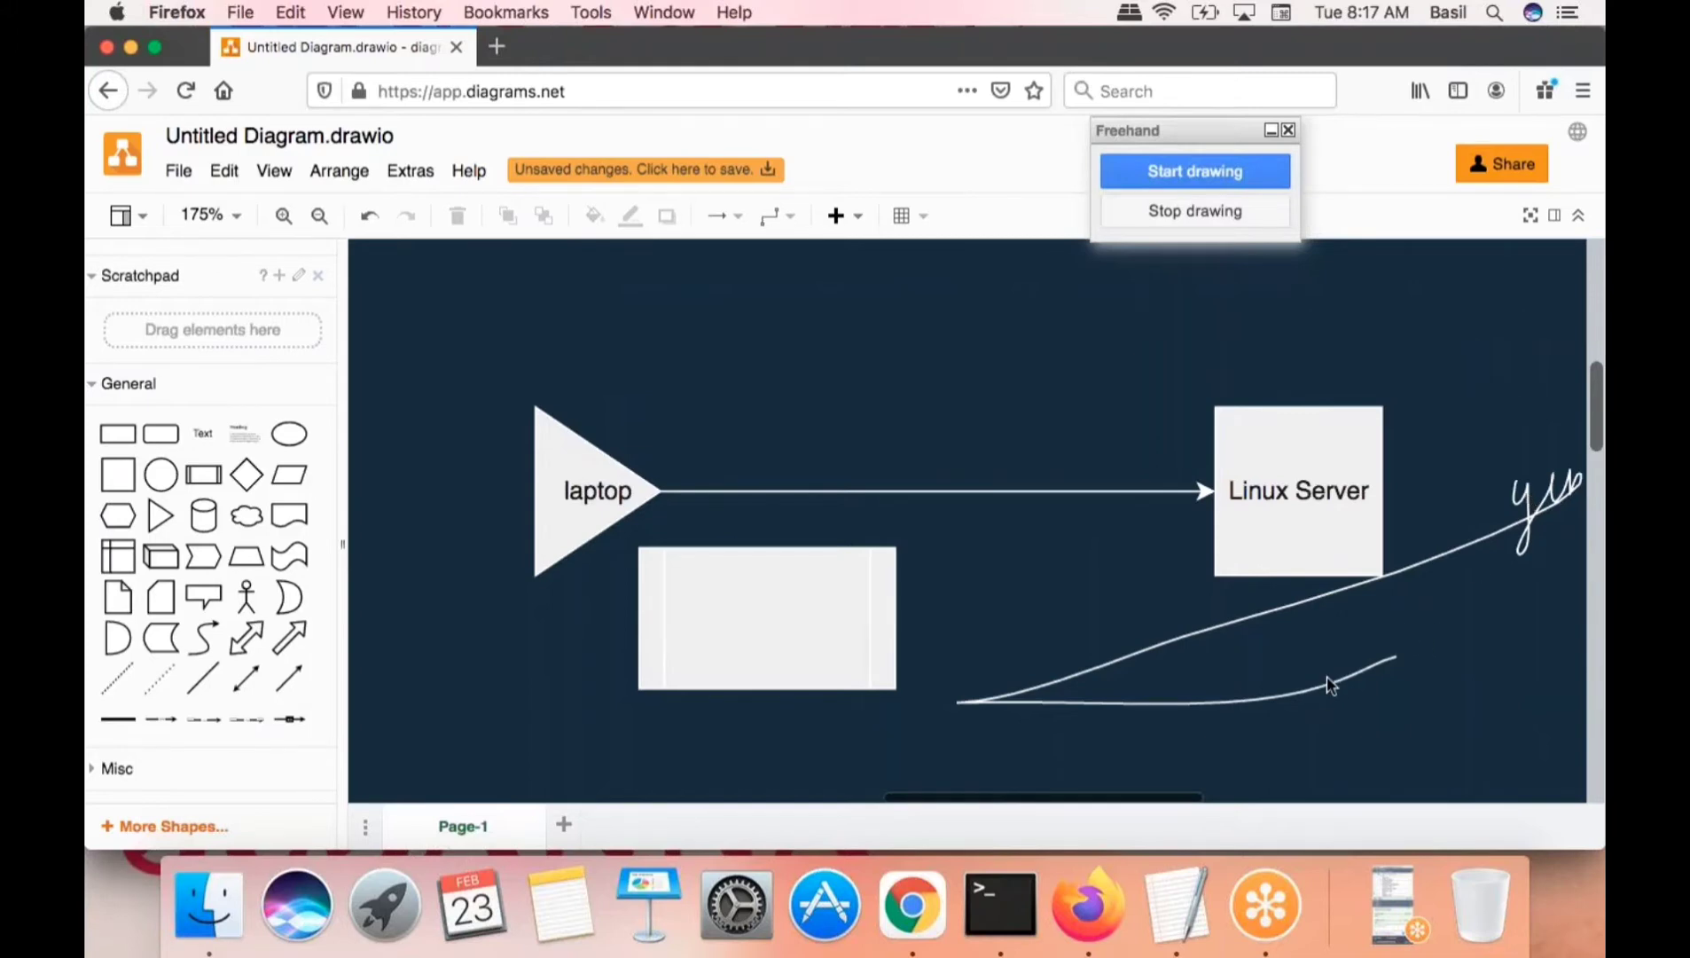
# - Draw a connector arrow from the laptop triangle to the Linux Server box
pyautogui.click(572, 491)
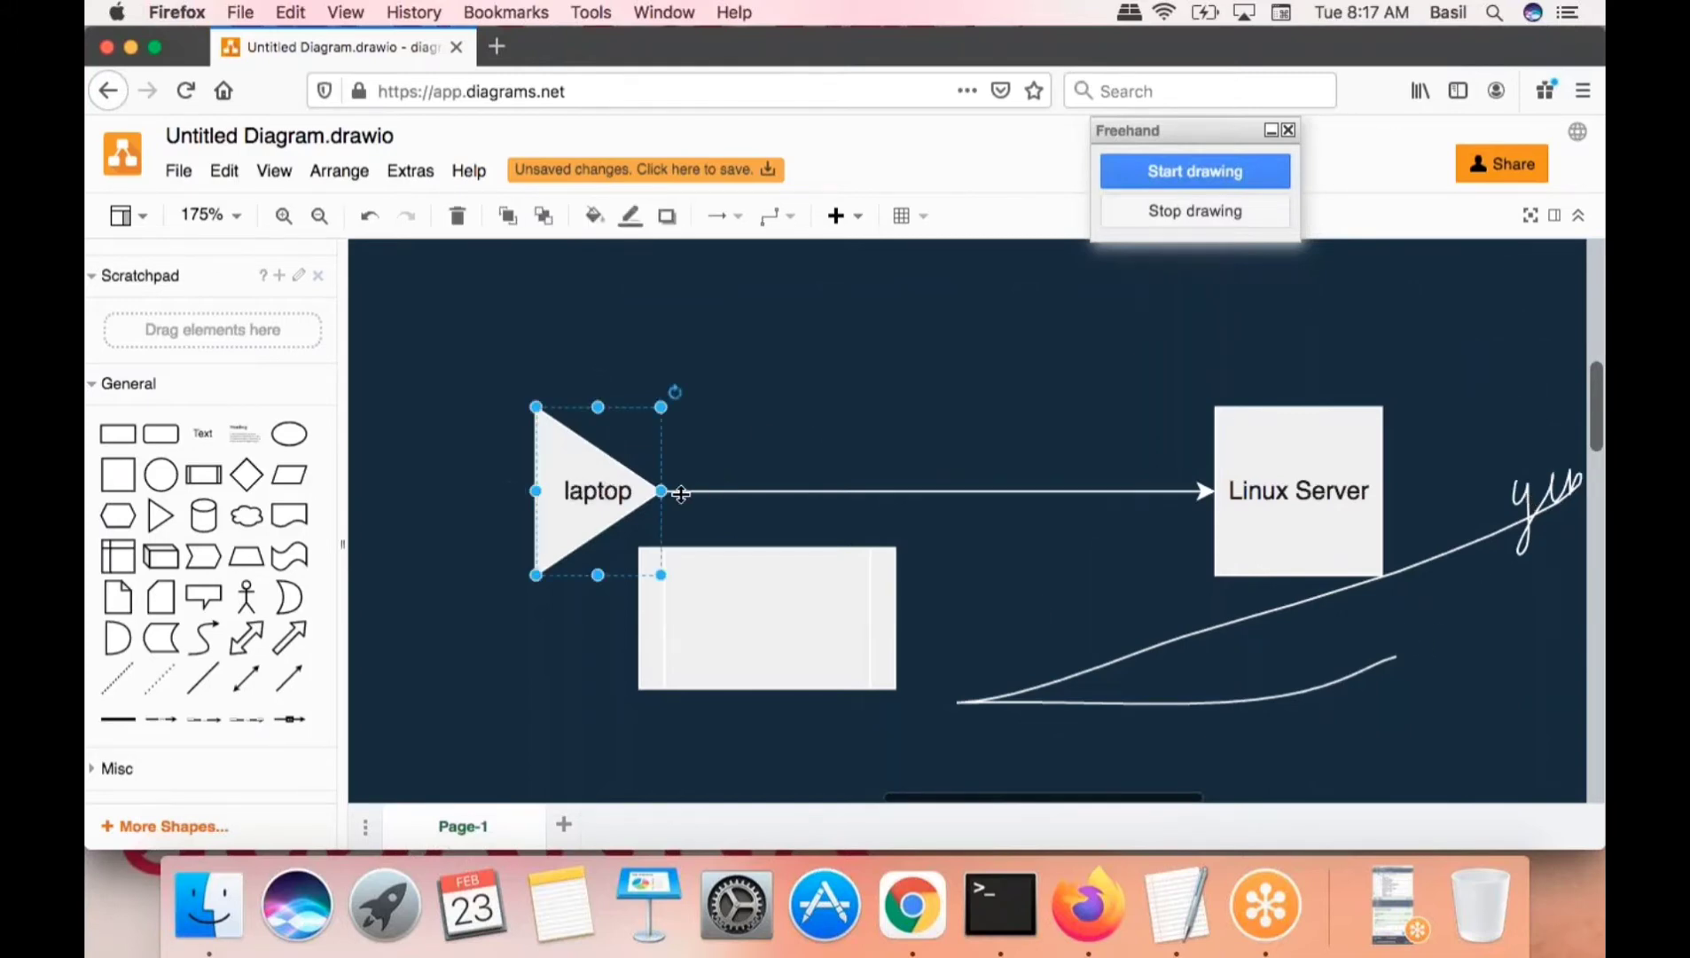
pyautogui.moveTo(671, 493); pyautogui.dragTo(1217, 457)
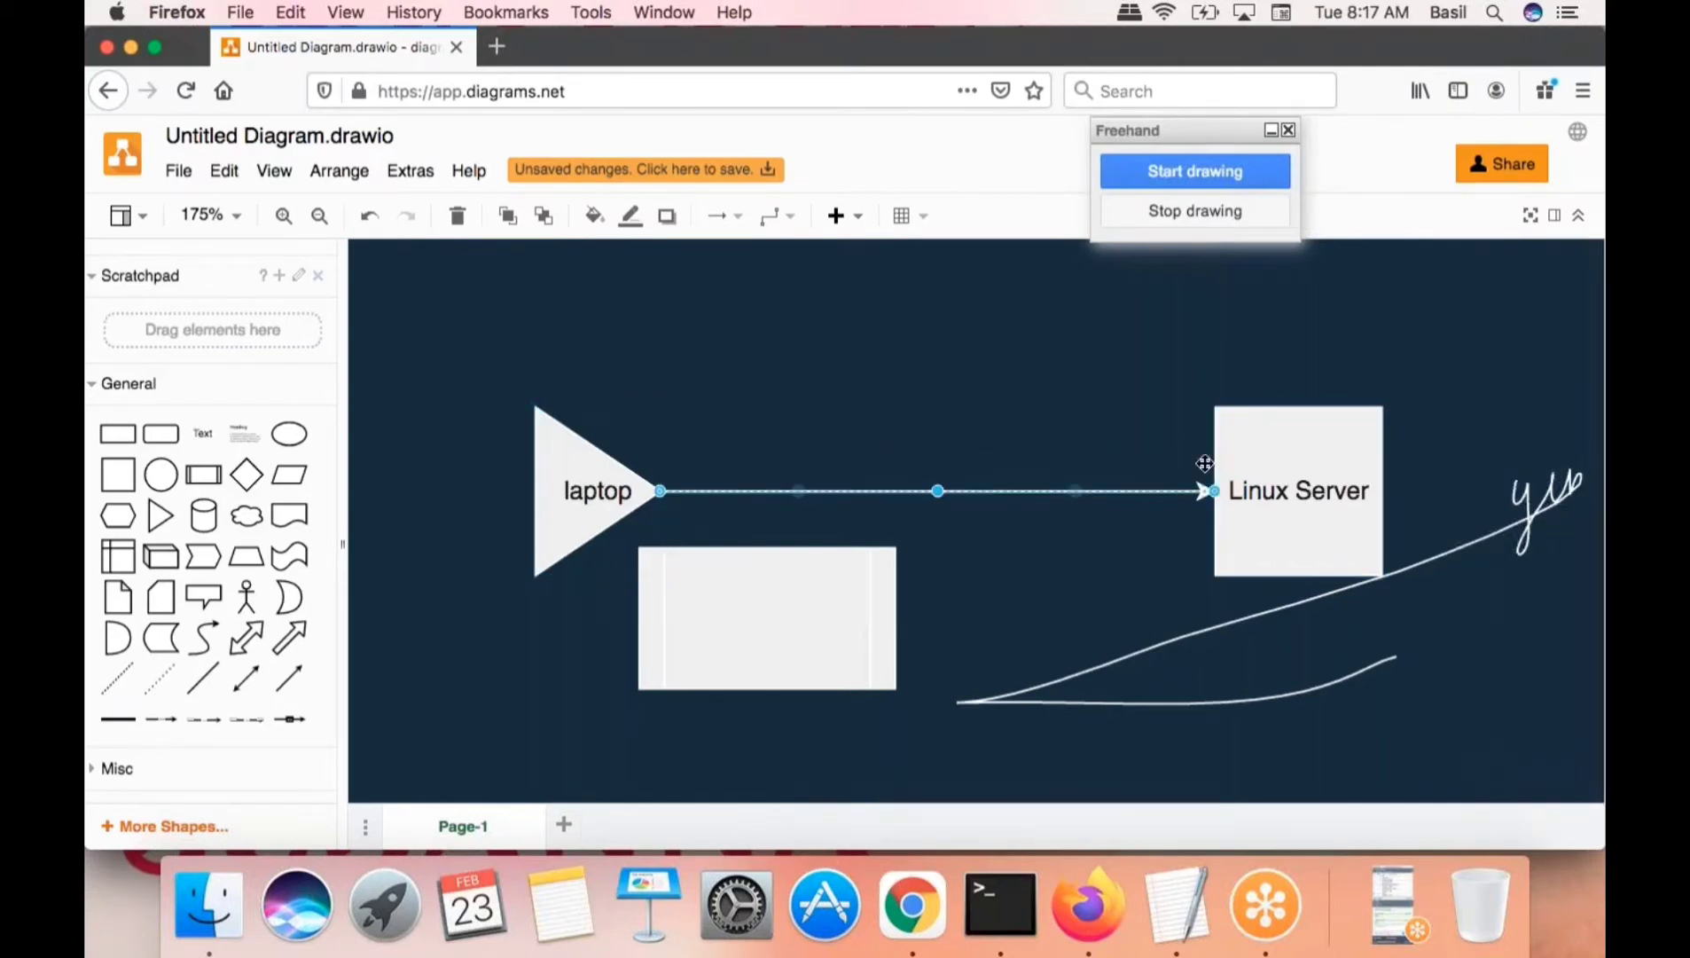
pyautogui.click(1019, 372)
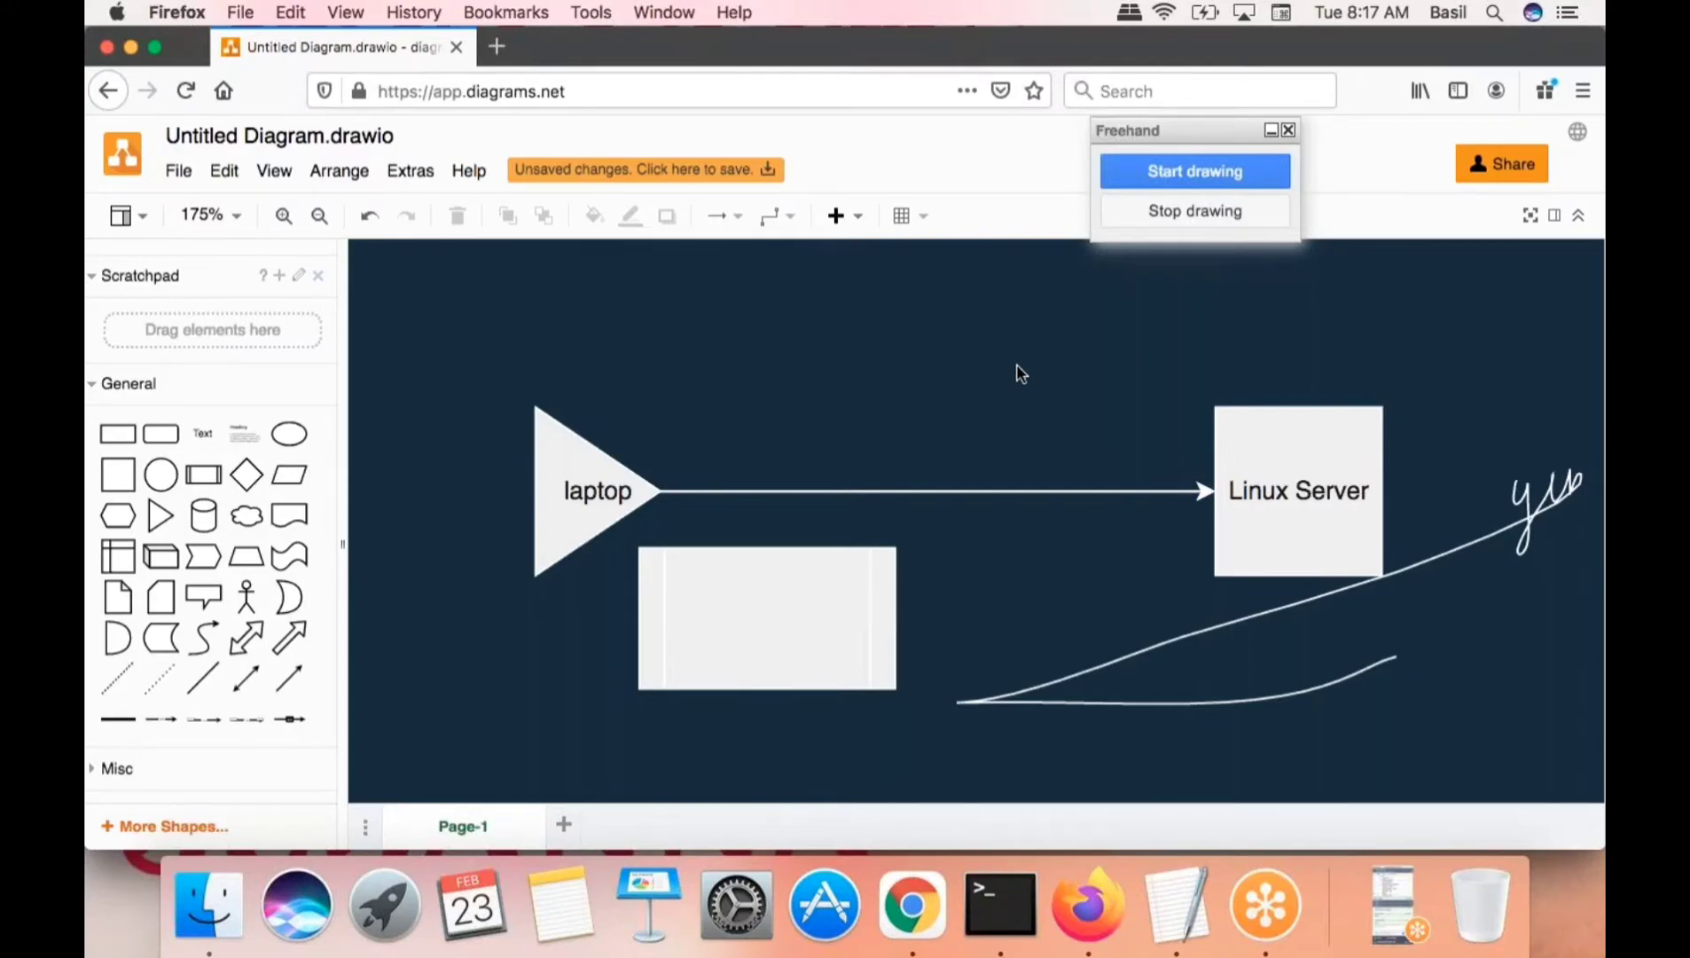
pyautogui.click(1287, 462)
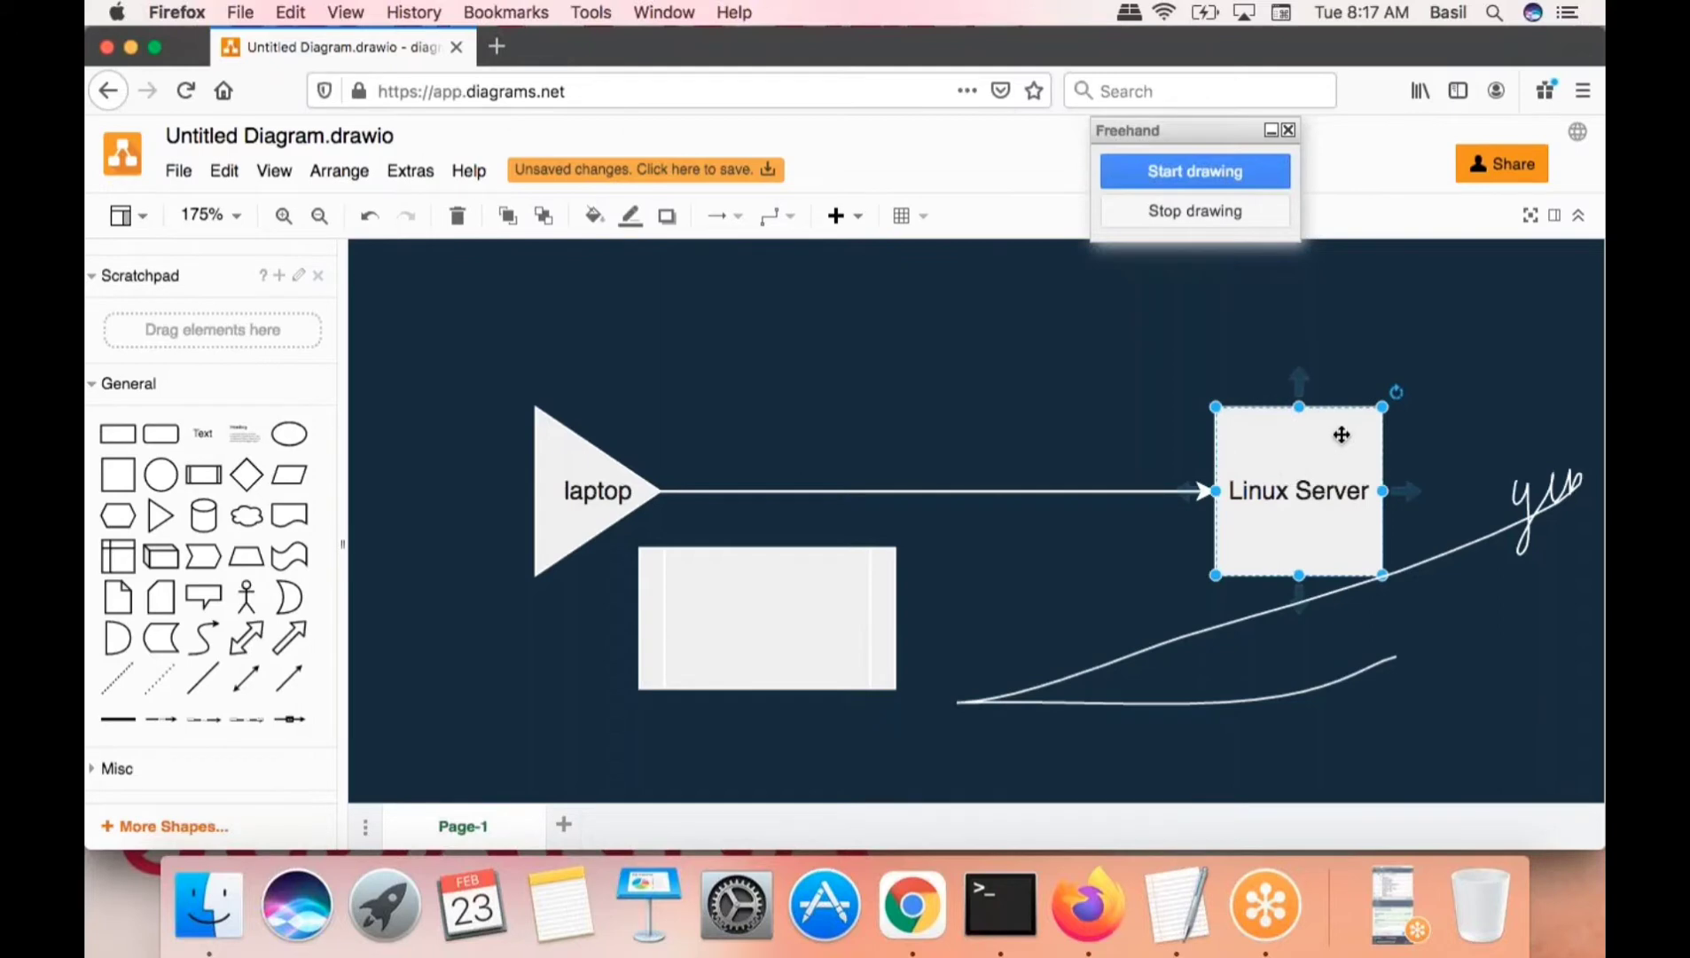
# - Handwrite a circled IP label above Linux Server in freehand mode
pyautogui.click(580, 500)
pyautogui.click(1305, 484)
pyautogui.click(1202, 170)
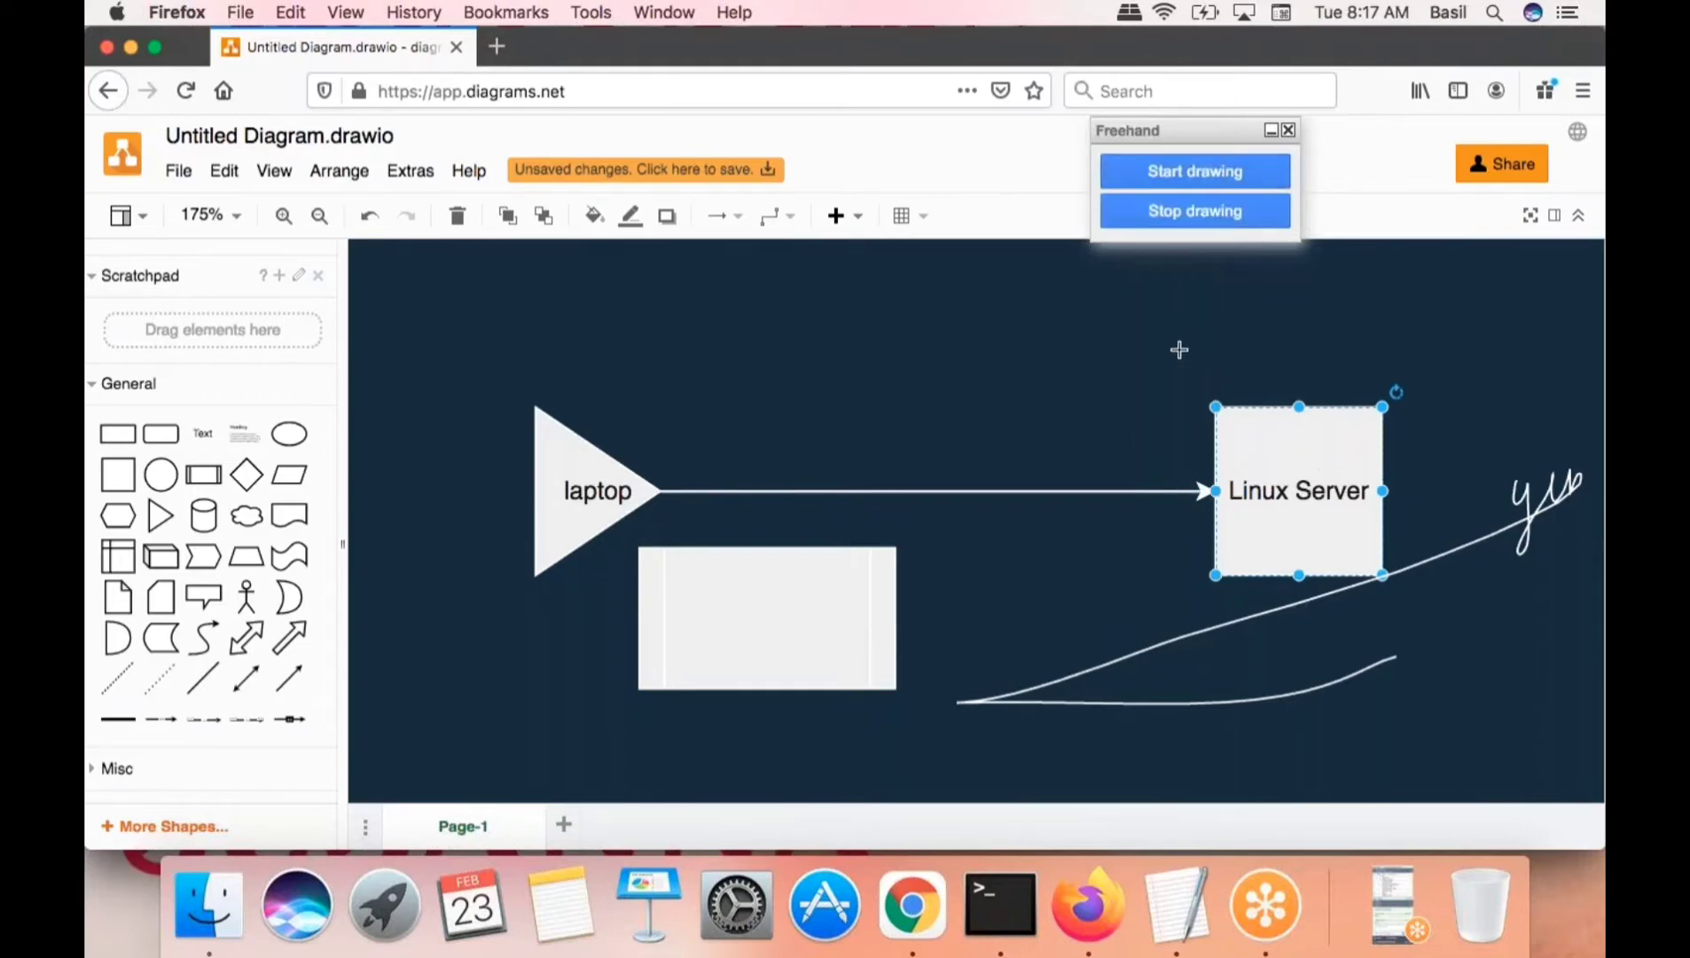
pyautogui.moveTo(1181, 331)
pyautogui.mouseDown()
pyautogui.moveTo(1187, 399)
pyautogui.moveTo(1216, 344)
pyautogui.mouseUp()
pyautogui.moveTo(1238, 285)
pyautogui.mouseDown()
pyautogui.moveTo(1139, 377)
pyautogui.moveTo(1248, 373)
pyautogui.moveTo(1224, 282)
pyautogui.mouseUp()
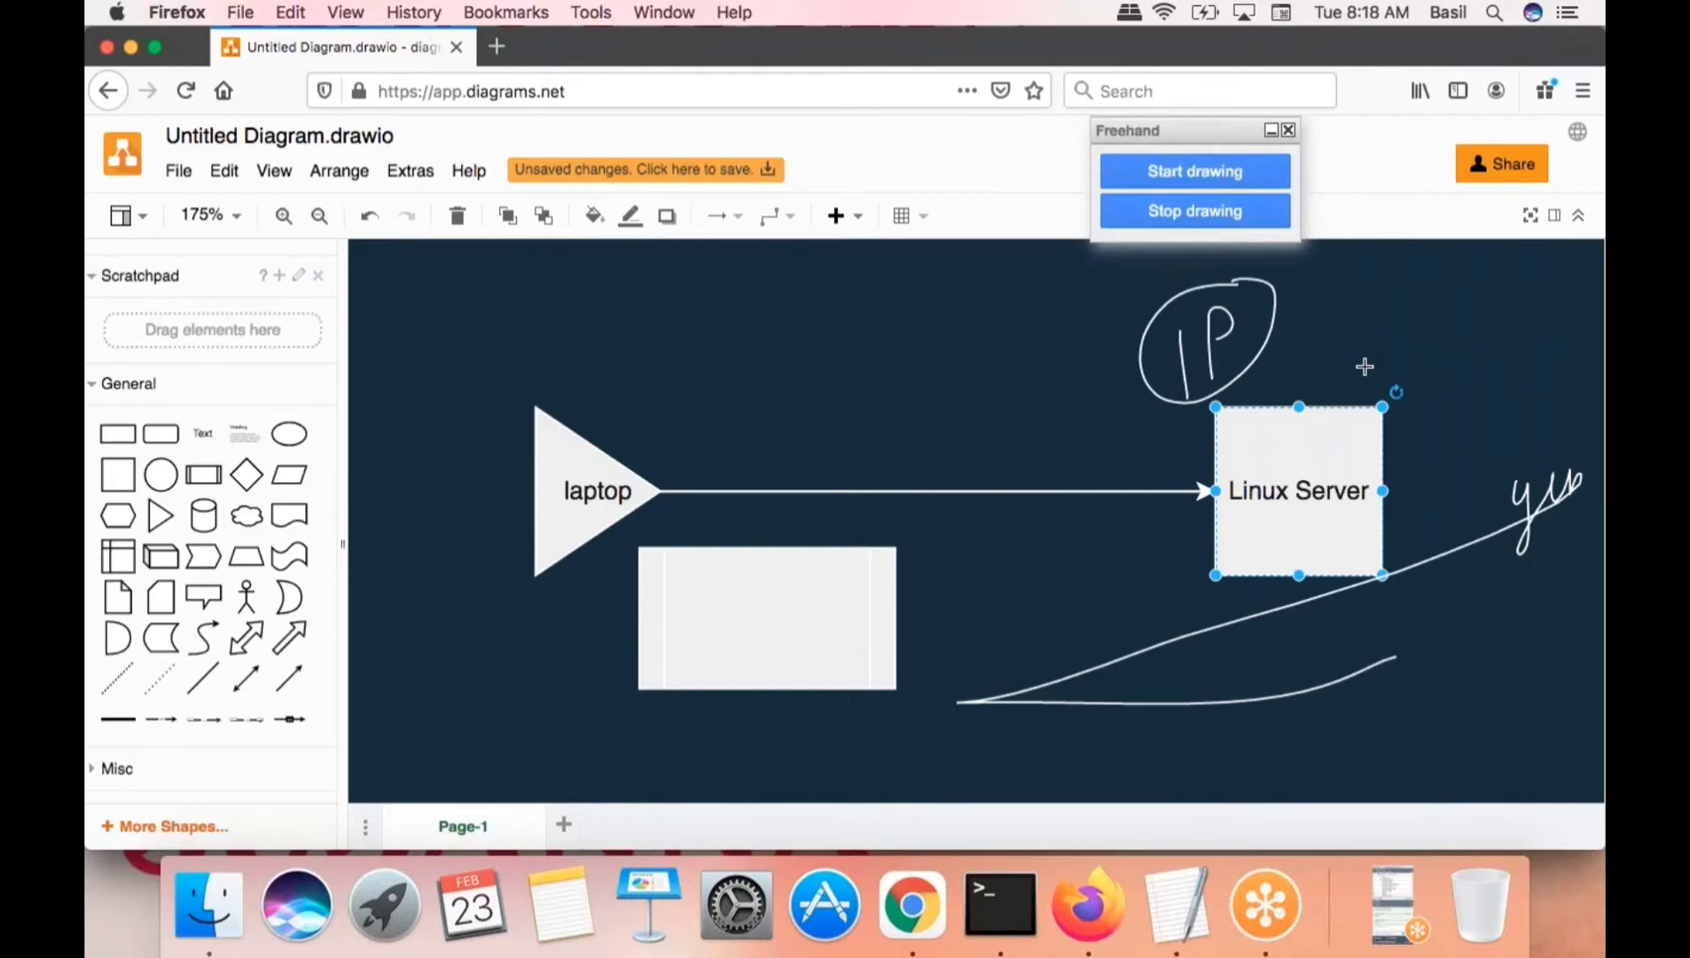
# - Add ticks by IP, the laptop and Linux Server, a chevron, and an arrow to IP
pyautogui.moveTo(1296, 324)
pyautogui.mouseDown()
pyautogui.moveTo(1303, 340)
pyautogui.moveTo(1344, 289)
pyautogui.mouseUp()
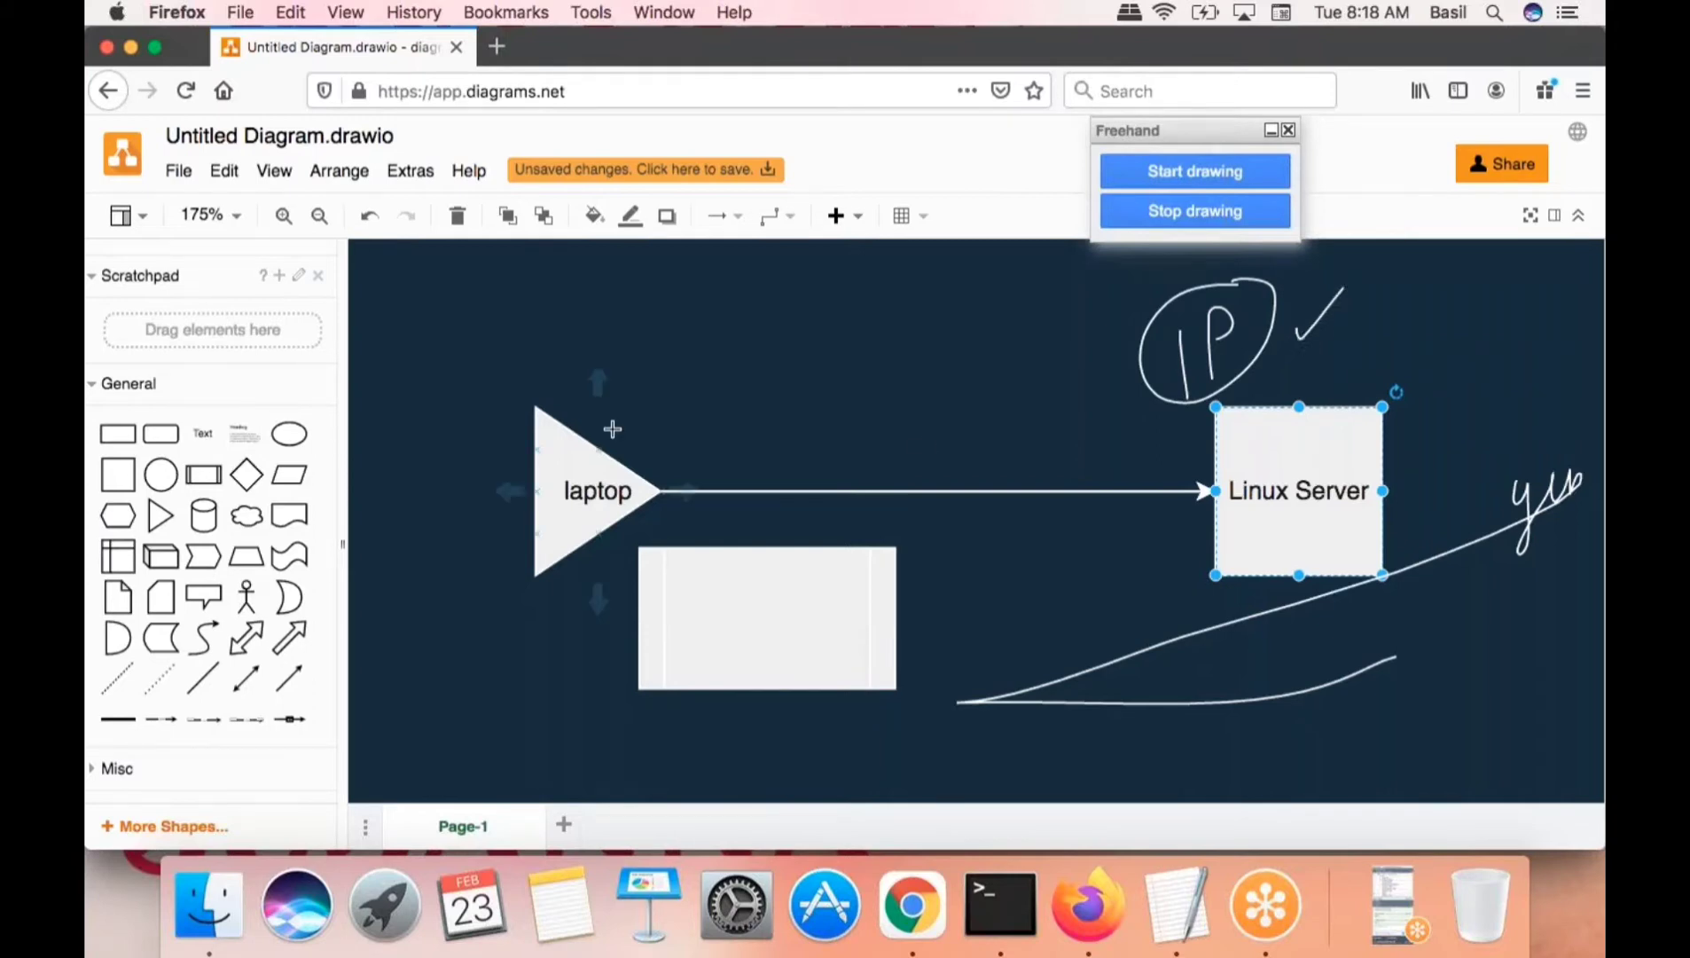
pyautogui.moveTo(530, 365); pyautogui.dragTo(605, 281)
pyautogui.moveTo(1341, 376)
pyautogui.mouseDown()
pyautogui.moveTo(1352, 387)
pyautogui.moveTo(1426, 320)
pyautogui.mouseUp()
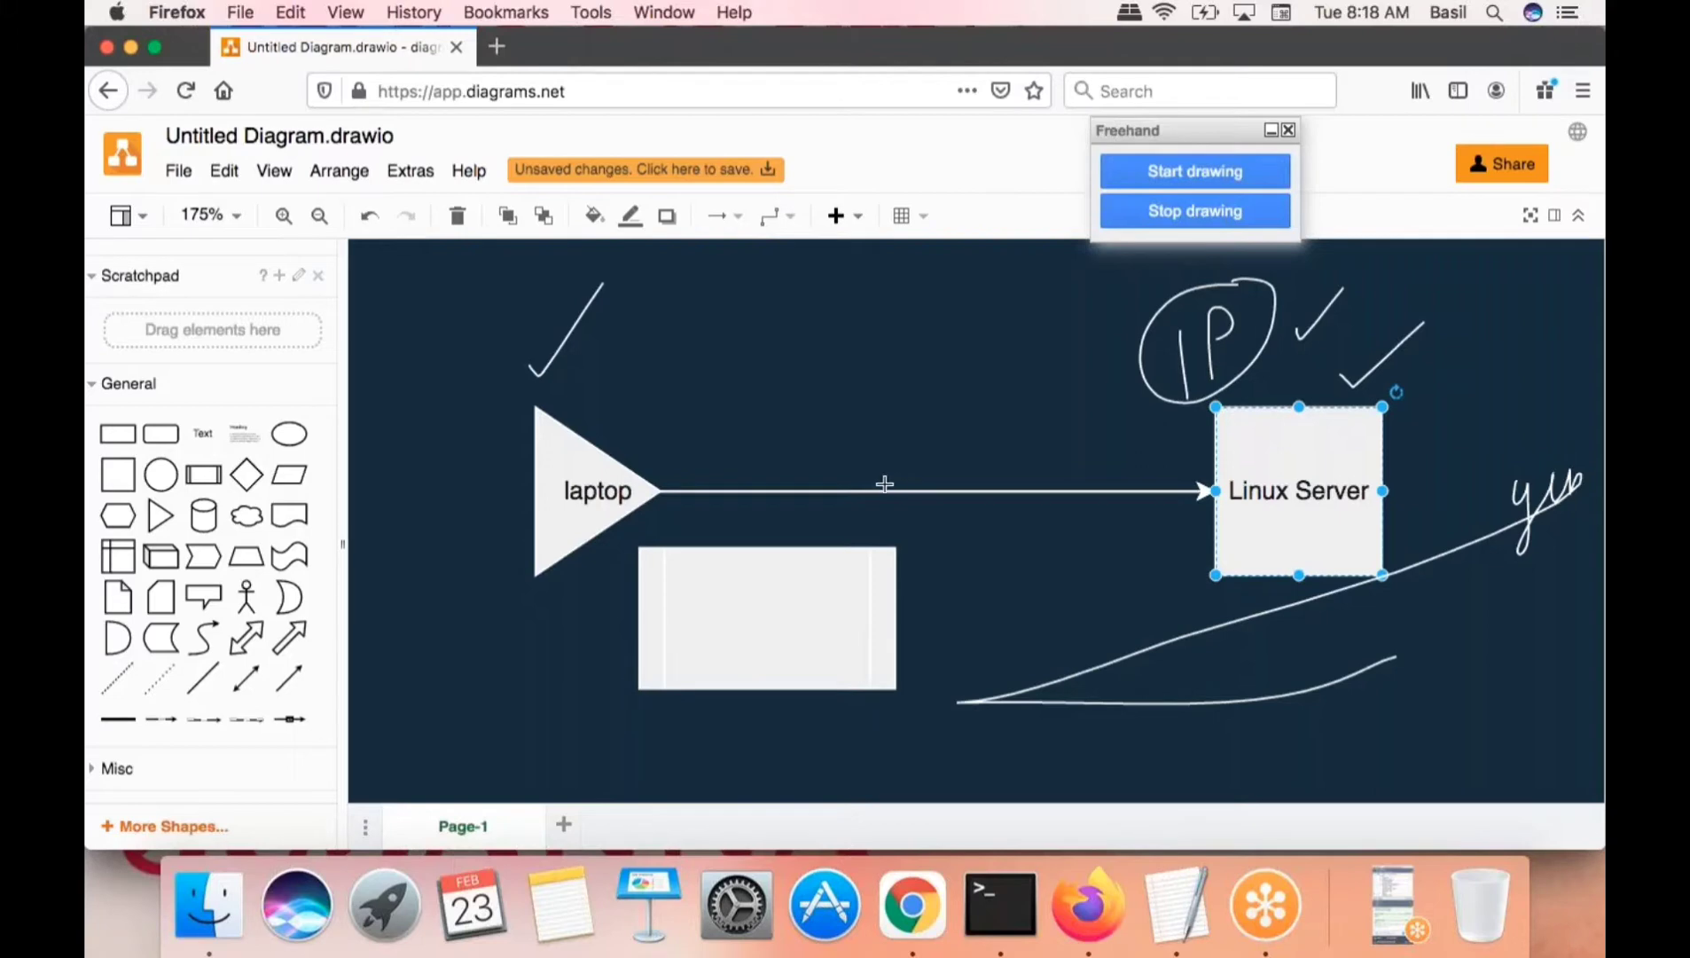
pyautogui.moveTo(1137, 477); pyautogui.dragTo(1135, 525)
pyautogui.moveTo(1057, 318)
pyautogui.mouseDown()
pyautogui.moveTo(1141, 327)
pyautogui.moveTo(1108, 353)
pyautogui.mouseUp()
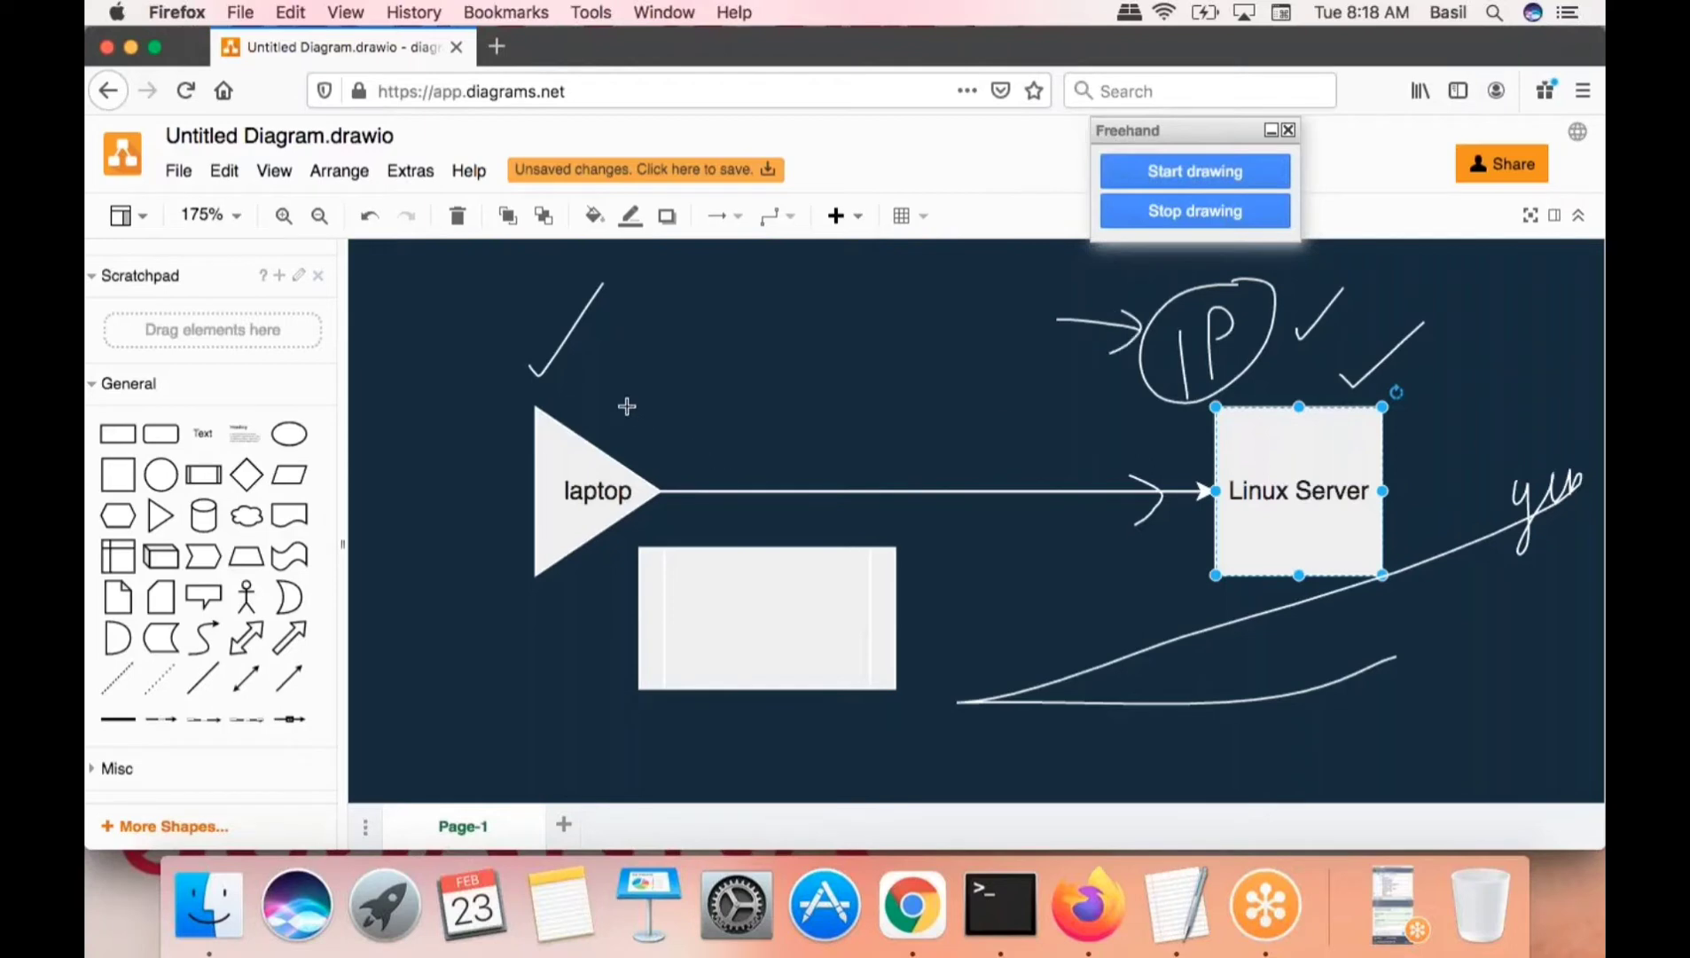
pyautogui.click(1194, 212)
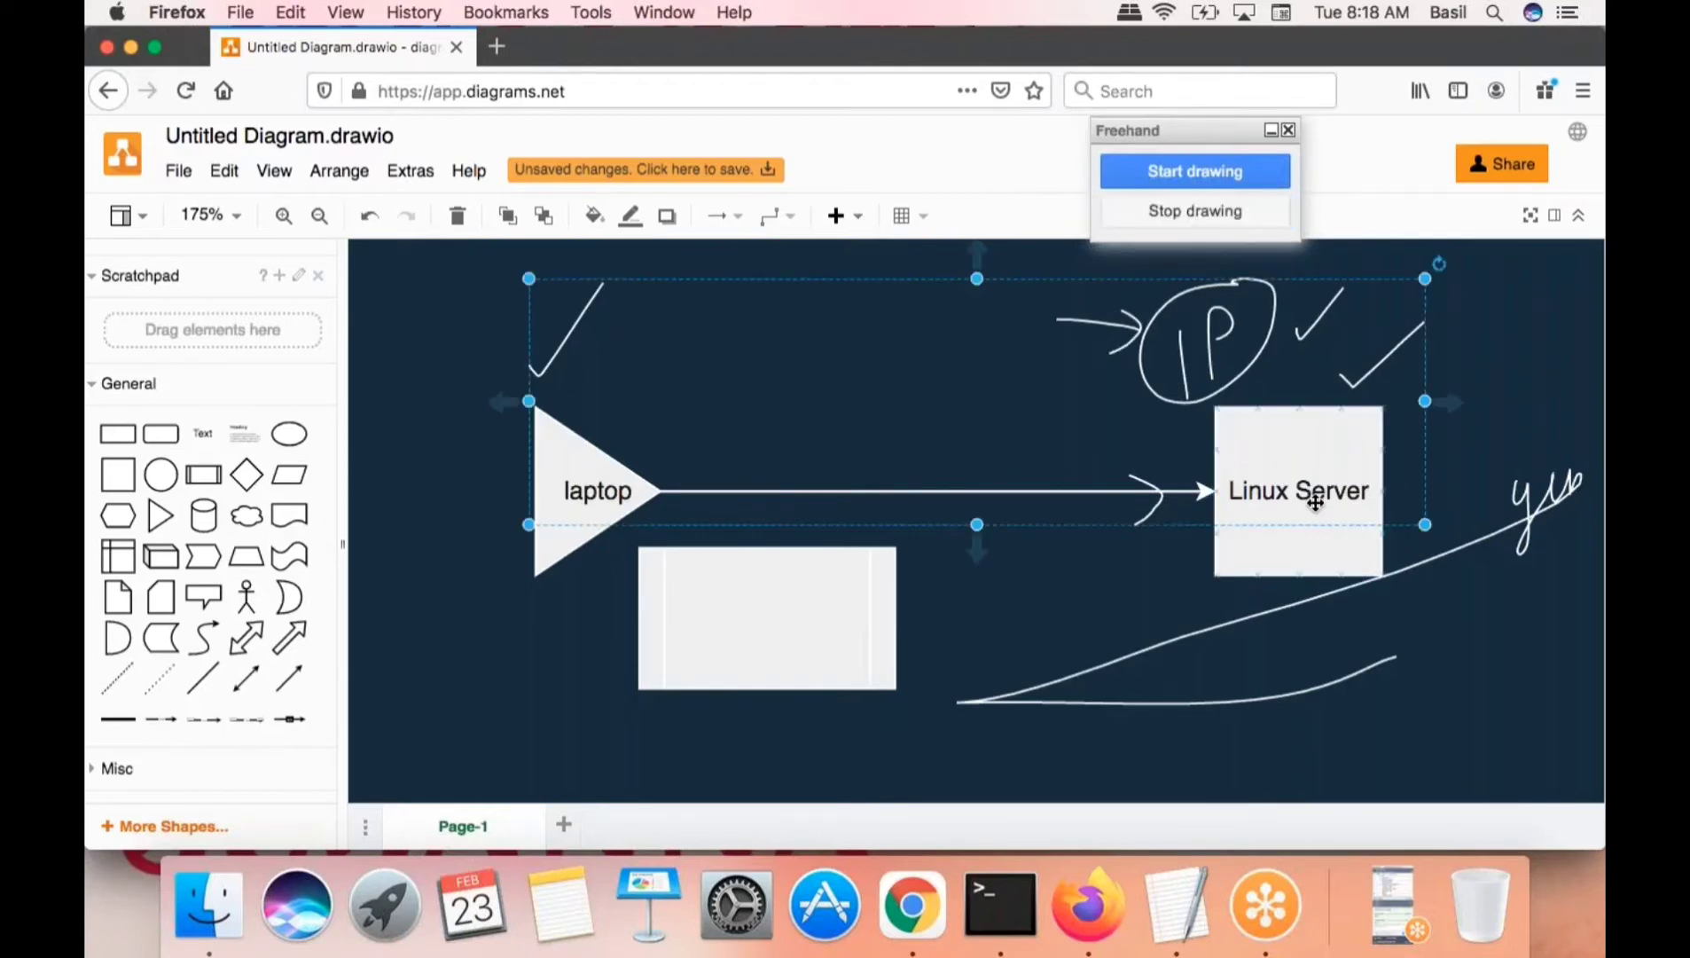
pyautogui.click(1442, 702)
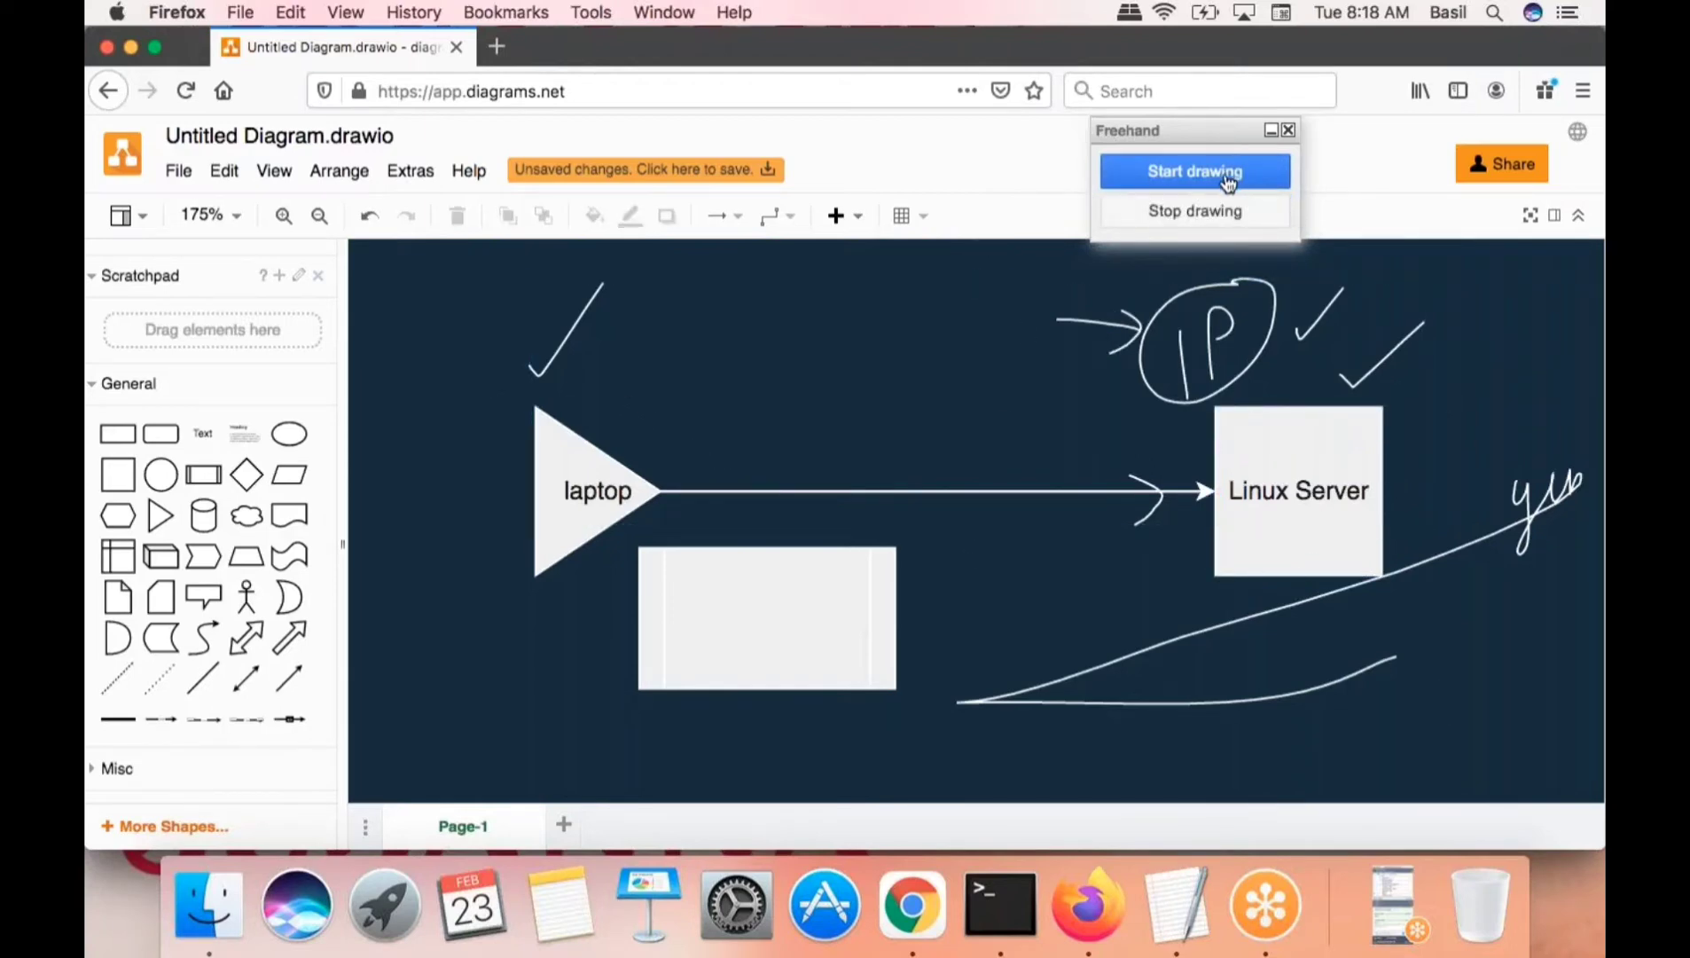
pyautogui.click(1135, 352)
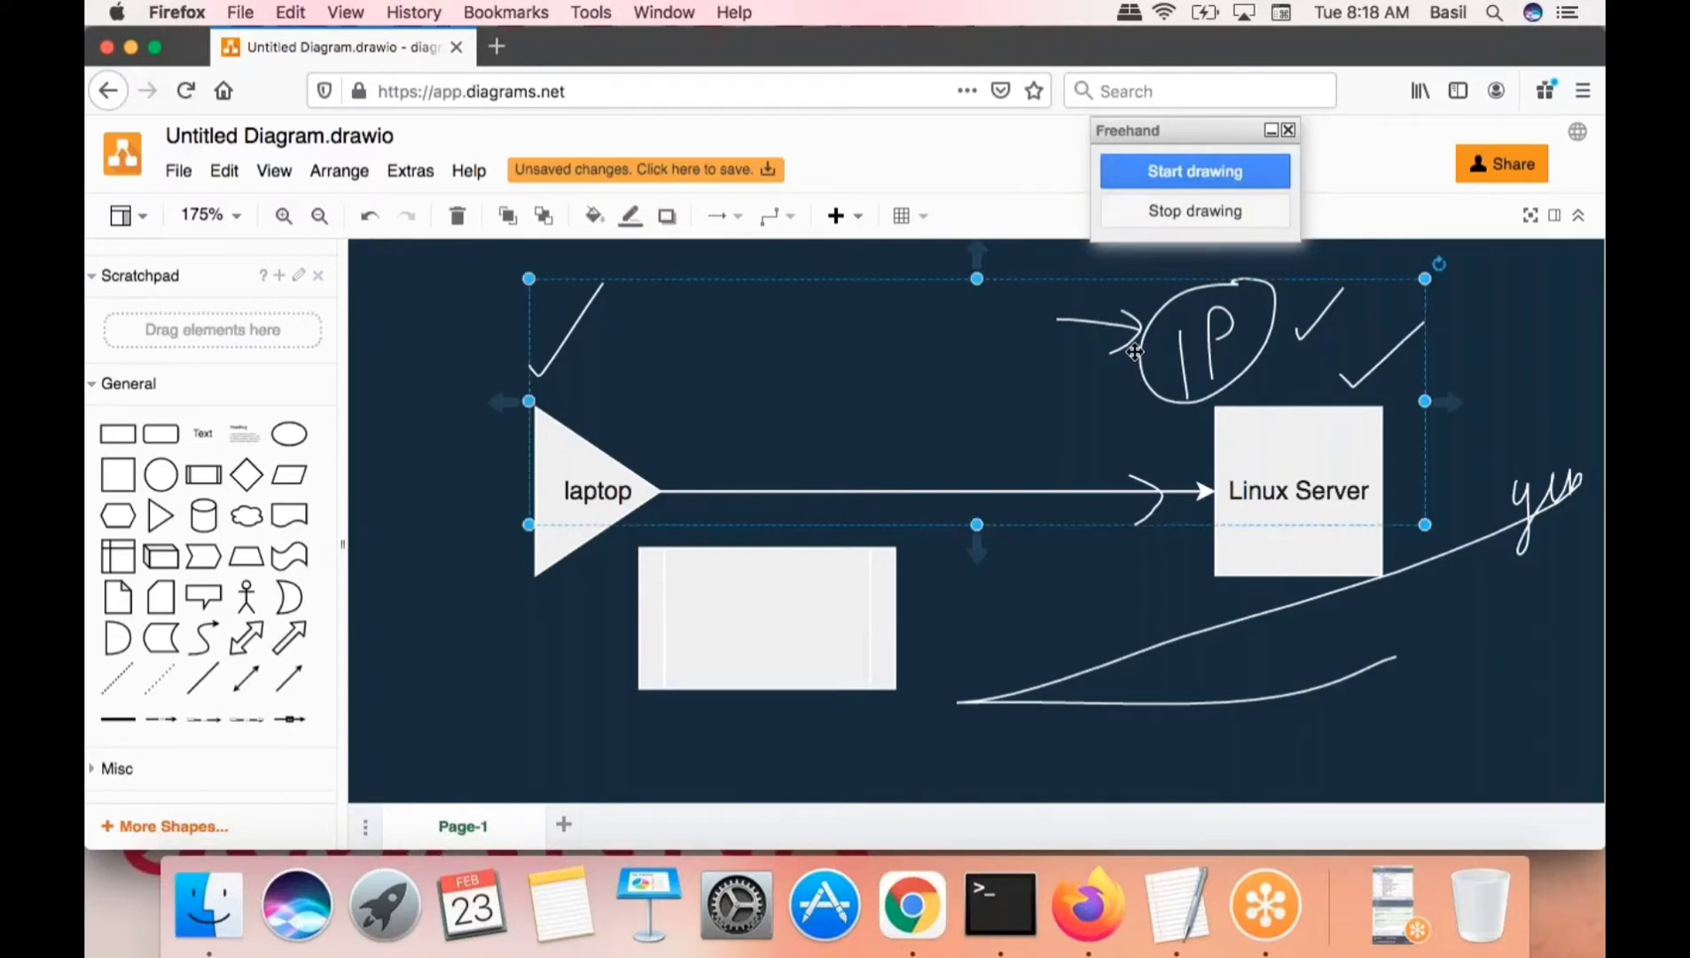